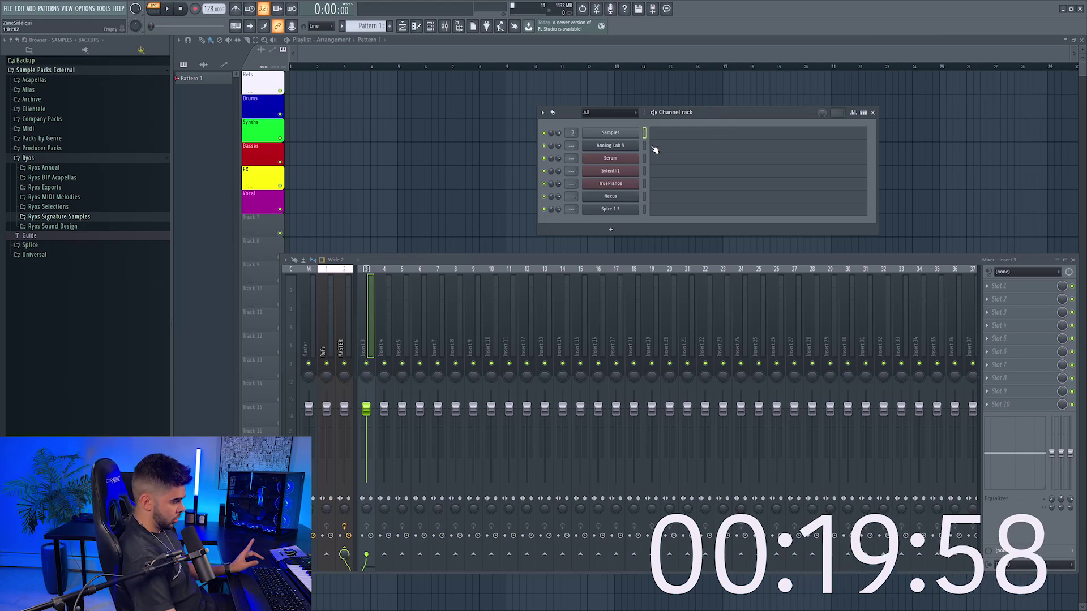
Enter a one-bar chord of F#4, F#5, A5 and C#6 in bar 1 of the TruePianos piano roll
left_click(655, 183)
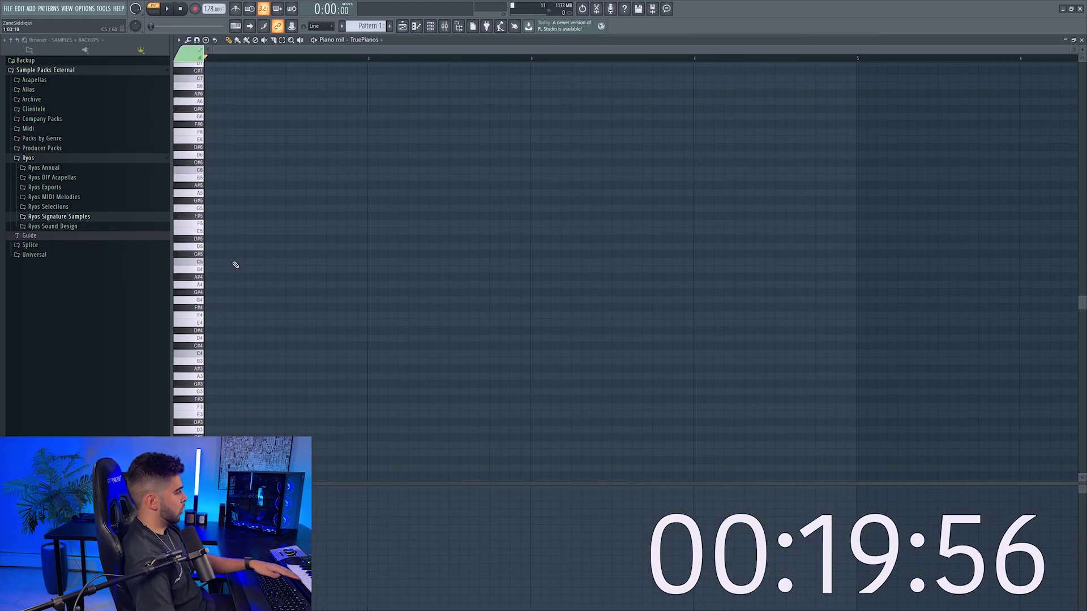
scroll(232, 284, "down", 2)
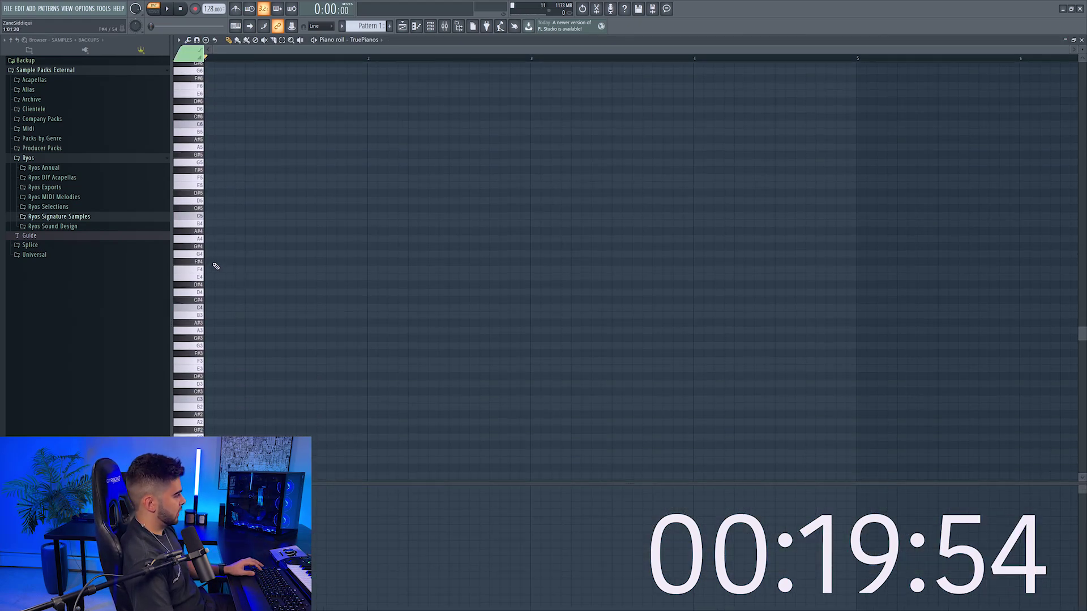
mouse_move(235, 262)
left_mouse_down()
mouse_move(385, 268)
mouse_move(367, 262)
left_mouse_up()
scroll(252, 284, "up", 3)
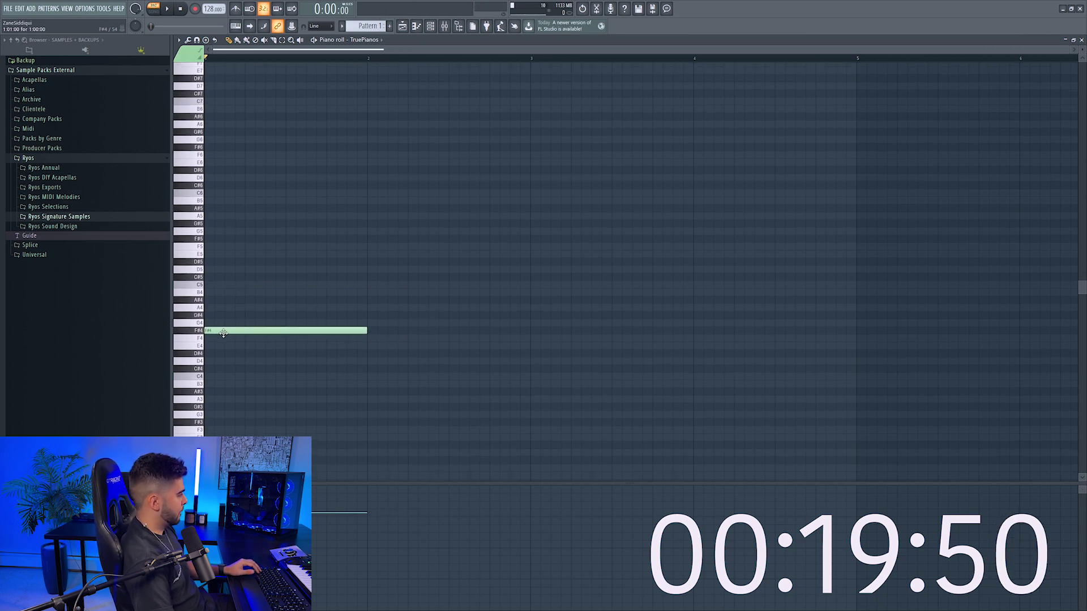
left_click(216, 271)
left_click_drag(215, 270, 218, 239)
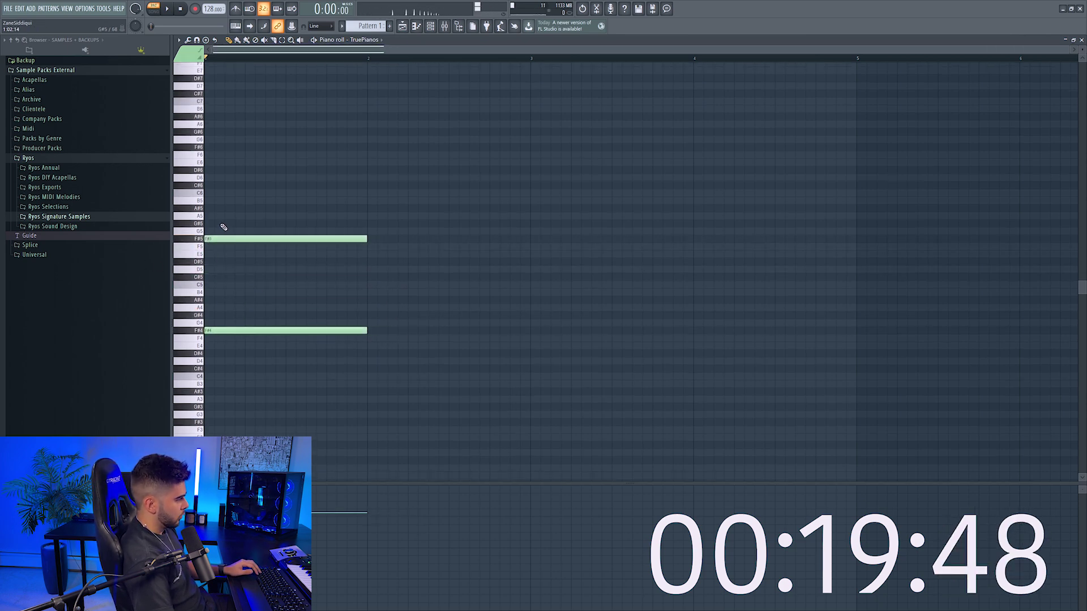
left_click(222, 216)
left_click_drag(219, 194, 220, 185)
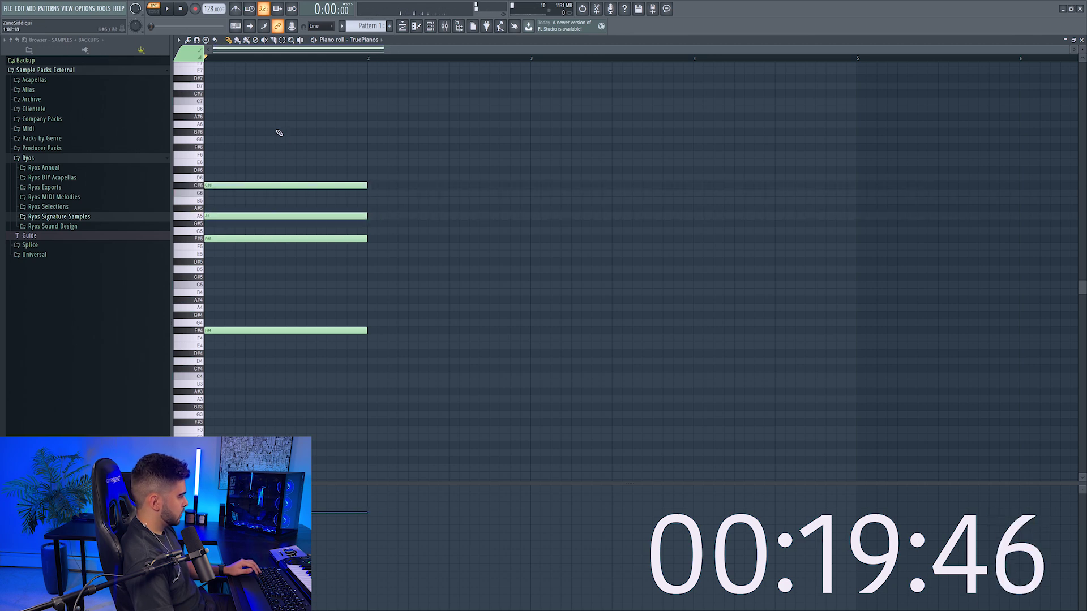
Add a one-bar chord of A4, A5, C#6 and E6 in bar 2 and play it back
left_click(167, 8)
left_click_drag(291, 129, 392, 306)
key("space")
left_click(376, 193)
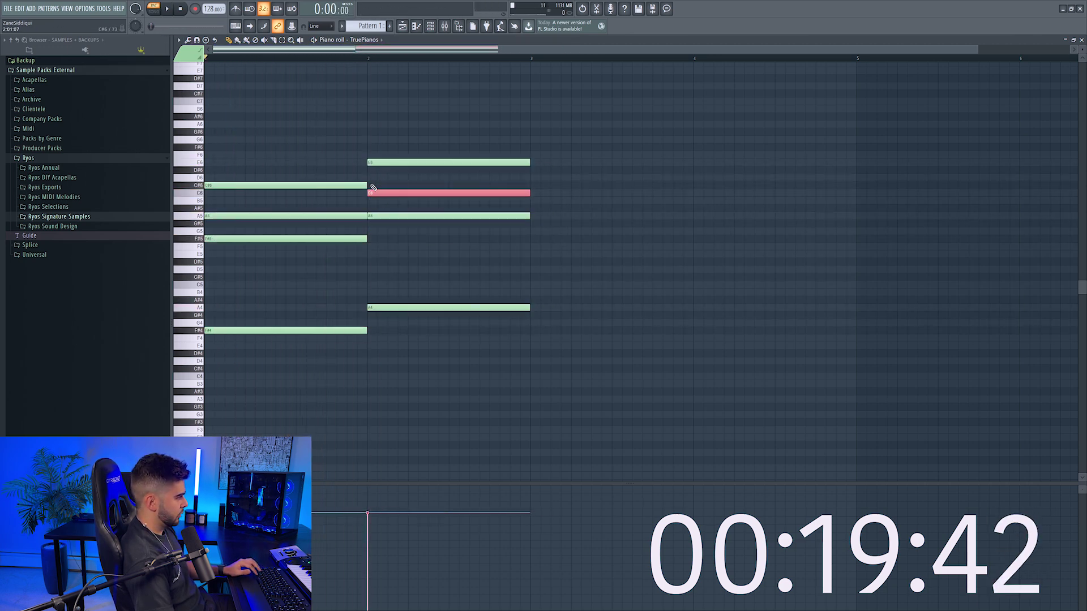
left_click_drag(374, 193, 371, 182)
left_click(372, 68)
key("space")
Add chords of E4, E5, G#5, B5 in bar 3 and D4, D5, F#5, A5 in bar 4, and audition them
right_click(369, 63)
left_click_drag(369, 60, 531, 60)
key("space")
left_click_drag(389, 313, 551, 348)
key("space")
left_click_drag(549, 352, 710, 367)
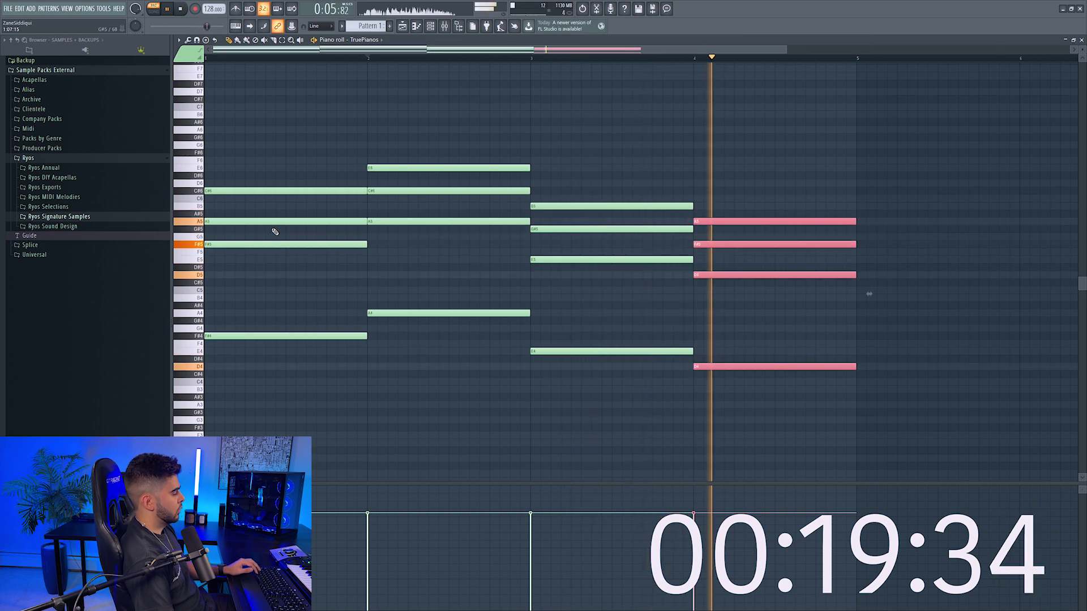
key("space")
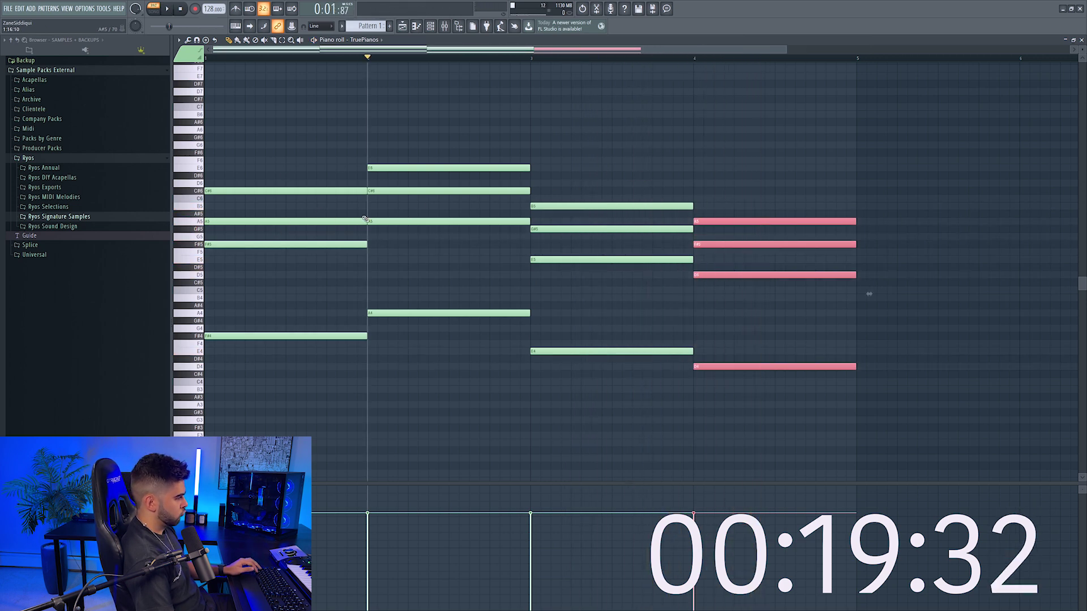
Rearrange the progression with the E and F# chords in bars 1 and 2, and the G# minor and A chords in bars 5 and 6
left_click_drag(735, 368, 723, 342)
left_click_drag(276, 146, 871, 320)
left_click_drag(589, 170, 784, 407)
left_click_drag(381, 133, 1049, 310)
left_click_drag(576, 139, 727, 372)
left_click_drag(569, 351, 244, 351)
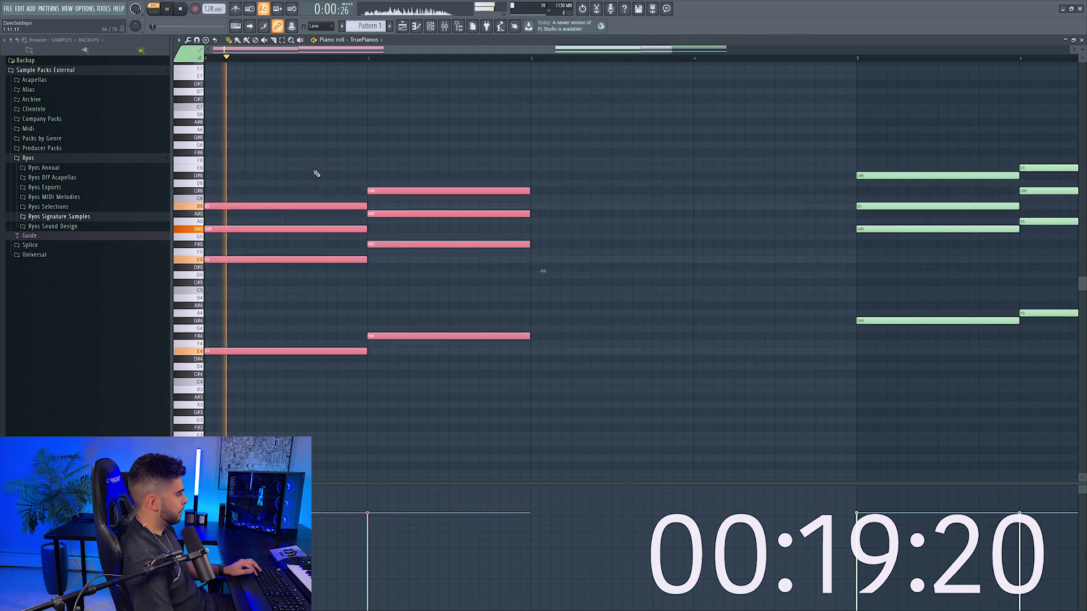
Shorten the E chord to end half a beat before bar 2 and move the F# chord to start there
left_click_drag(311, 151, 333, 376)
mouse_move(366, 259)
left_mouse_down()
mouse_move(336, 260)
mouse_move(346, 260)
left_mouse_up()
left_click_drag(362, 184, 347, 335)
key("space")
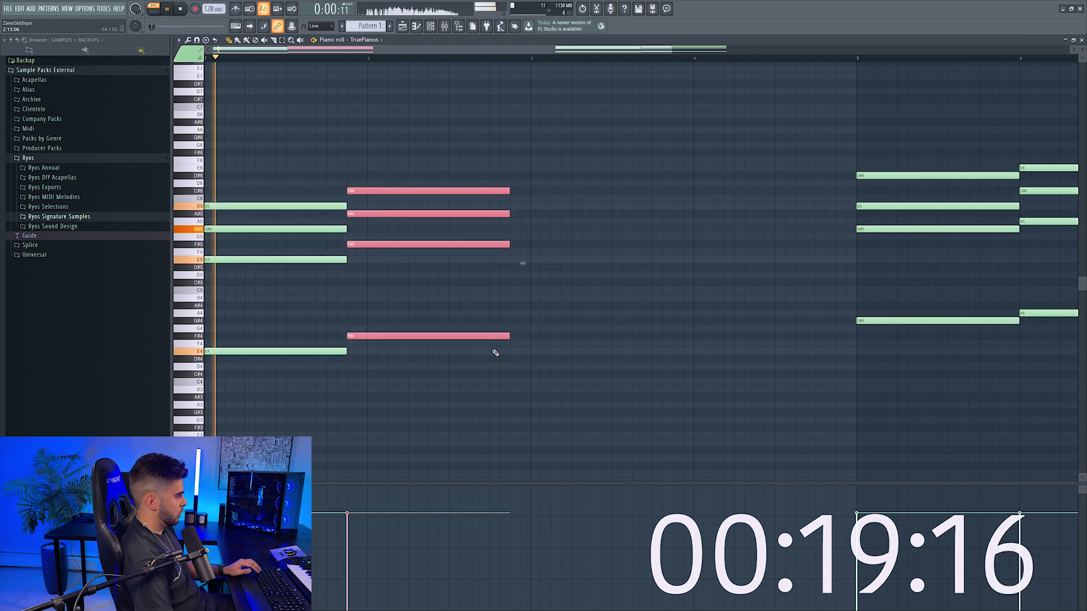
Extend the F# chord to the start of bar 3, lower its A#5 note to A5, and play it back
key("space")
left_click(368, 213)
left_click_drag(369, 213, 371, 222)
left_click(333, 57)
key("space")
key("space")
scroll(864, 64, "down", 1)
scroll(858, 64, "down", 1)
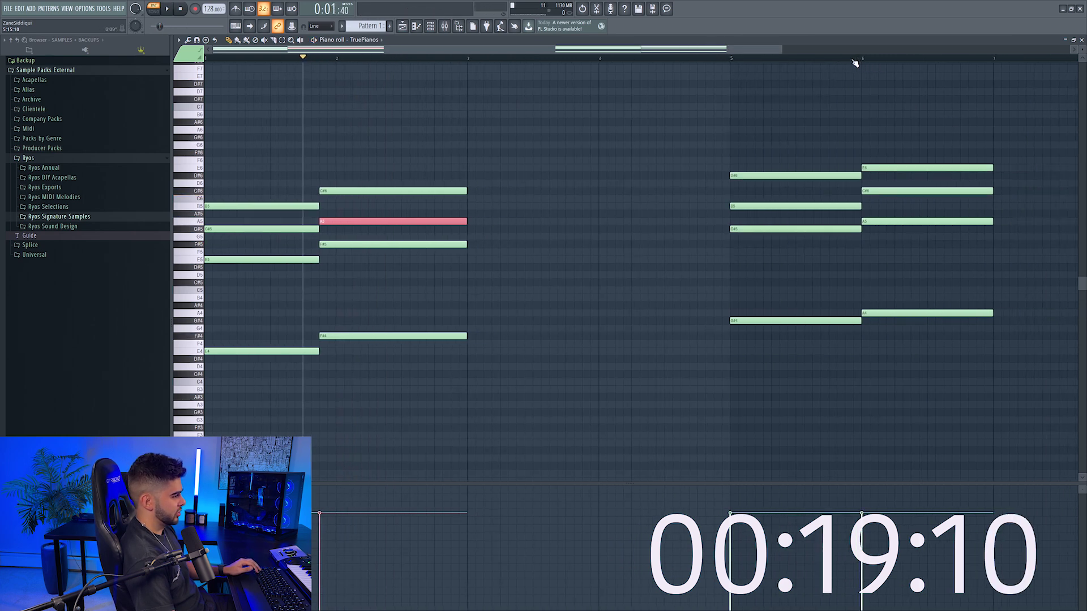
Move the G# minor chord to bar 3, transposed to D4, D5, F#5, A5, and bring the A chord to half a beat before bar 4
left_click_drag(791, 107, 499, 373)
left_click_drag(480, 253, 488, 245)
key("space")
left_click_drag(901, 141, 600, 313)
key("space")
Stretch the D chord to meet the A chord, lengthen the A chord to the end of bar 4, and return to the channel rack
left_click_drag(578, 214, 575, 369)
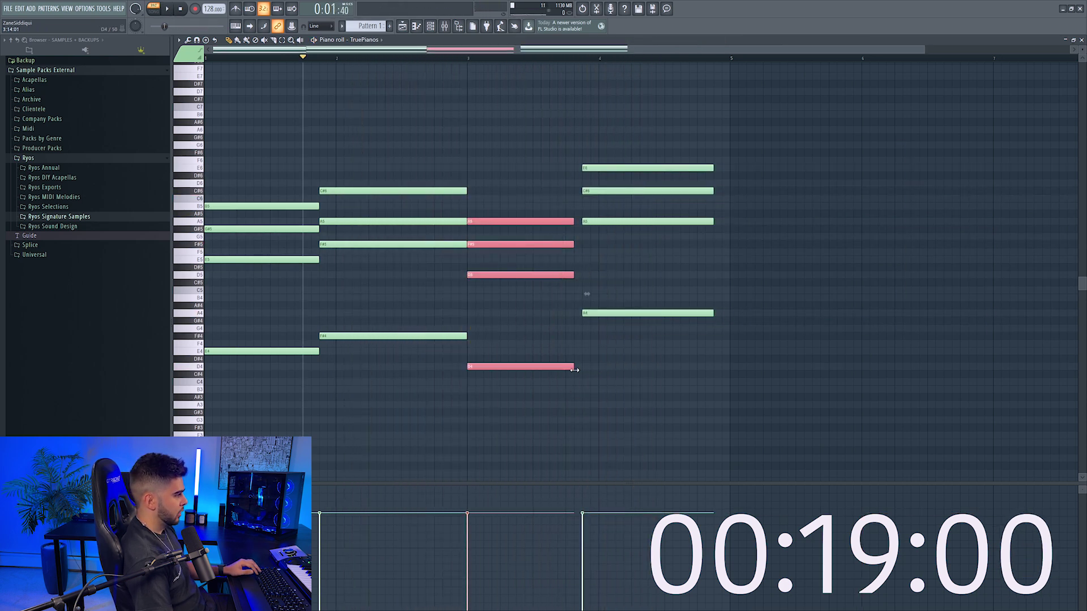
left_click_drag(591, 161, 730, 311)
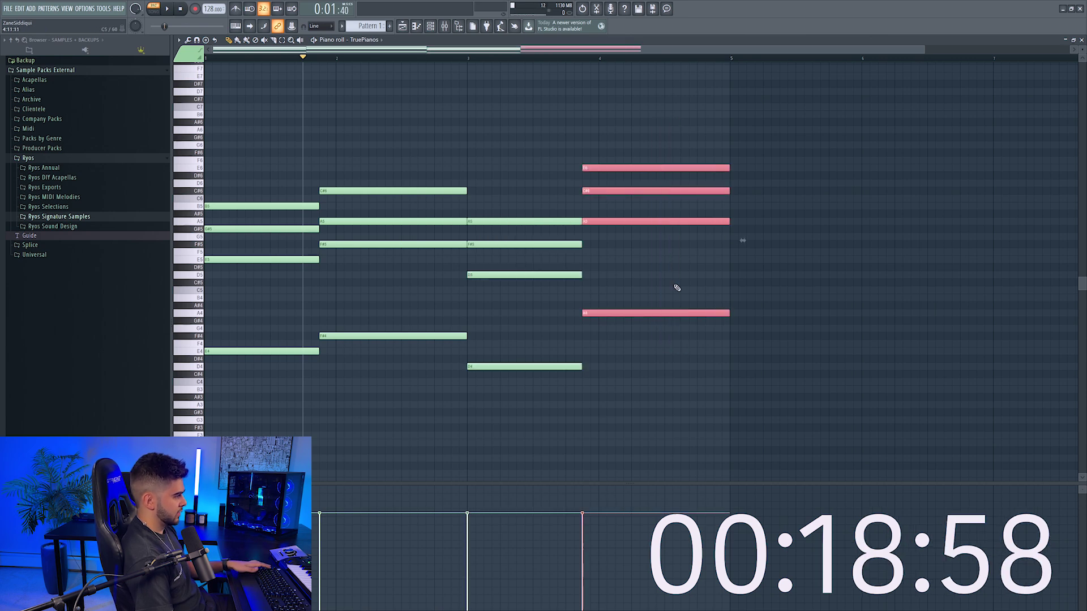
key("F9")
key("F7")
key("F7")
right_click(634, 180)
left_click(650, 215)
key("ctrl+z")
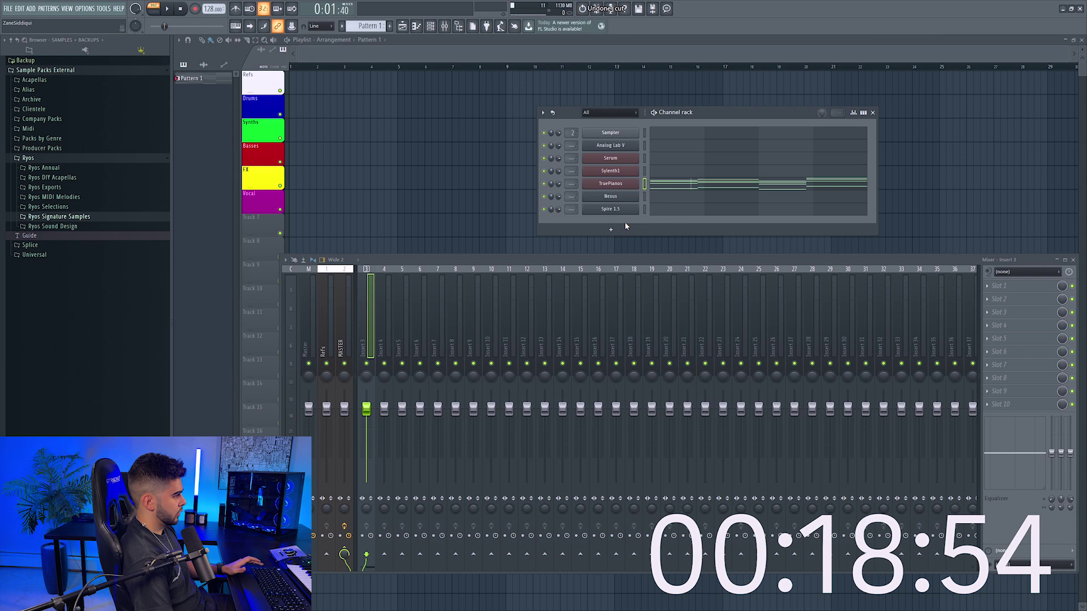
Route the TruePianos channel to mixer track 3
left_click(633, 187)
key("ctrl+l")
key("Escape")
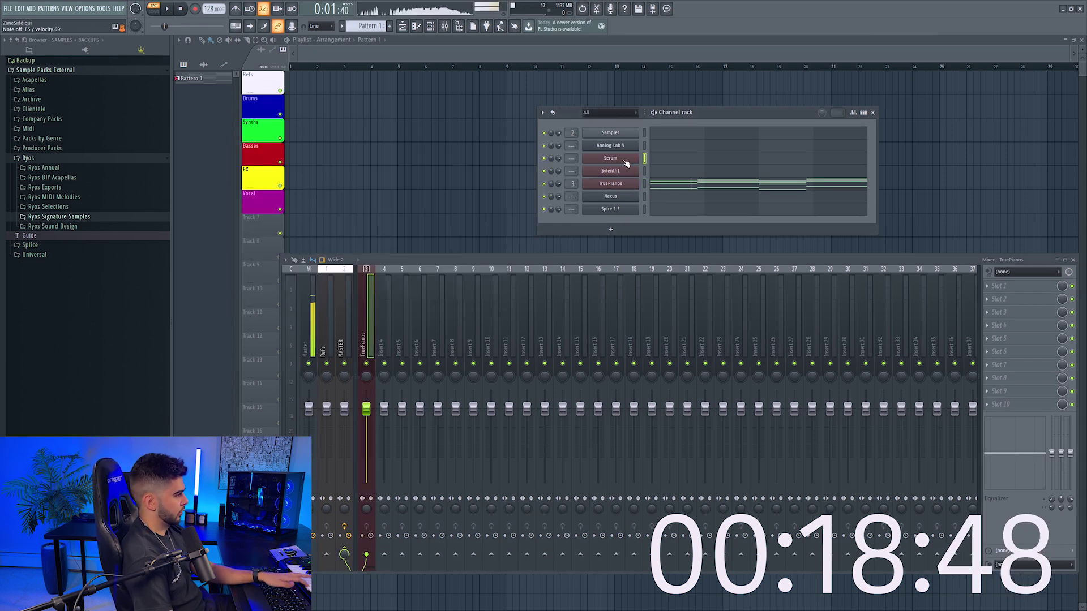
Route the Serum channel to mixer track 4 and load its Ryos preset RYOS_LD - Air Force
left_click(617, 158)
key("ctrl+l")
left_click(445, 152)
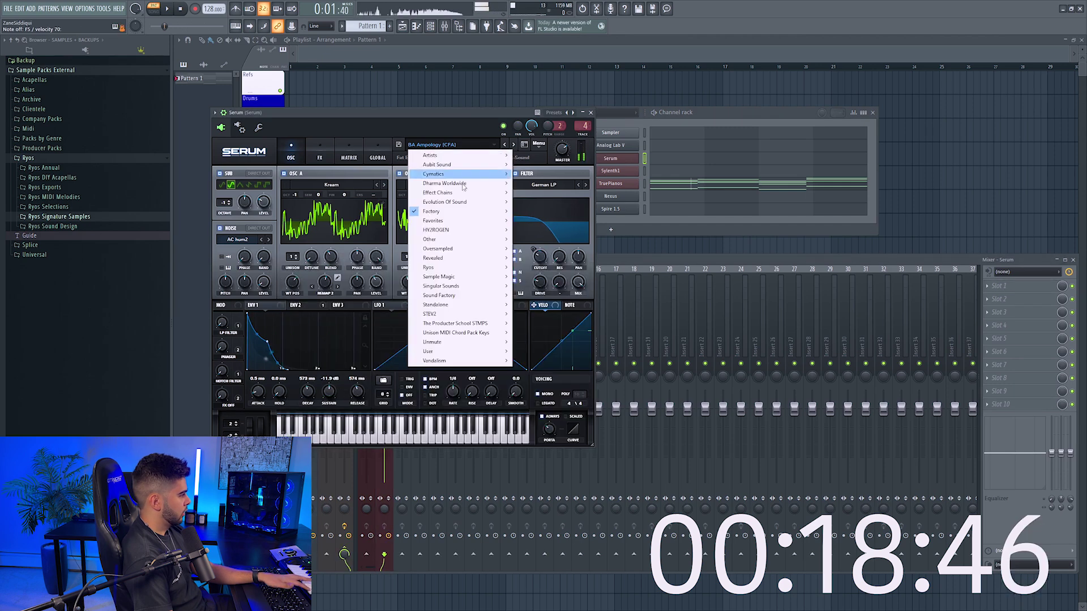
mouse_move(459, 267)
mouse_move(559, 268)
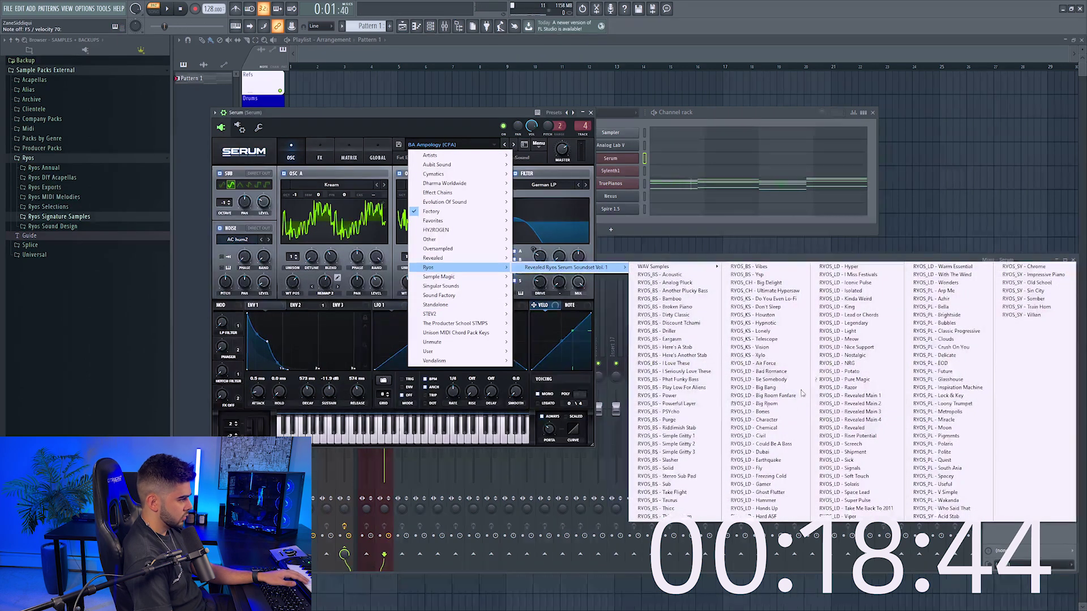
left_click(759, 363)
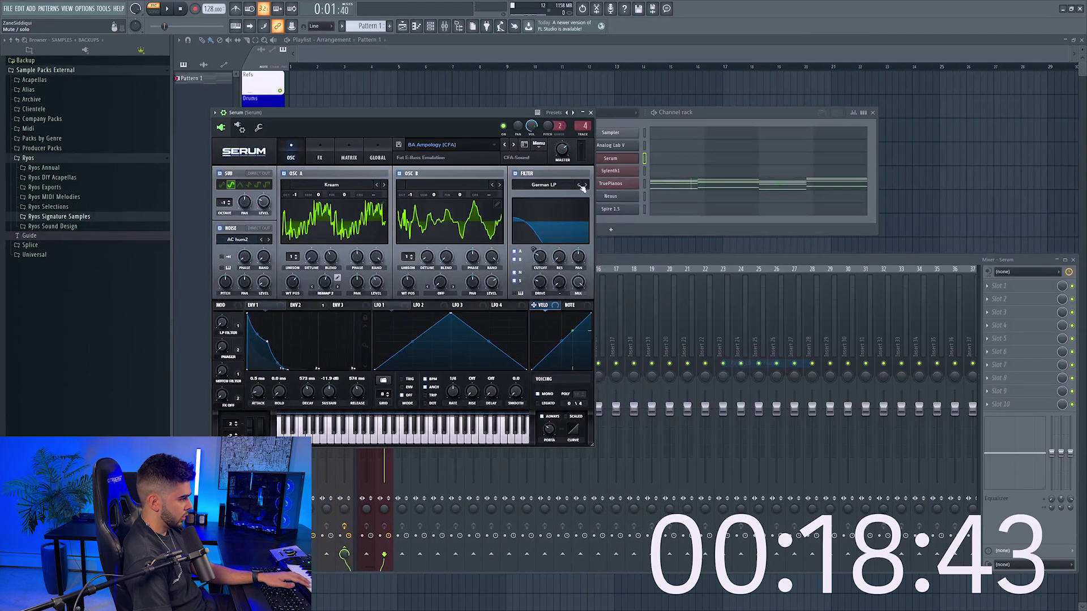
left_click(512, 145)
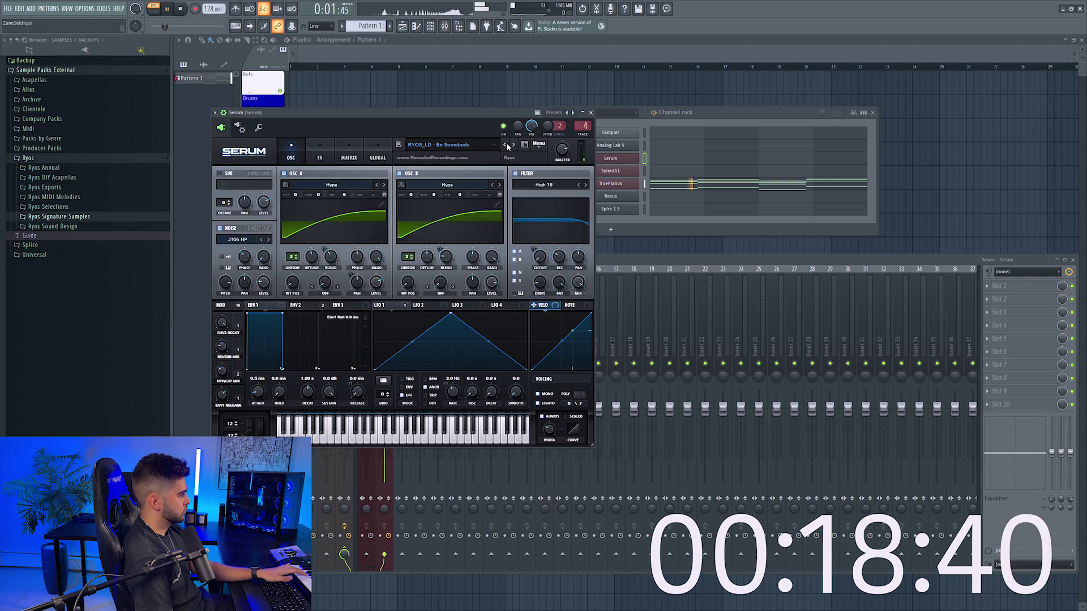
left_click(505, 145)
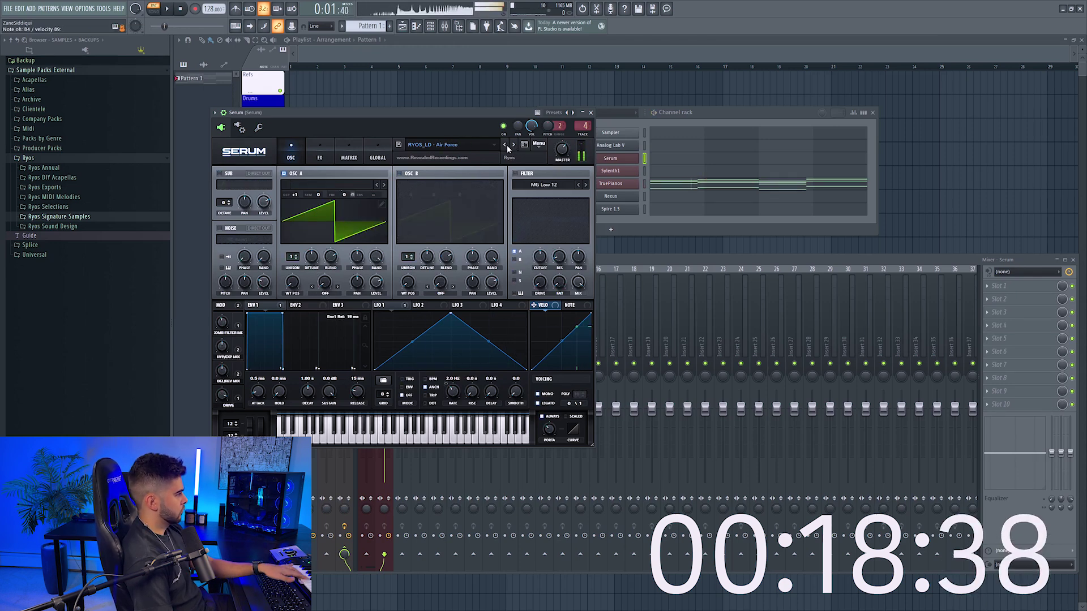
Reorder the channel rack so Nexus sits between Sylenth1 and TruePianos
left_click(660, 156)
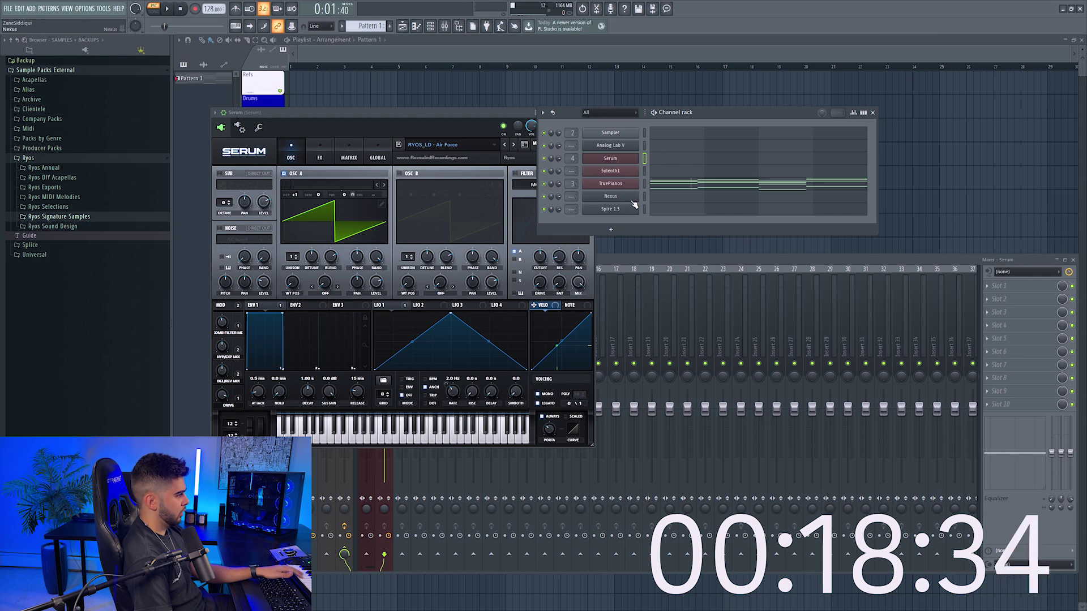
key("alt+Up")
key("alt+Up")
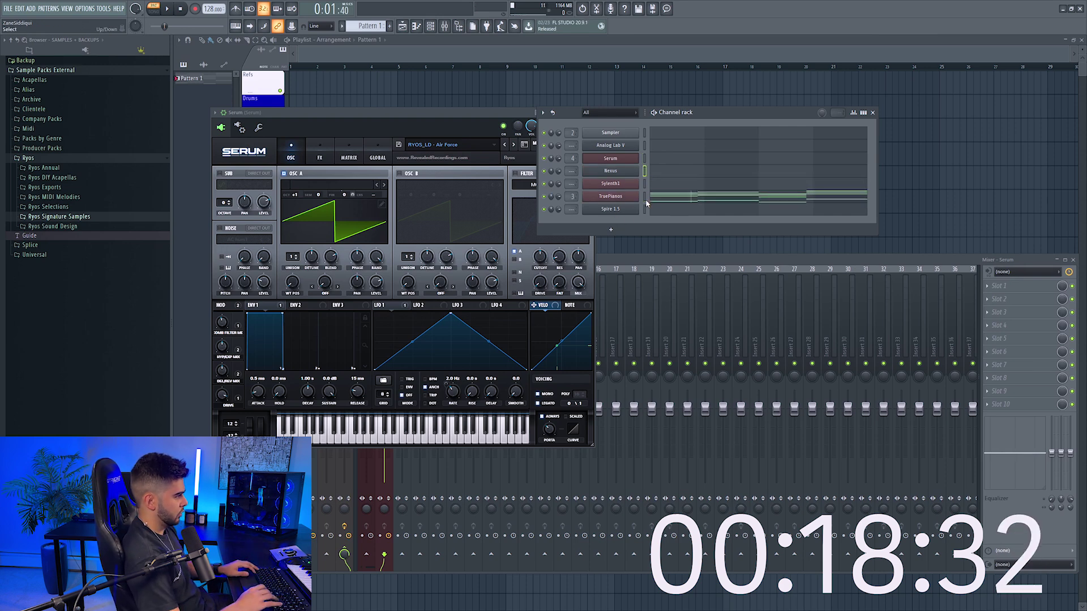
key("alt+Down")
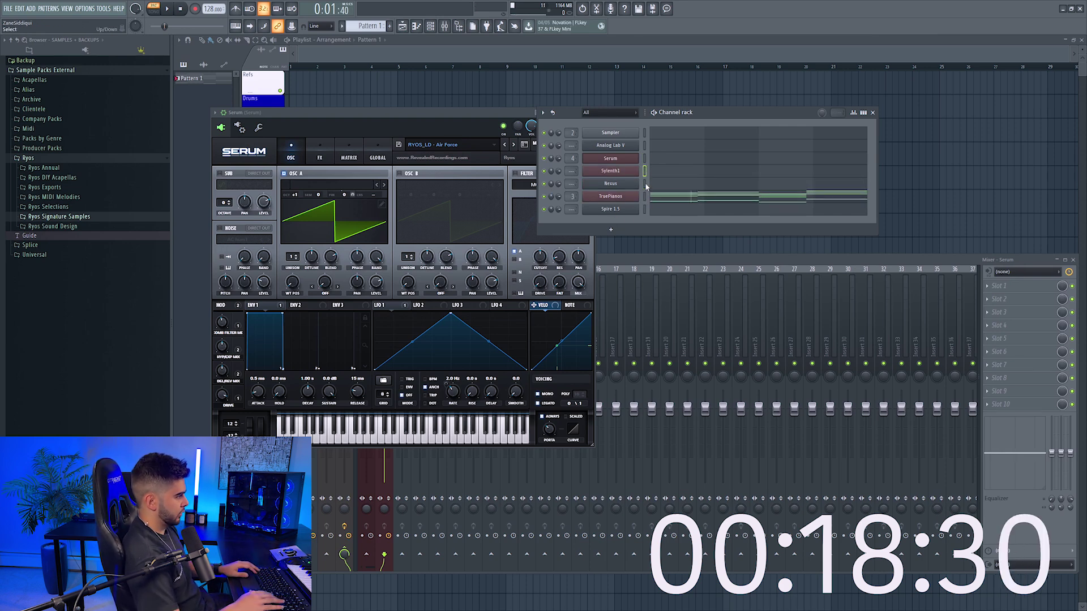
Route the Sylenth1 channel to mixer track 5 and load a custom sound bank into it
left_click(634, 171)
key("ctrl+l")
left_click(430, 221)
left_click(356, 228)
mouse_move(475, 253)
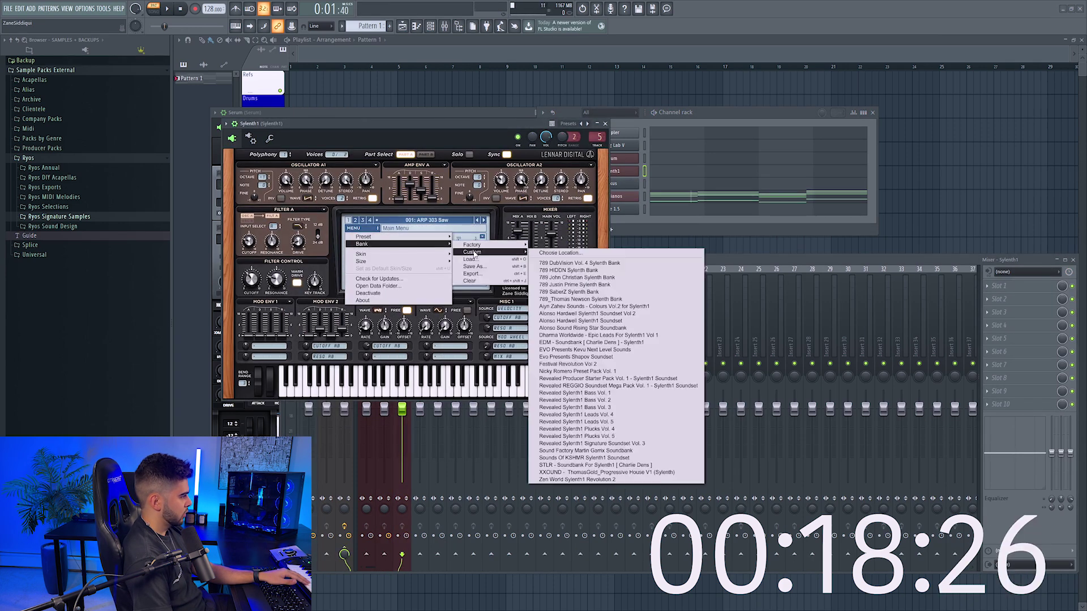
left_click(593, 320)
Browse Sylenth1's lead presets, choose LEAD - Big Room Saw 1, and close the plugin window
left_click(431, 221)
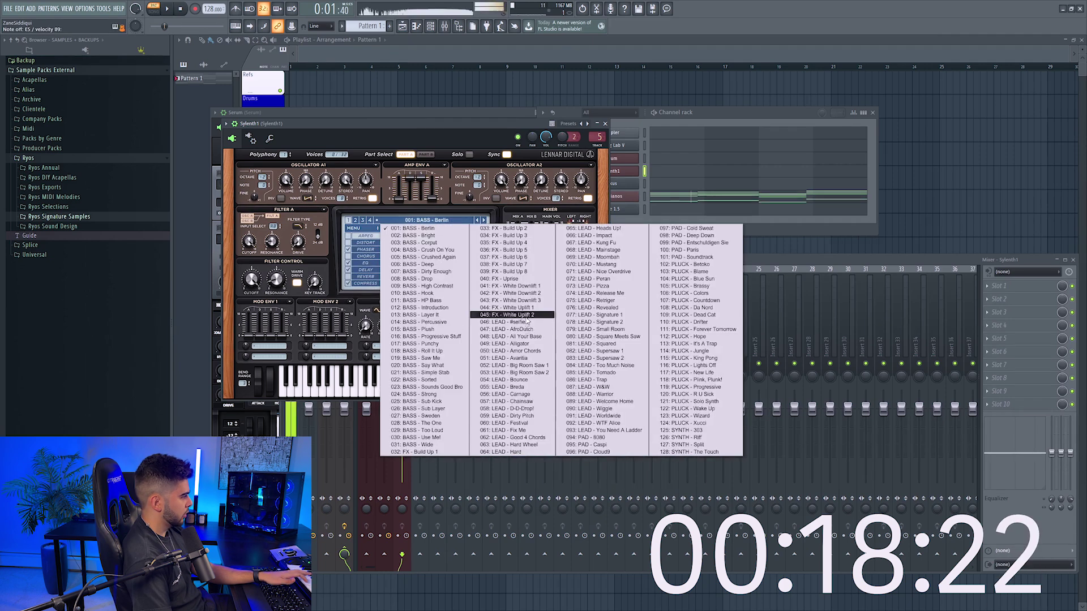
left_click(508, 351)
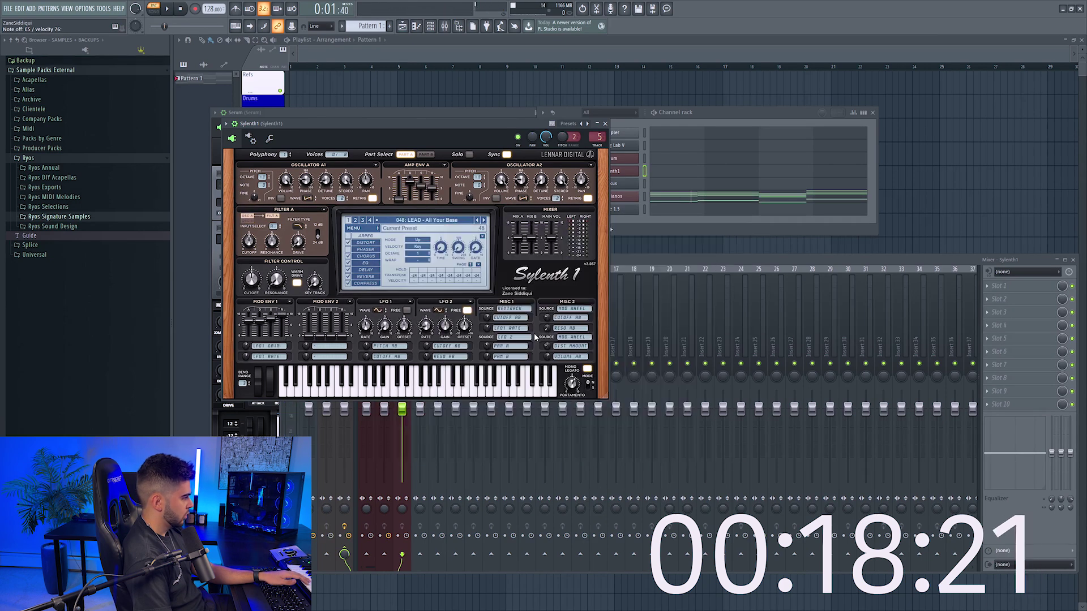
left_click(484, 220)
left_click(484, 220)
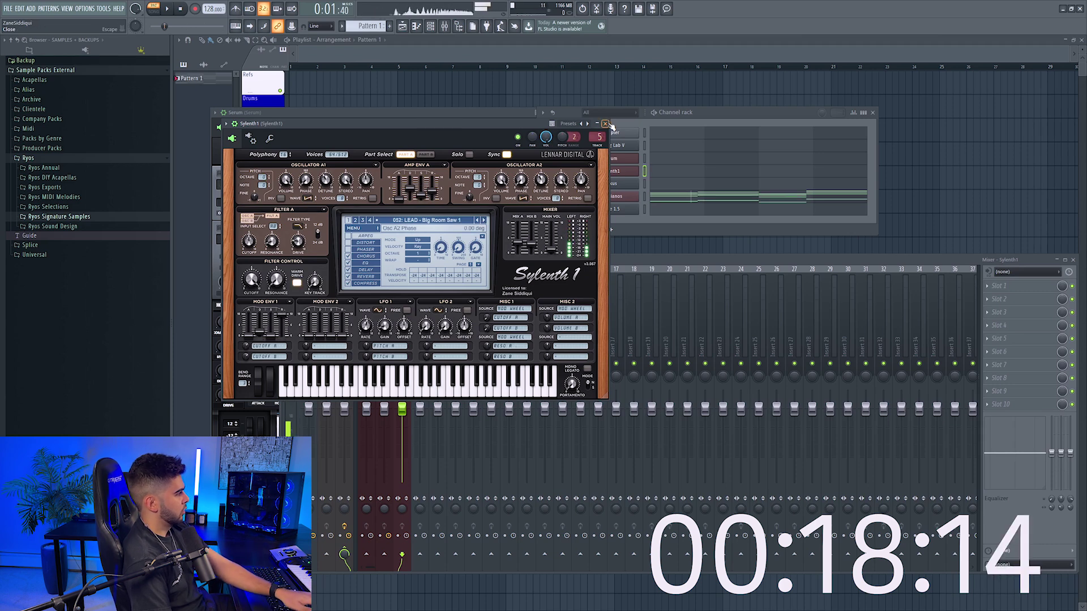
left_click(622, 170)
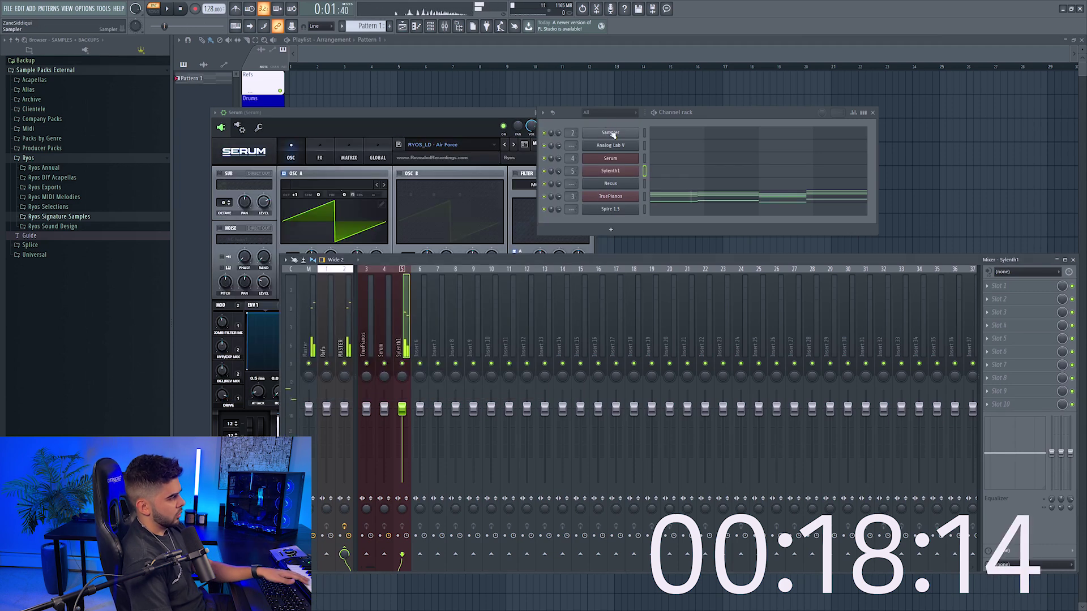
Add a Layer channel and move it directly above Serum in the channel rack
left_click(634, 234)
left_click(614, 187)
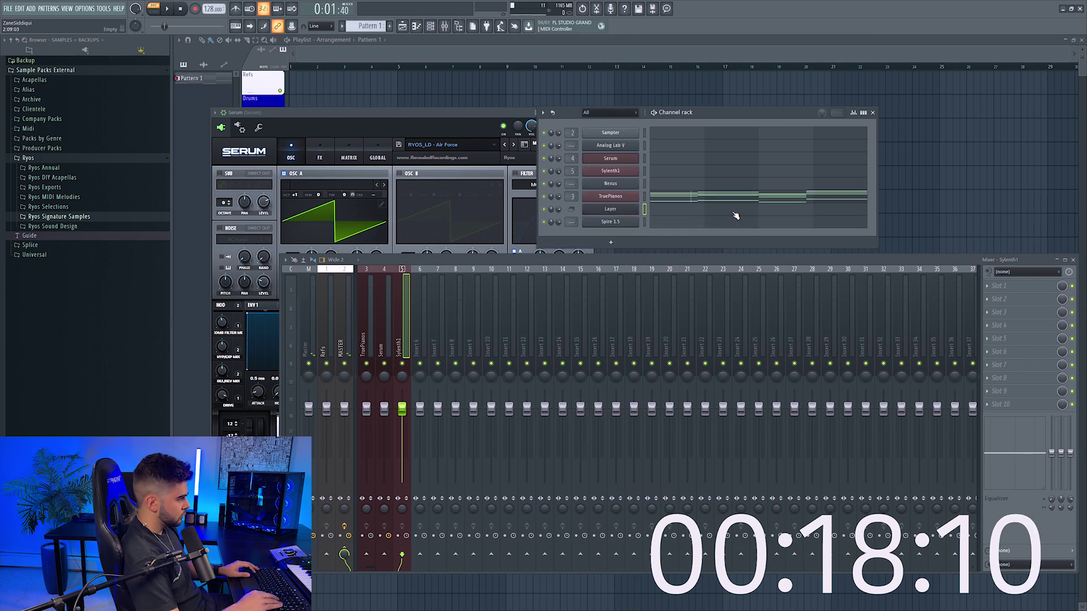
key("alt+Up")
key("alt+Up")
key("alt+Up")
key("alt+Up")
Set Serum and Sylenth1 as the Layer channel's children and select the Layer channel for playing
left_click(626, 161)
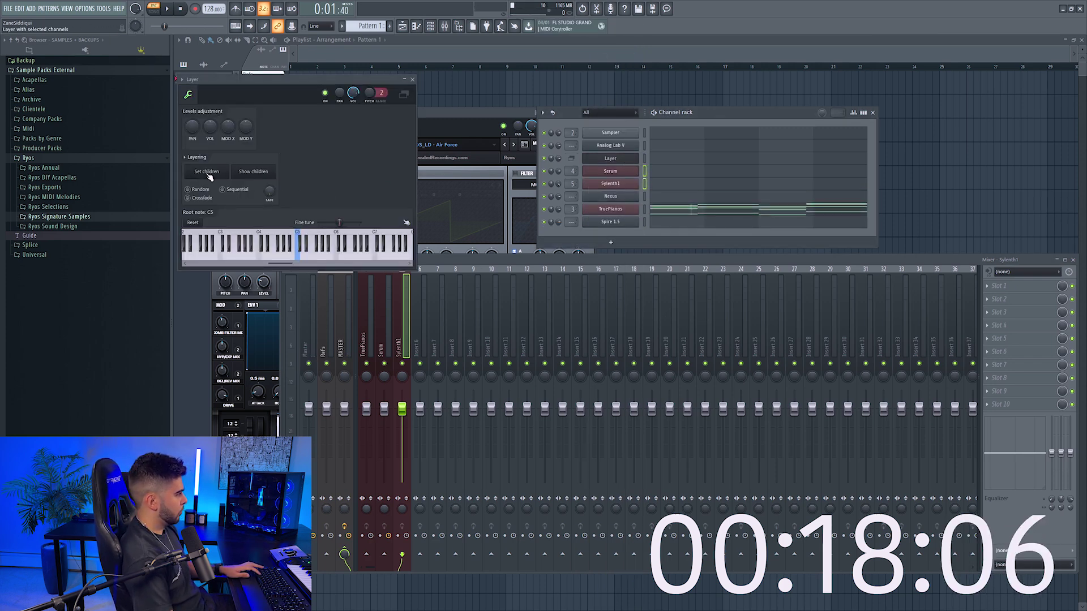
left_click(644, 159)
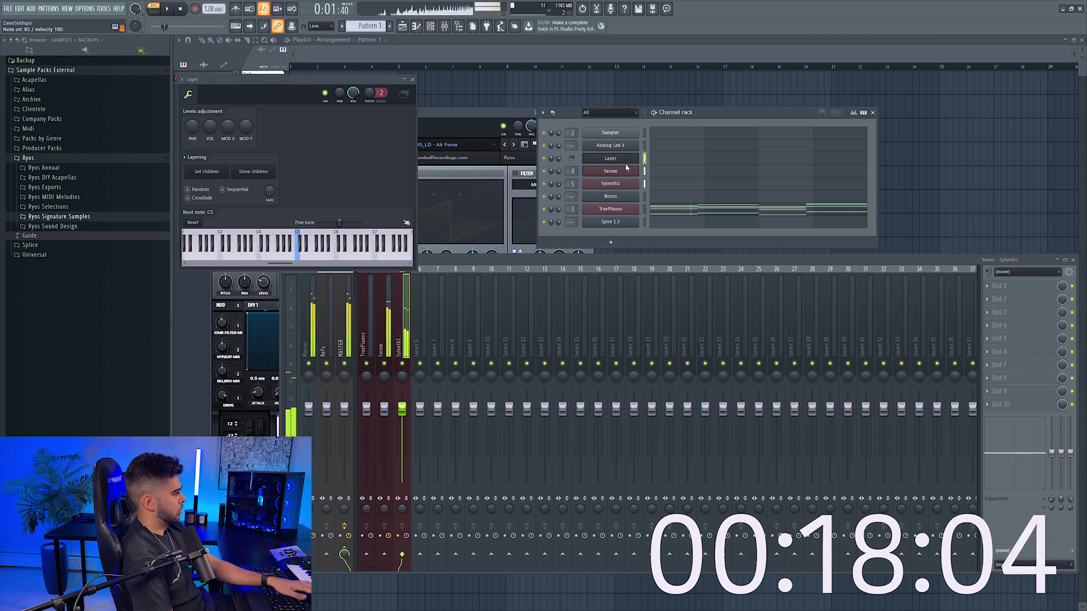
scroll(574, 182, "down", 1)
Set the root note to C4 for Sylenth1 and C6 for Serum in their channel settings
left_click(611, 183)
left_click(267, 139)
left_click(303, 279)
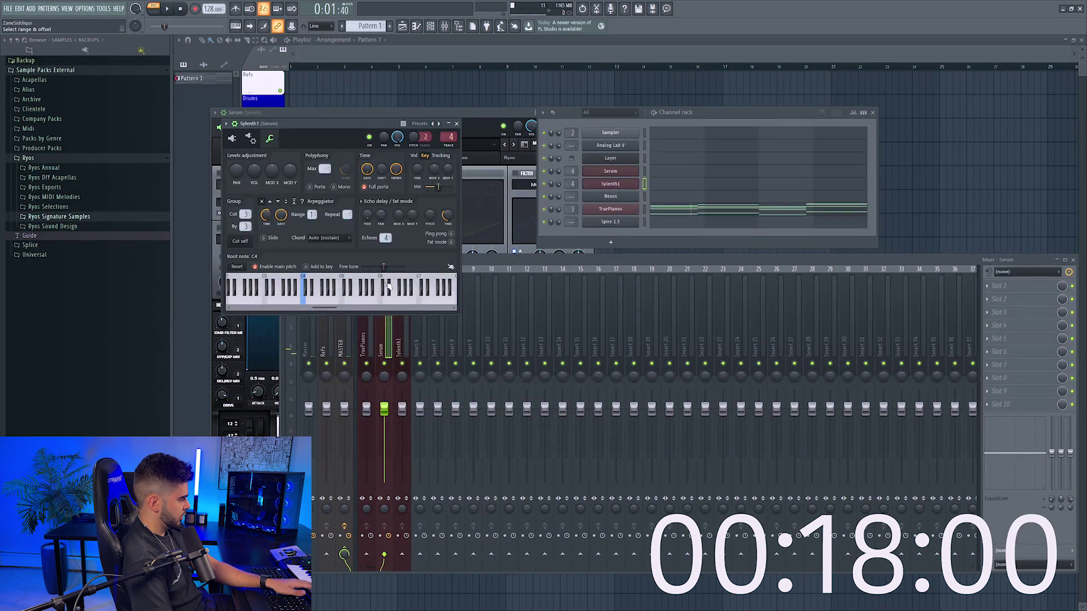
left_click(382, 279)
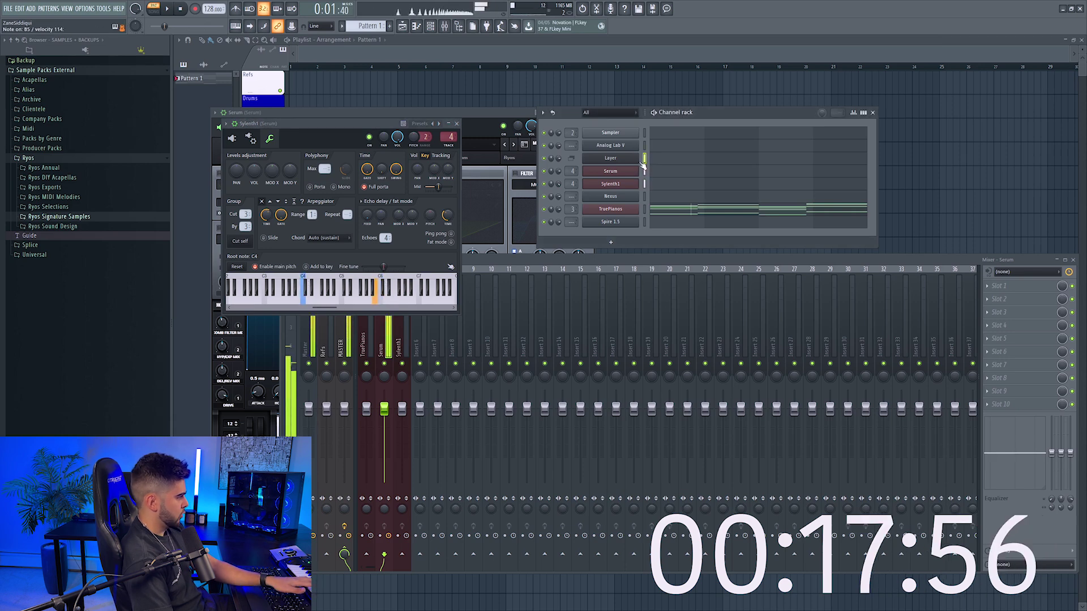
left_click(611, 171)
left_click(259, 127)
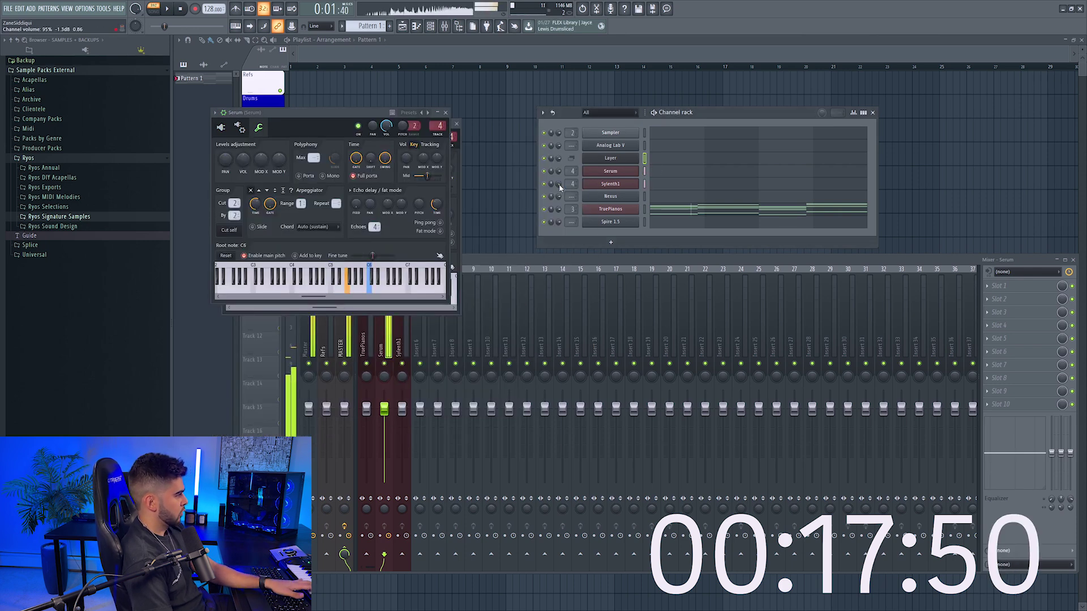
Route Sylenth1 to mixer track 5, then balance the lead by raising Sylenth1's level and slightly lowering Serum's
left_click(611, 184)
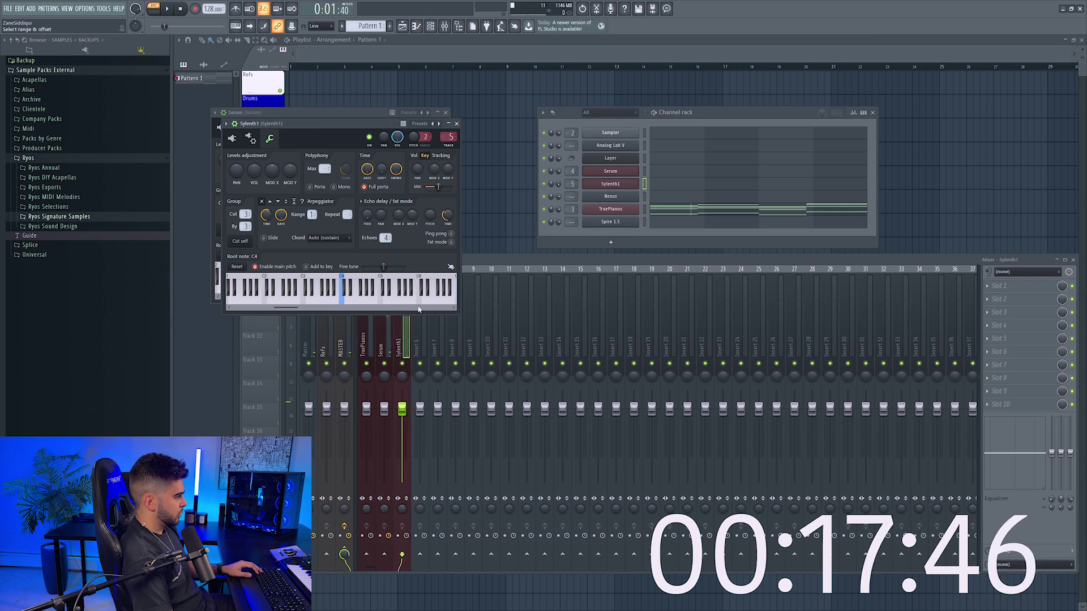
left_click(403, 339)
key("ctrl+l")
mouse_move(402, 409)
left_mouse_down()
mouse_move(402, 391)
mouse_move(383, 415)
left_mouse_up()
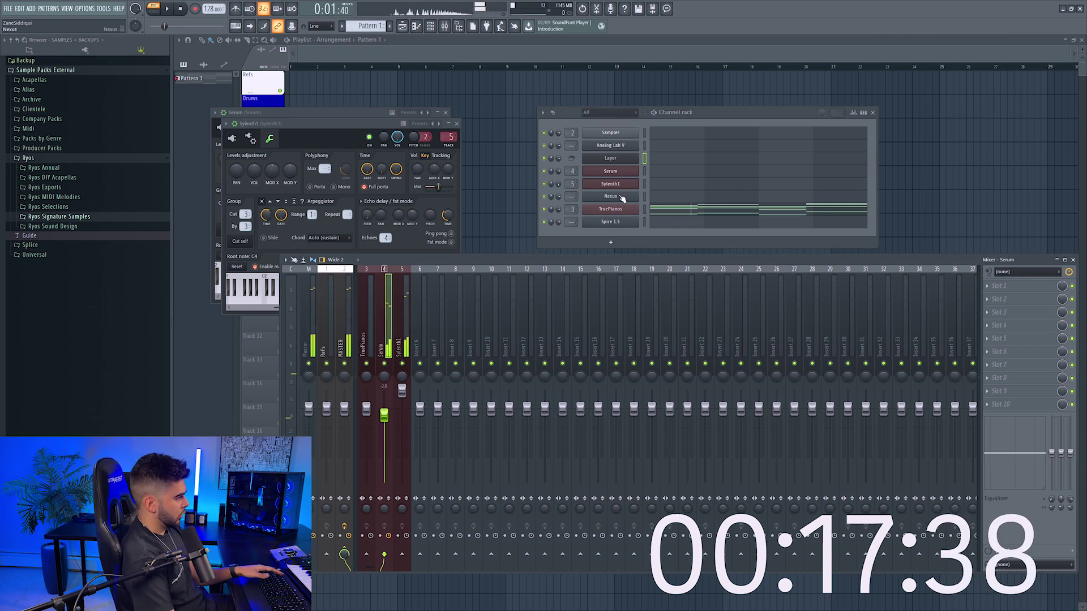
Set Serum, Sylenth1 and Nexus as the Layer channel's children and route Nexus to mixer track 6
left_click(626, 158)
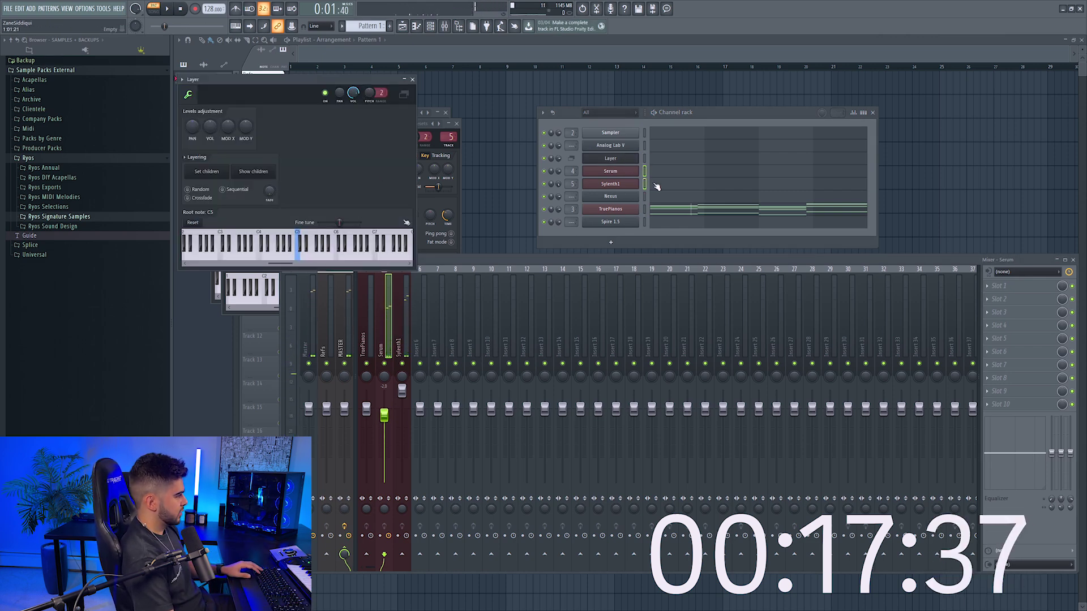
left_click(644, 196)
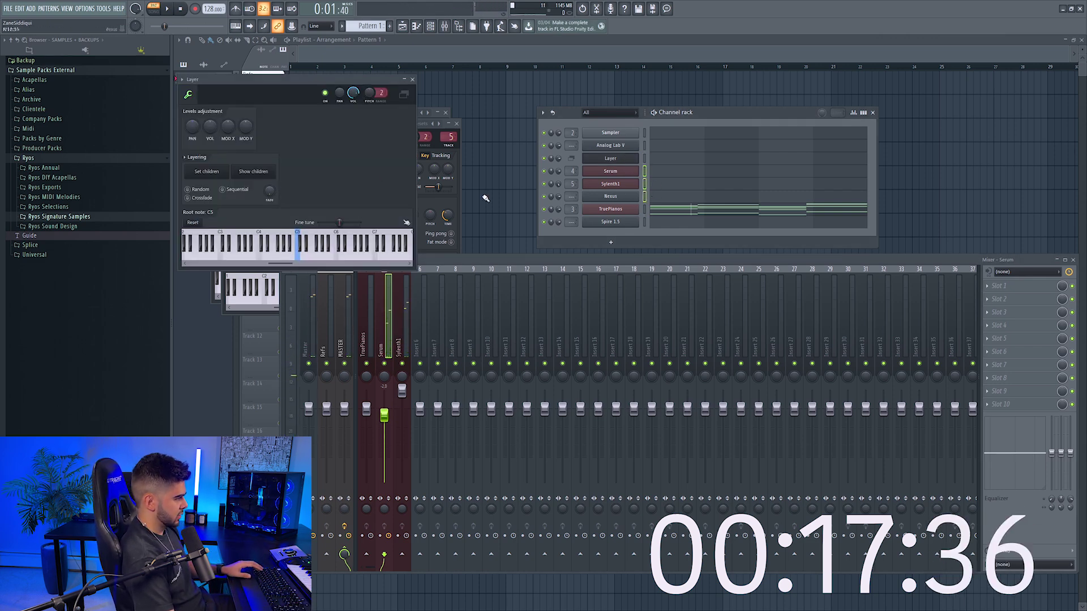
mouse_move(572, 197)
left_mouse_down()
mouse_move(572, 183)
mouse_move(571, 198)
left_mouse_up()
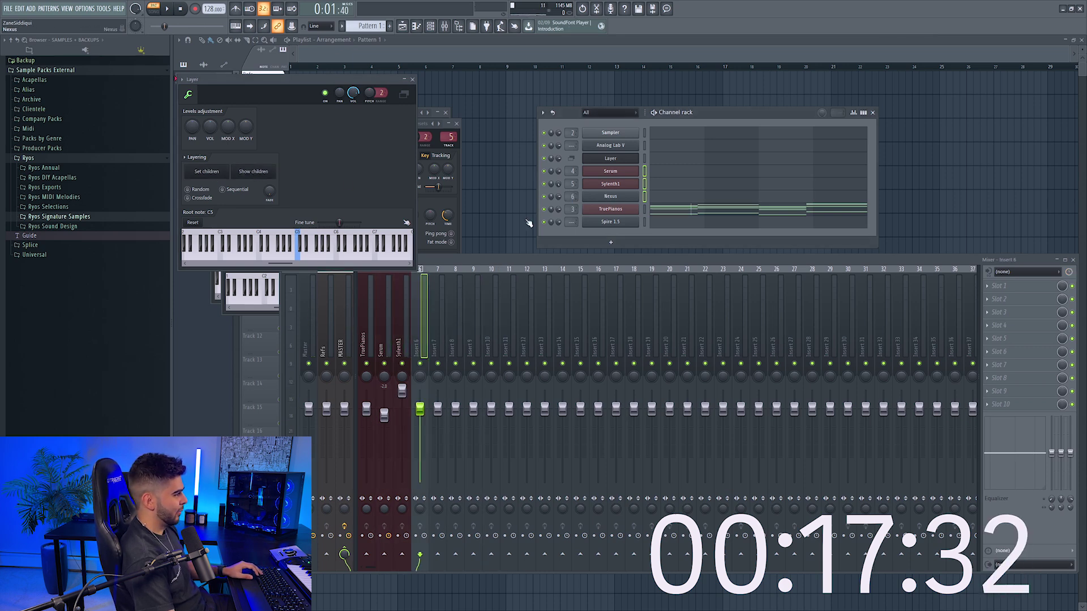
Audition the Nexus Leads presets Aoki Chords 4, Big Saws 2, Cheetah and Saw Excellence 2
left_click(611, 196)
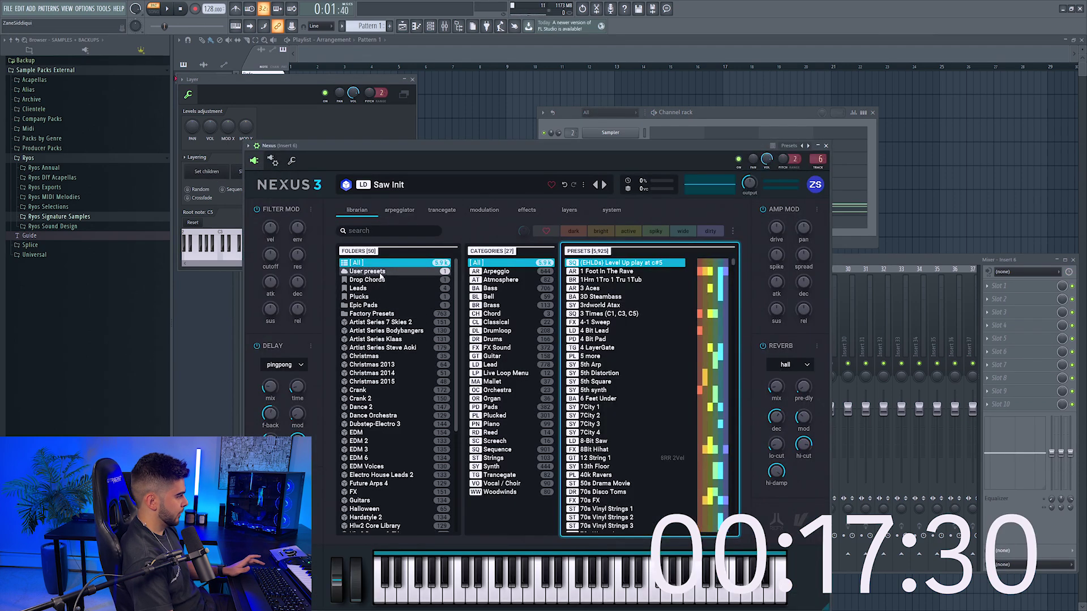
left_click(384, 288)
left_click(659, 262)
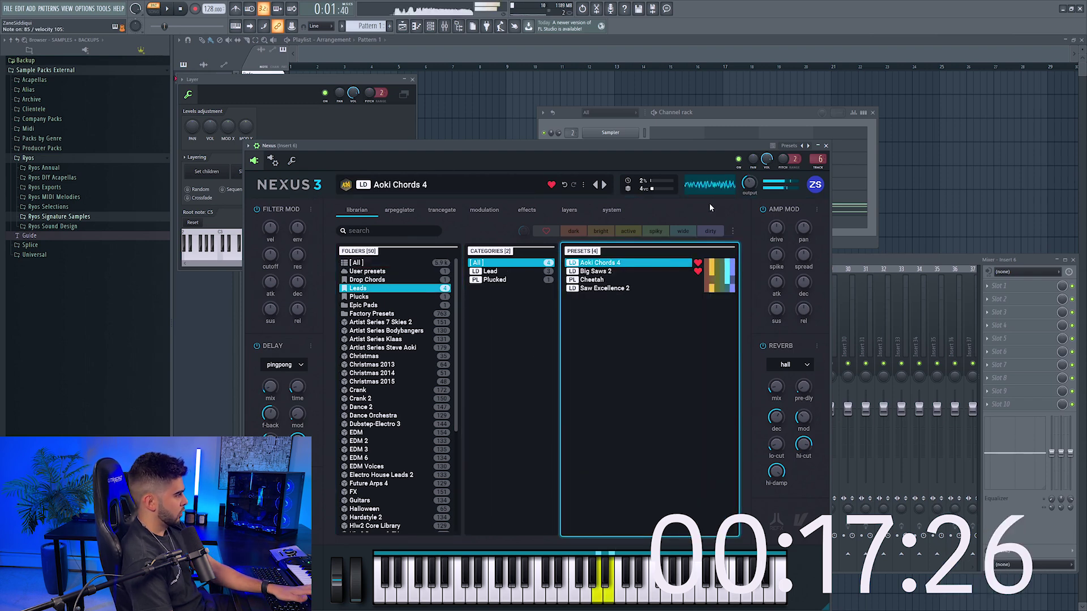
left_click(606, 271)
left_click(612, 280)
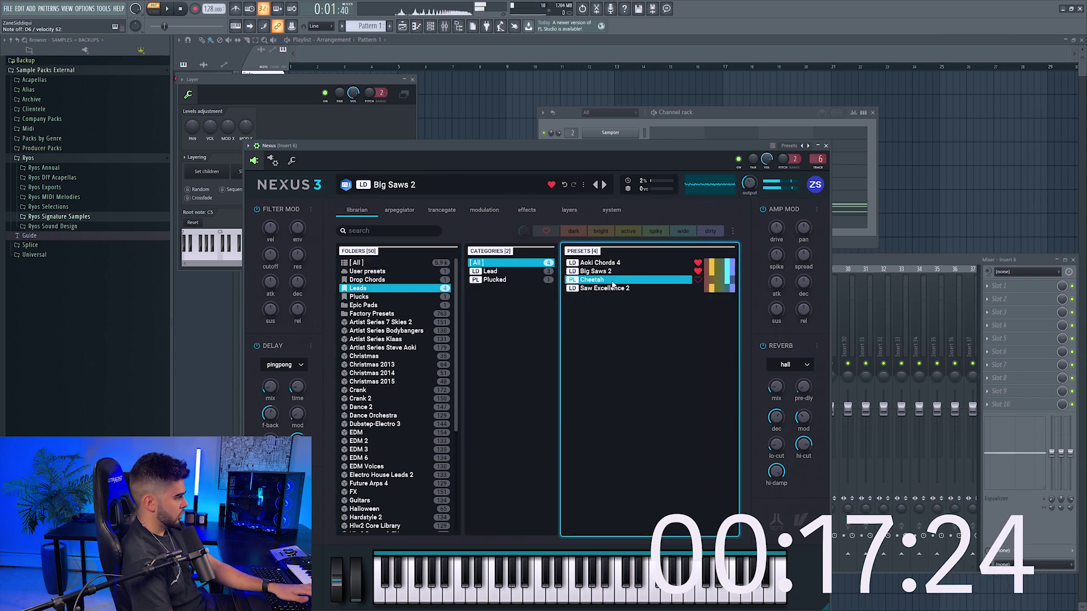
left_click(620, 290)
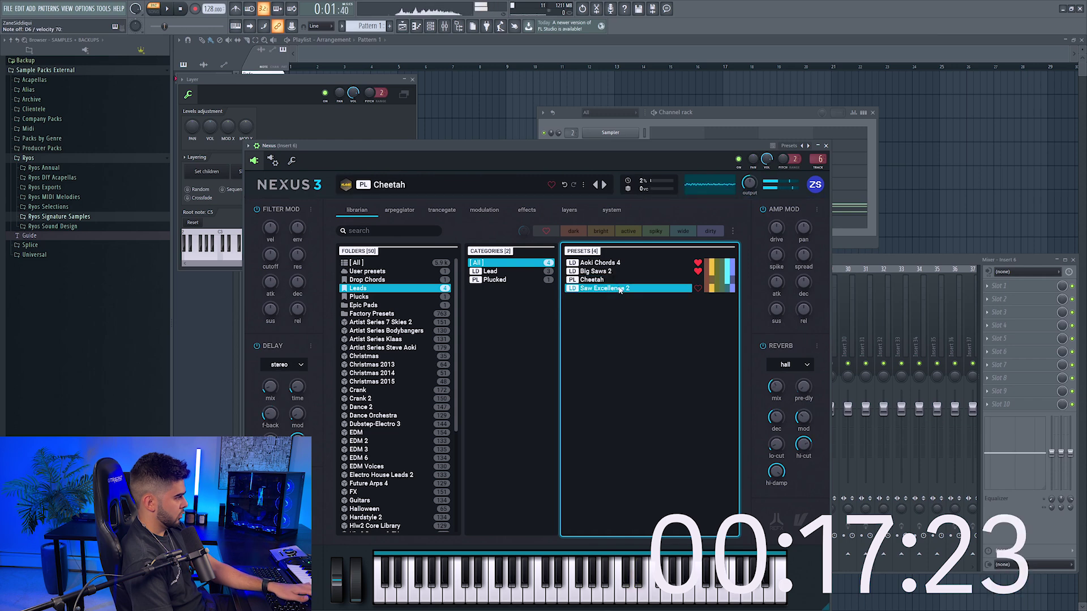
left_click(620, 263)
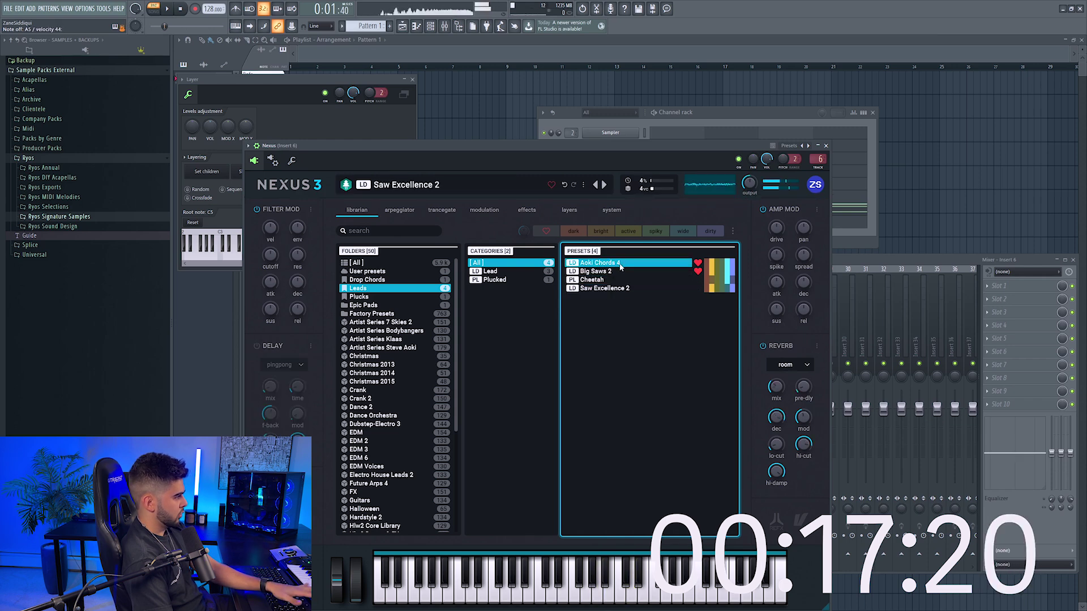
Set the Nexus channel's root note to C4 and raise its mixer level while playing the Layer channel
left_click(834, 263)
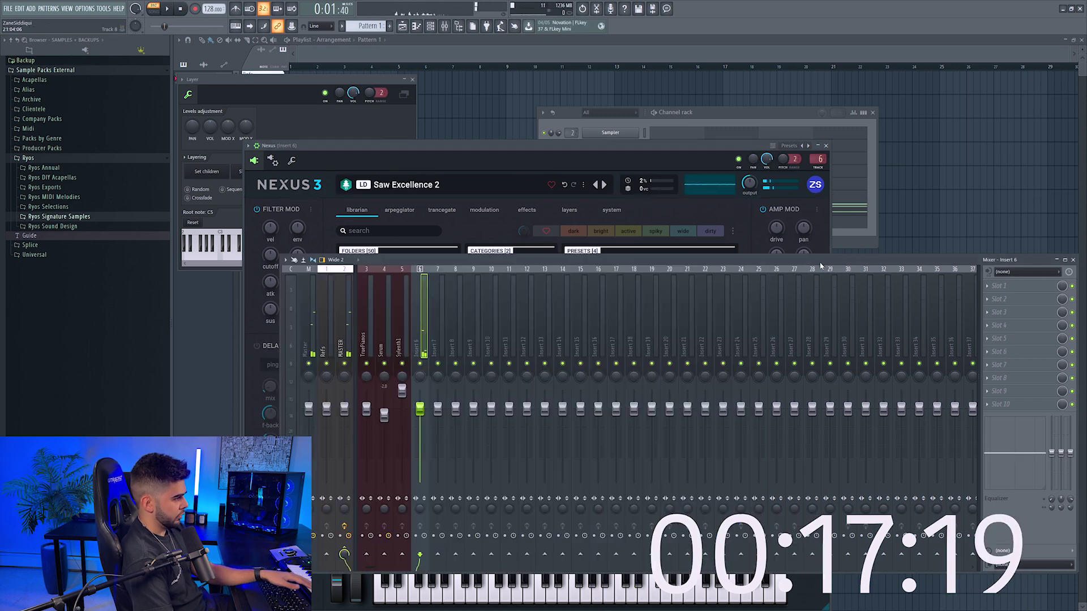
left_click(682, 126)
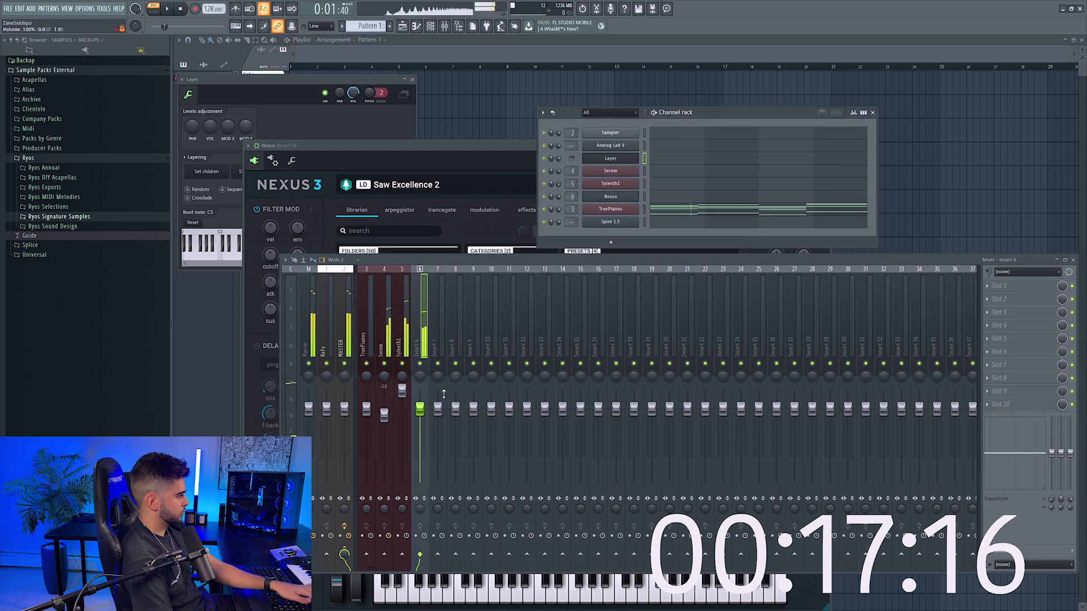
left_click(352, 147)
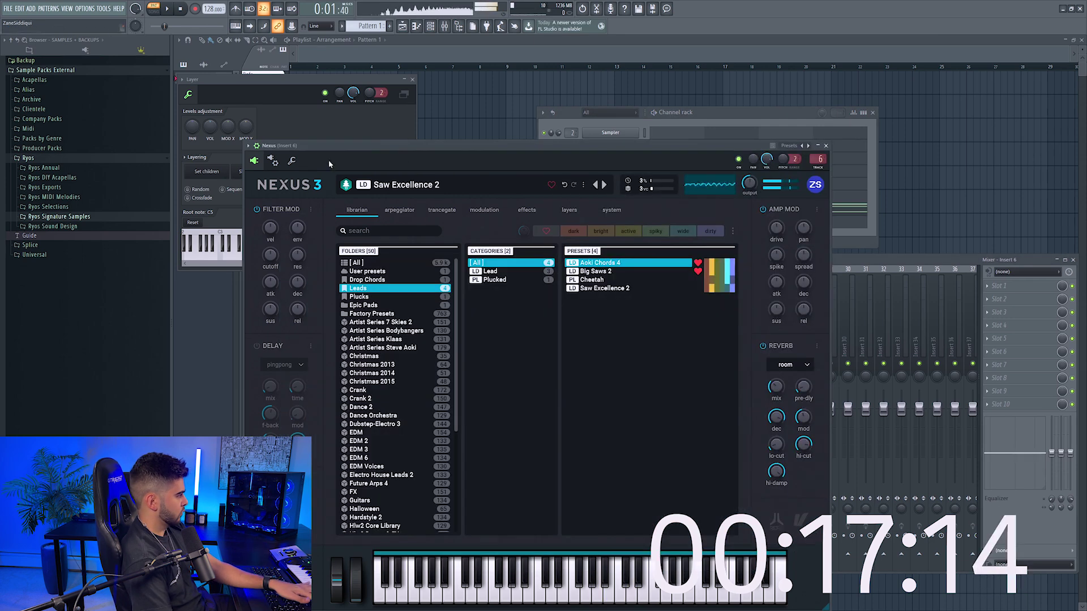
left_click(292, 161)
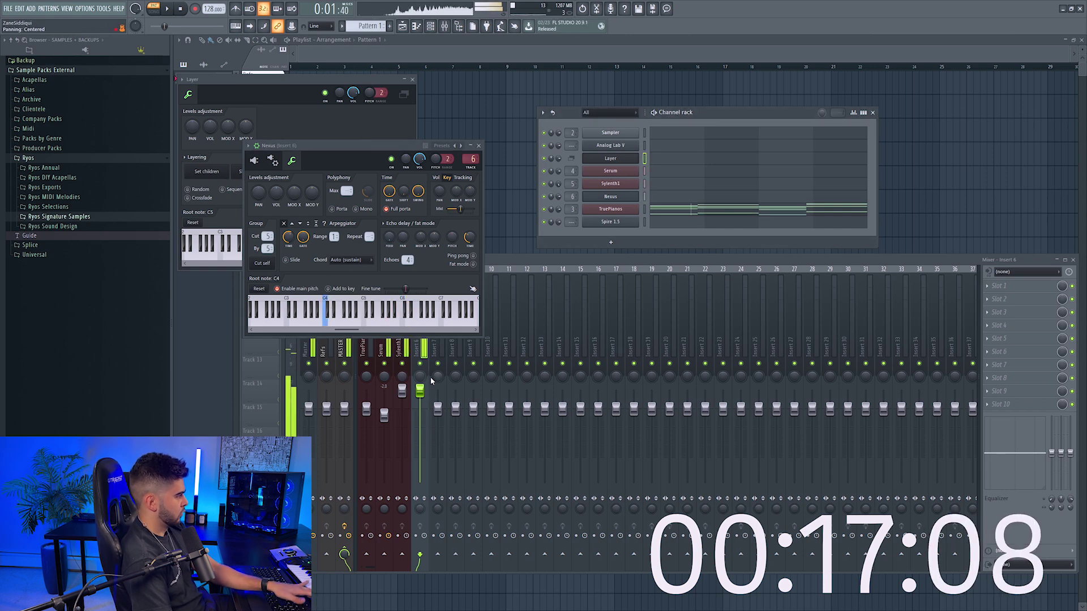
Load the Aoki Chords 4 preset in Nexus and fine-tune its level on mixer track 6
left_click(254, 161)
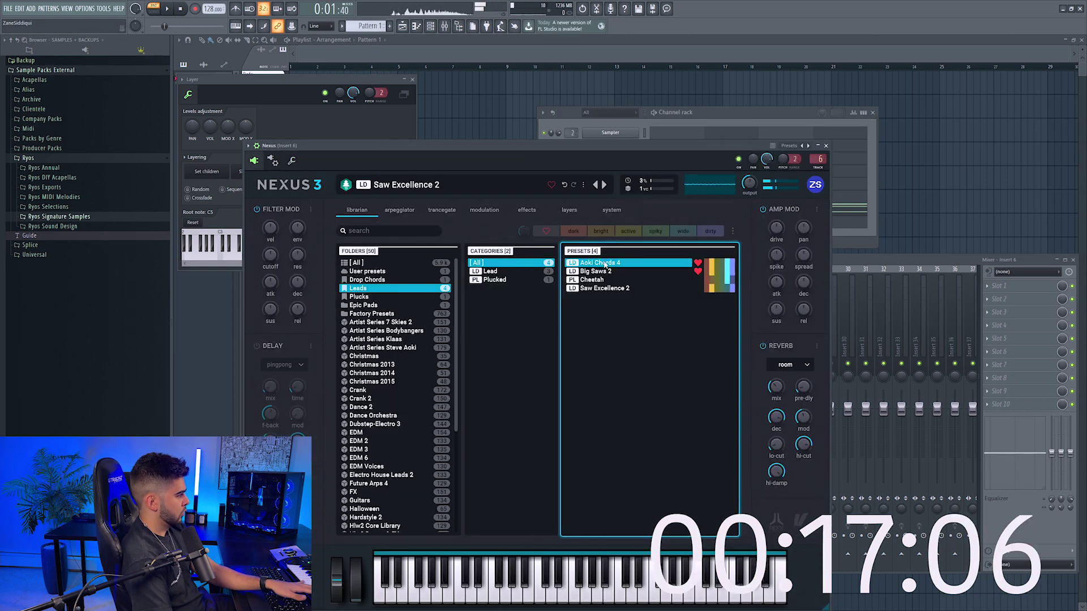
key("F6")
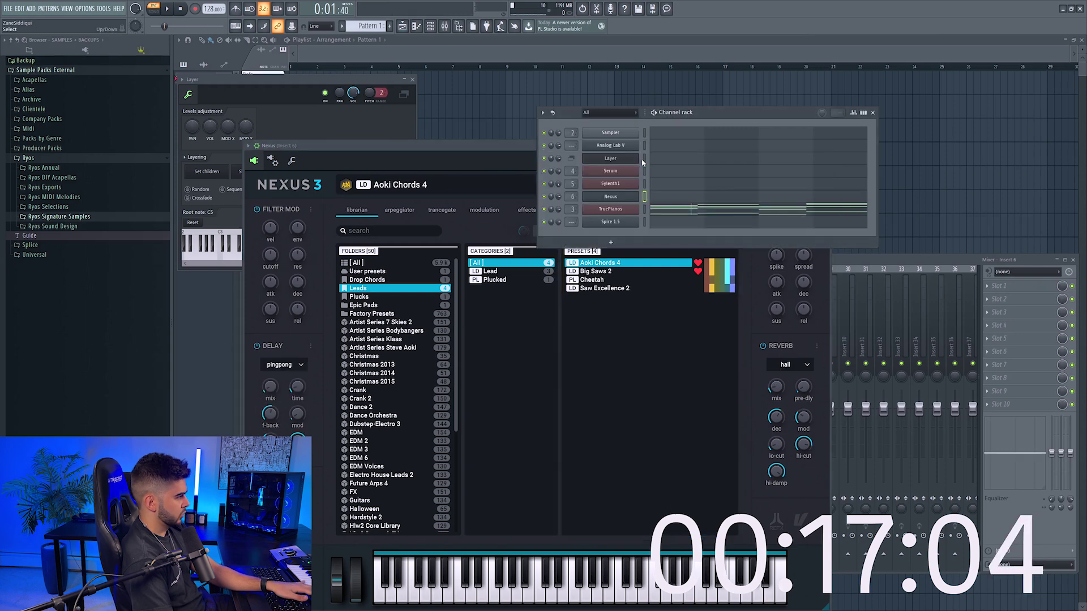
left_click(844, 263)
left_click_drag(420, 402, 420, 398)
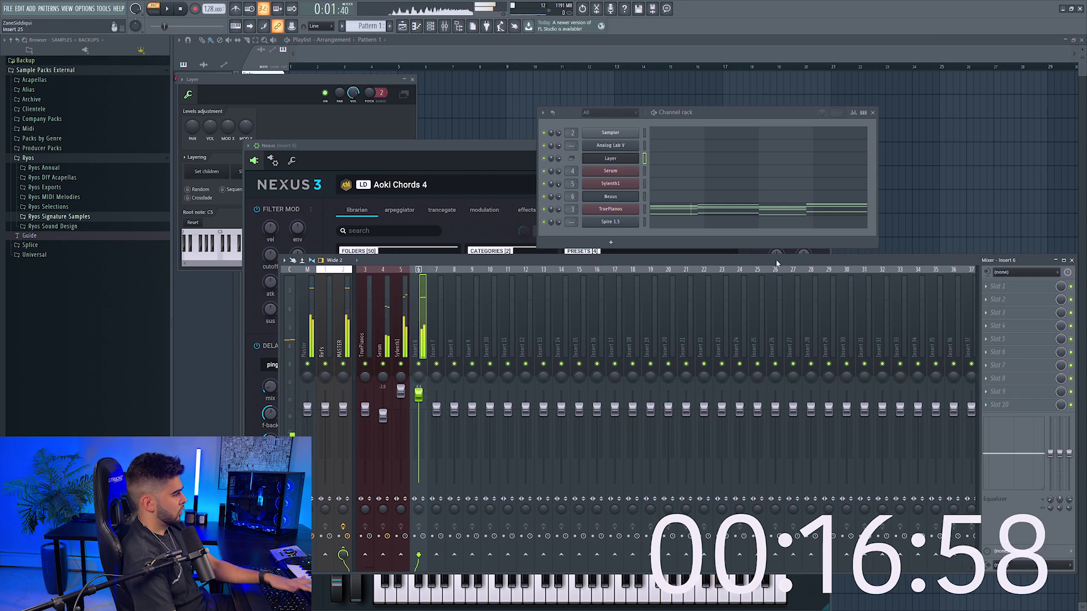
Select the Serum, Sylenth1 and Nexus mixer tracks and route them to insert 7 only
left_click_drag(388, 363, 420, 363)
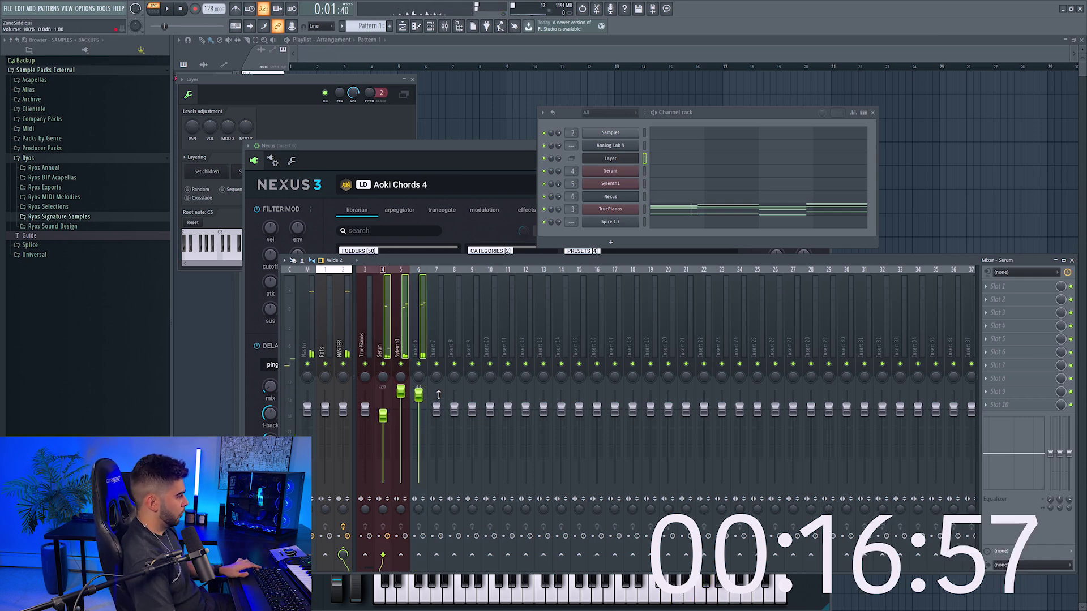
right_click(437, 557)
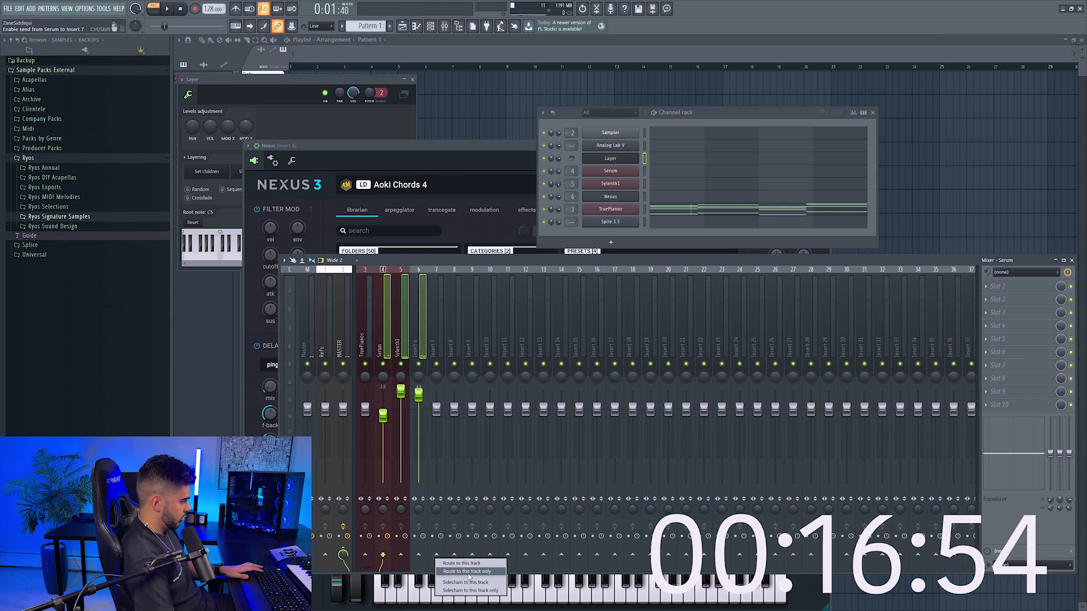
left_click(459, 566)
Reposition the mixer window and rename insert 7 as "lead grp"
left_click_drag(525, 255, 504, 275)
left_click(422, 338)
right_click(420, 338)
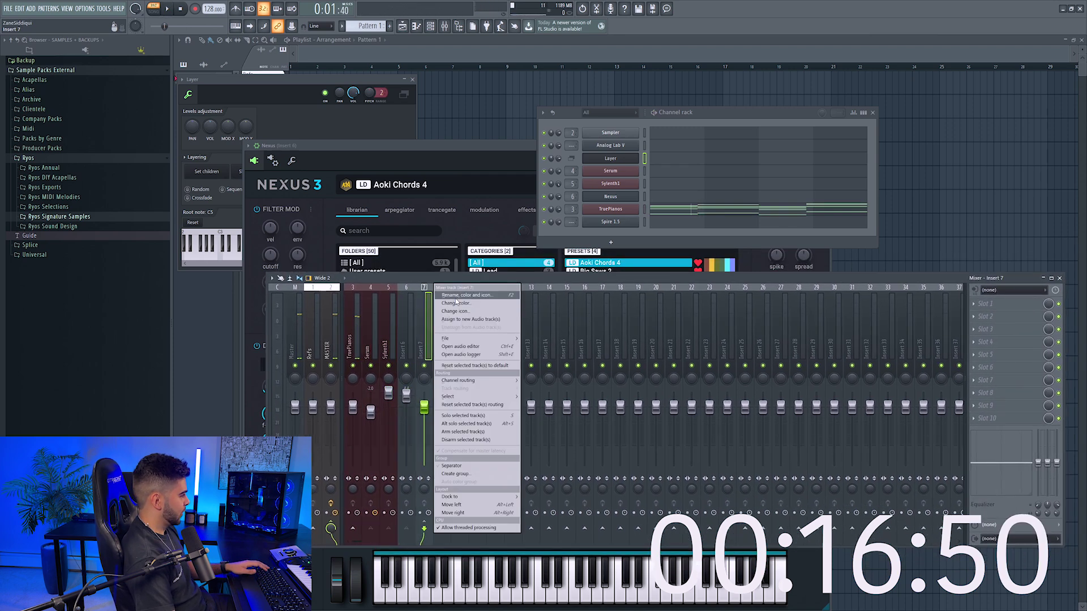
left_click(461, 296)
type("lead")
key("Return")
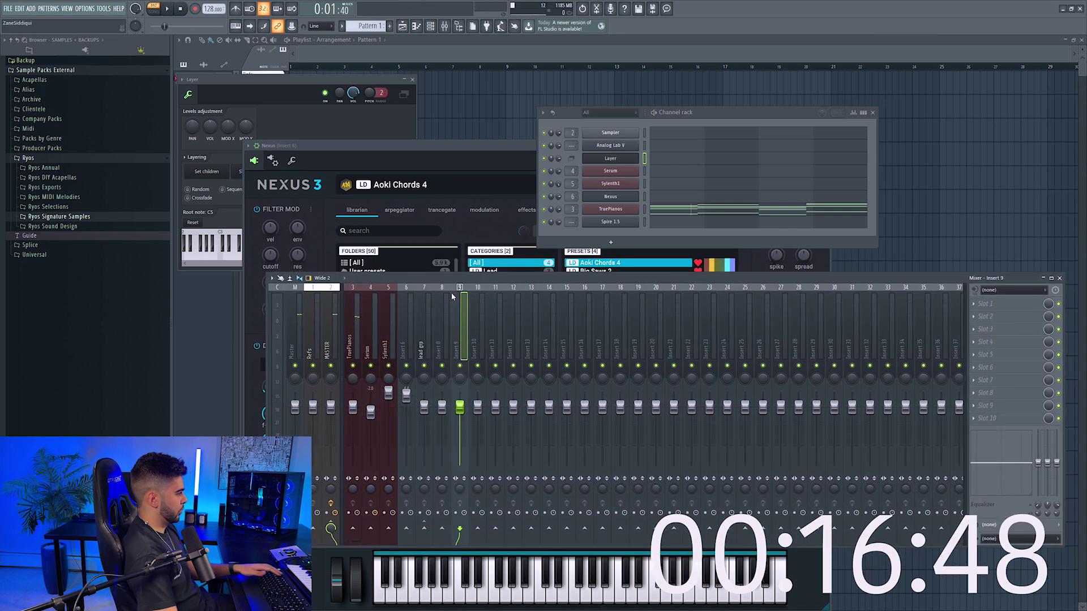
Add CamelCrusher to the first effect slot of the lead grp track and load its British Clean preset
left_click(988, 304)
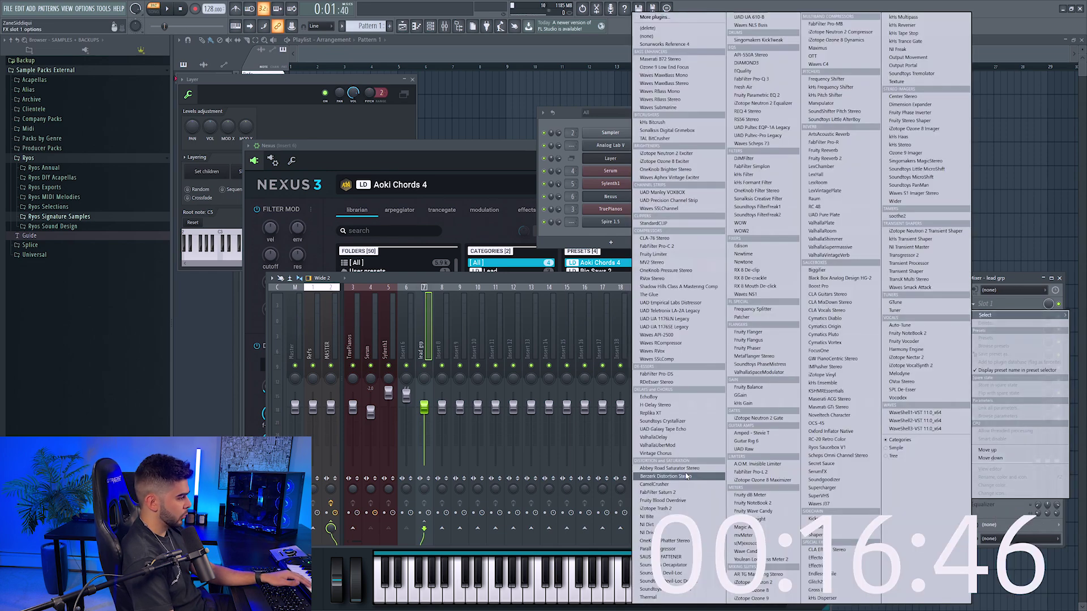
left_click(654, 484)
left_click(231, 142)
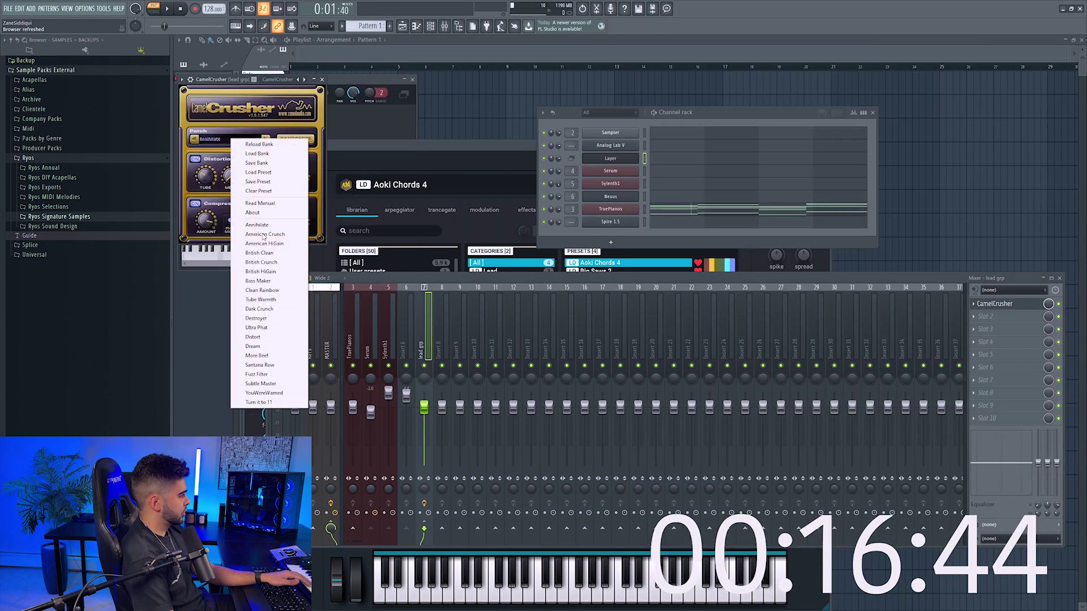
left_click(270, 254)
Add FocusOne to the lead grp track's second slot, lower its Focus amount and nudge the track's level up
left_click(1002, 322)
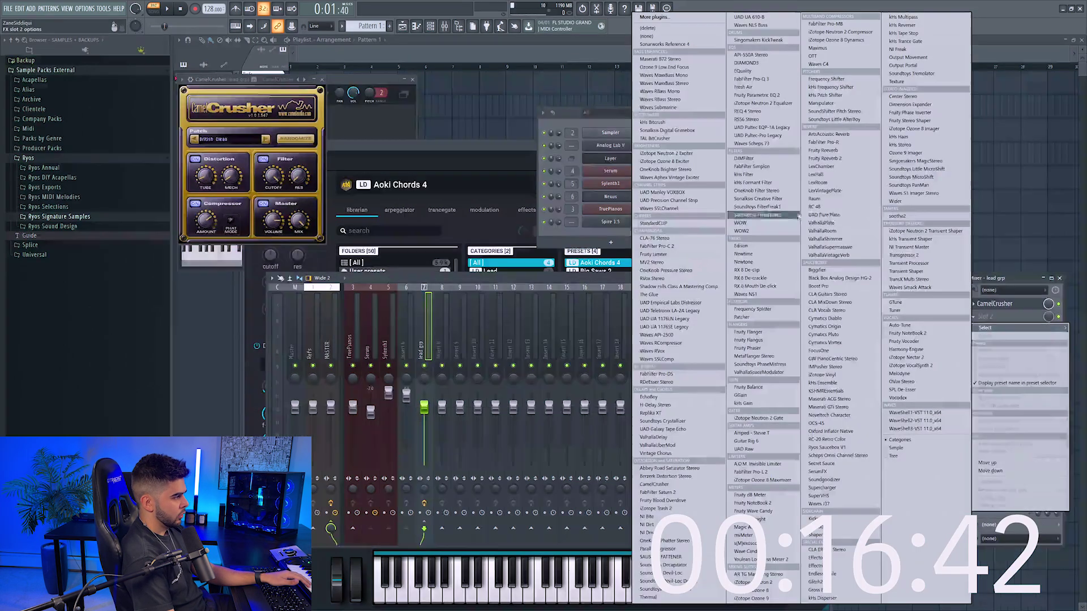
left_click(820, 350)
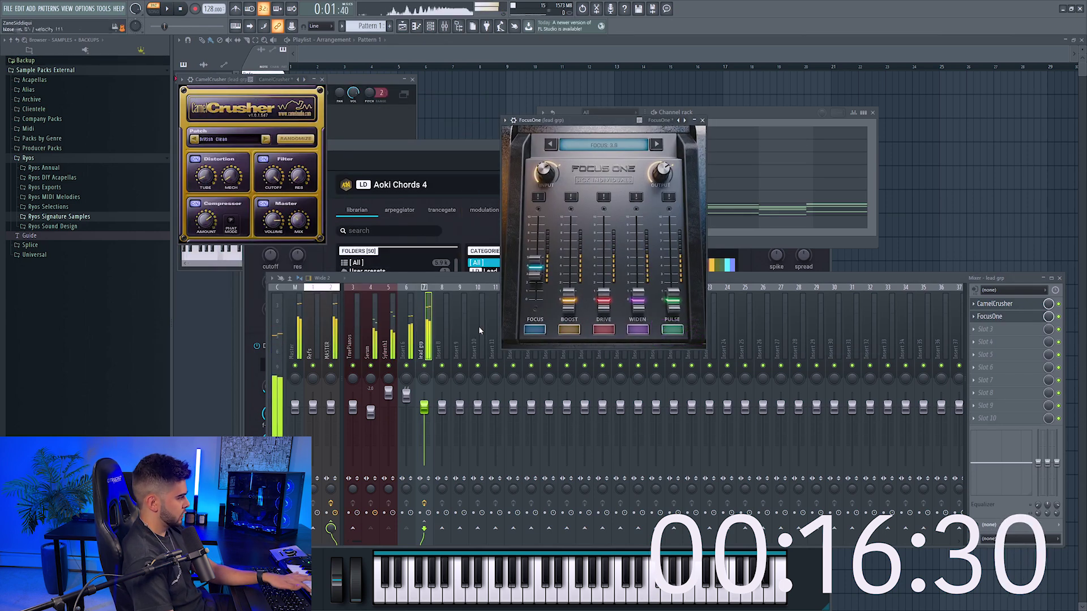
left_click_drag(535, 268, 539, 276)
left_click_drag(424, 407, 424, 404)
Add ValhallaRoom to the lead grp track's third slot and set its mix to 21.2%
left_click(994, 343)
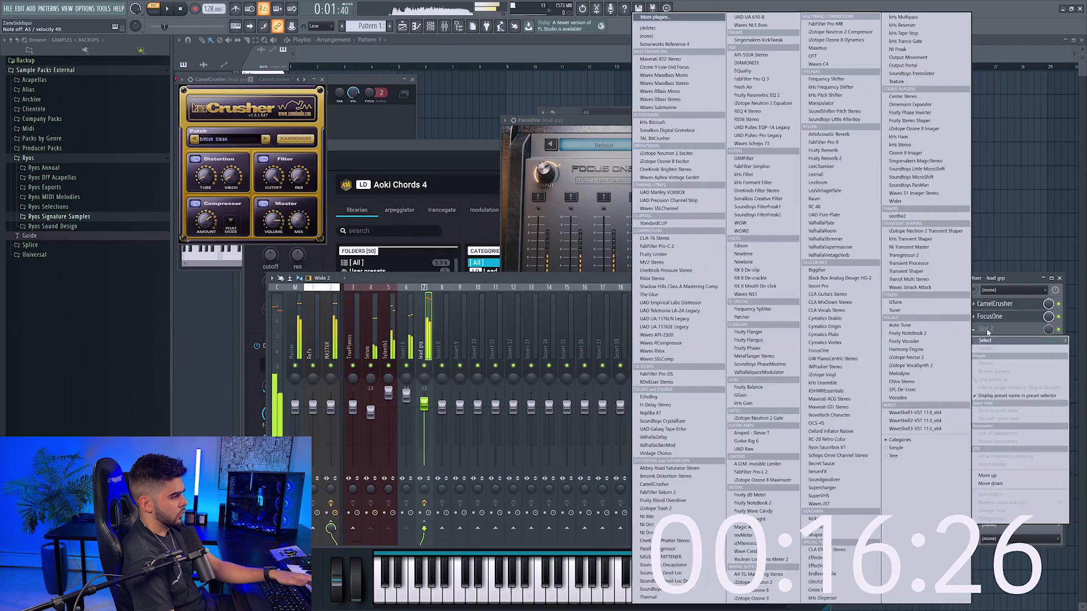
left_click(819, 232)
left_click(224, 220)
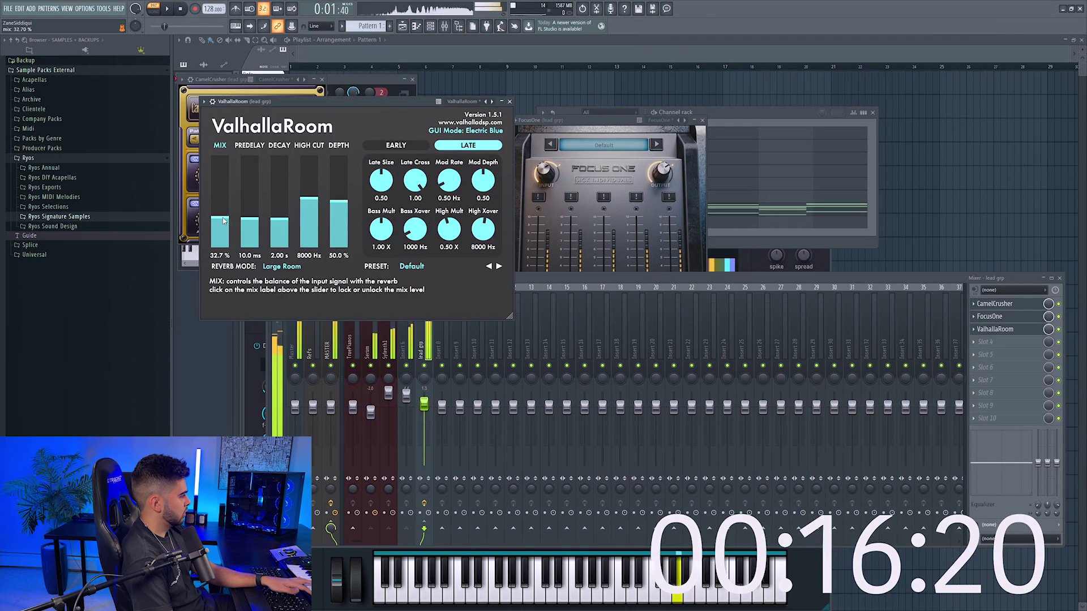
Add H-Delay Stereo to the lead grp track's fourth slot, load the classic Ping Pong preset and close the plugin
left_click(985, 342)
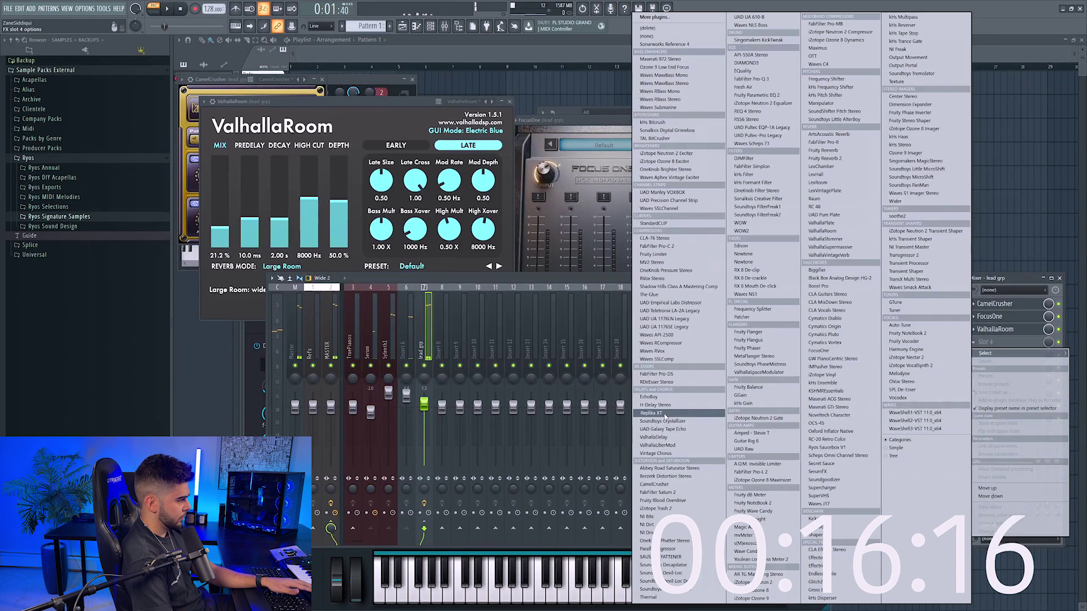
left_click(657, 405)
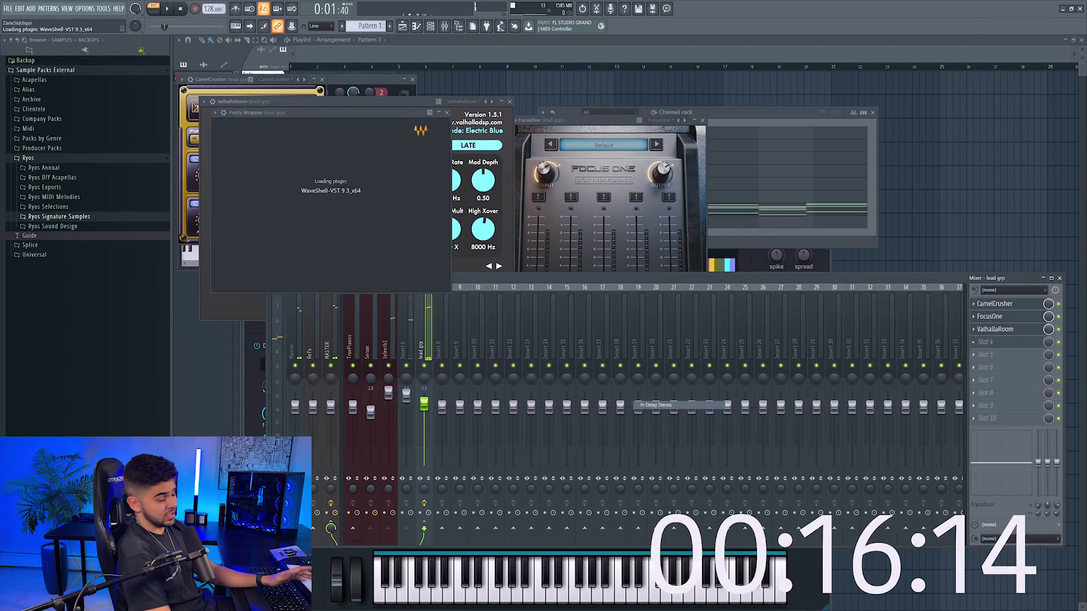
left_click(488, 122)
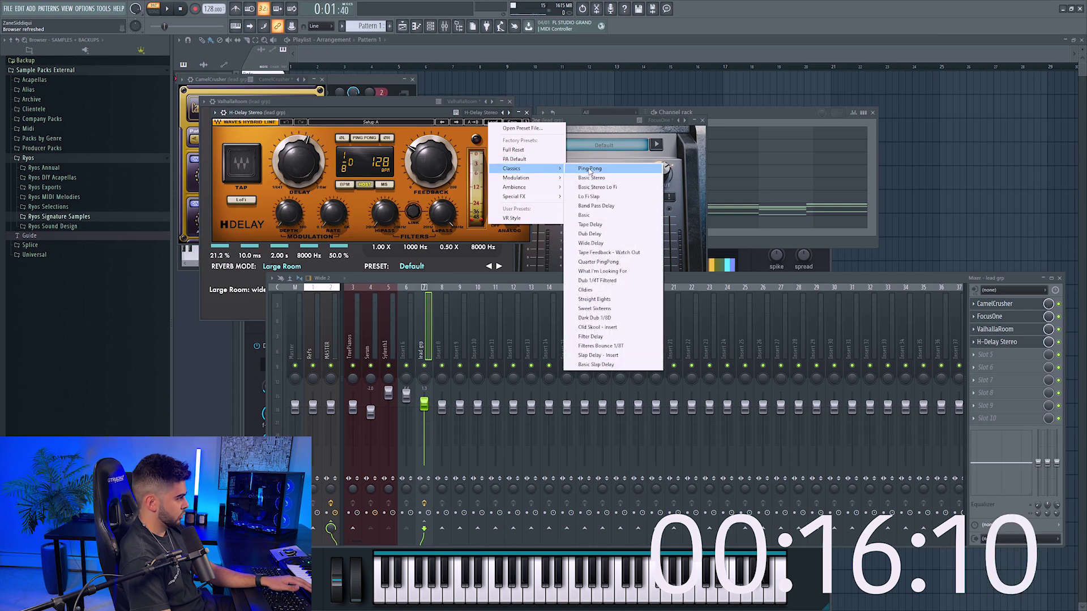
mouse_move(539, 174)
left_click(581, 173)
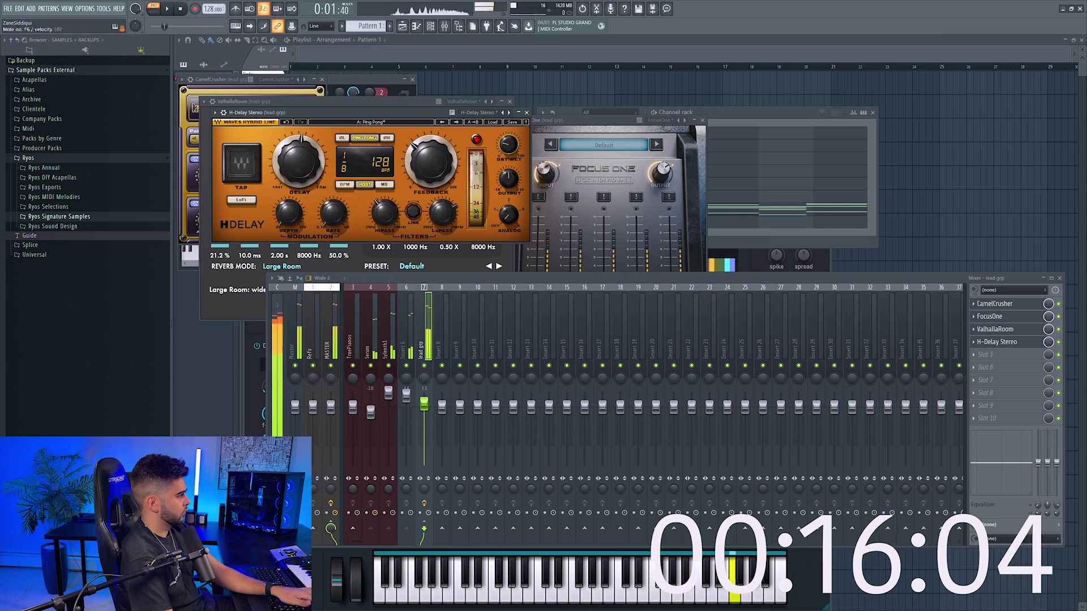
left_click(526, 112)
Play the piano chord pattern from the start and stop playback
left_click(750, 115)
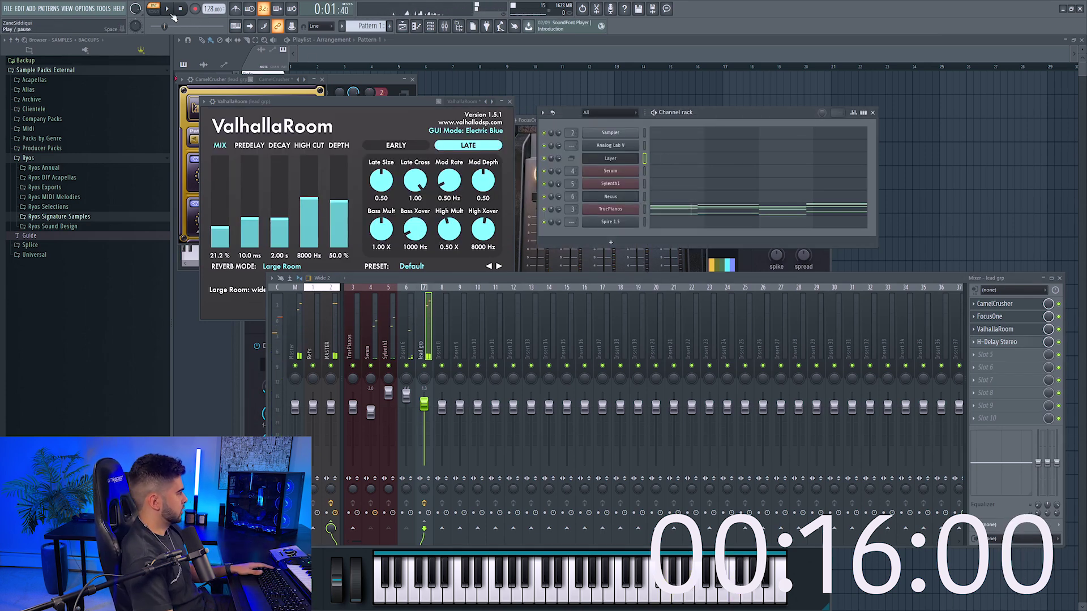
left_click(180, 9)
left_click(170, 9)
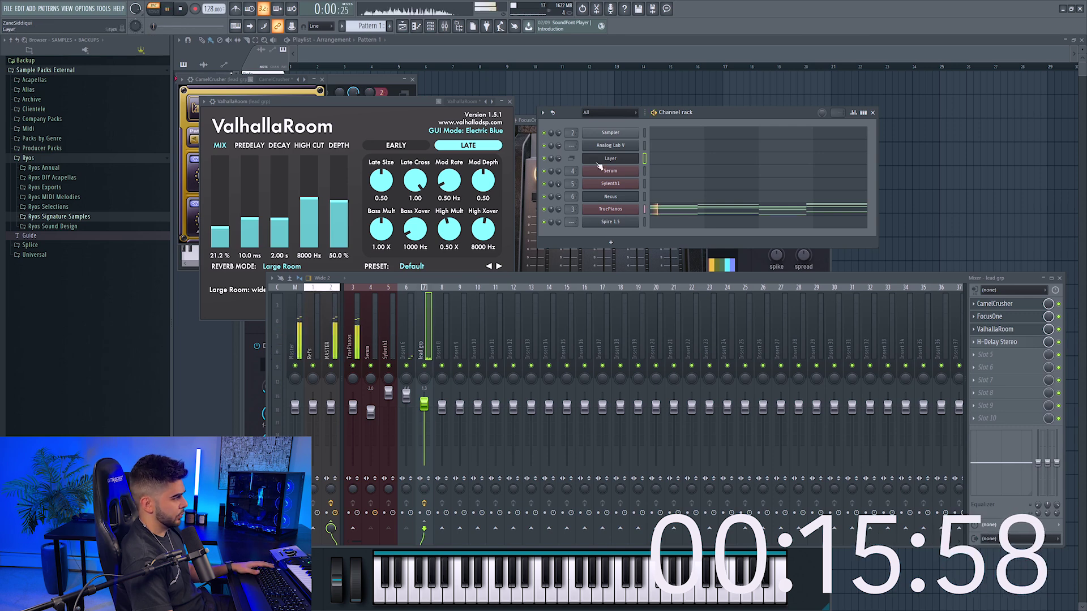
key("space")
key("space")
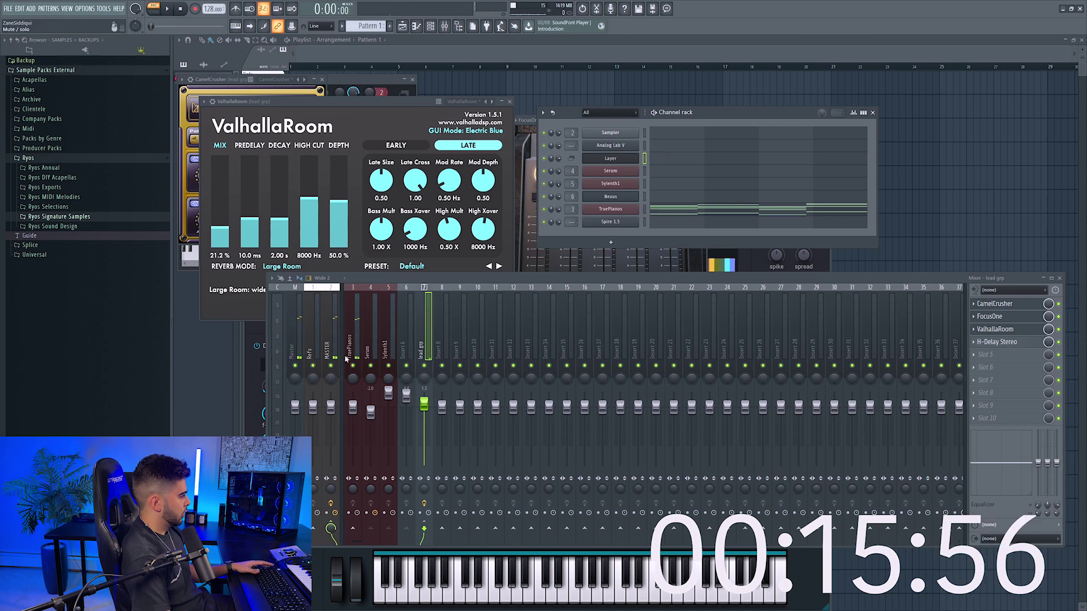
Load CLA-76 Stereo into the first effect slot of the TruePianos mixer track
left_click(352, 412)
left_click(1013, 304)
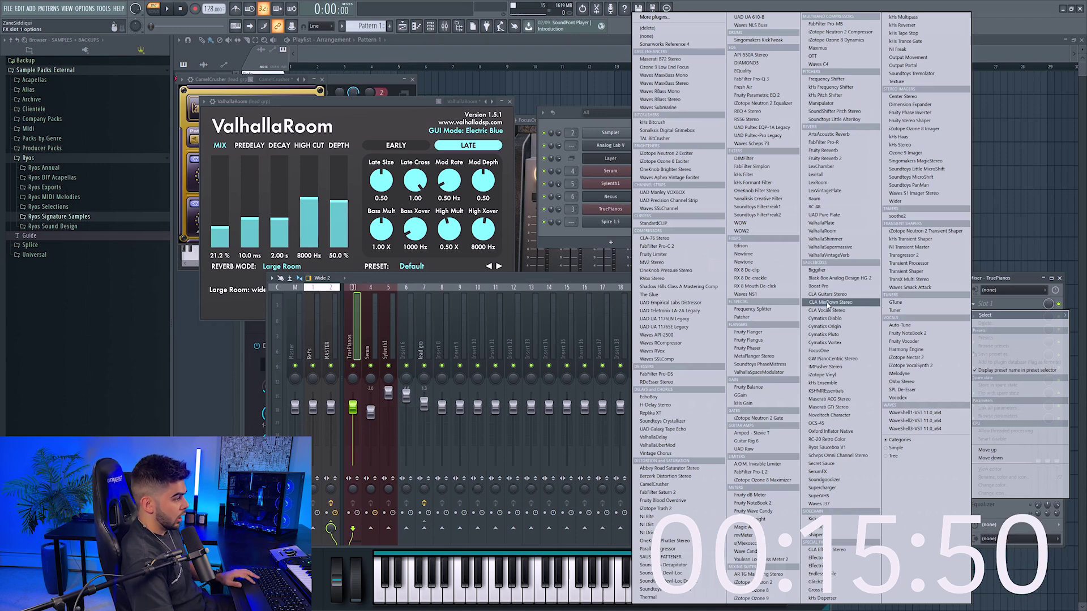
left_click(686, 239)
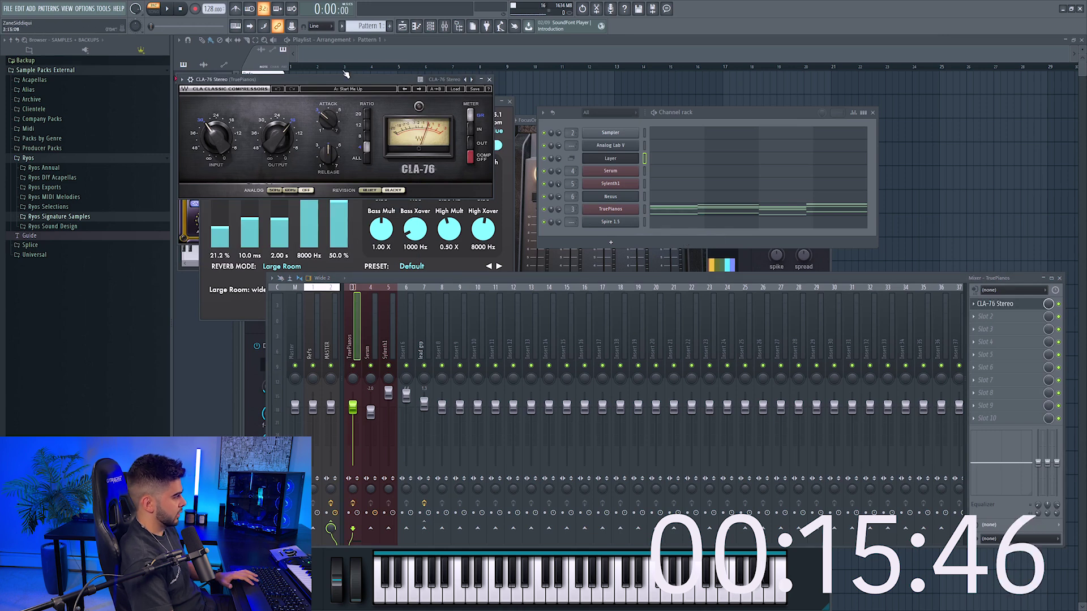
left_click(392, 246)
Adjust the CLA-76's output level on the TruePianos track while auditioning the chord pattern
key("space")
left_click_drag(346, 241, 360, 224)
key("space")
key("space")
key("space")
key("space")
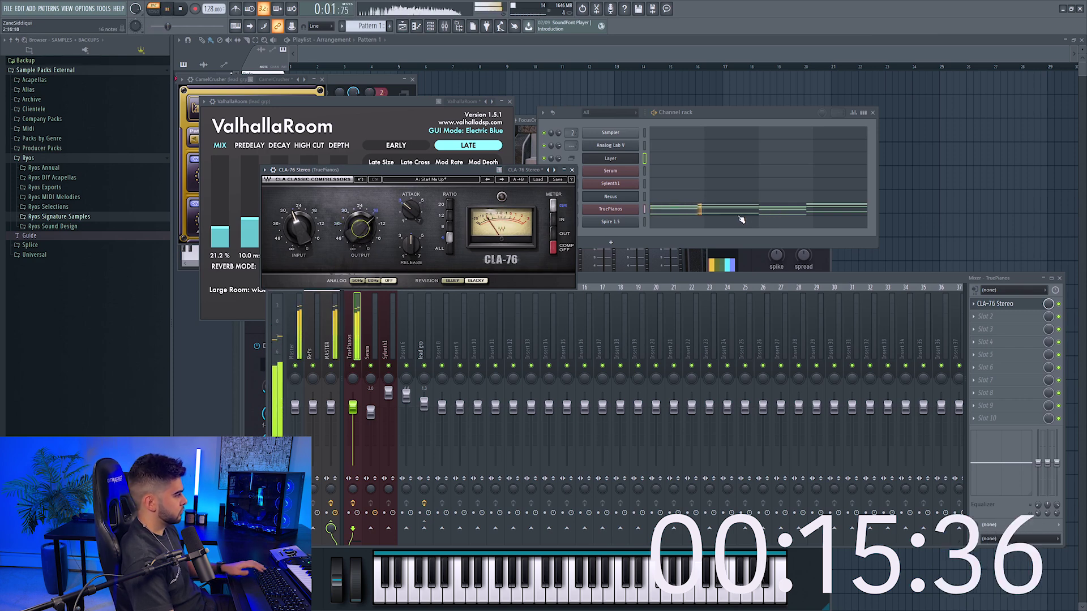
key("space")
Open the Layer channel's piano roll and try out a short E5 note at the start of bar 1
left_click(666, 161)
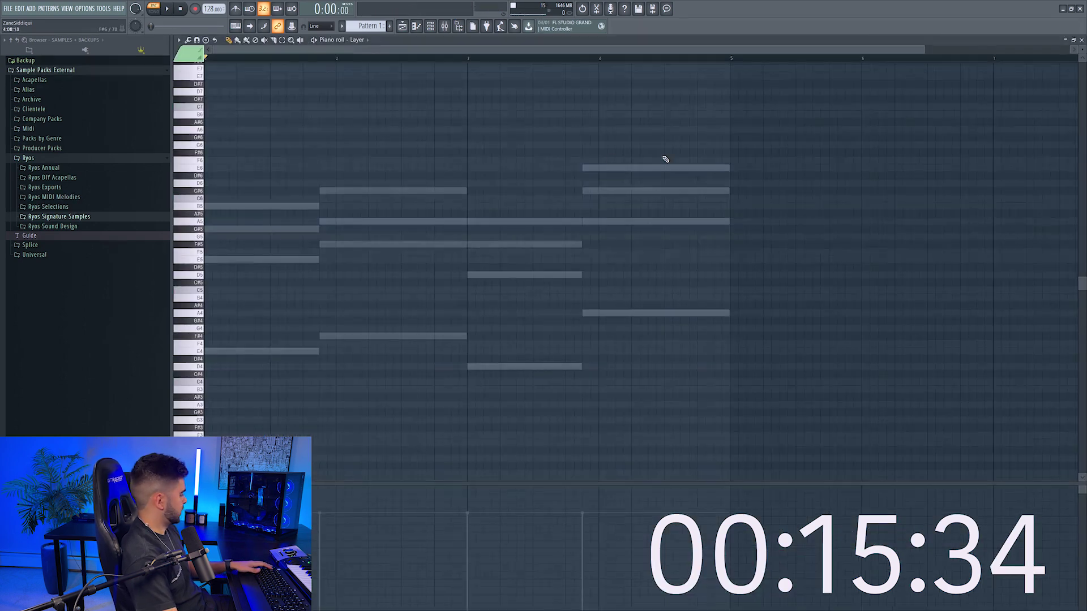
left_click(239, 260)
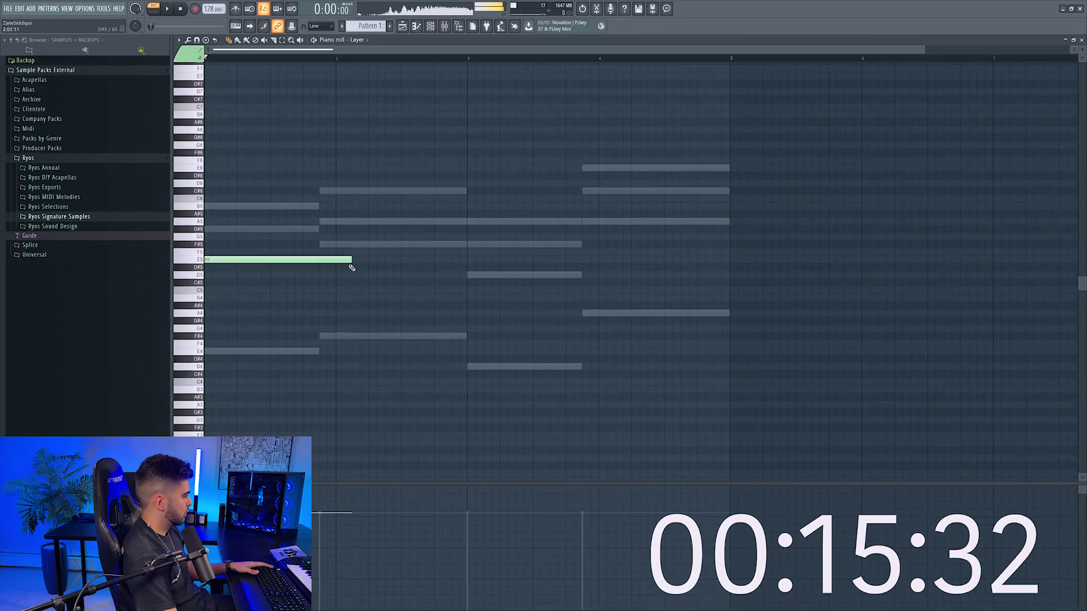
left_click_drag(272, 267, 219, 270)
key("space")
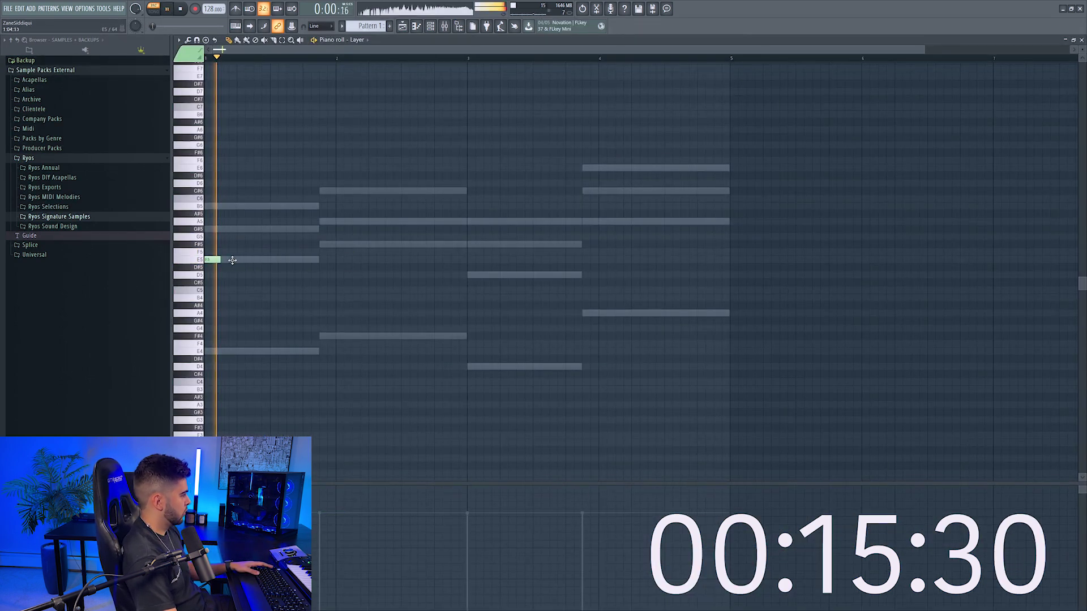
key("space")
right_click(206, 259)
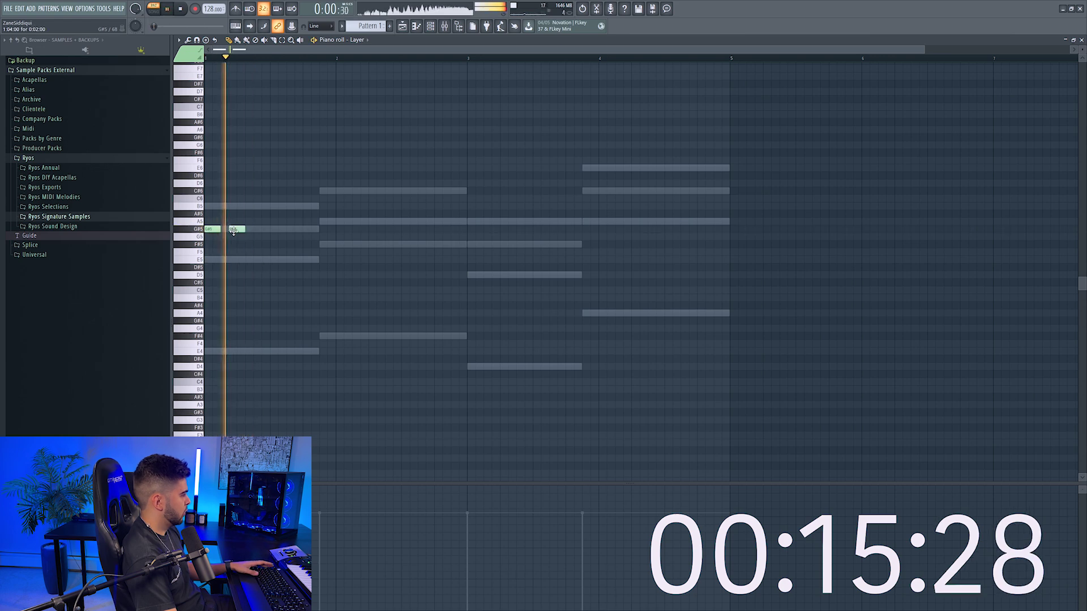
Place two short B5 notes in the first half of bar 1 and audition them against the chords
left_click(245, 228)
key("space")
key("space")
Add a longer F#6 note right after the second B5 note in bar 1, auditioning the phrase
left_click(265, 152)
left_click(275, 164)
key("space")
right_click(267, 161)
key("space")
key("space")
left_click(266, 153)
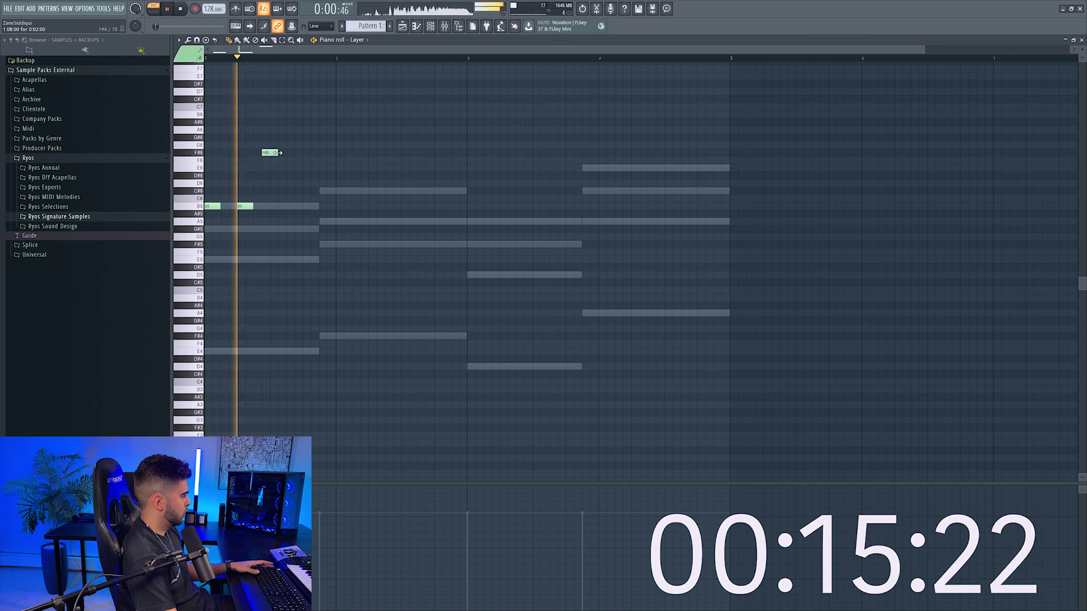
key("space")
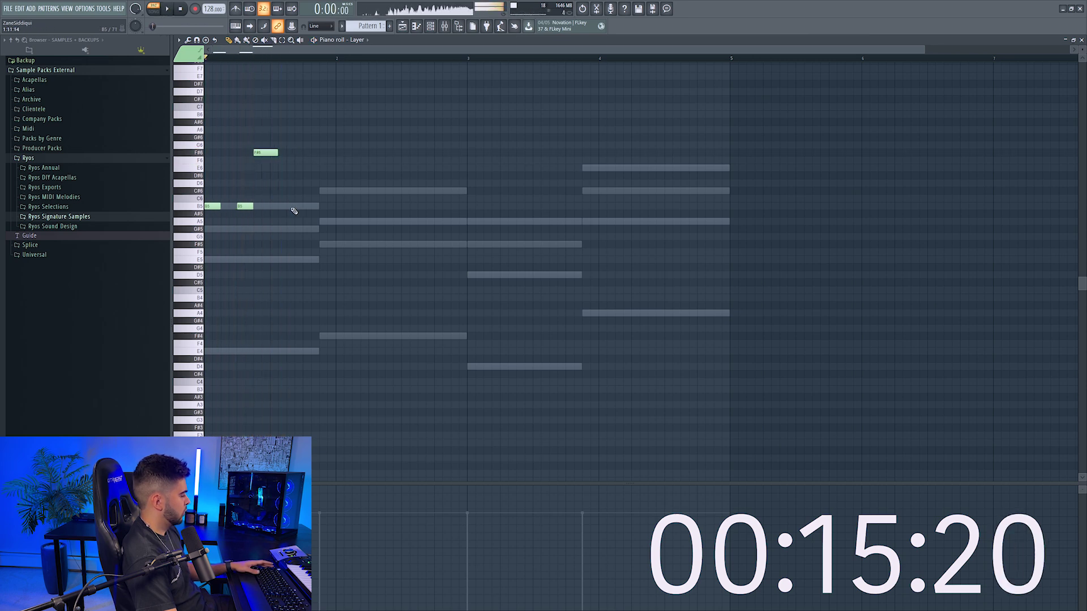
Continue the melody with a short B5 note and a short A5 note near the end of bar 1
mouse_move(303, 208)
left_mouse_down()
mouse_move(289, 207)
mouse_move(291, 190)
left_mouse_up()
key("space")
key("space")
key("space")
left_click(326, 191)
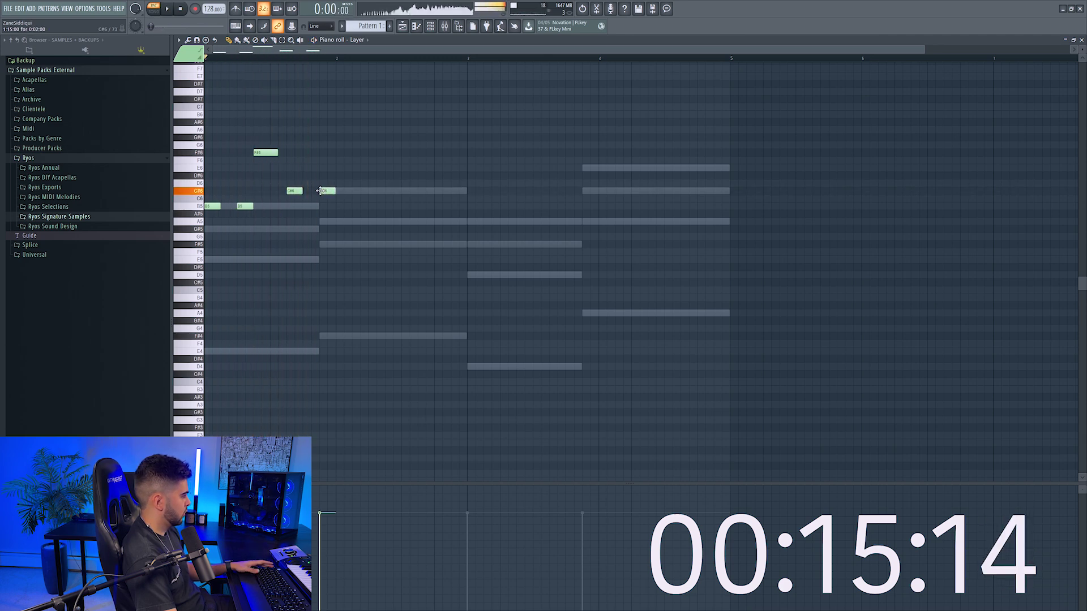
left_click_drag(294, 191, 327, 221)
key("space")
Try a short C#6 note early in bar 2 and audition it
left_click(367, 192)
key("space")
key("space")
left_click_drag(365, 191, 357, 191)
key("space")
right_click(360, 192)
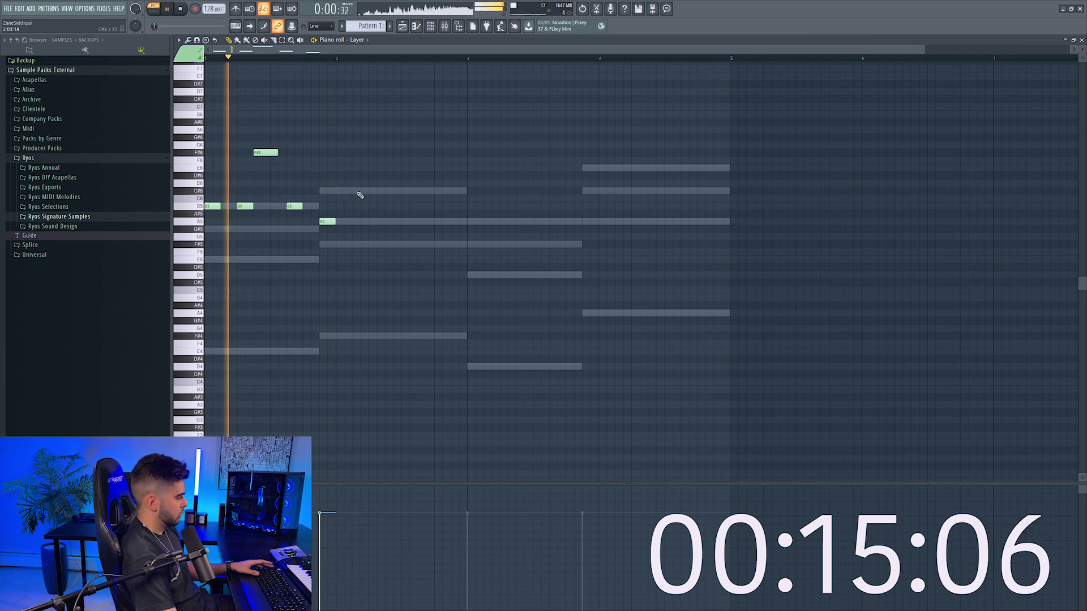
key("space")
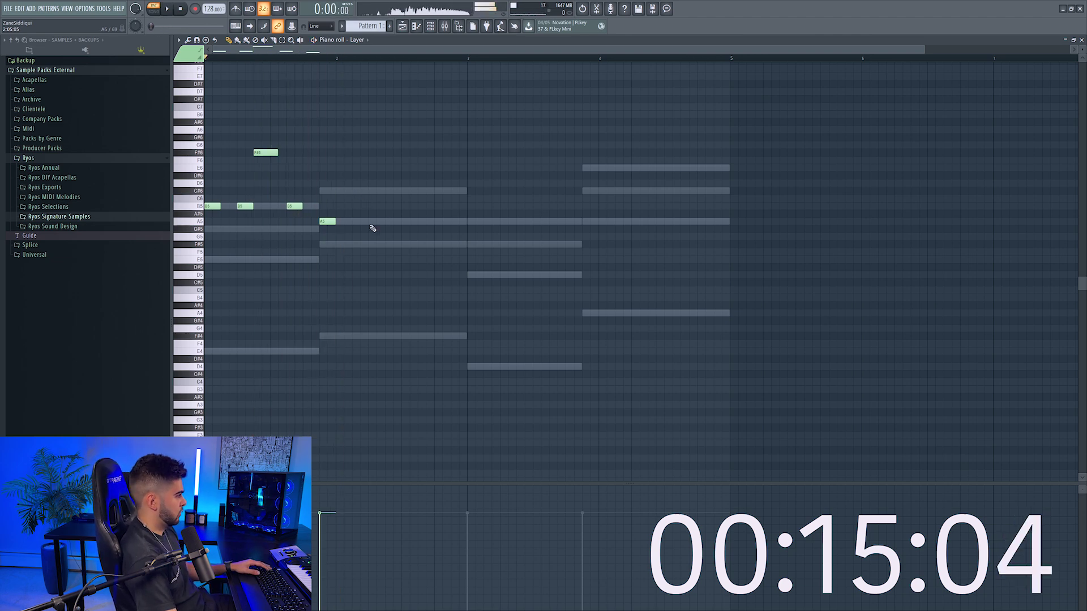
Add adjoining short A5 and B5 notes in bar 2 and play the melody back
left_click(389, 206)
key("space")
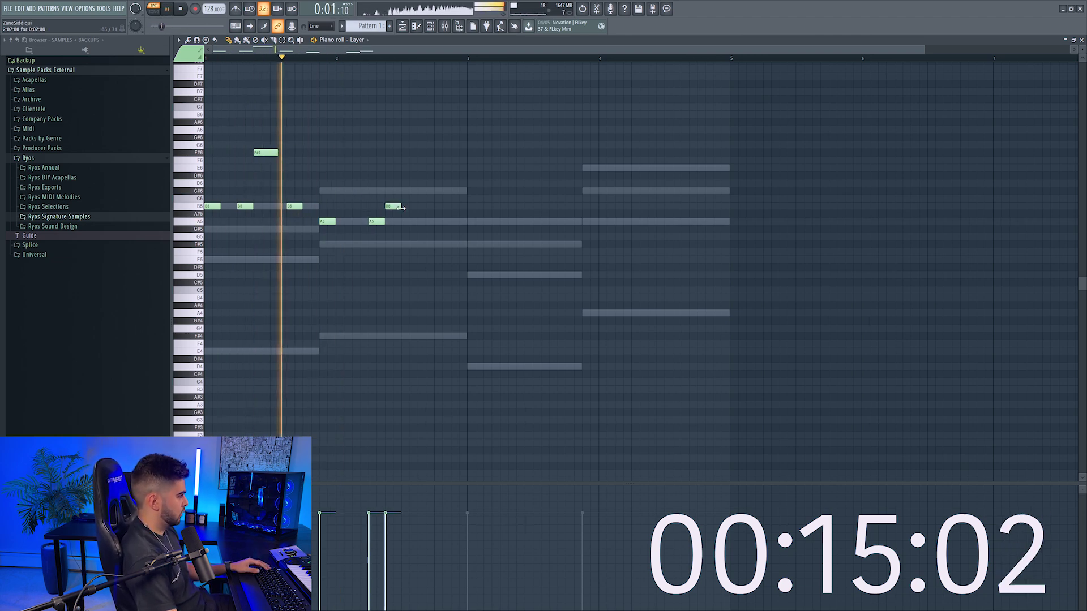
key("space")
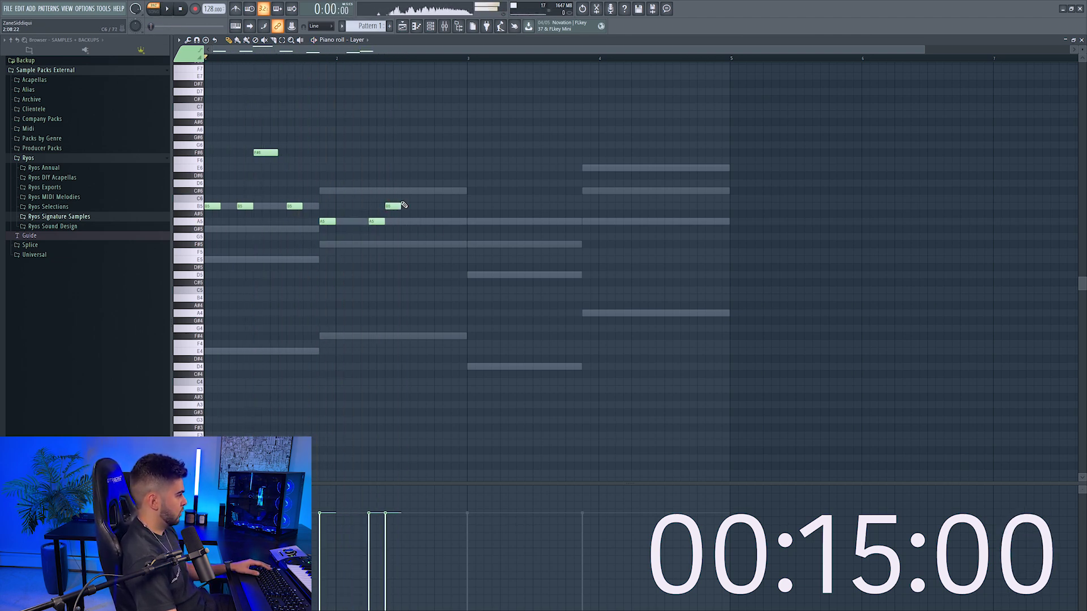
Extend the bar 2 run with an E6 note followed by a C#6 note, auditioning from mid-bar
left_click(423, 206)
left_click(374, 57)
key("space")
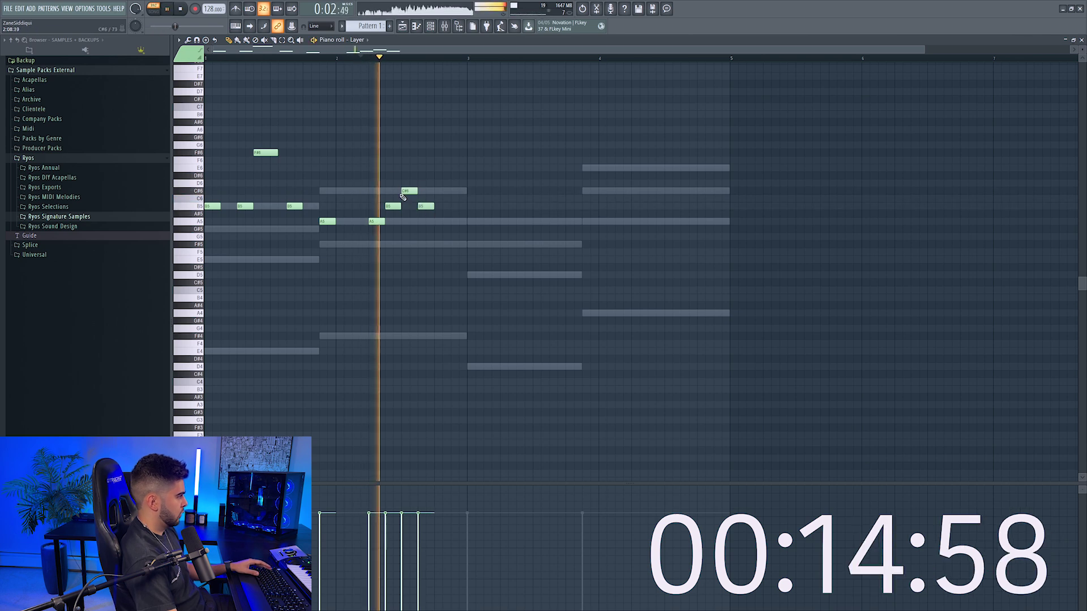
left_click_drag(409, 190, 409, 168)
right_click(426, 206)
left_click(421, 191)
key("space")
End bar 2 with descending A5 and F#5 notes and play the melody from the start
left_click(441, 215)
key("space")
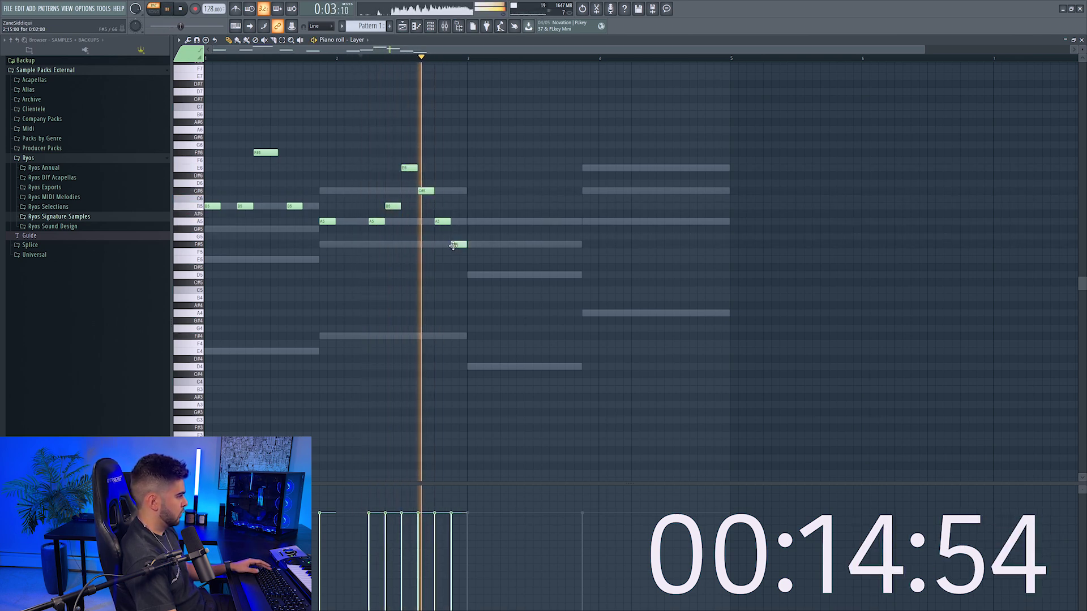
left_click(458, 244)
key("space")
key("space")
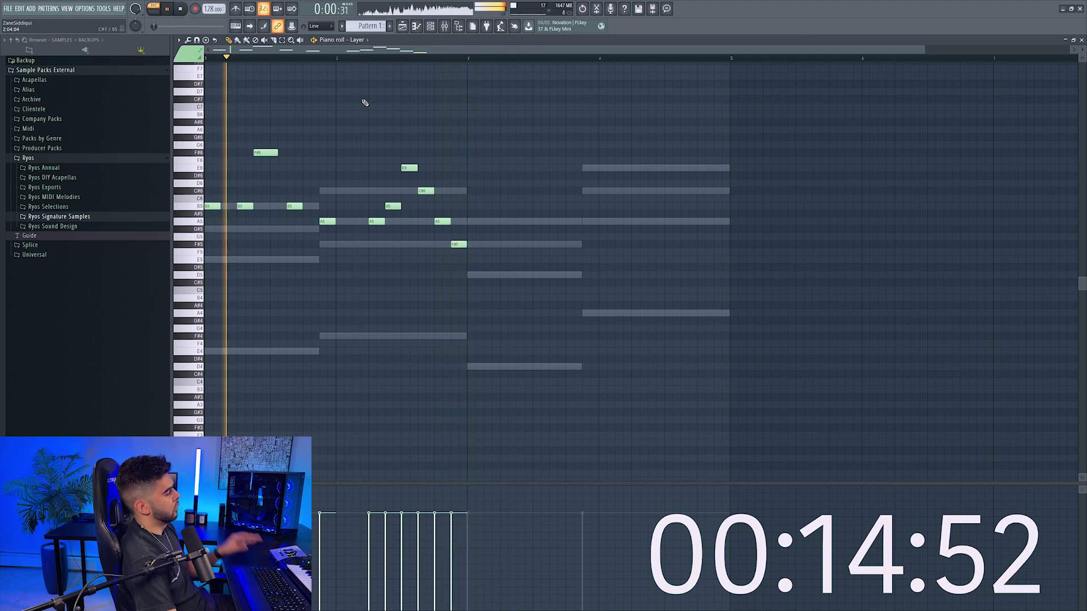
key("space")
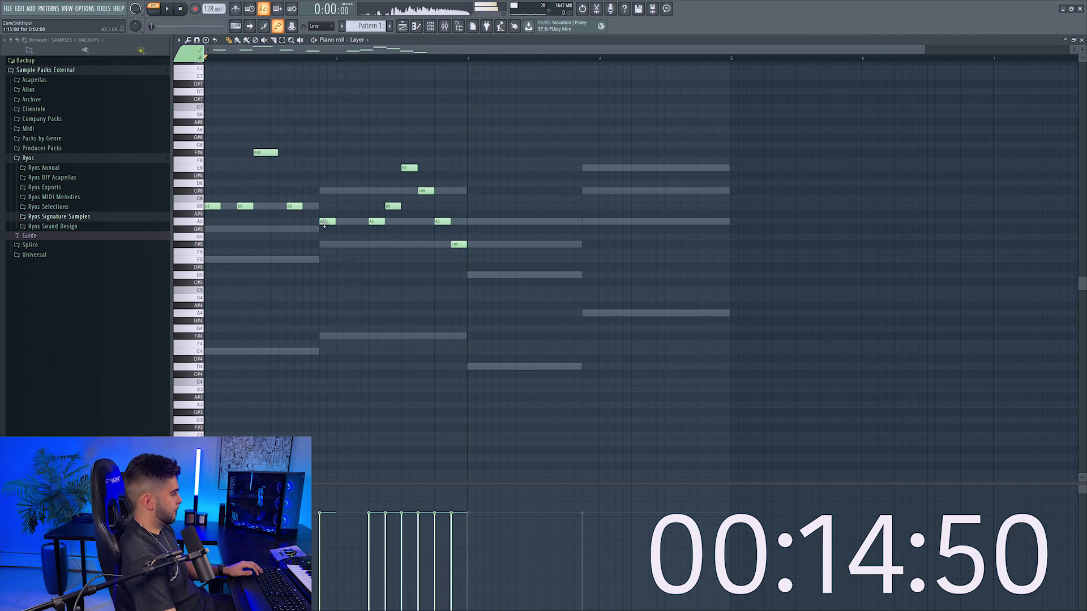
Replace the A5 note at the end of bar 1 with longer stacked E6 and C#6 notes
left_click_drag(320, 225, 318, 167)
key("space")
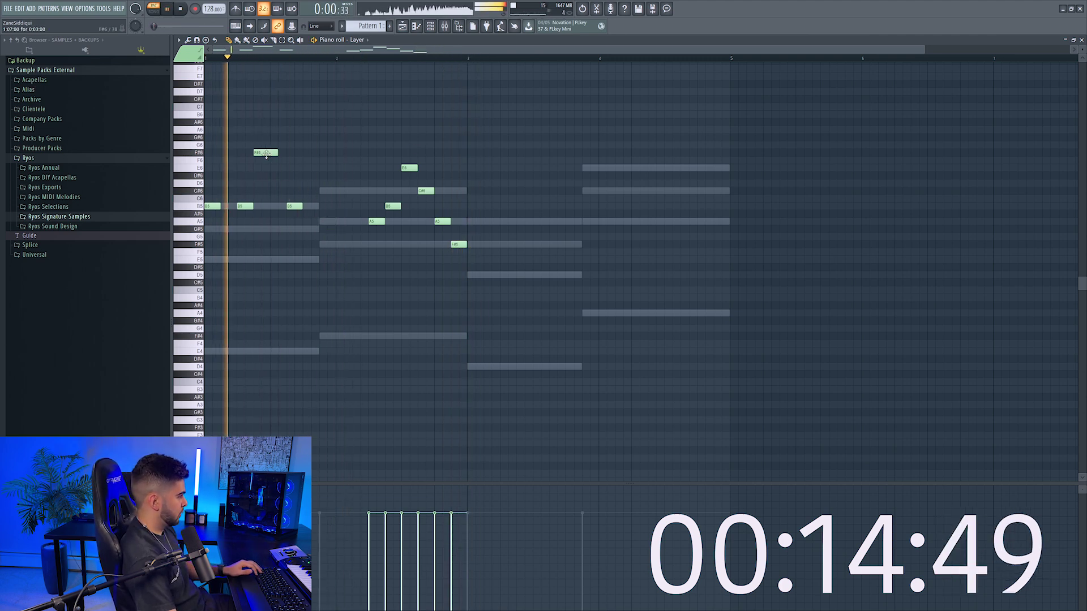
key("space")
left_click(323, 191)
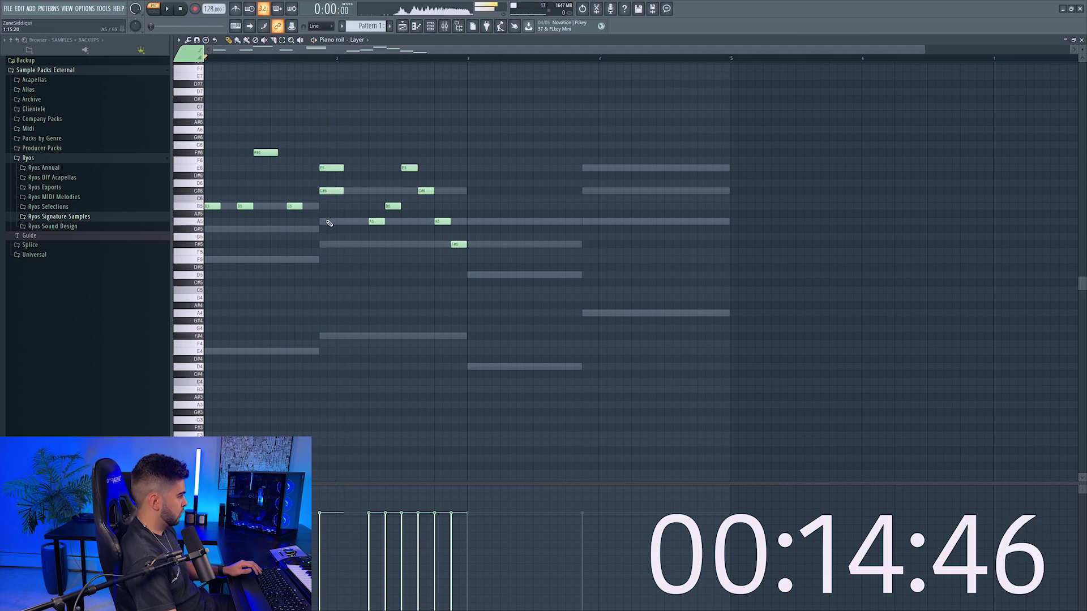
key("space")
Change the stacked notes at the end of bar 1 to a single F#6 and lower the earlier F#6 to E6
left_click_drag(333, 169, 323, 154)
key("space")
left_click_drag(256, 170, 256, 170)
key("space")
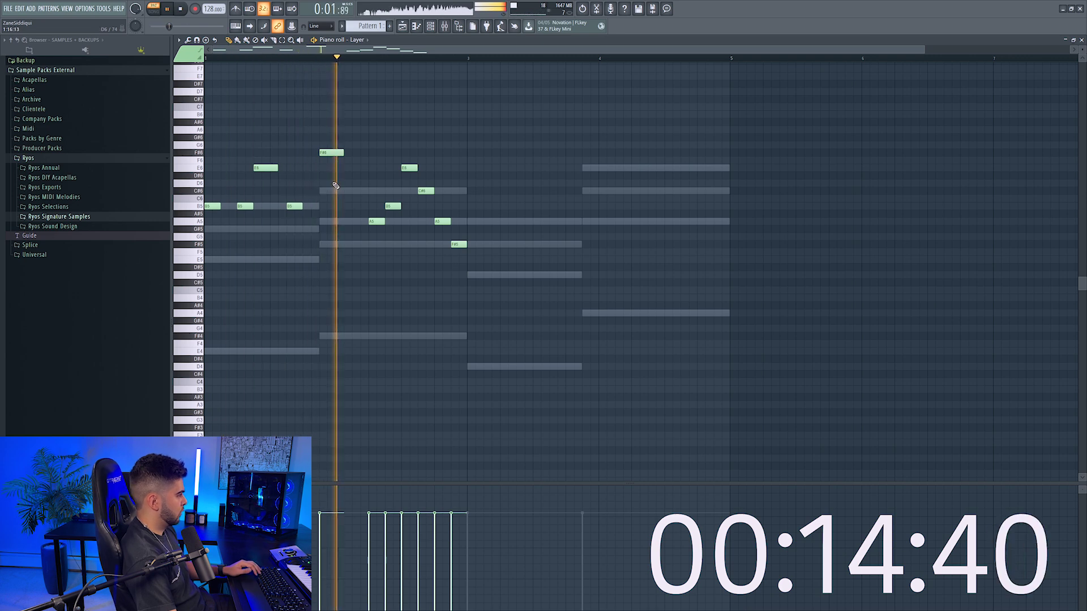
key("space")
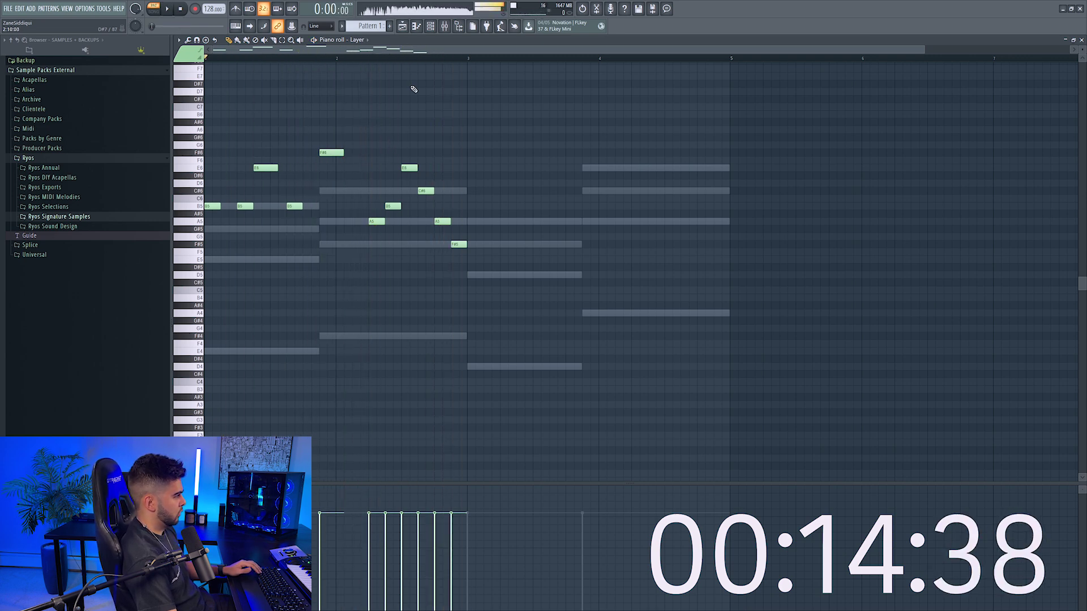
Try adding C#6, A5 and F#5 notes around the F#6 at the end of bar 1, auditioning them
key("space")
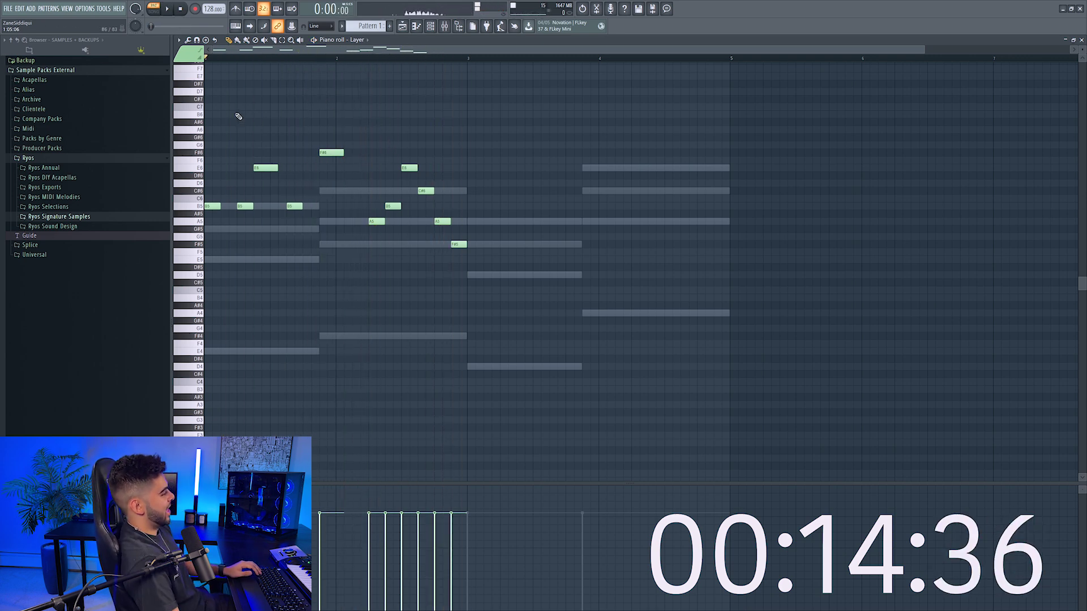
key("space")
left_click_drag(266, 172, 265, 191)
key("space")
key("space")
key("space")
key("space")
key("space")
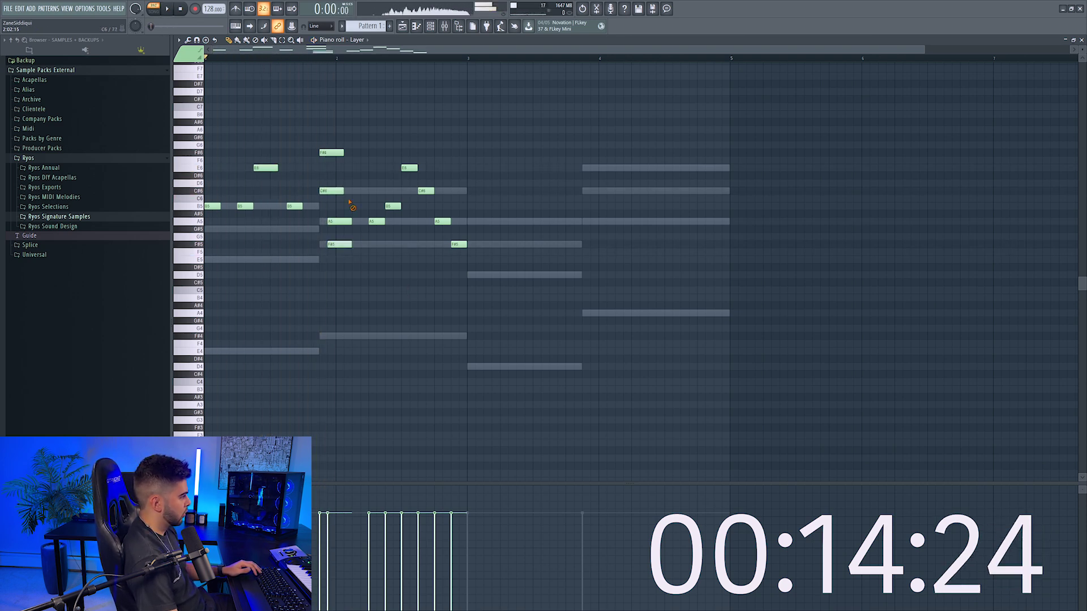
Reduce the notes at the end of bar 1 to a single C#6 and audition the melody
left_click_drag(330, 153, 327, 191)
key("space")
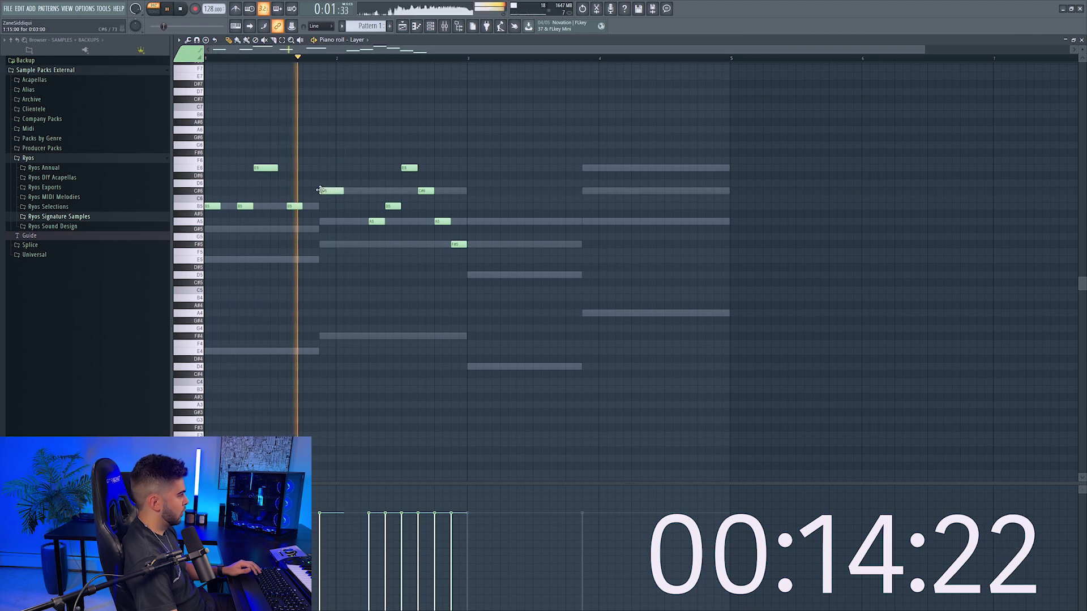
key("space")
key("space")
key("space")
key("space")
Shorten the B5 note in bar 2 and lengthen the E6 after it in place of the adjoining C#6
left_click_drag(399, 207, 393, 207)
right_click(426, 191)
key("space")
key("space")
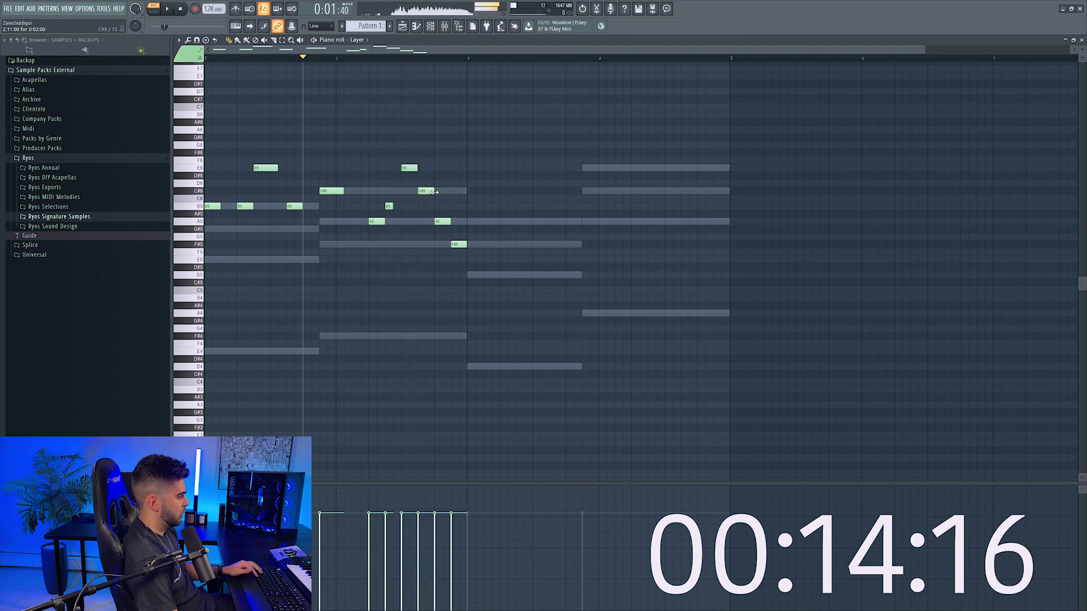
left_click_drag(419, 170, 426, 170)
key("space")
Replace the late A5 note in bar 2 with a short C#6 directly after the E6
right_click(444, 221)
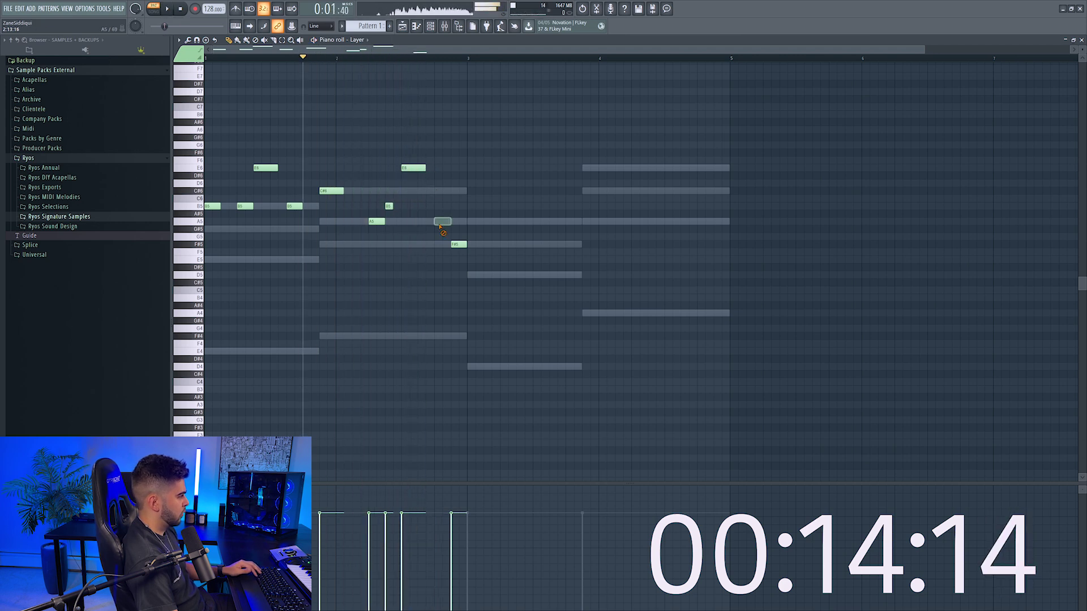
left_click(440, 145)
key("space")
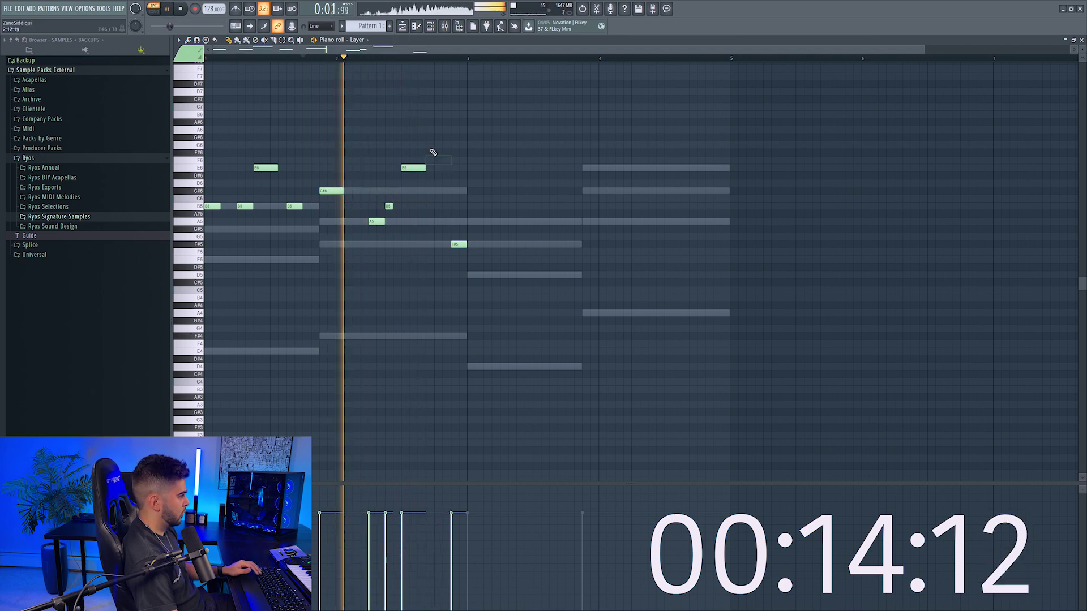
left_click_drag(442, 146, 436, 190)
key("space")
Replace the final F#5 note of bar 2 with a B5 and play the melody back
right_click(459, 244)
key("space")
key("space")
left_click(450, 206)
key("space")
key("space")
key("space")
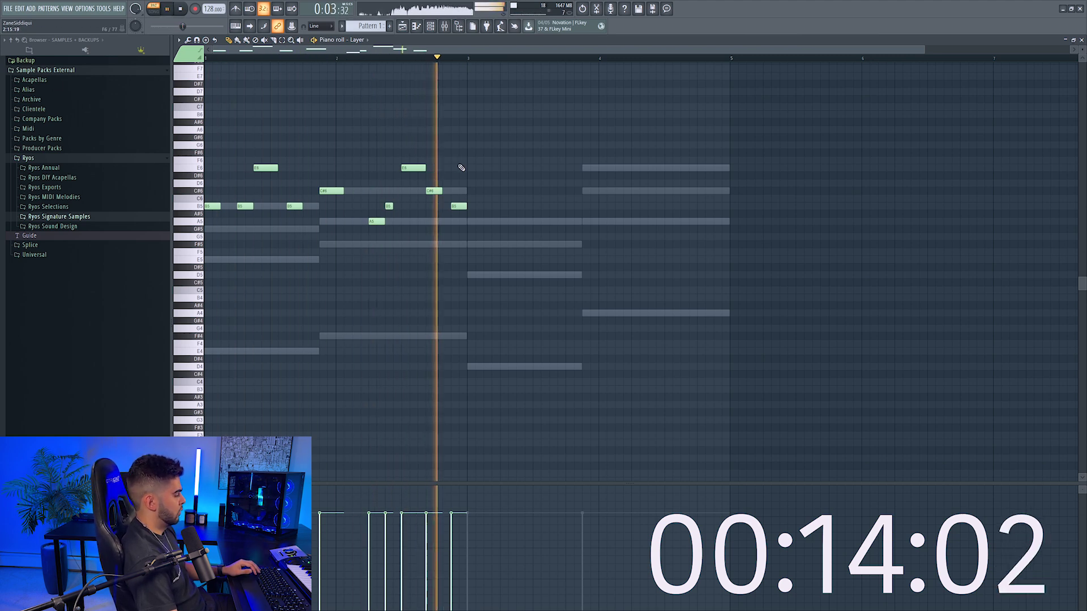
Raise the C#6 note after bar 2's E6 to F#6 and replay the end of the phrase
left_click(404, 74)
left_click_drag(440, 192, 441, 155)
key("space")
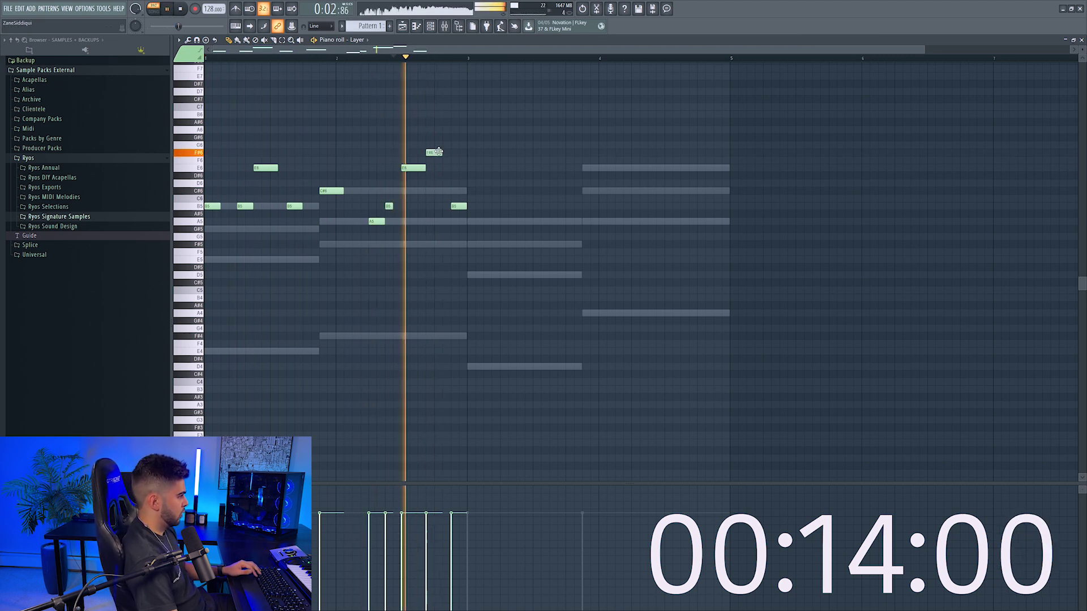
Replace the final B5 note of bar 2 with a C#6 and play the melody from the start
right_click(459, 206)
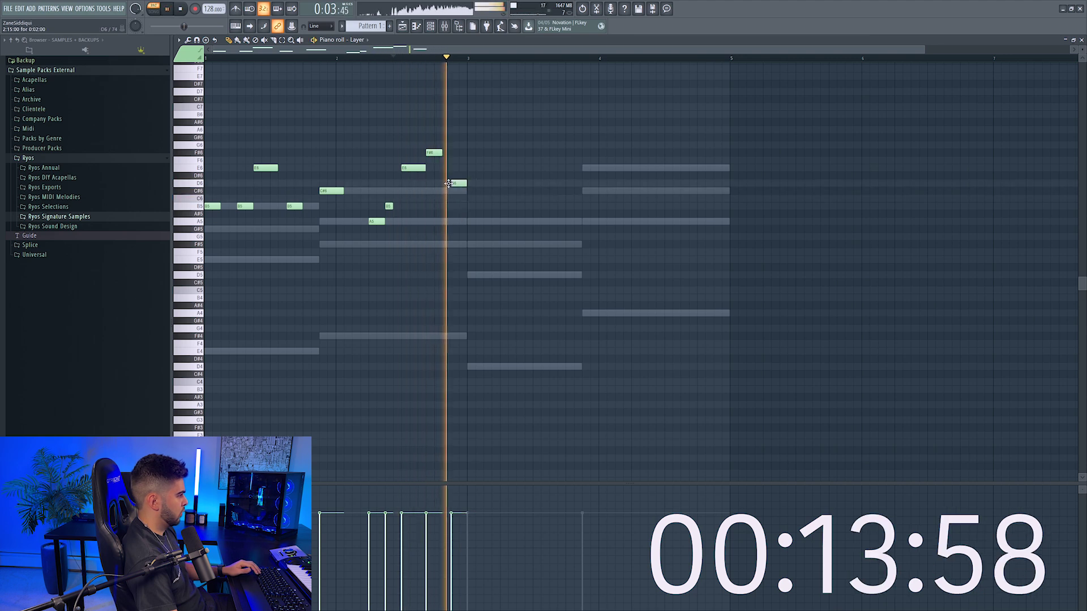
left_click(456, 191)
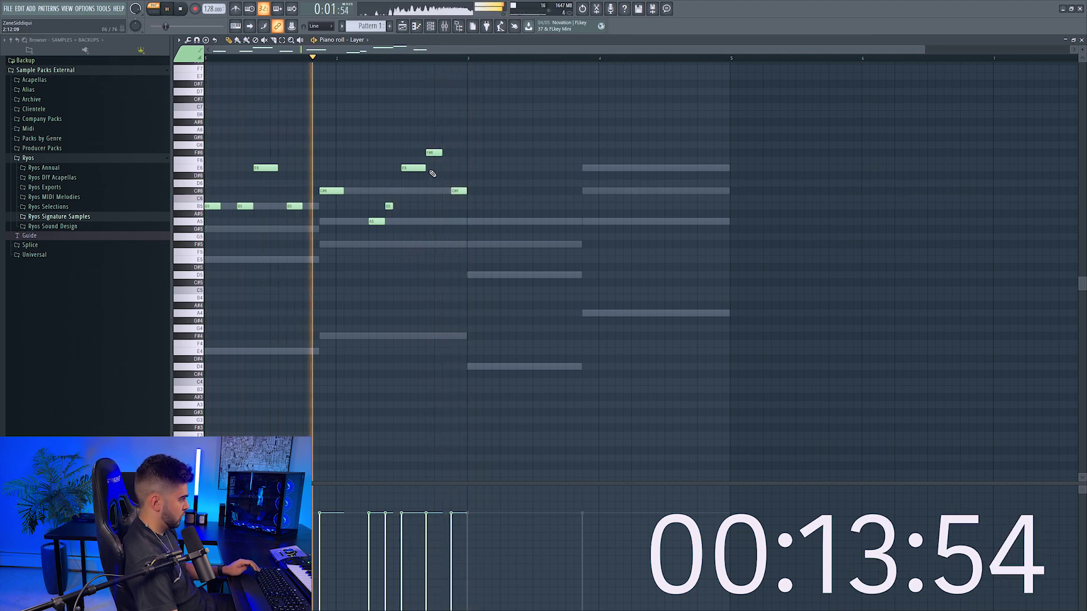
key("space")
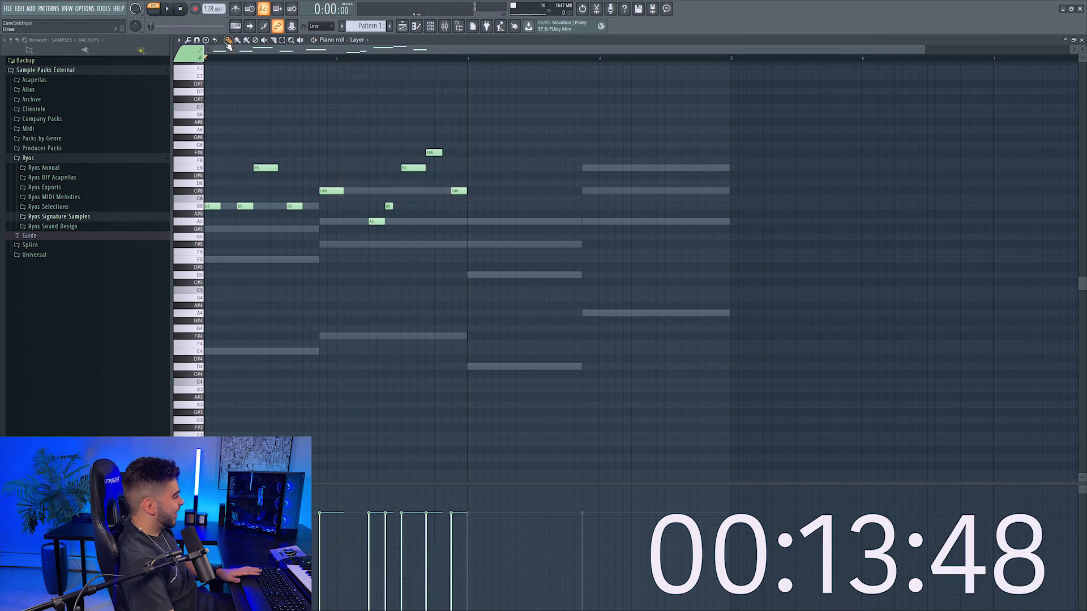
key("space")
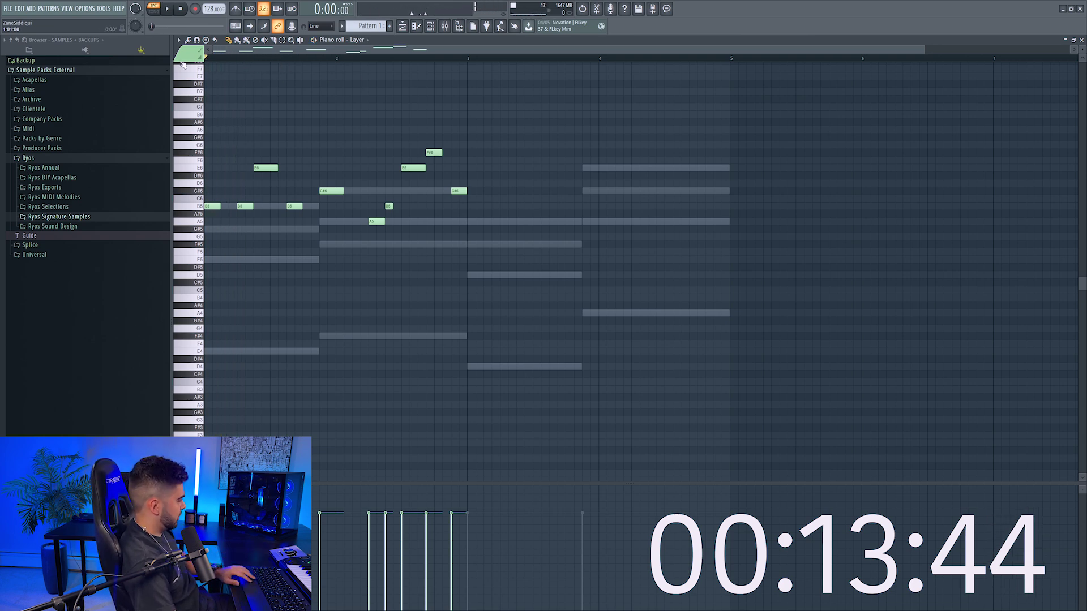
key("space")
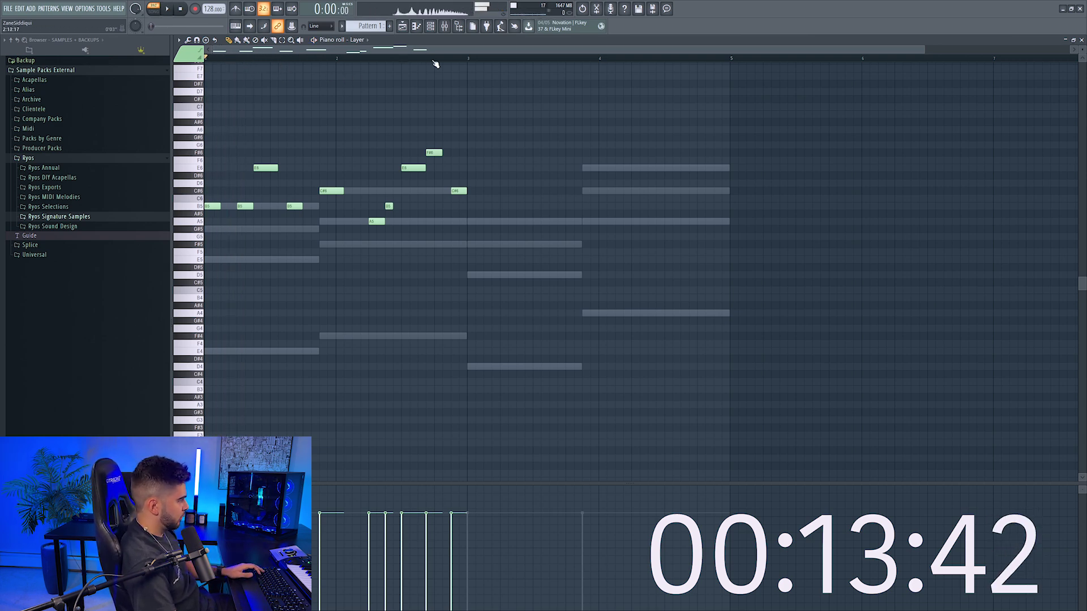
Swap the pitches of the first C#6 and the A5 over the second chord and play the melody
mouse_move(266, 168)
left_mouse_down()
mouse_move(268, 182)
mouse_move(265, 166)
left_mouse_up()
key("space")
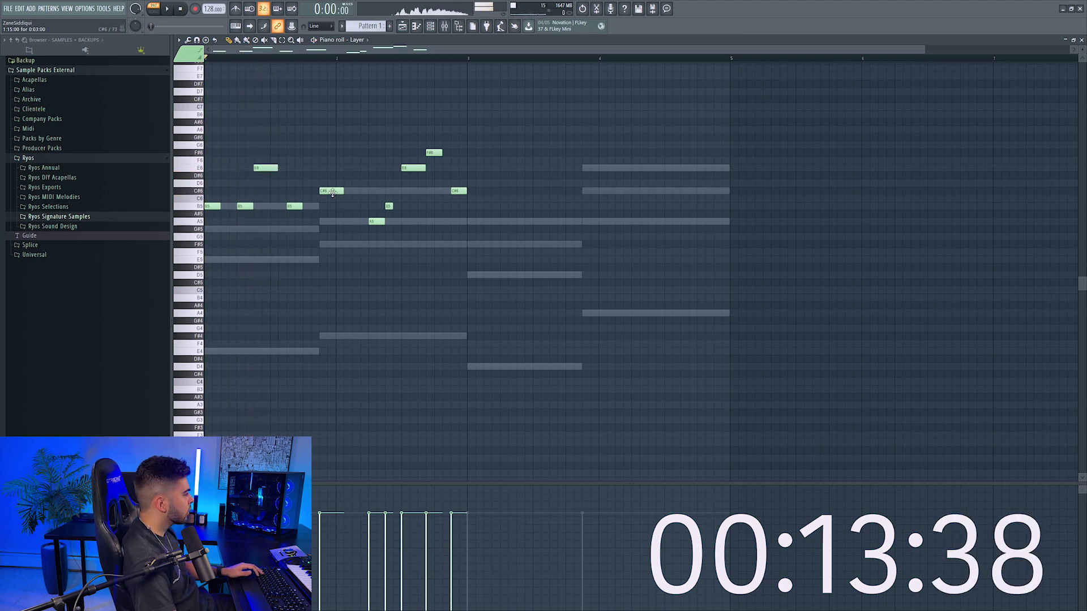
left_click_drag(377, 222, 376, 191)
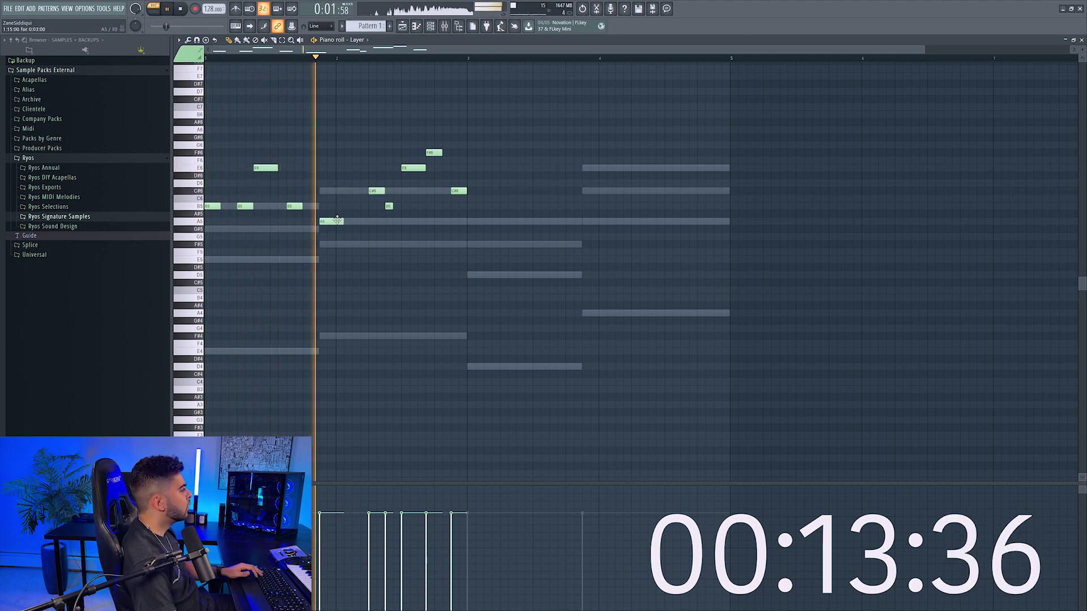
key("space")
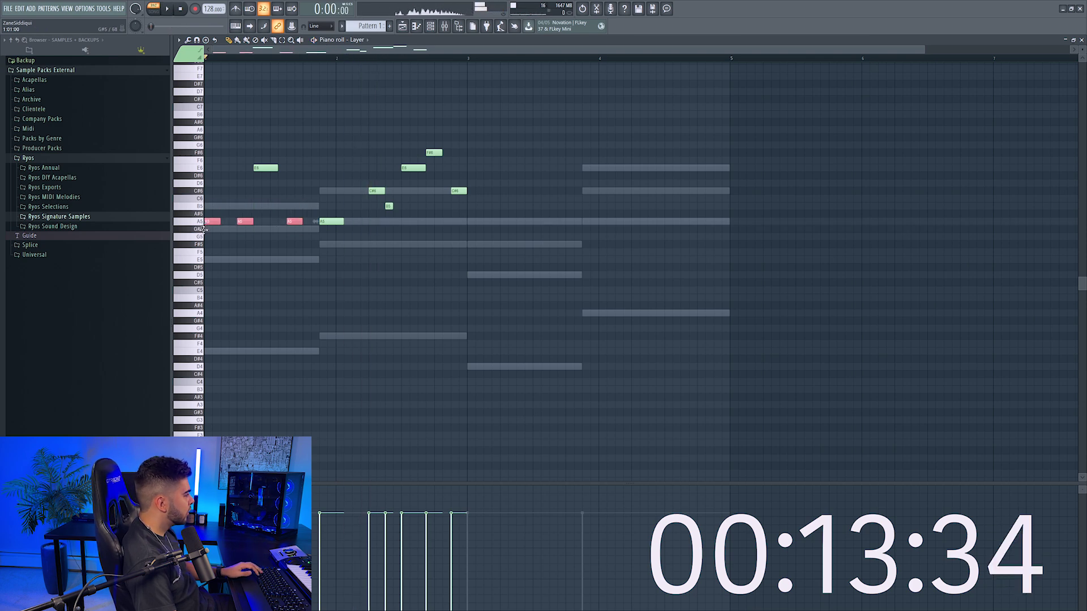
Lower the three B5 notes over the first chord to G#5 and replace the E6 with a short B5
key("space")
left_click(262, 207)
key("space")
left_click(263, 206)
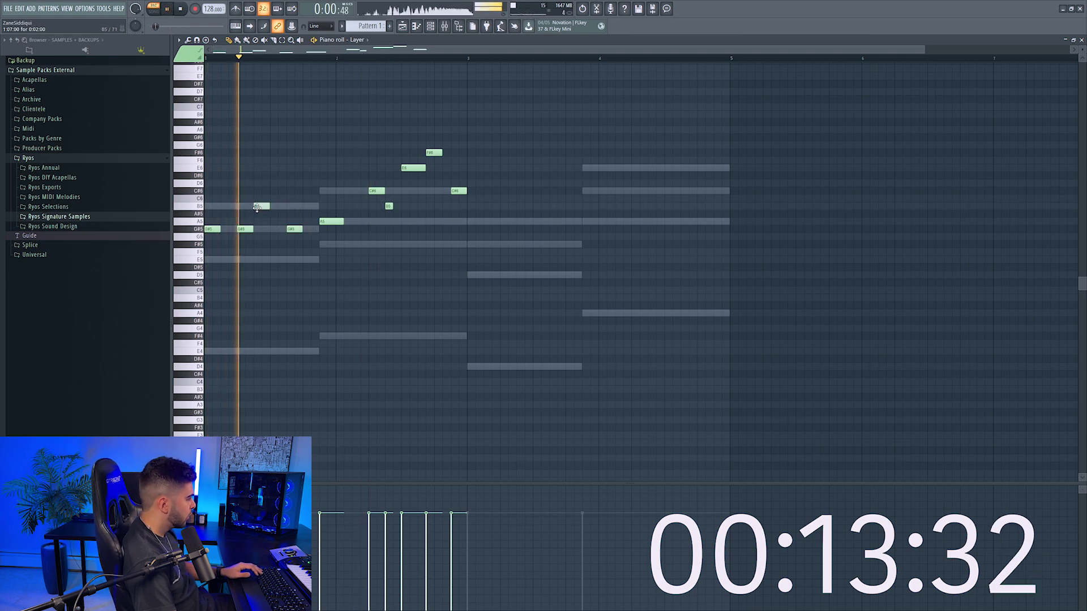
Replace the first chord's last G#5 with a B5 just before the second chord, and raise the first two notes to B5
right_click(294, 228)
left_click(311, 206)
key("space")
key("space")
left_click(262, 207)
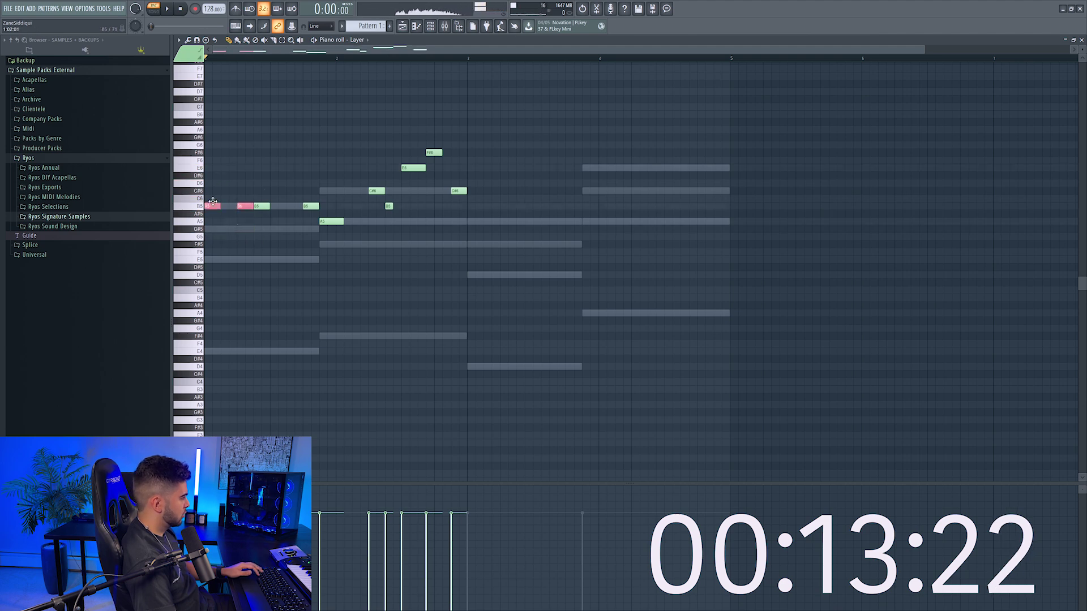
Try E6 and G#5 as the second note over the first chord, playing the melody back
key("space")
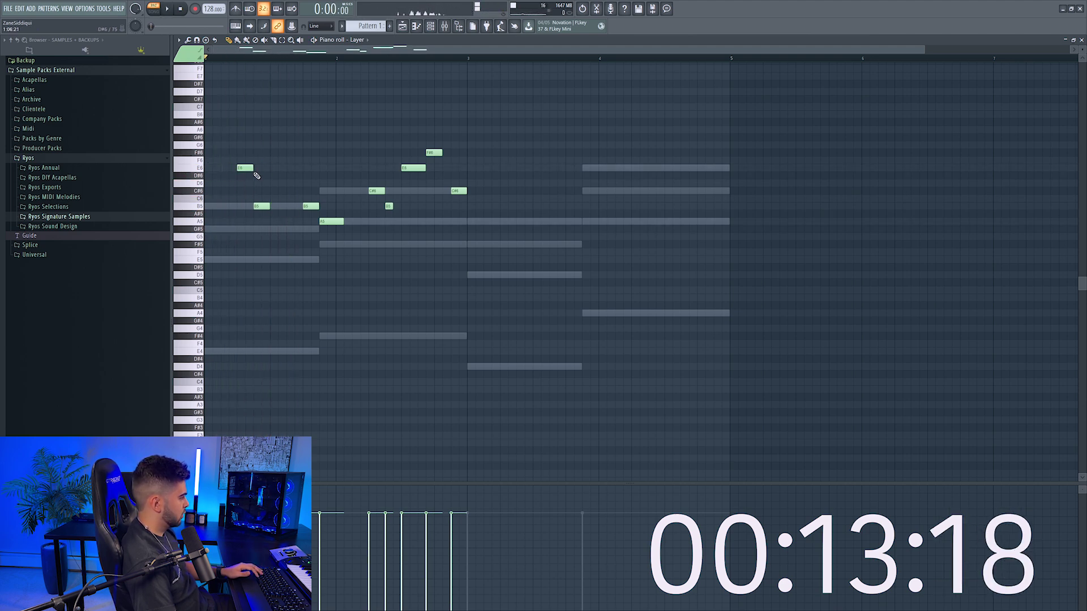
right_click(243, 230)
key("space")
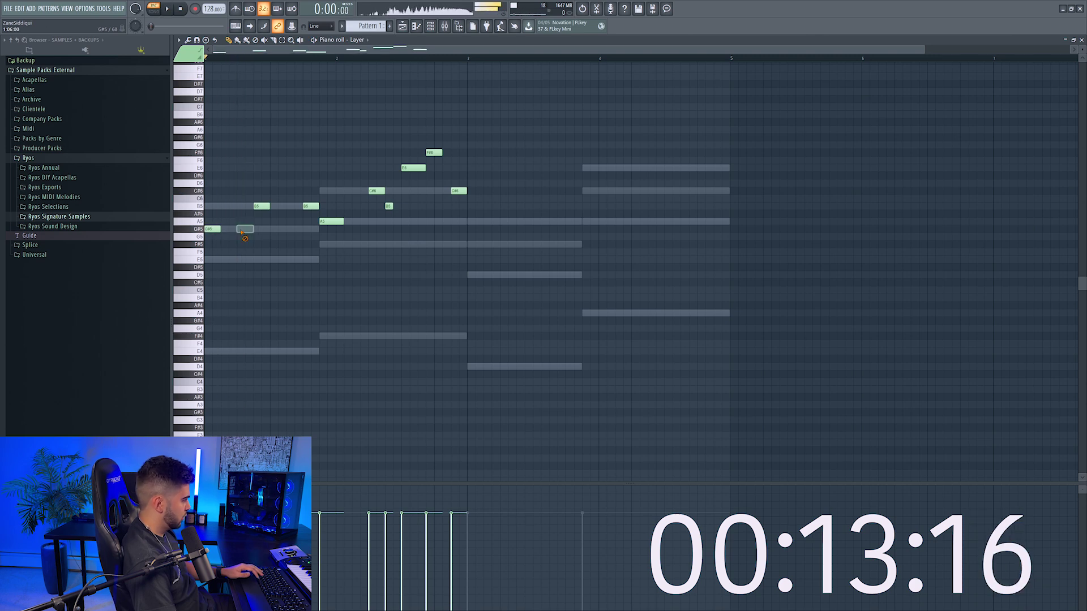
key("space")
Rewrite the melody as four evenly spaced B5 notes over the first chord and five short C#6 notes over the second
left_click_drag(262, 207, 245, 206)
left_click(278, 206)
right_click(331, 221)
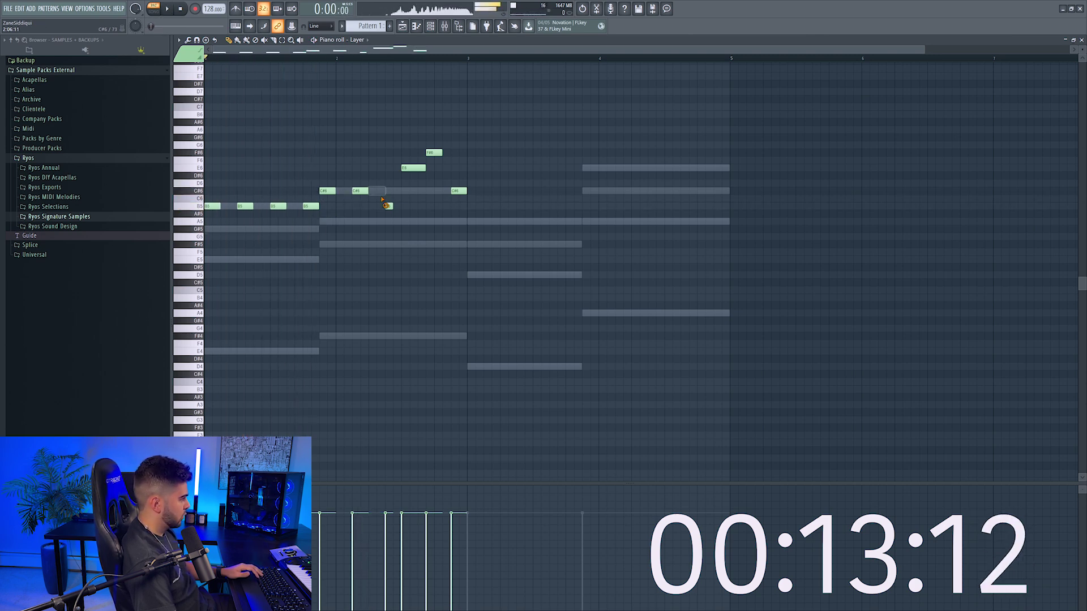
left_click_drag(384, 198, 385, 191)
right_click(414, 168)
right_click(433, 152)
key("space")
left_click(423, 191)
Place four short, evenly spaced A5 notes over the third chord
left_click(471, 221)
left_click(504, 221)
left_click(537, 221)
left_click(569, 221)
Place five short, evenly spaced E6 notes over the fourth chord and play the melody
left_click(586, 191)
key("space")
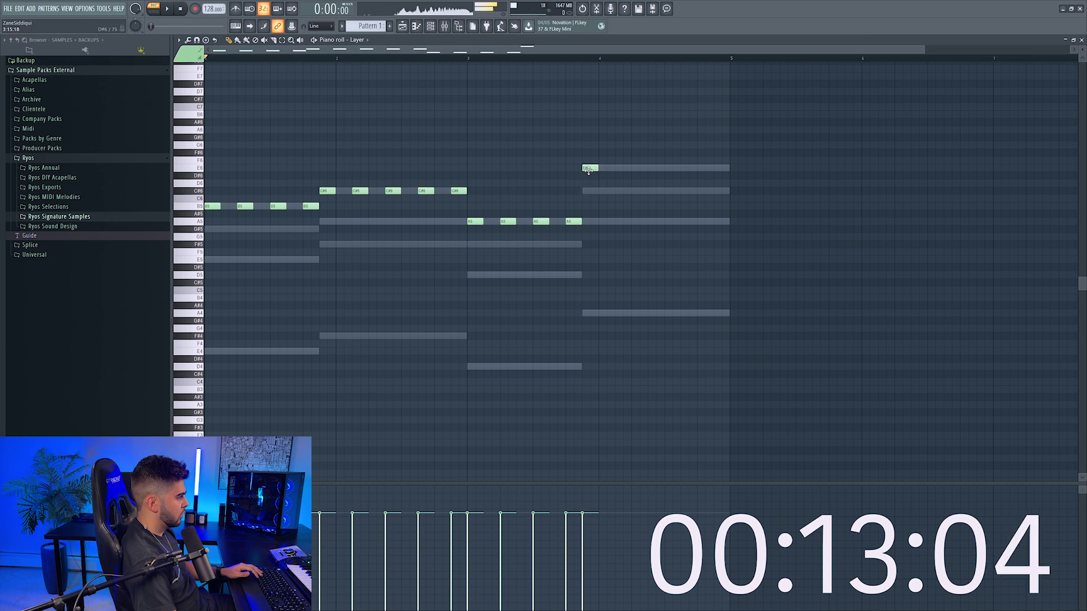
key("space")
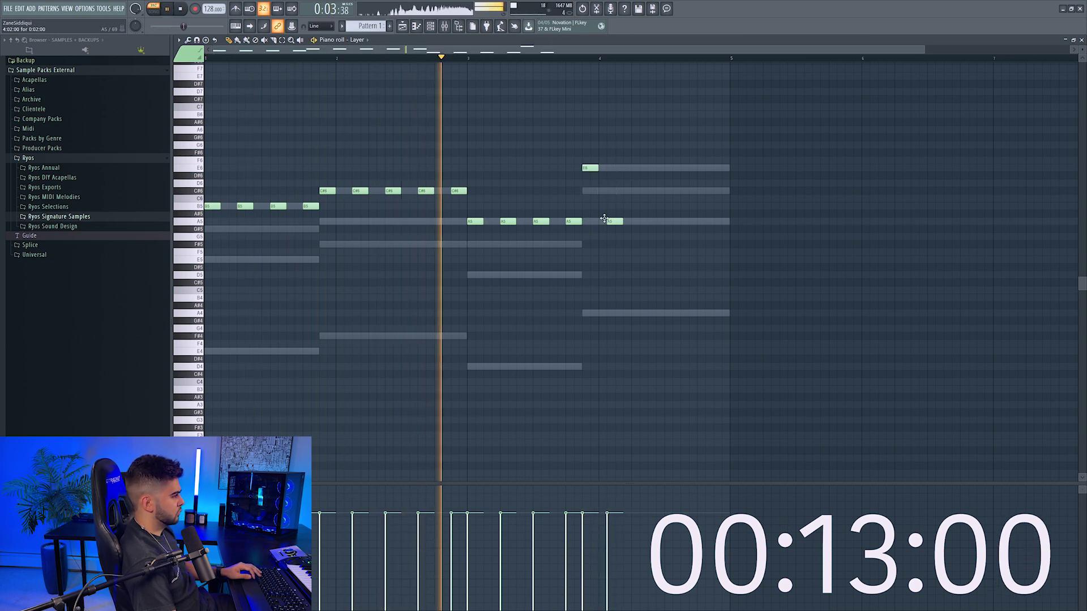
left_click(620, 168)
left_click(653, 168)
left_click(682, 168)
left_click(716, 168)
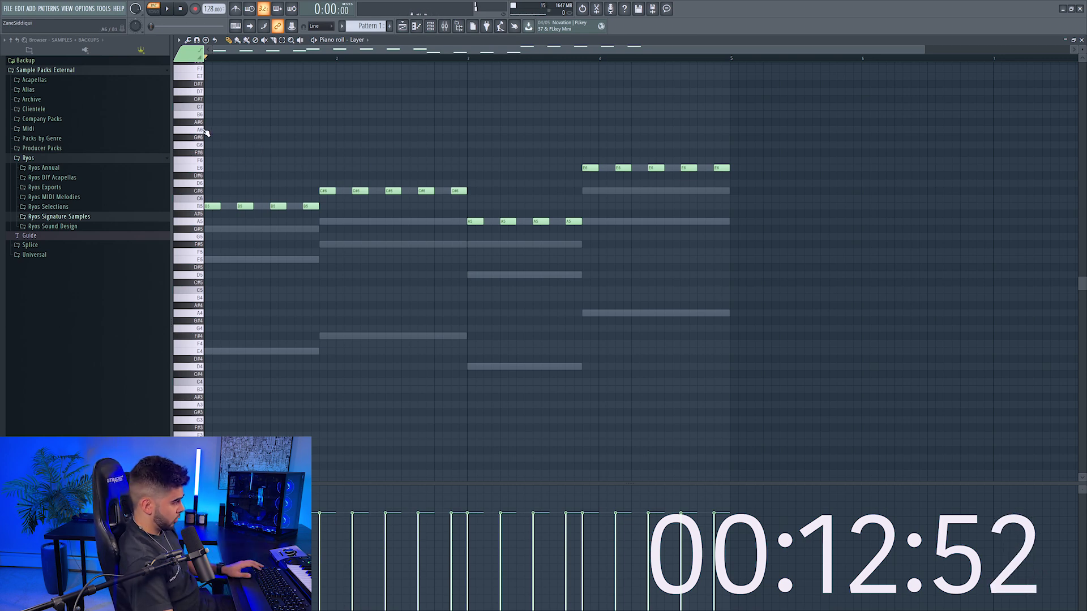
Turn the first chord's third B5 into a slightly earlier C#6, replace the last B5 with an earlier one, and replay
scroll(296, 234, "up", 3)
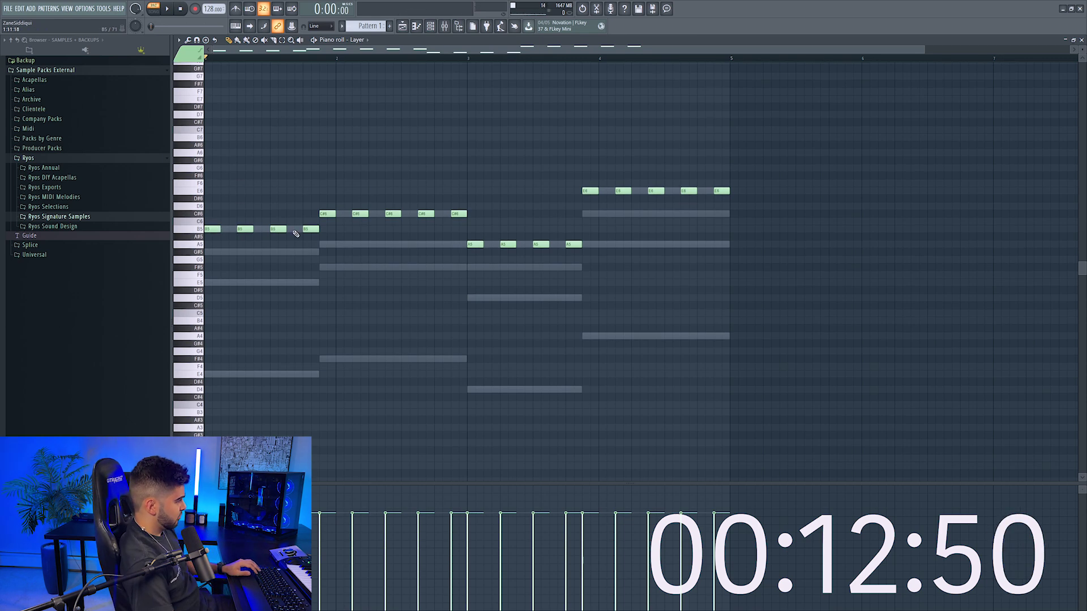
key("space")
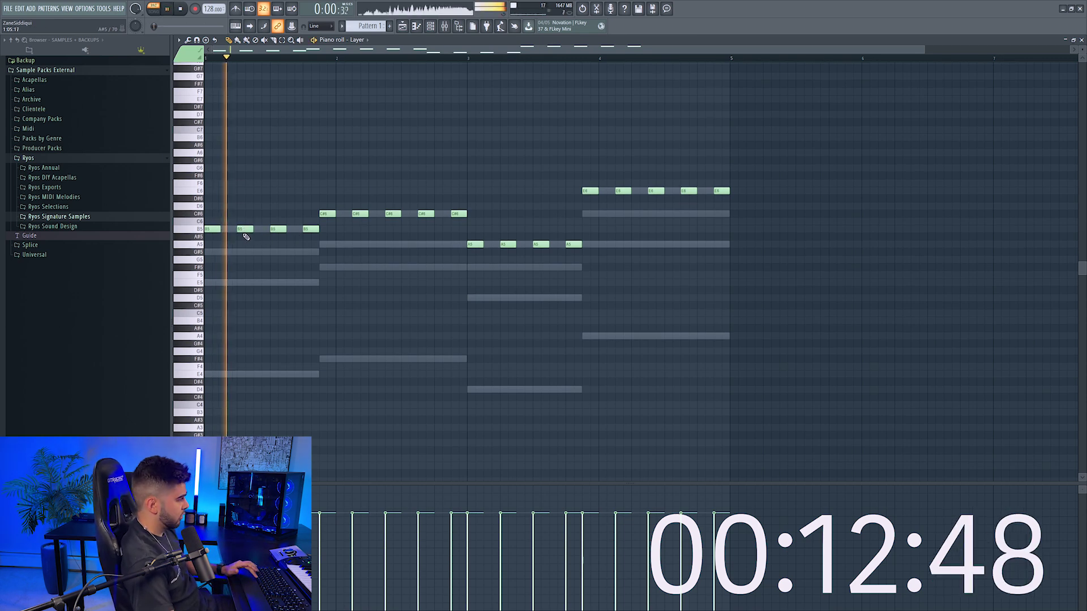
left_click_drag(278, 228, 272, 213)
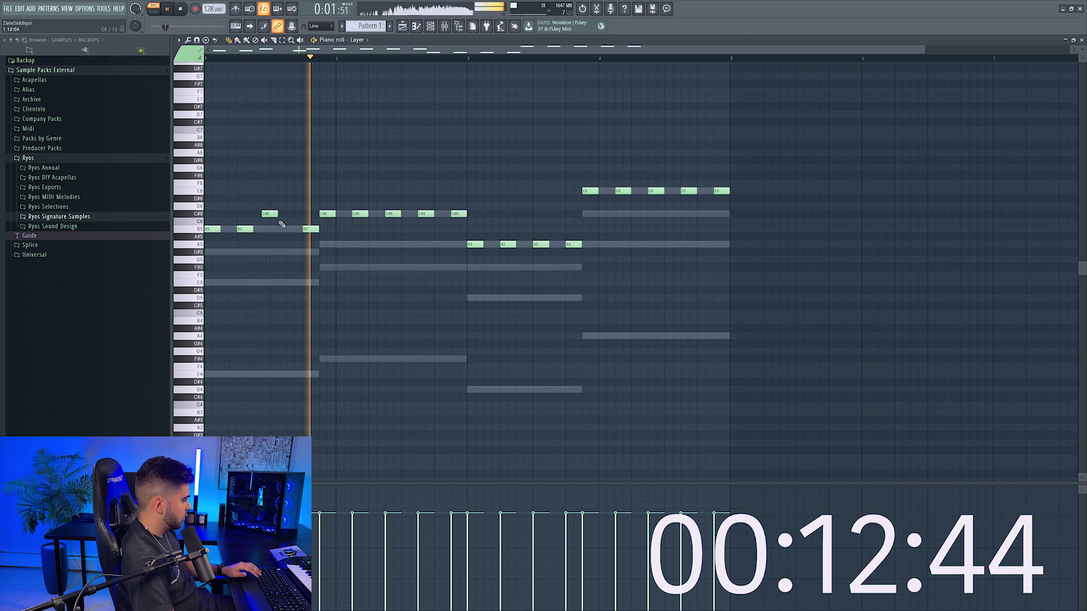
left_click(295, 228)
key("space")
key("space")
right_click(311, 230)
key("space")
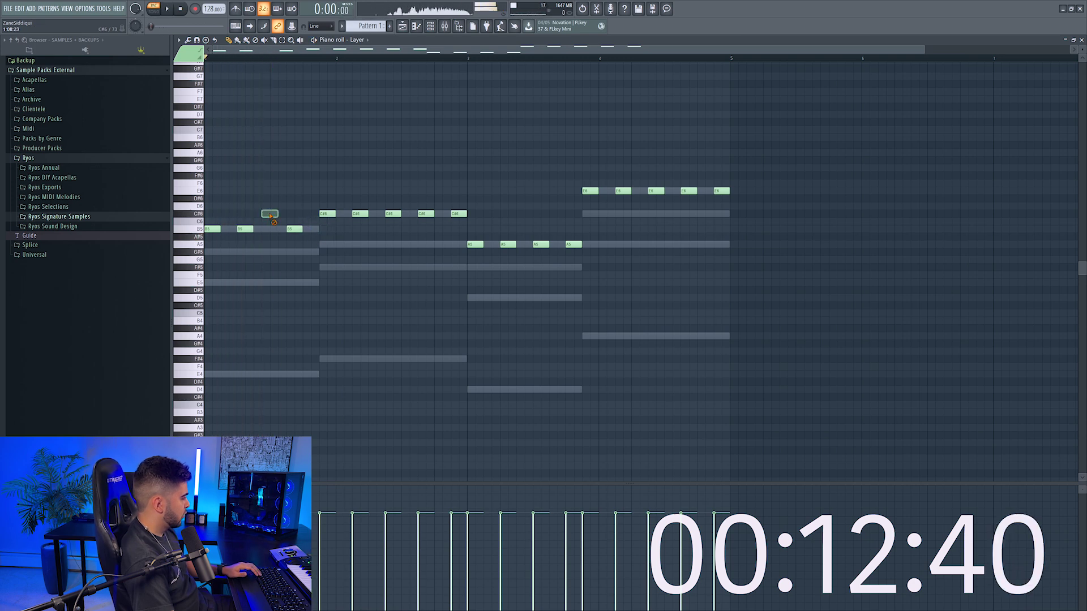
Replace the C#6 over the first chord with a G#5, raise it to A5, and play the melody
left_click(270, 252)
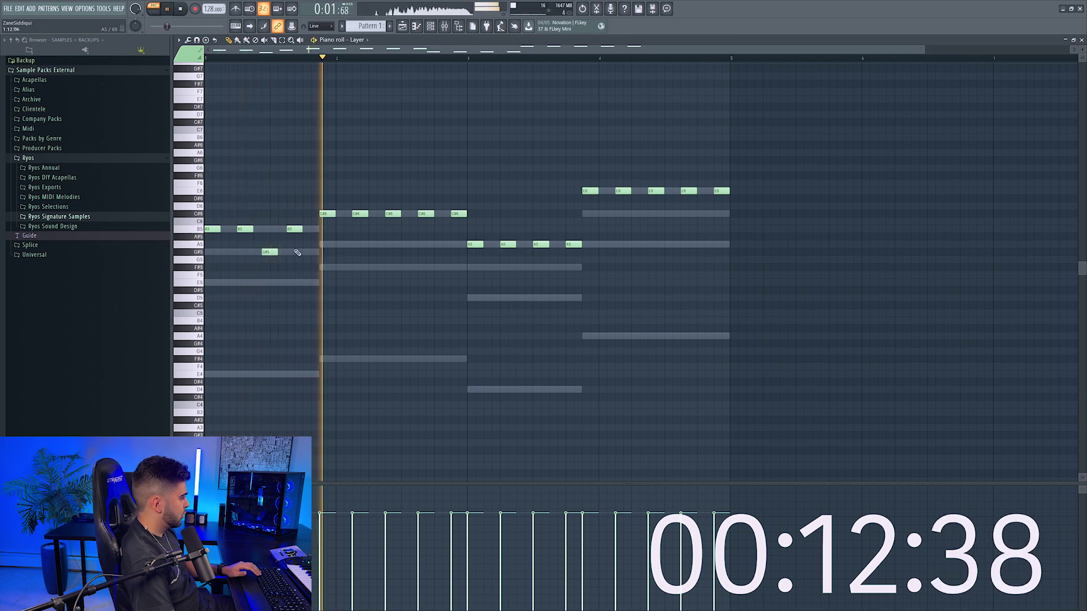
key("space")
left_click_drag(269, 253, 269, 244)
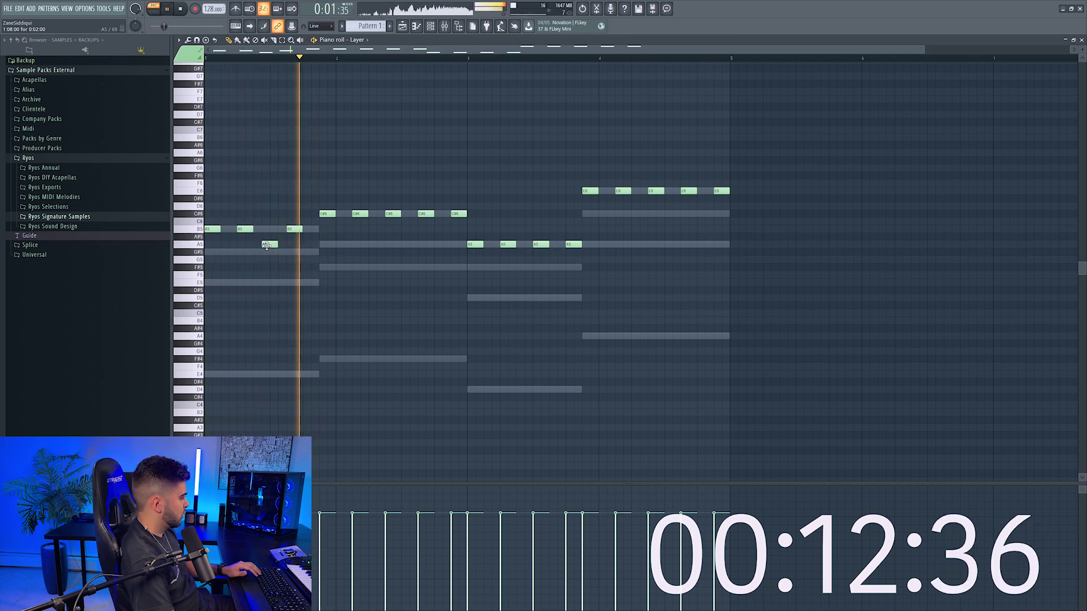
key("space")
Move the first chord's A5 directly after the second B5, turn the last B5 into a longer A5, and replay
right_click(327, 214)
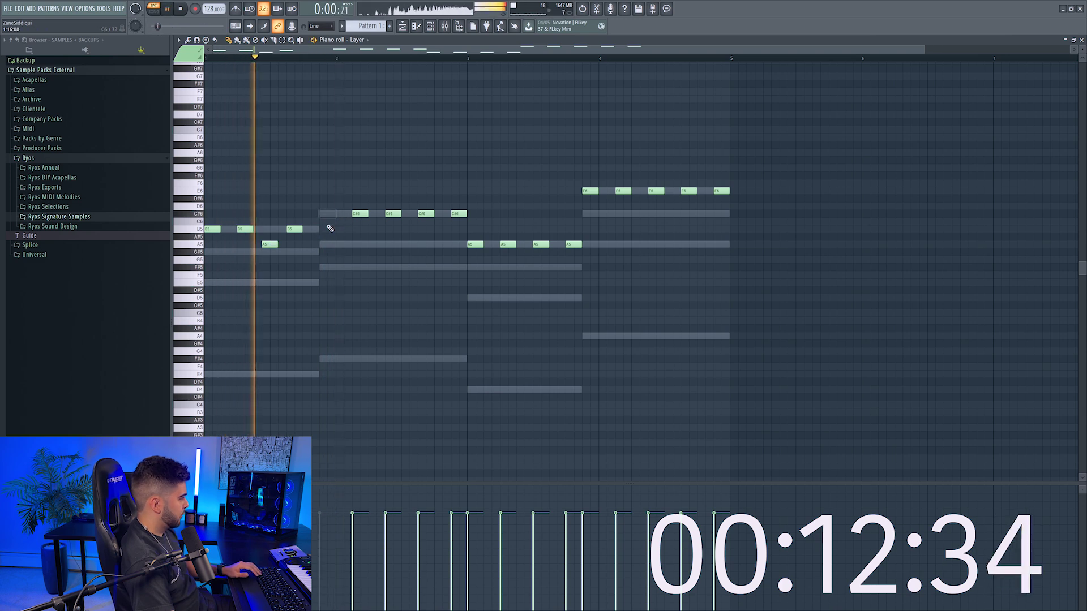
key("space")
left_click_drag(295, 229, 261, 245)
key("space")
key("space")
key("space")
key("space")
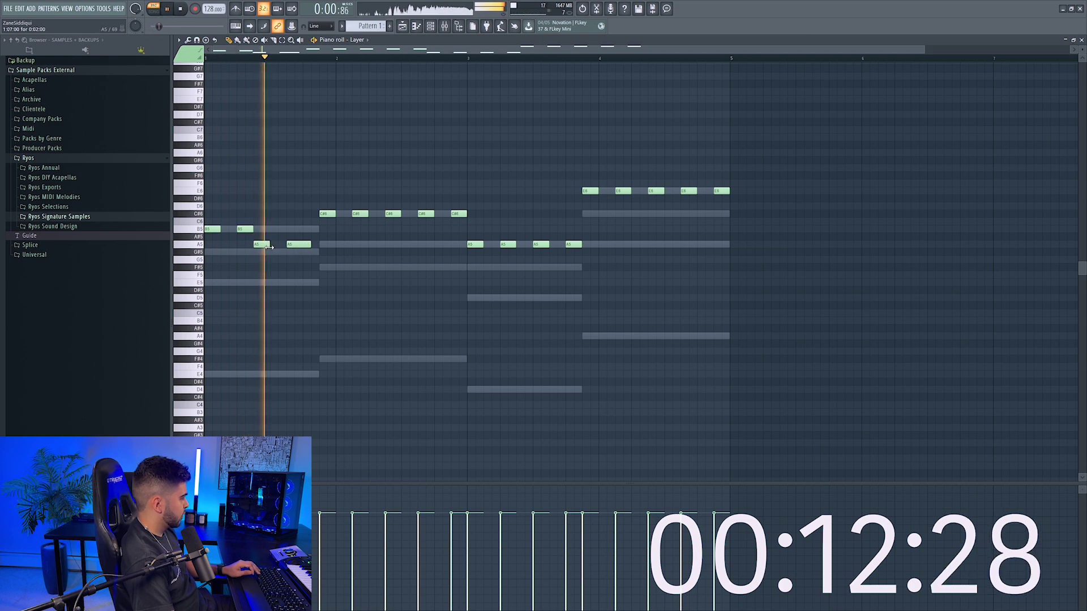
Lengthen the second C#6 over the second chord and replay the melody from the start
key("space")
key("space")
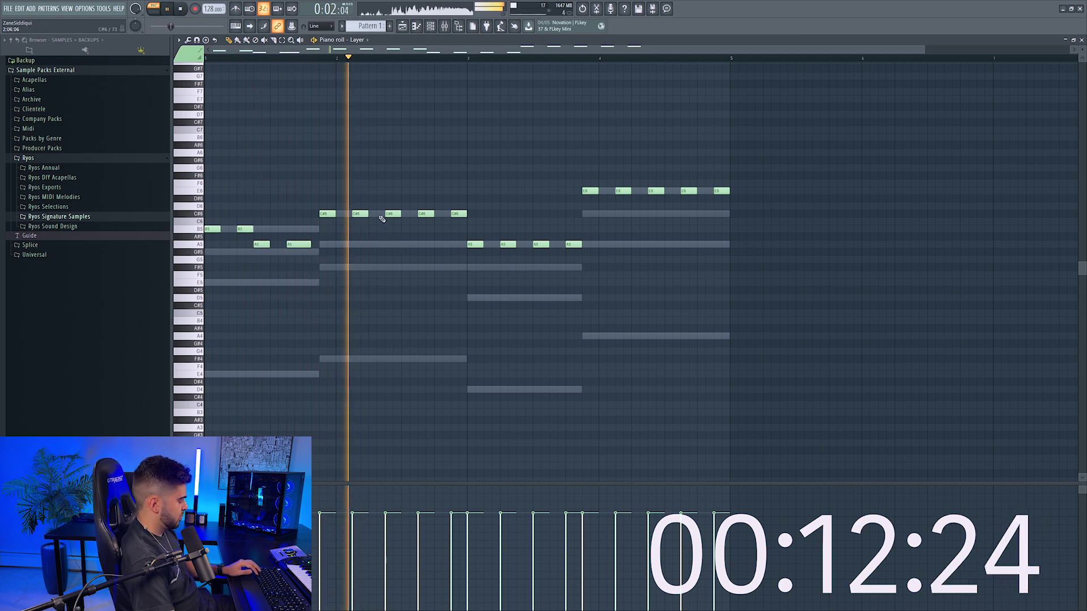
key("space")
key("space")
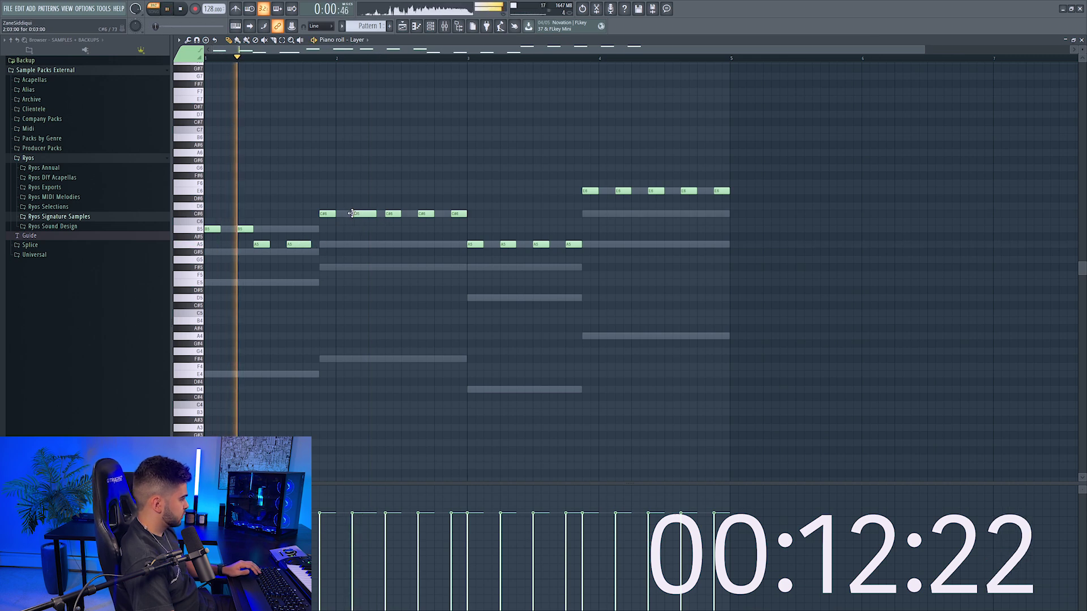
Replace the last three C#6 notes over the second chord with a short A5 and a longer A5
key("space")
left_click_drag(388, 217, 389, 186)
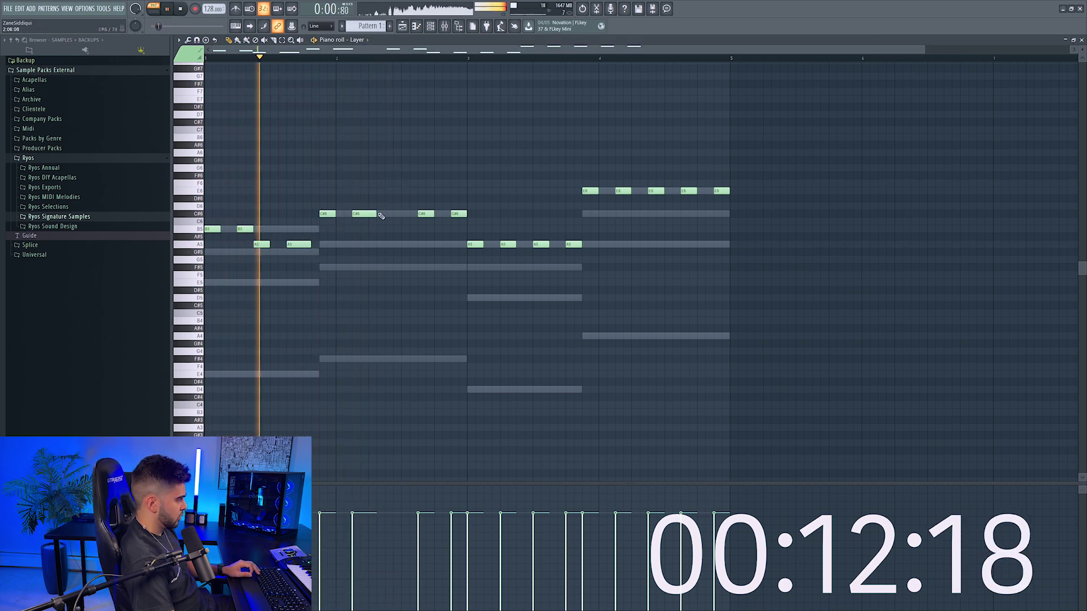
key("space")
left_click(388, 244)
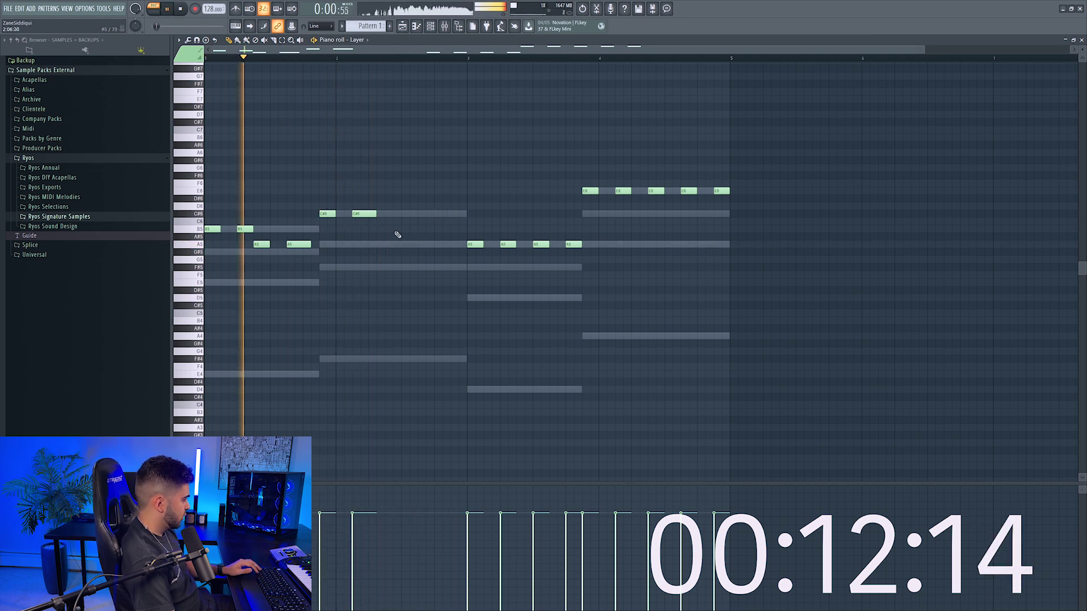
left_click_drag(388, 236, 392, 249)
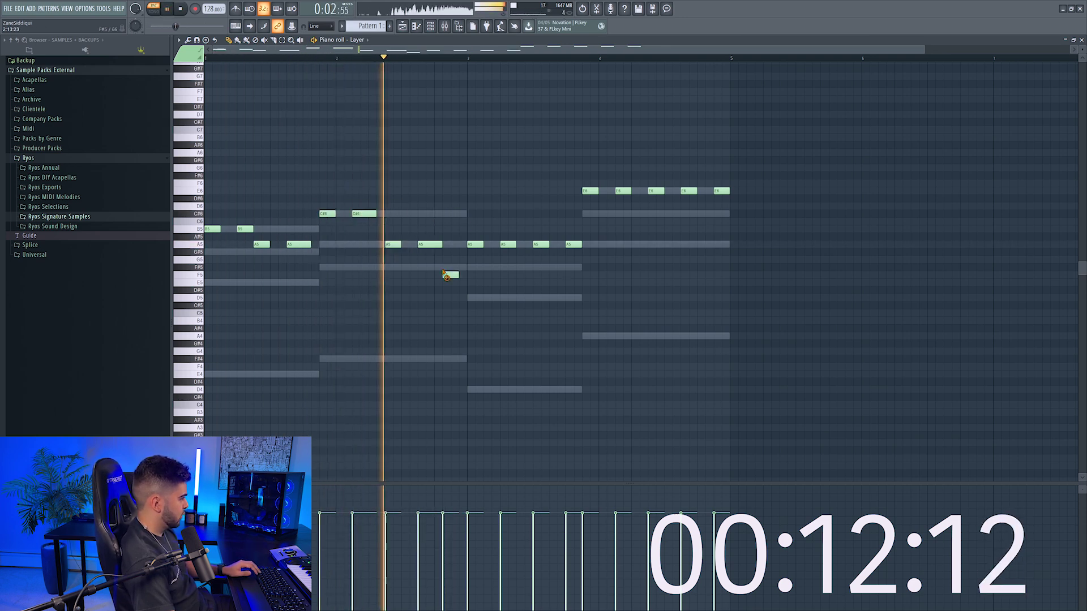
key("space")
left_click(456, 228)
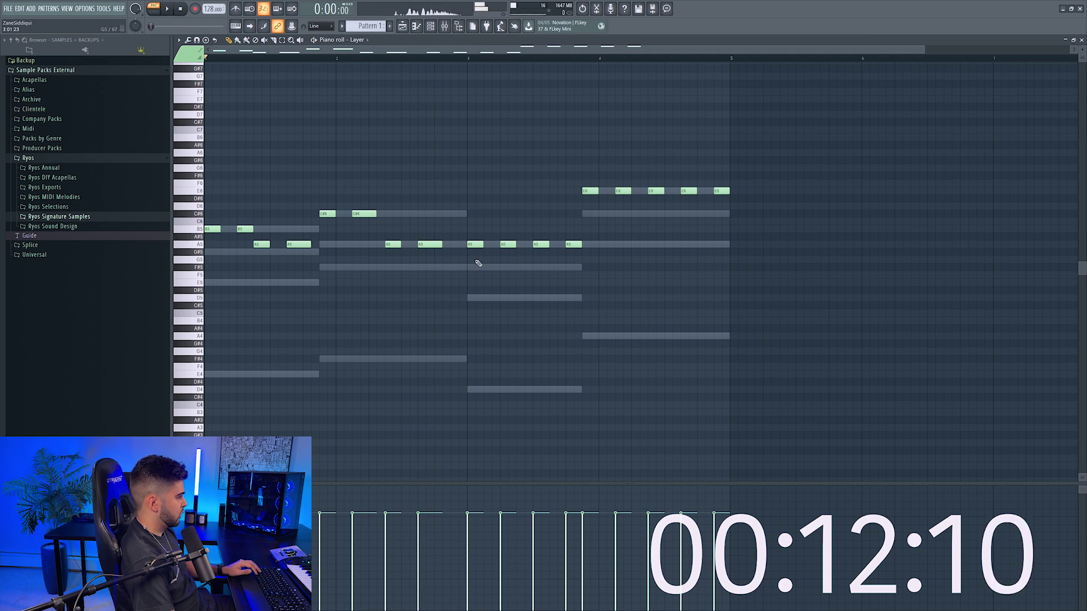
Raise the first three A5 notes over the third chord to F#6 and play the melody
left_click_drag(482, 265, 478, 176)
key("space")
right_click(492, 297)
right_click(484, 268)
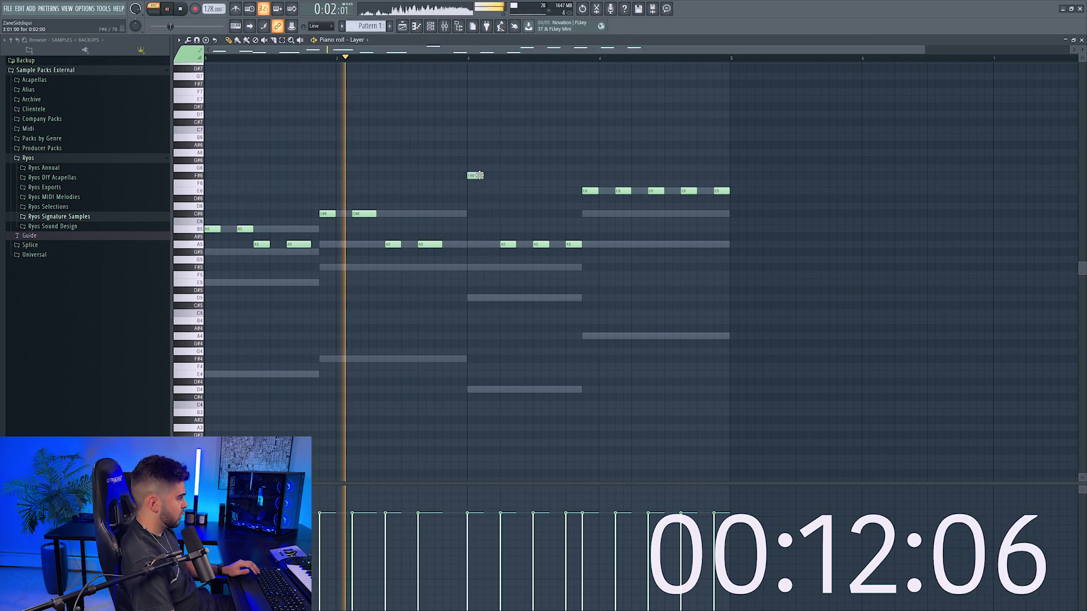
left_click_drag(503, 244, 502, 174)
key("space")
right_click(540, 244)
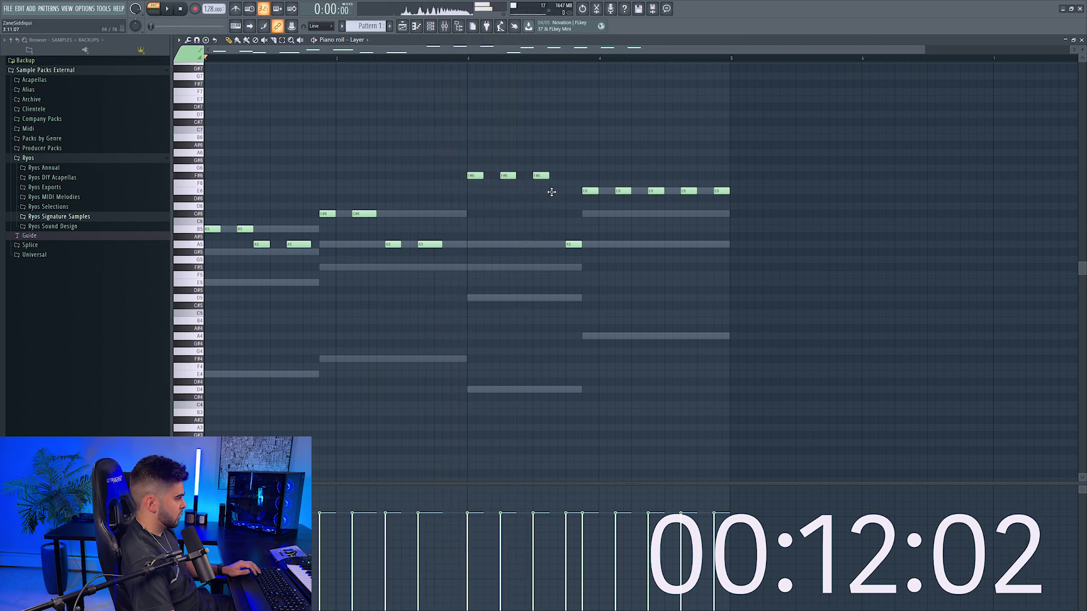
key("space")
Replace the third chord's last A5 with a D6 directly after the F#6, and add an F#5 ending the second chord's phrase
right_click(573, 244)
right_click(558, 191)
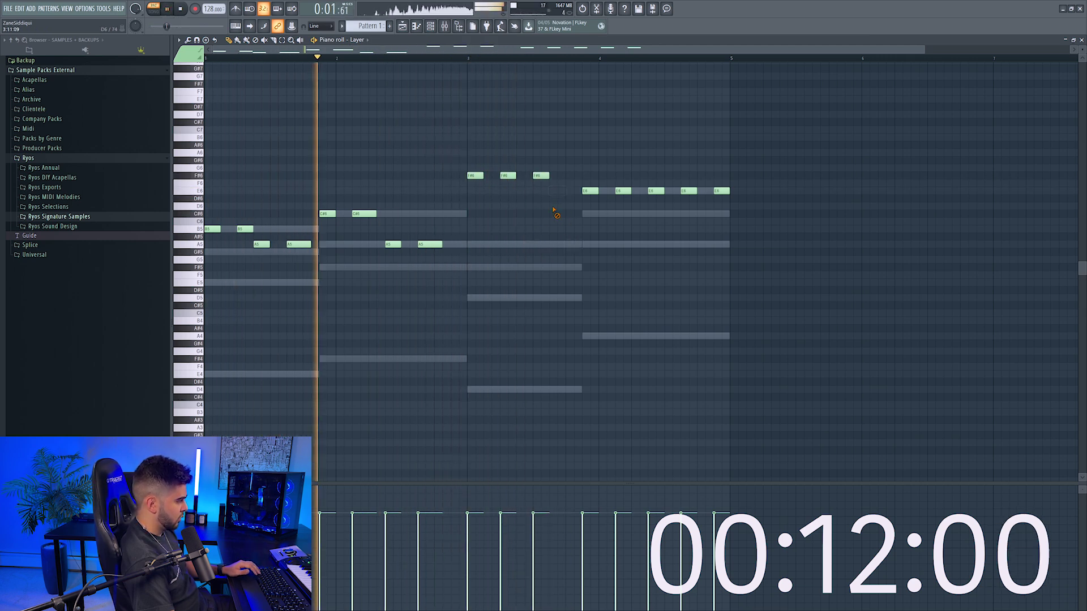
left_click(556, 207)
left_click(456, 268)
key("space")
scroll(408, 65, "up", 1)
key("space")
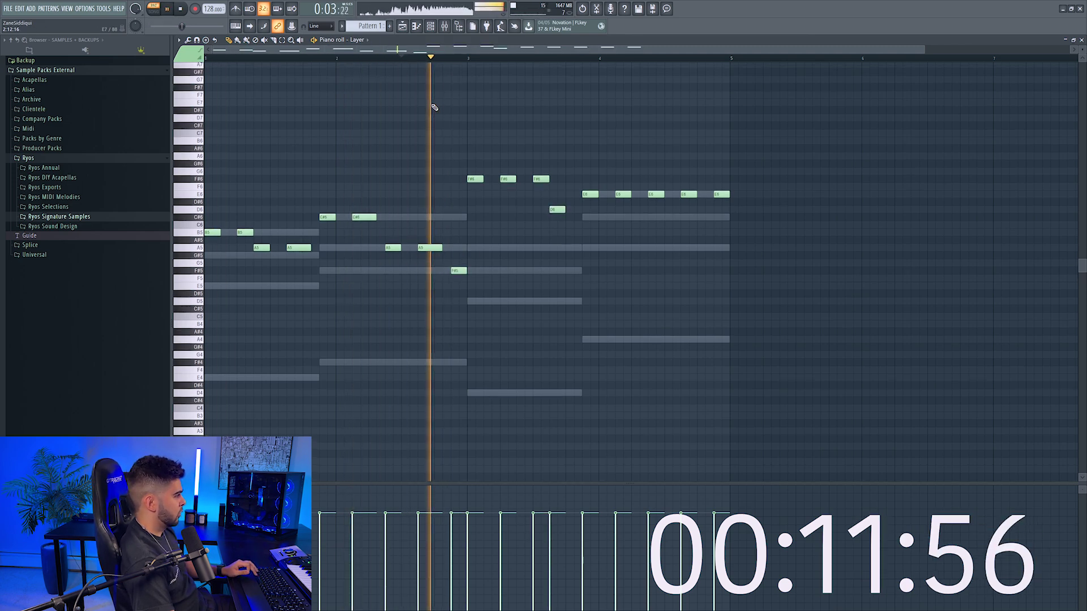
key("space")
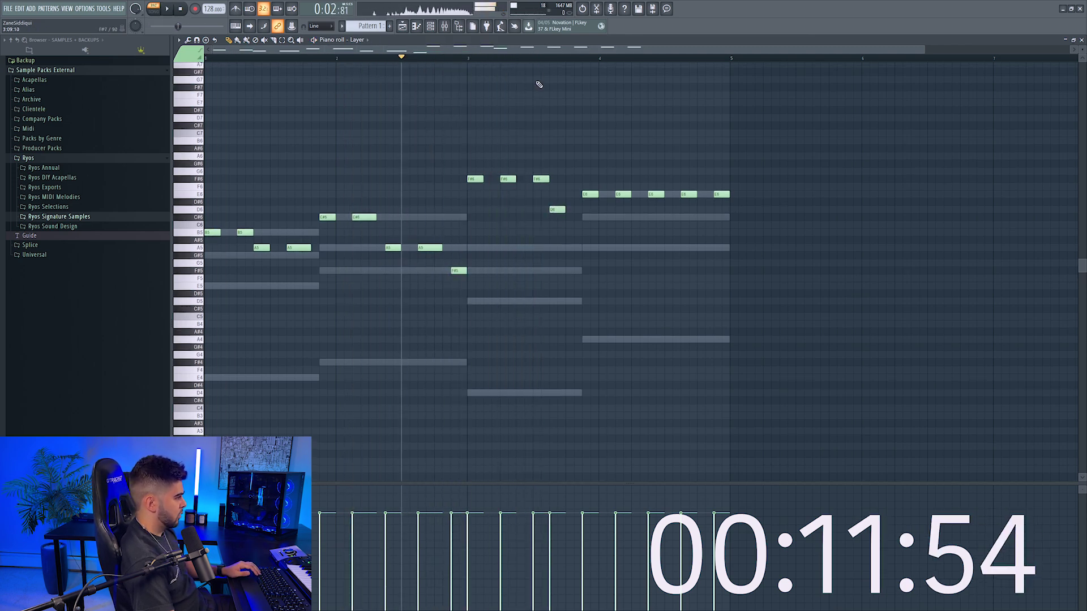
End the third chord's phrase with E6 and D6, lower the fourth chord's first two notes to C#6, and delete its remaining E6 notes
key("space")
left_click_drag(557, 212, 623, 216)
right_click(655, 195)
right_click(689, 194)
right_click(722, 195)
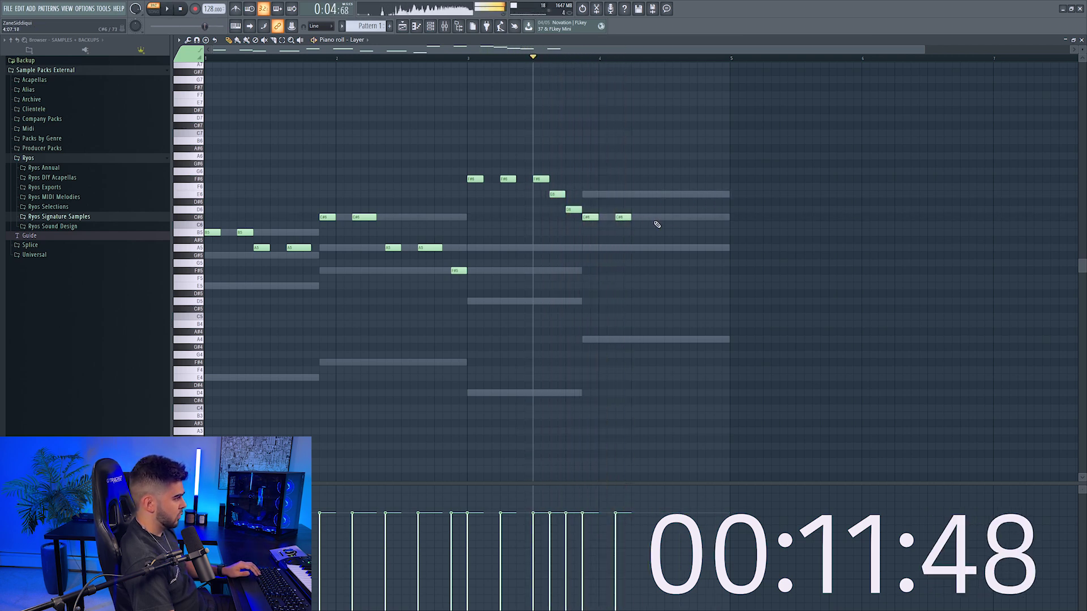
Complete the fourth chord's phrase with a short, a longer and a final short C#6, and replay the melody
key("space")
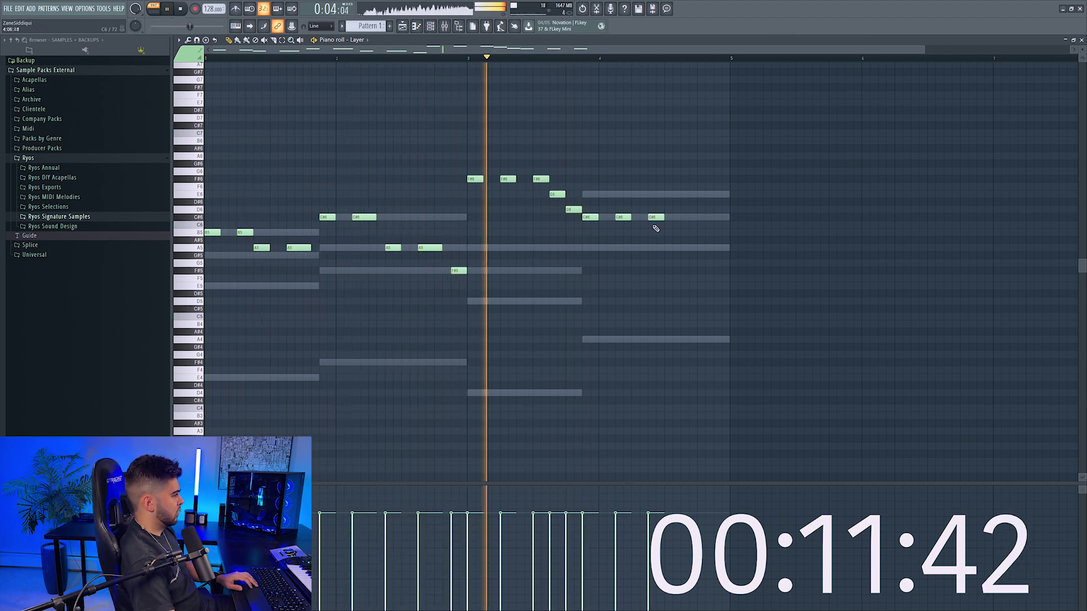
key("space")
left_click(681, 219)
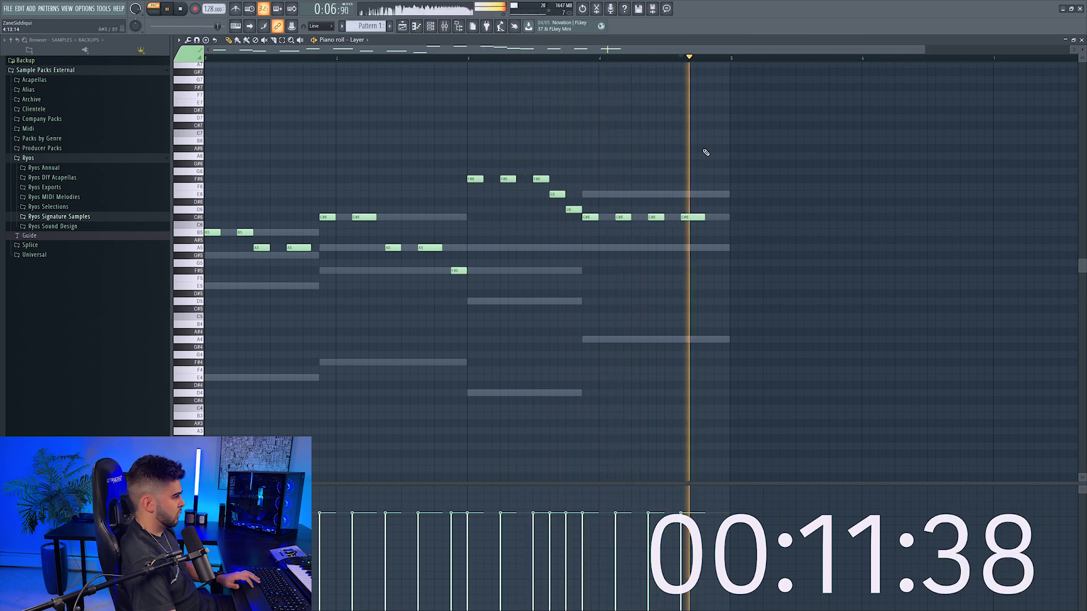
key("space")
key("space")
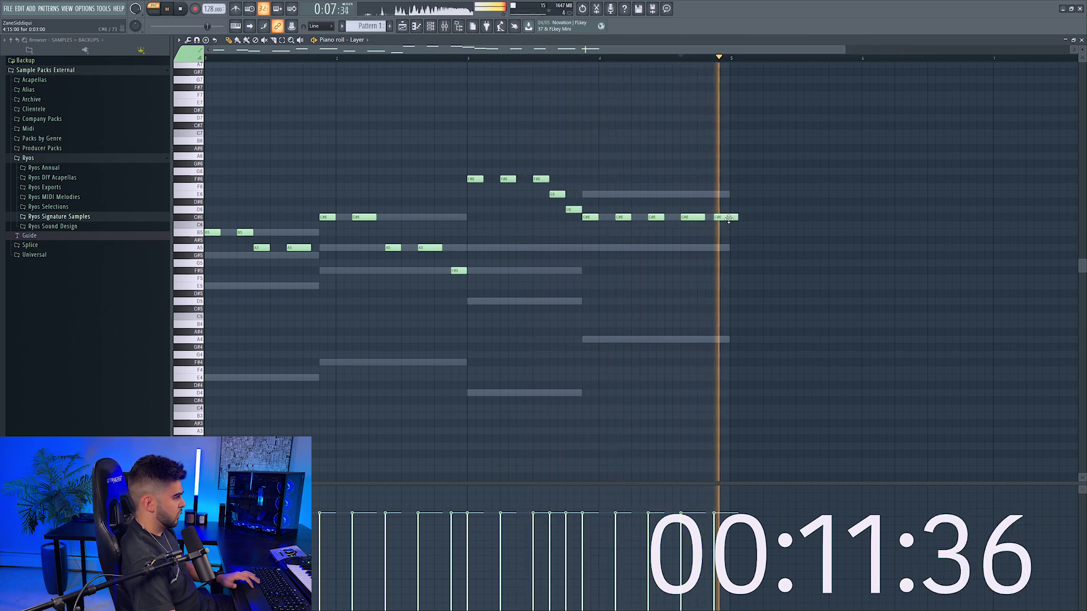
key("space")
left_click(718, 218)
key("space")
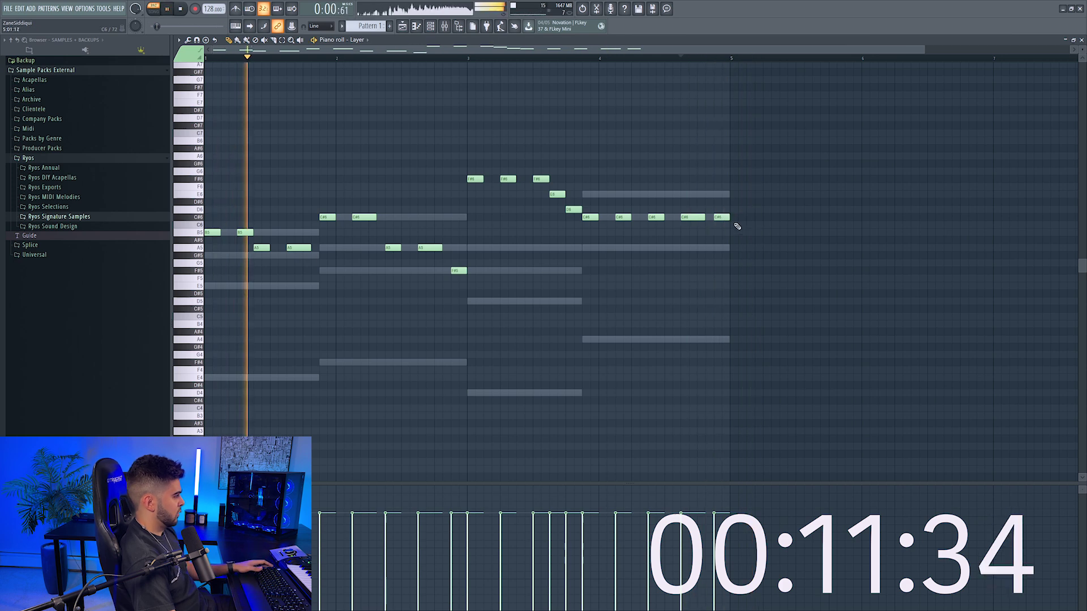
Stop playback, close all open windows and place Pattern 1 on the playlist's Leads track at bar 21
key("space")
key("F7")
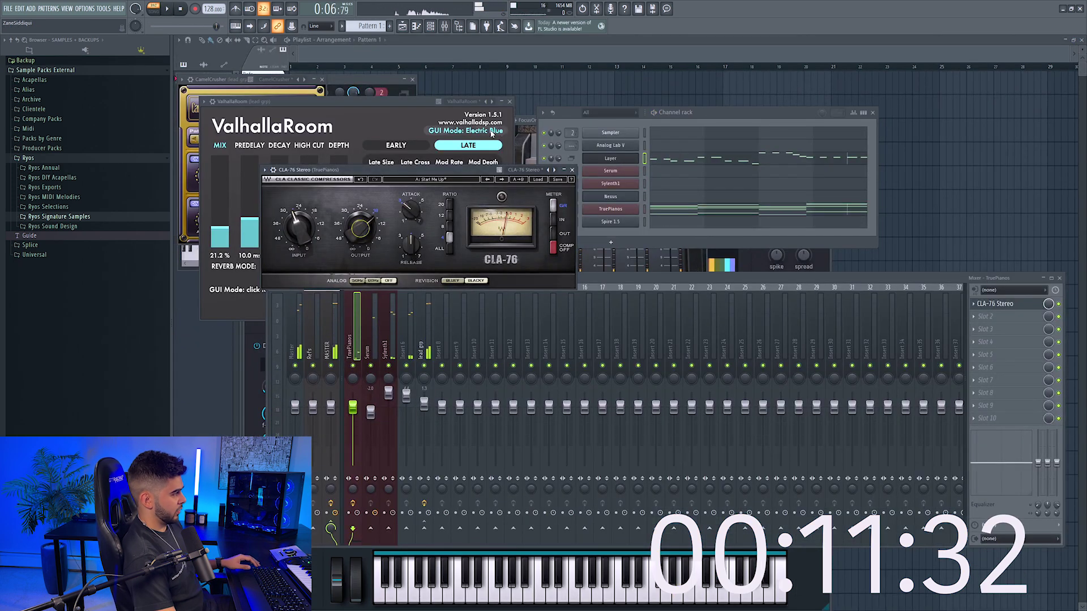
key("F12")
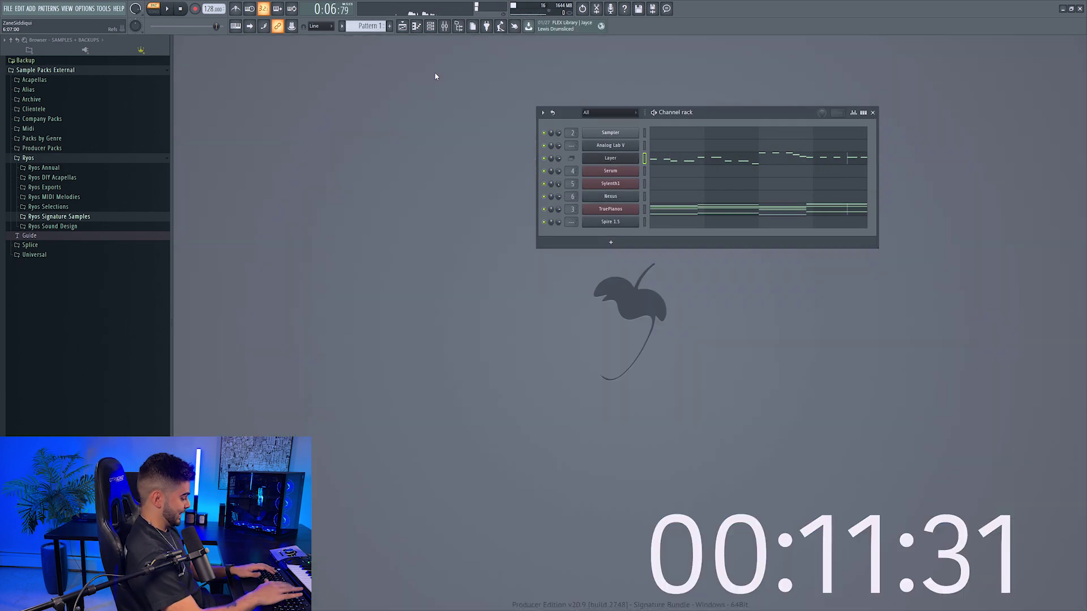
left_click(403, 27)
mouse_move(842, 151)
left_mouse_down()
mouse_move(781, 153)
mouse_move(932, 115)
left_mouse_up()
Name the placed pattern Leads and give it the Leads track's green colour
right_click(280, 122)
left_click(302, 125)
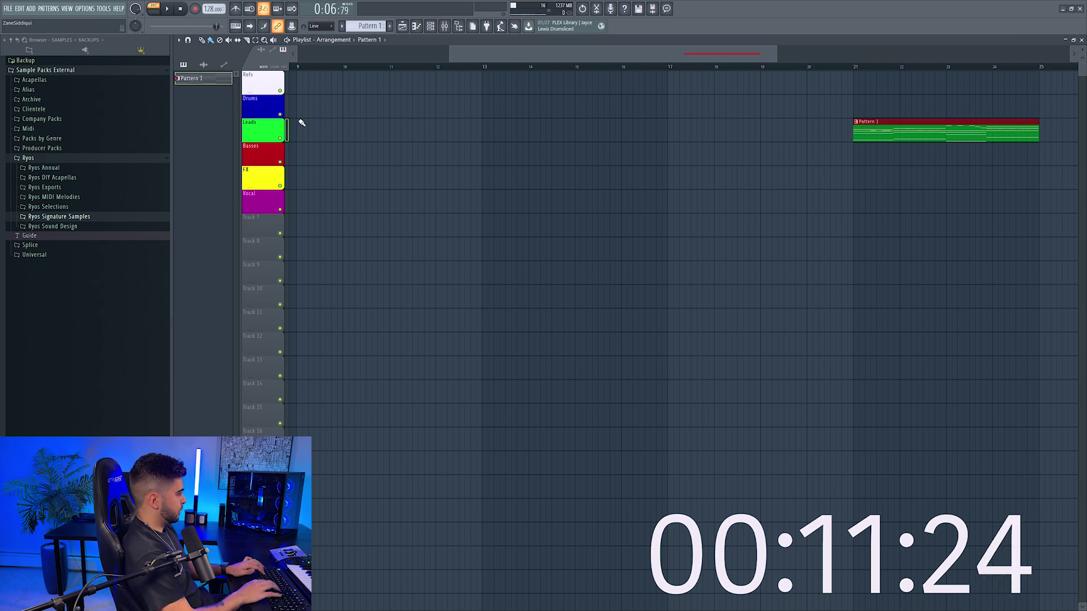
right_click(297, 138)
left_click(300, 153)
Cut the TruePianos chords out of the Leads pattern and paste them on the same channel in a new Pattern 2
double_click(900, 136)
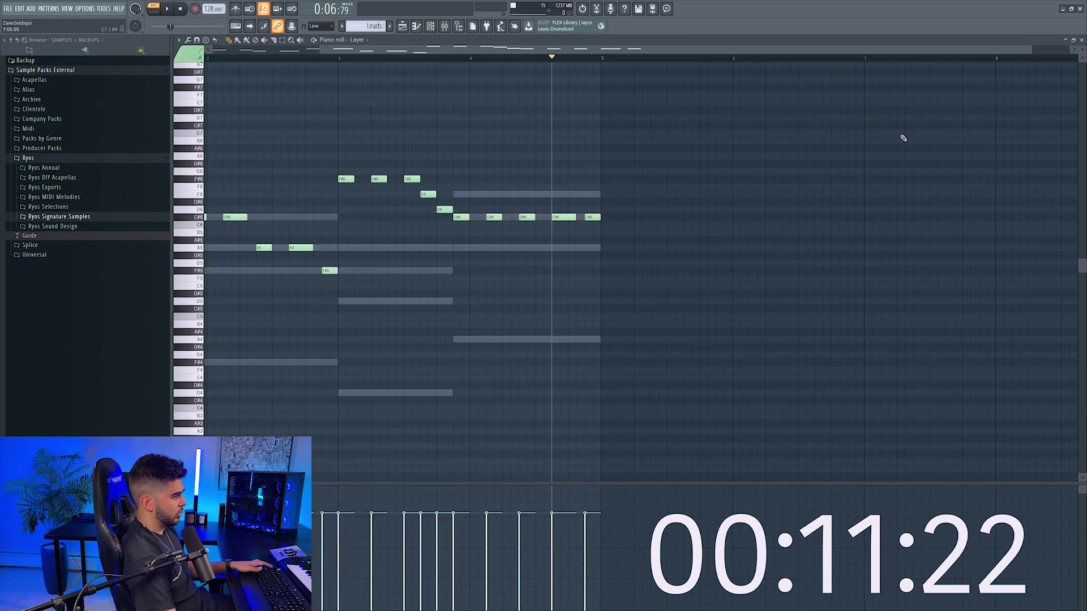
right_click(638, 208)
right_click(639, 208)
left_click(736, 211)
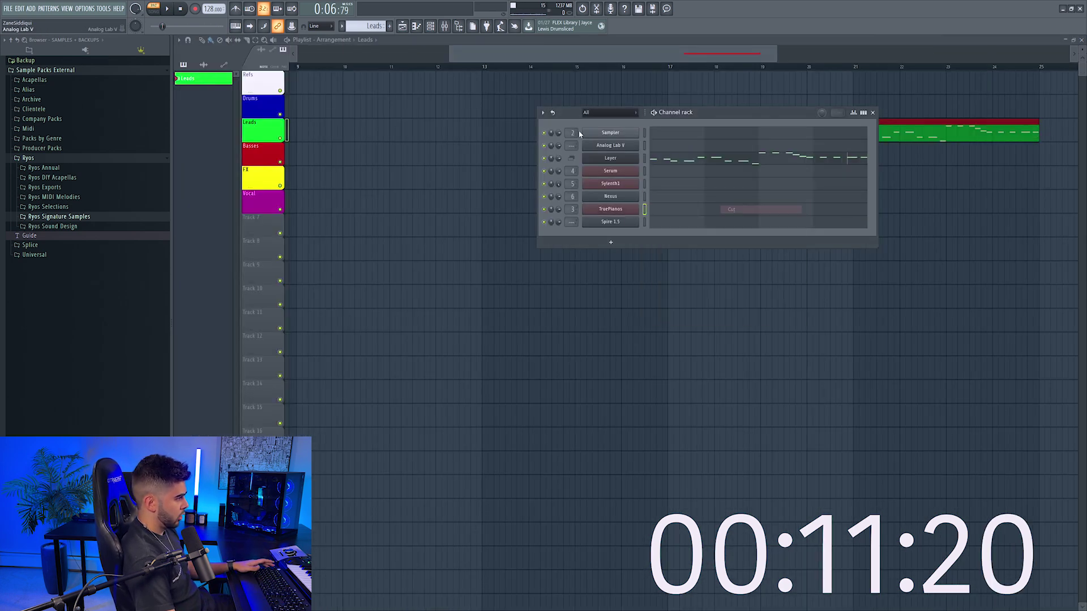
right_click(641, 208)
Place Pattern 2 on Track 7 at bar 21 and move that track up directly below Leads
left_click_drag(884, 138, 862, 240)
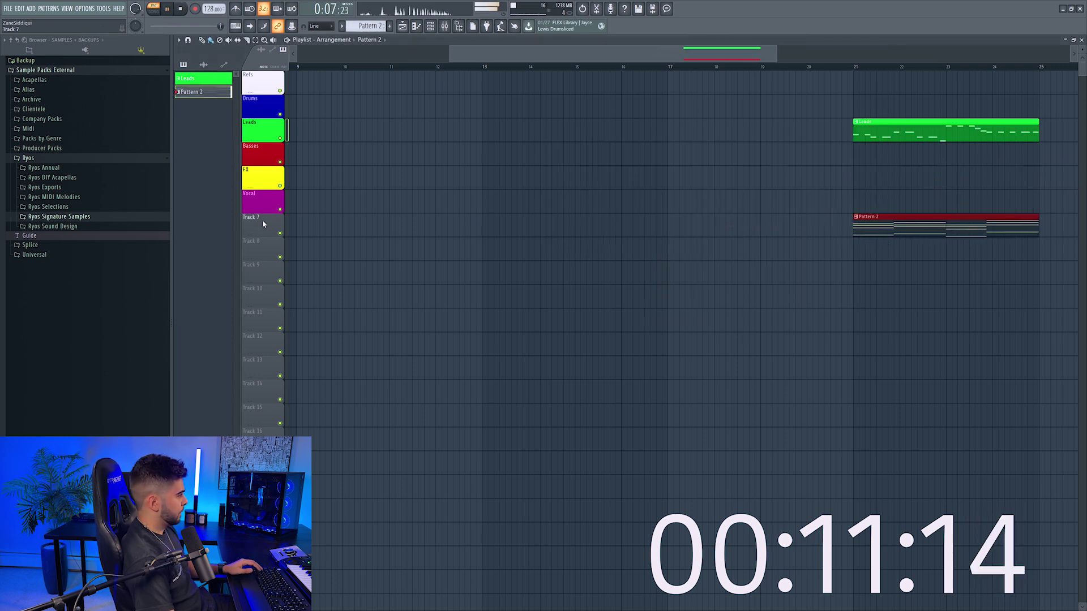
key("alt+Up")
key("alt+Up")
key("alt+Up")
scroll(852, 68, "down", 4)
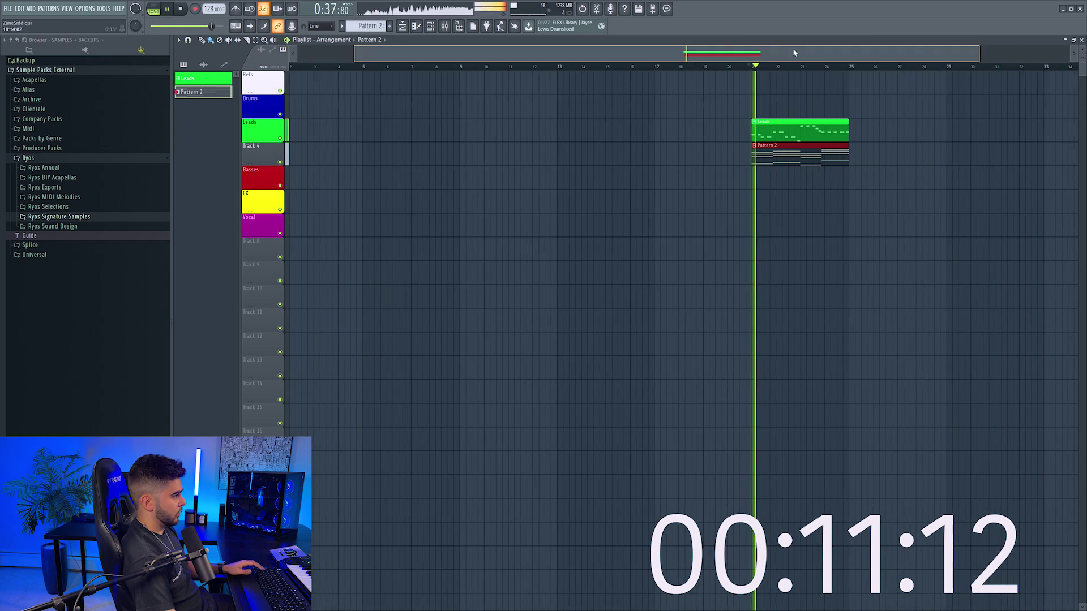
Copy the TruePianos chords, create a new Pattern 3, and paste them on a clone of the Sylenth1 channel
key("F6")
right_click(641, 209)
key("Escape")
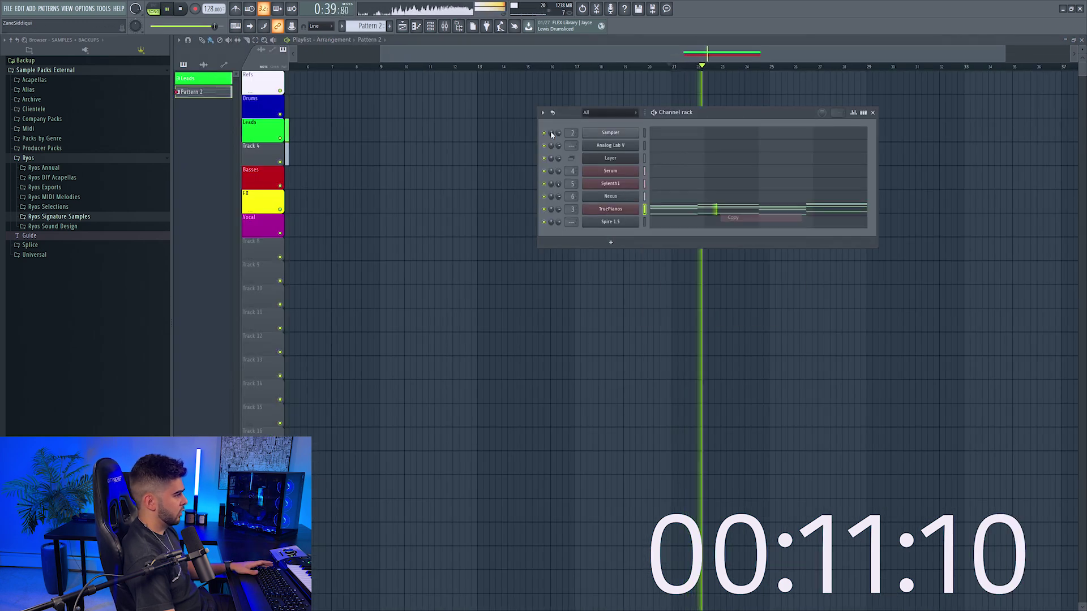
key("F4")
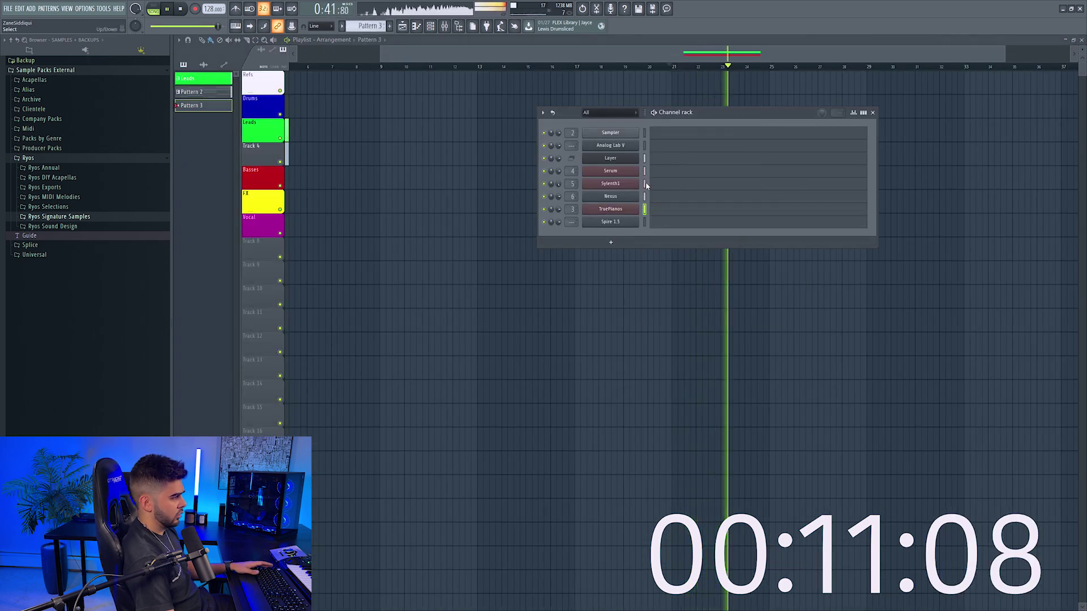
key("space")
right_click(622, 184)
left_click(667, 258)
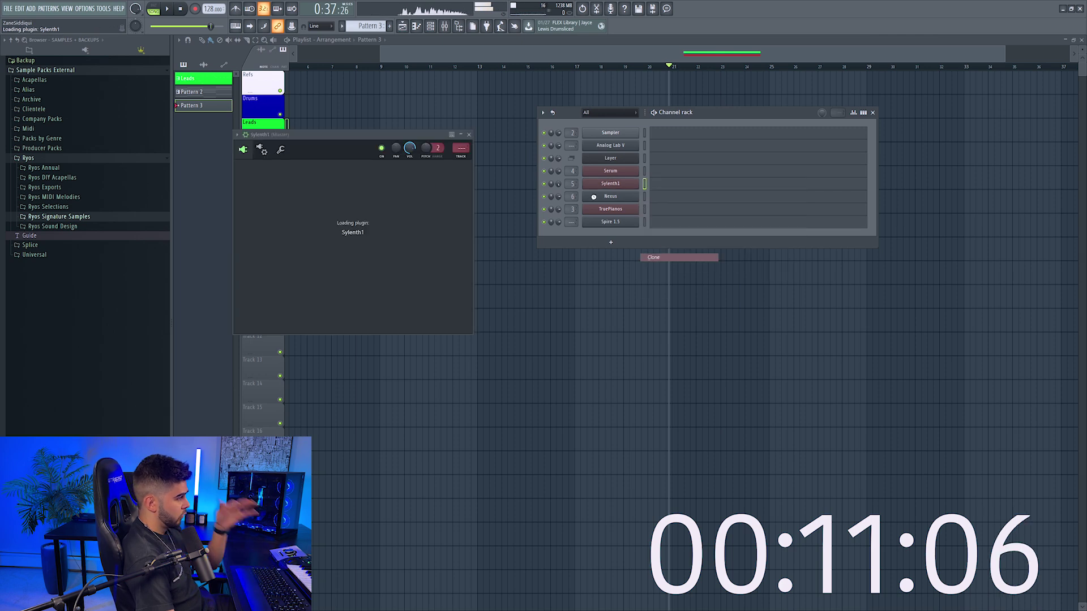
right_click(642, 197)
key("Escape")
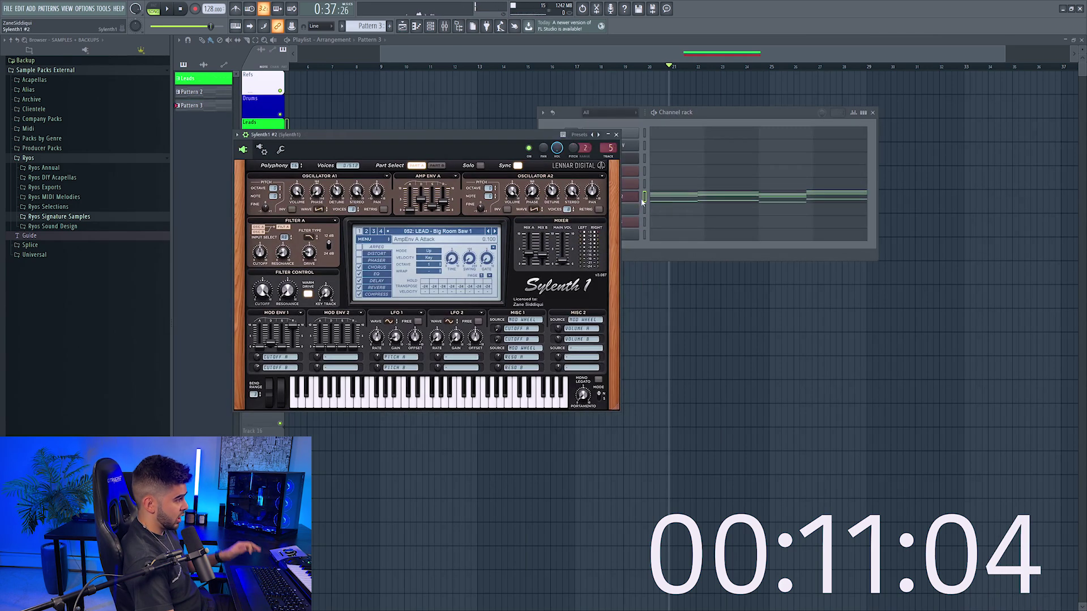
Strip the chords on the cloned Sylenth1 channel down to one root note per chord
left_click(668, 196)
key("space")
right_click(372, 291)
right_click(637, 195)
right_click(640, 248)
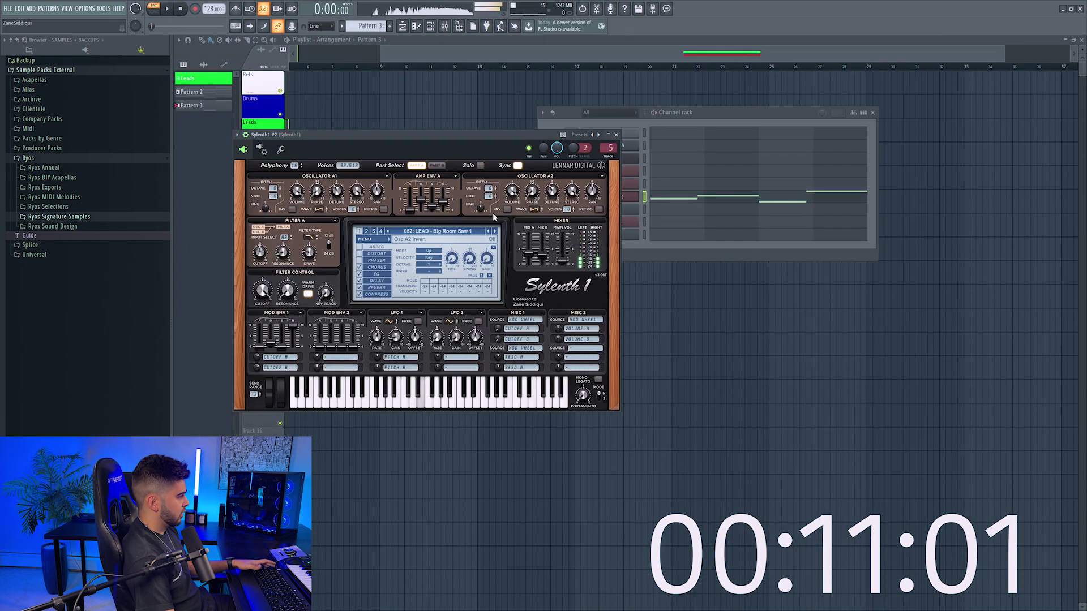
Load the preset BASS - Use Me! in the cloned Sylenth1 and play the bass line
left_click(445, 232)
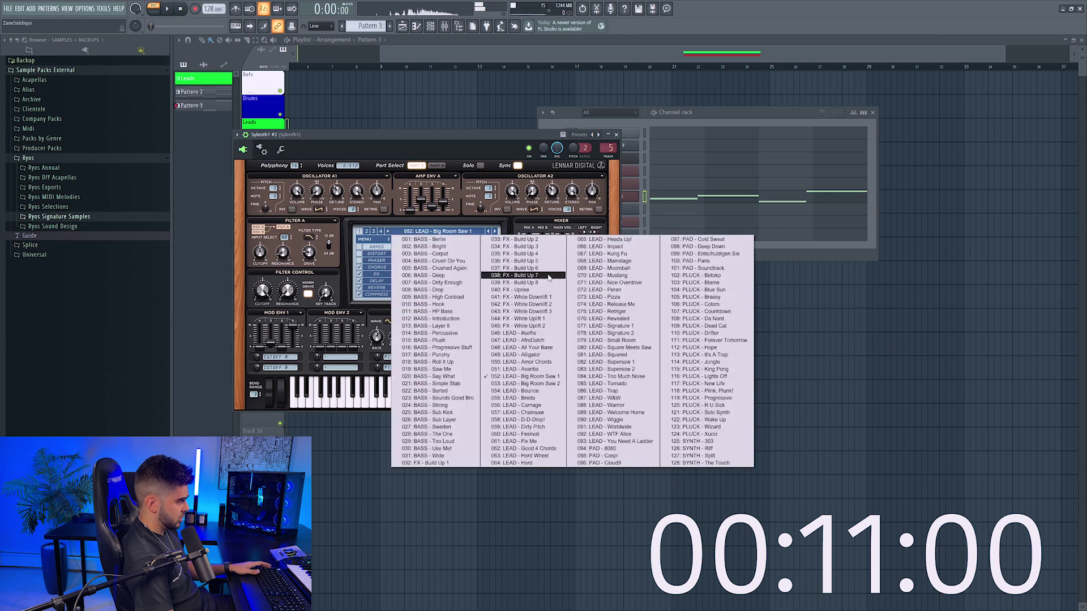
left_click(430, 455)
key("space")
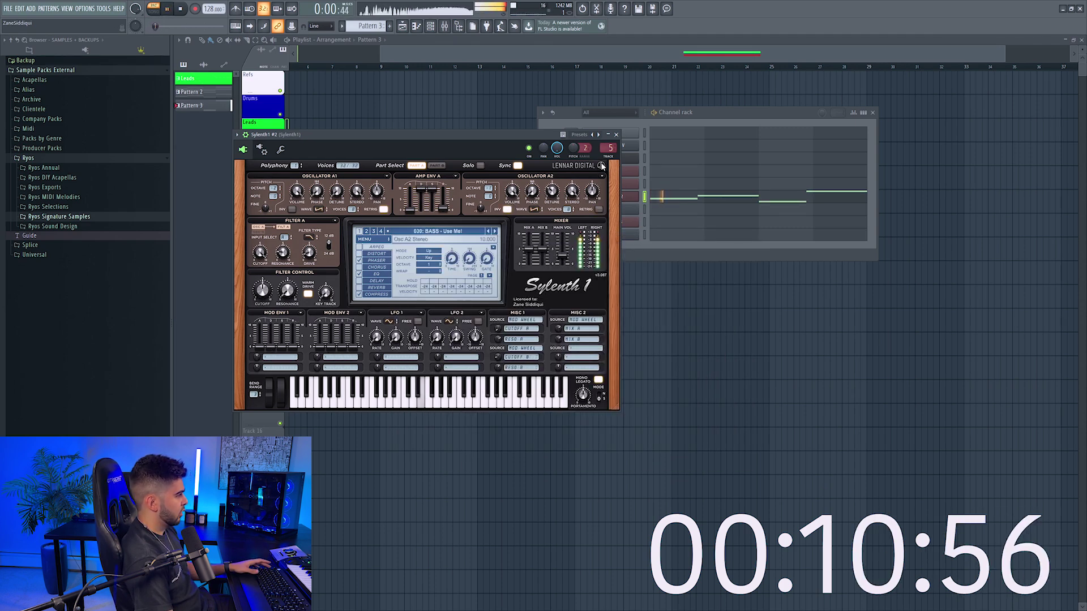
Route the cloned Sylenth1 to free mixer track 8 and load FocusOne in its first effect slot
key("ctrl+l")
left_click(974, 306)
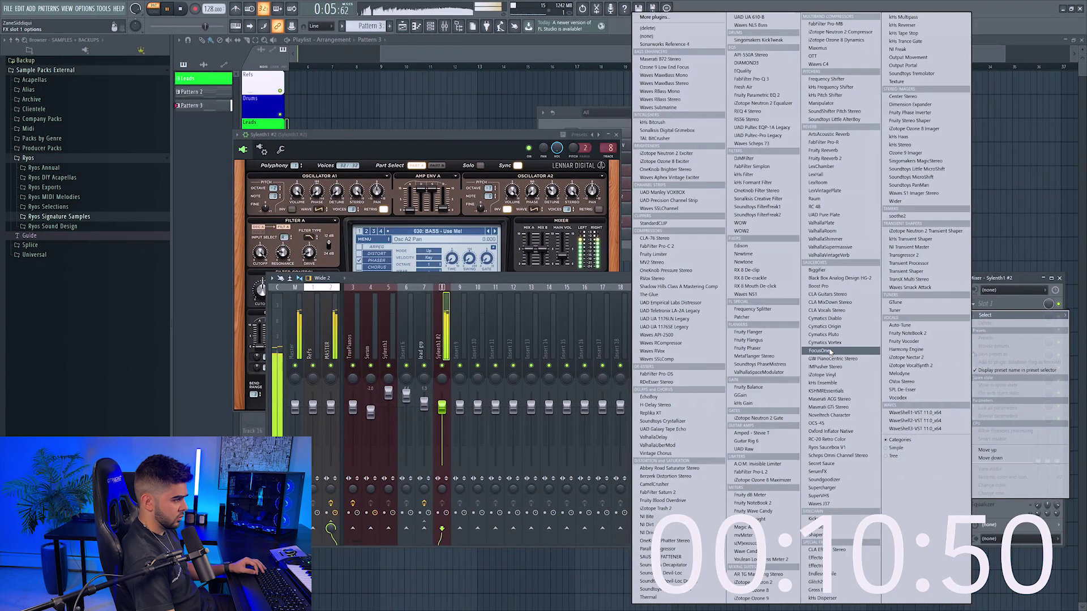
left_click(830, 352)
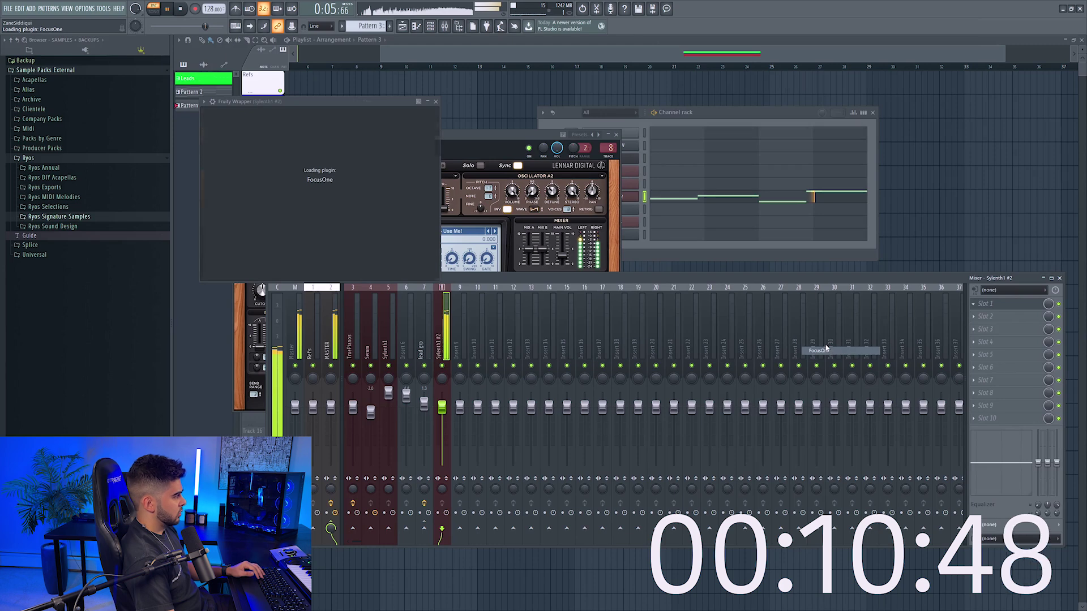
key("space")
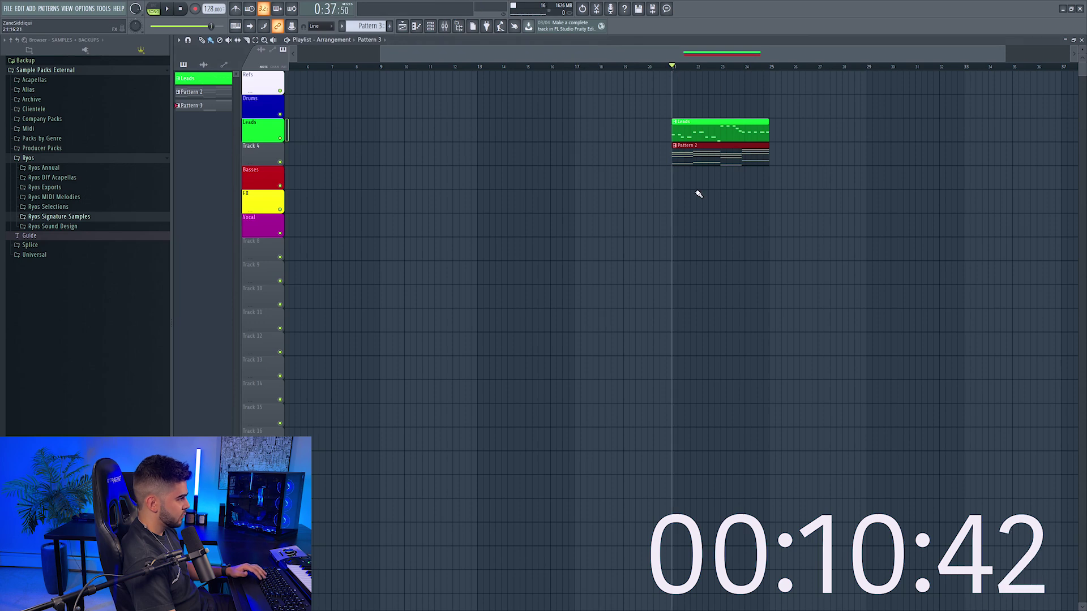
Place the bass pattern on the Basses track at bar 21, name and colour it after that track, and play it
left_click(280, 202)
key("space")
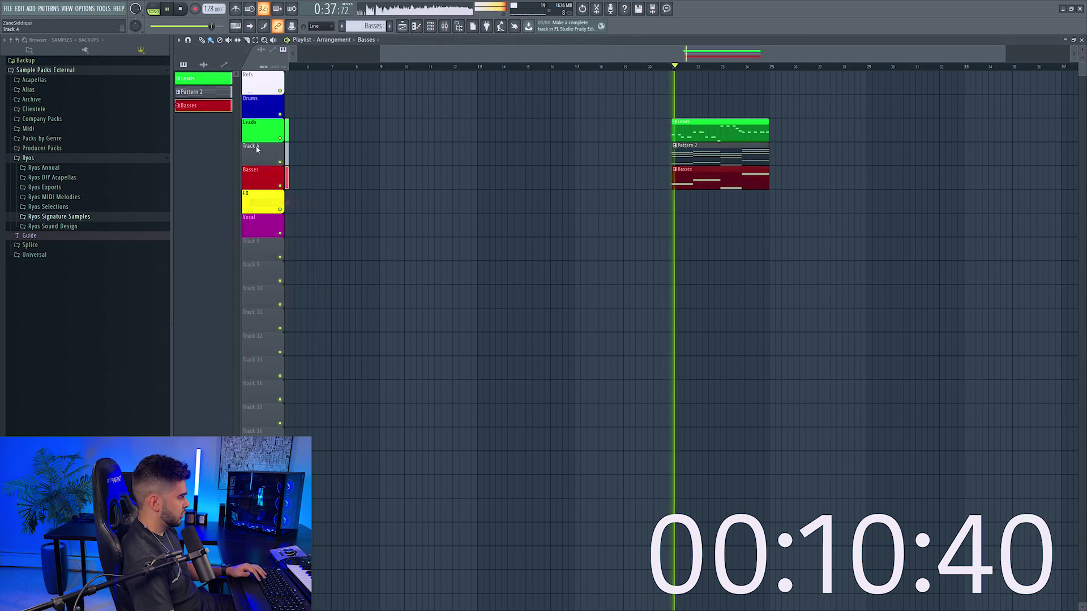
left_click_drag(696, 65, 754, 64)
Lower the volume of the Sylenth1 #2 mixer track while the arrangement plays
key("F9")
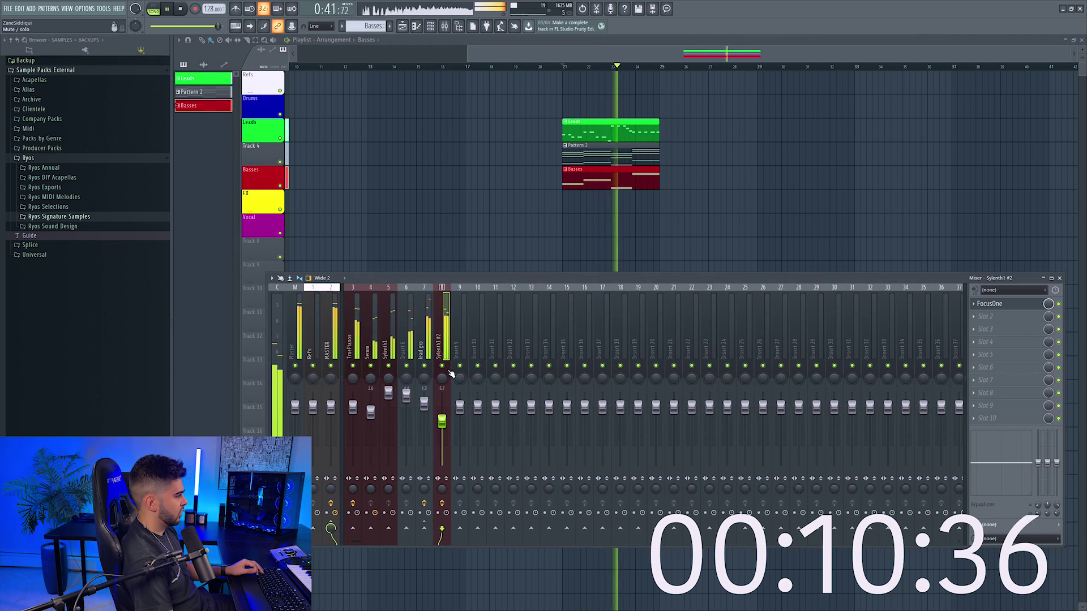
key("F9")
key("space")
Audition neighbouring bass presets in Sylenth1 #2 during playback and choose BASS - Sweden
double_click(590, 183)
key("F7")
key("F6")
left_click(620, 198)
key("space")
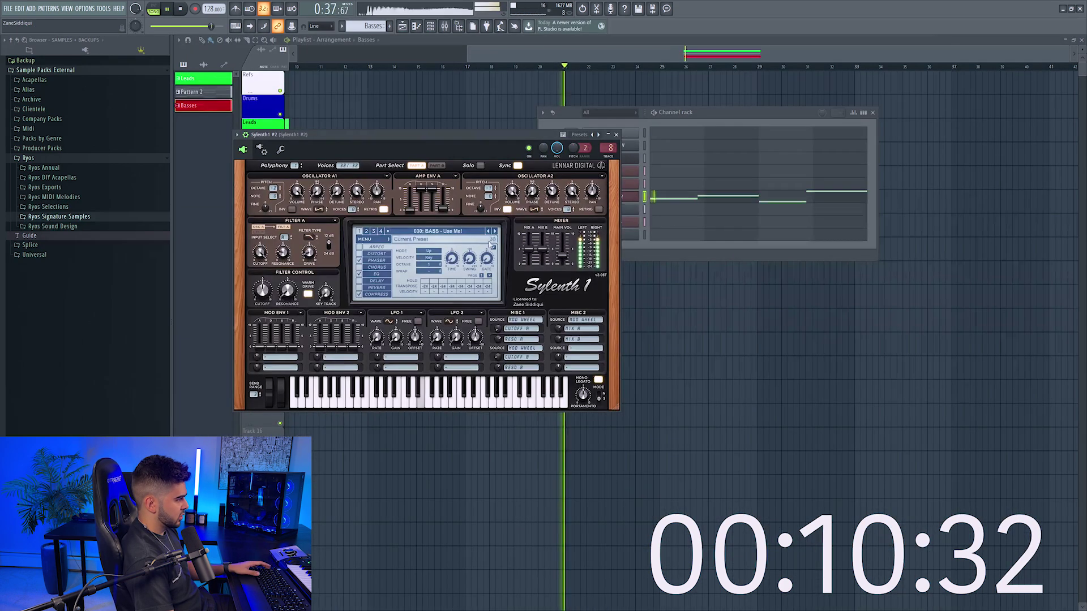
left_click(490, 232)
left_click(490, 232)
left_click(490, 232)
left_click(490, 232)
left_click(490, 232)
left_click(495, 231)
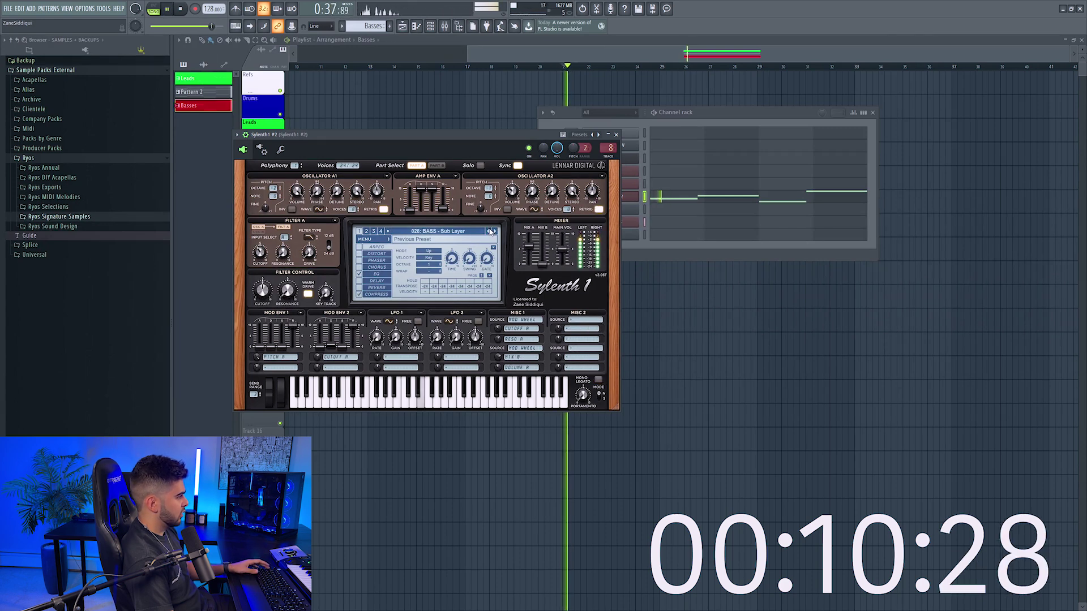
Add EQuality after FocusOne on the Sylenth1 #2 mixer track and boost a band near 800 Hz by about 6 dB
left_click(431, 26)
left_click(444, 26)
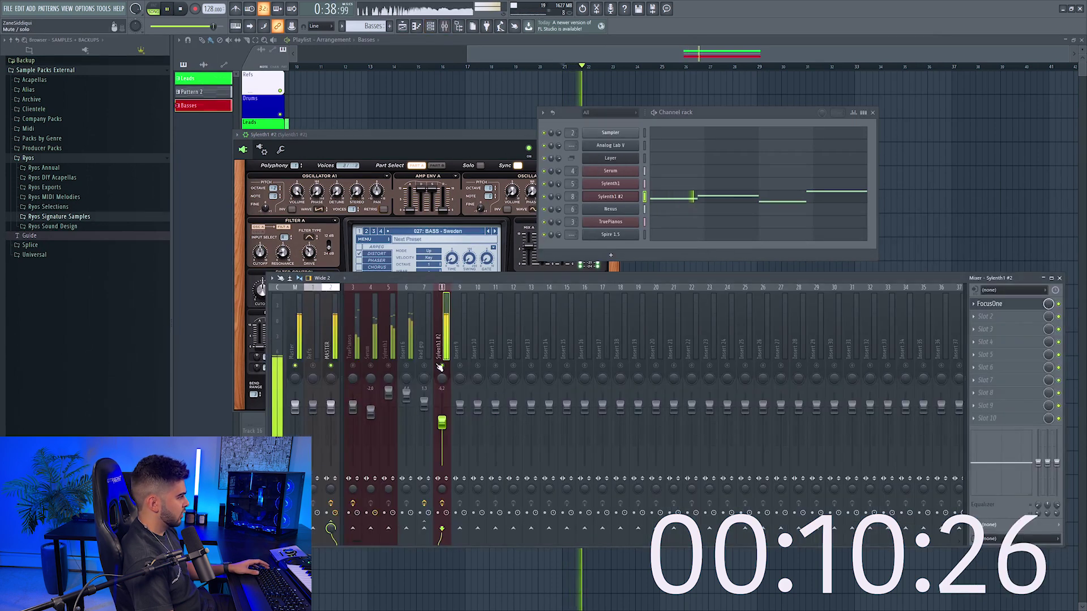
left_click(985, 317)
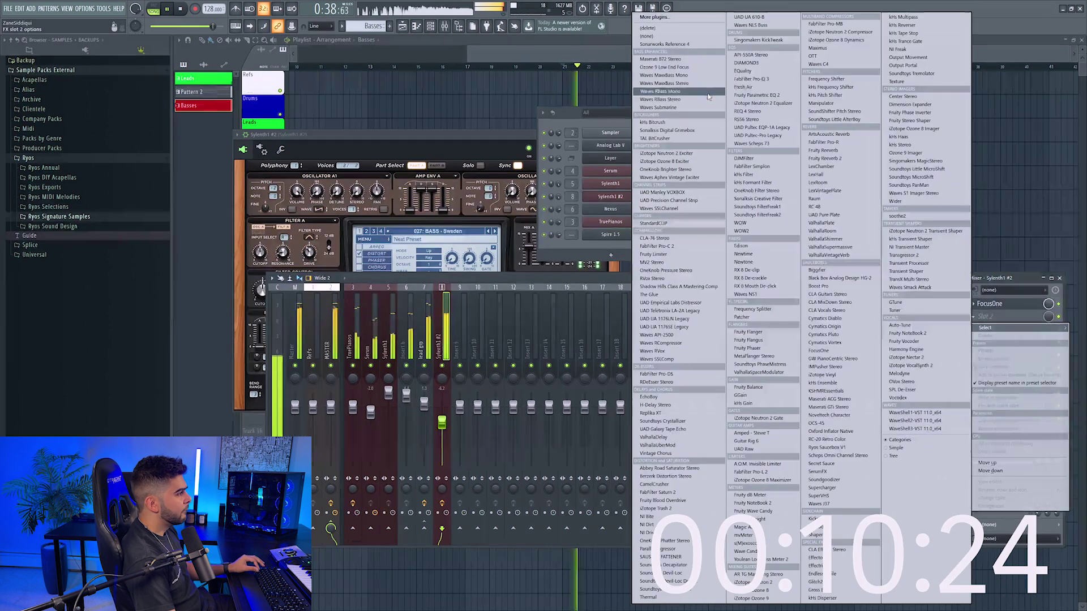
left_click(743, 71)
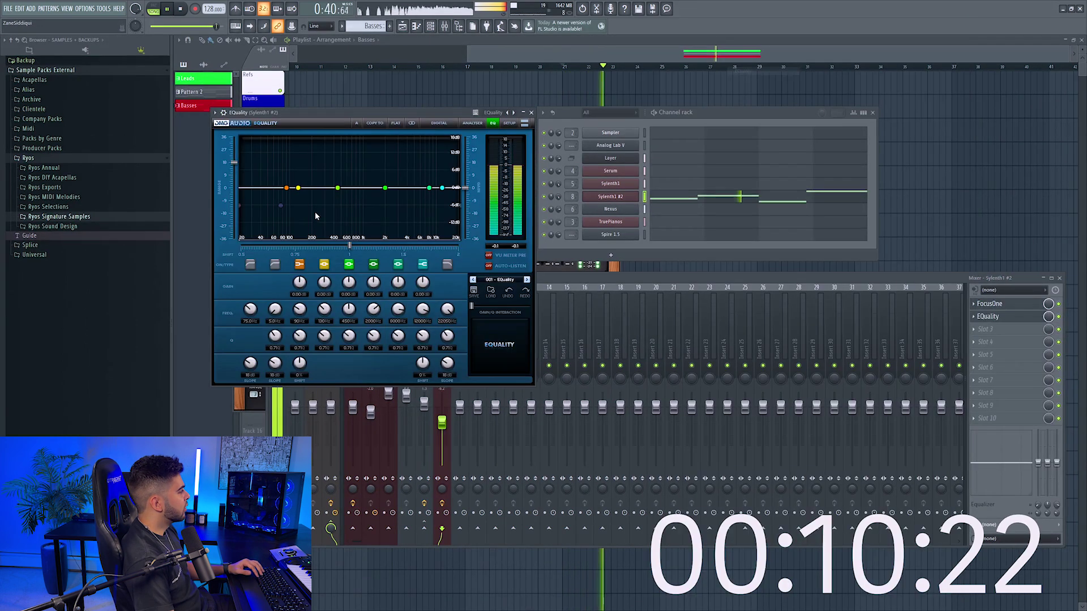
left_click_drag(337, 188, 365, 165)
scroll(355, 170, "up", 3)
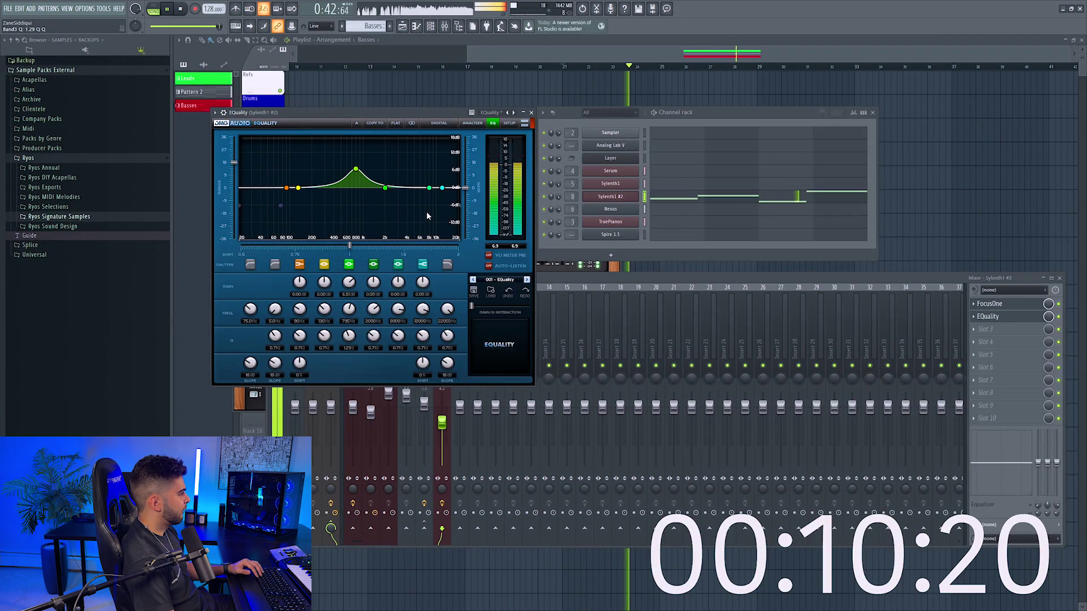
Switch Sylenth1 #2 to the preset BASS - Sounds Good Bro and rebalance its mixer track volume
left_click(566, 284)
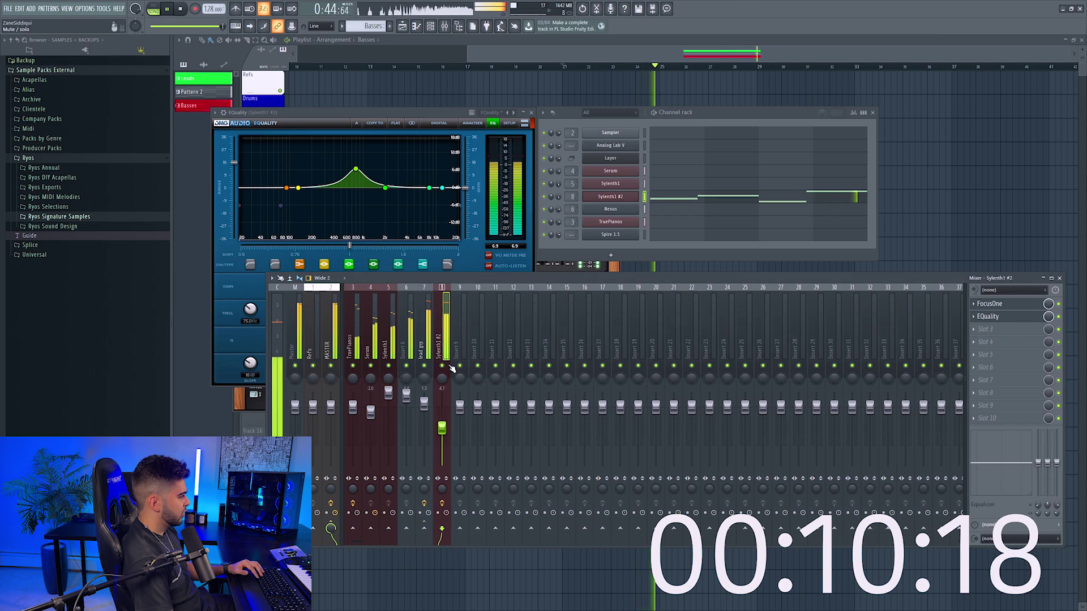
left_click(610, 196)
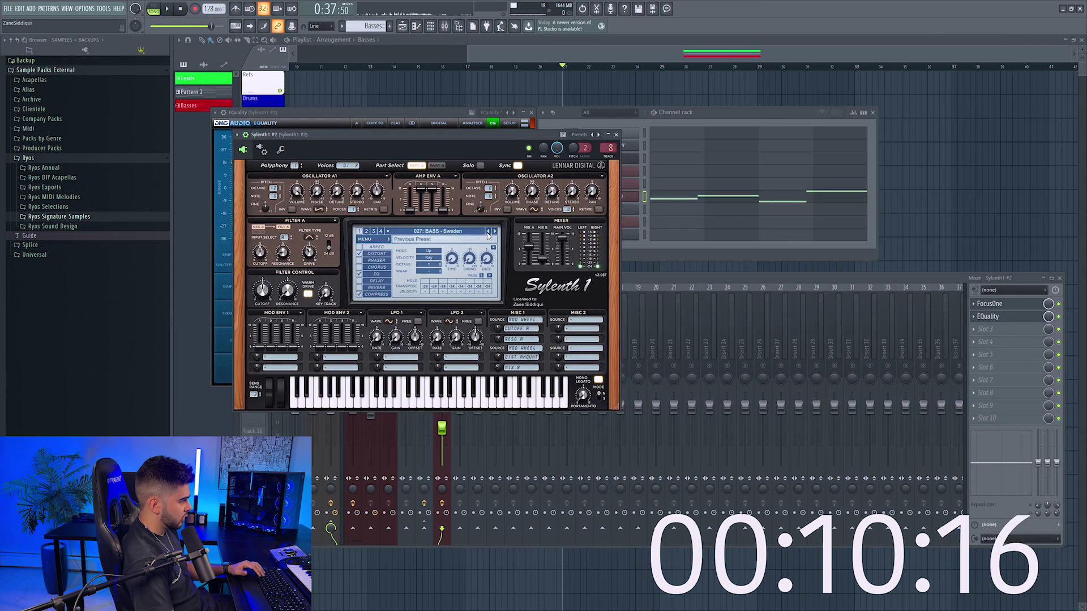
left_click(488, 232)
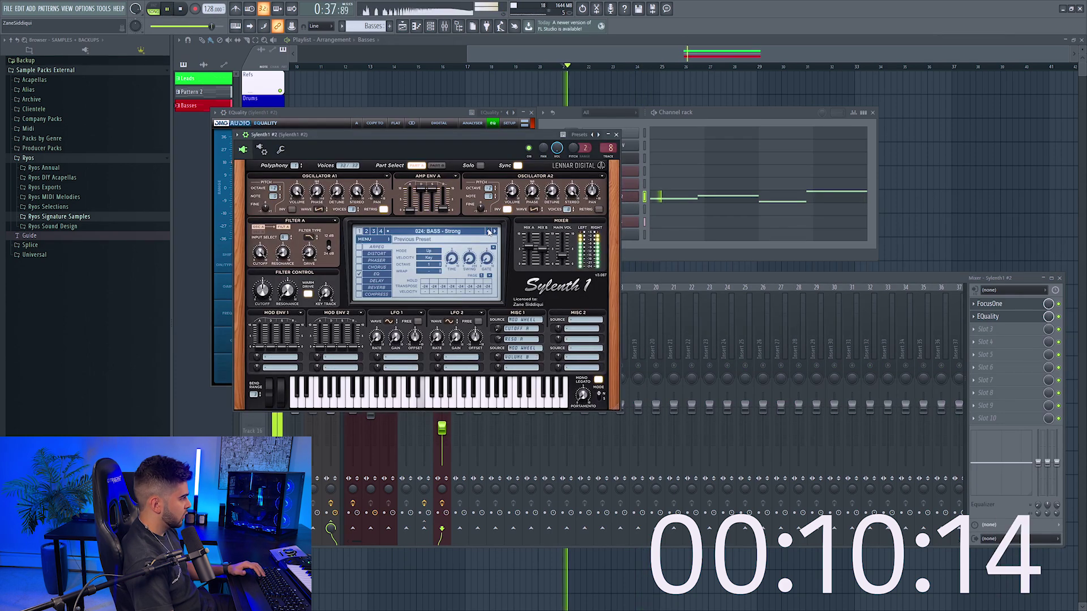
key("space")
left_click_drag(442, 428, 443, 423)
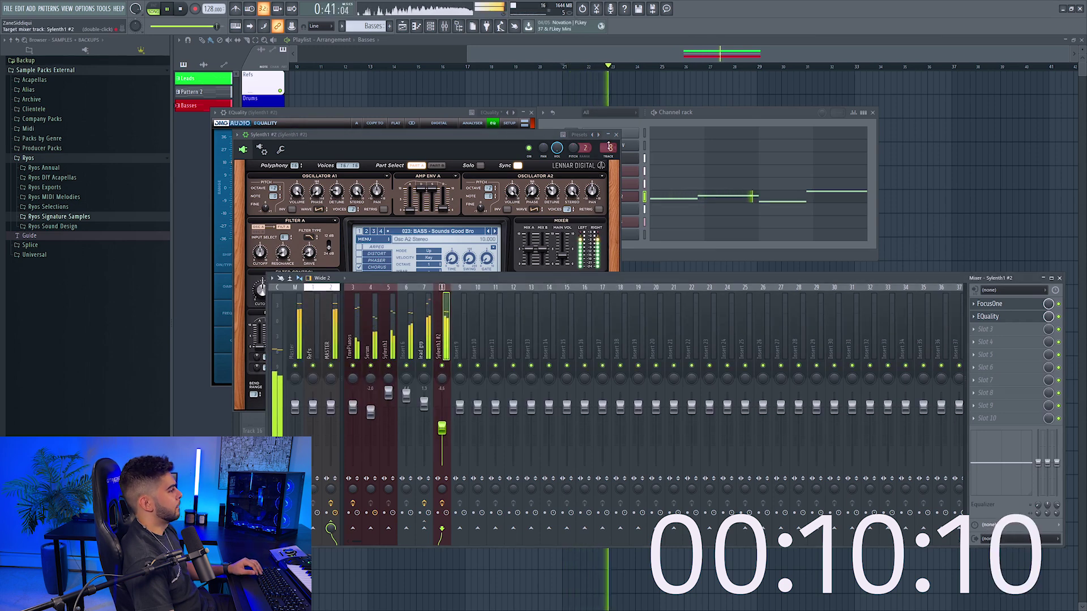
Copy the bass notes, create a new Pattern 4, and paste them on a clone of the Sylenth1 #2 channel
left_click(631, 196)
right_click(637, 192)
key("Escape")
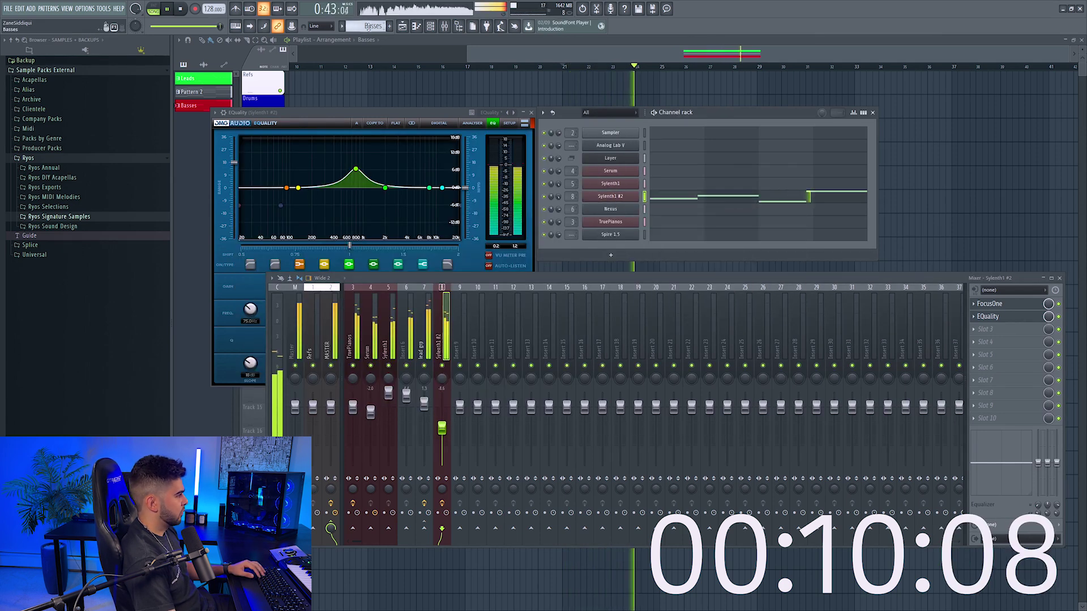
left_click(390, 26)
key("space")
left_click(610, 255)
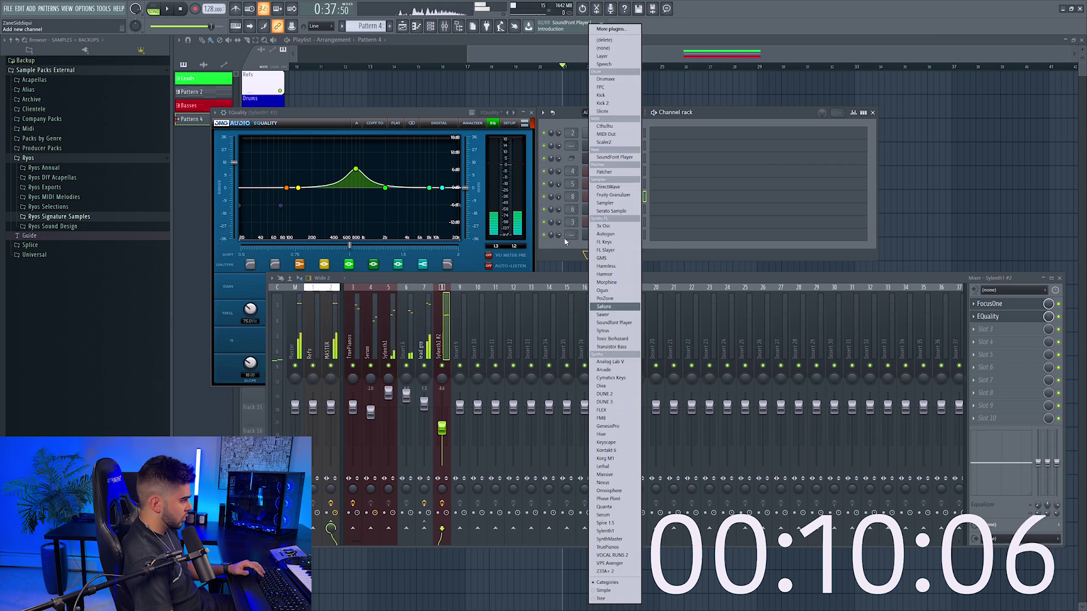
key("Escape")
right_click(619, 198)
left_click(654, 270)
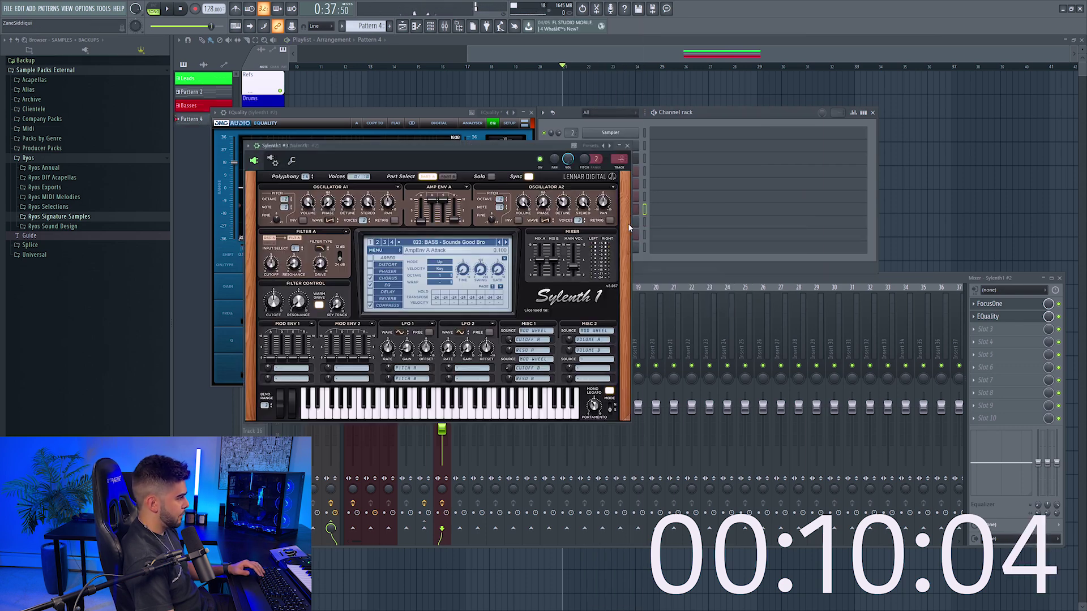
right_click(623, 207)
key("Escape")
Route the newly cloned Sylenth1 to mixer track 9 and place Pattern 4 below the Basses clip at bar 21
left_click(606, 213)
left_click(605, 211)
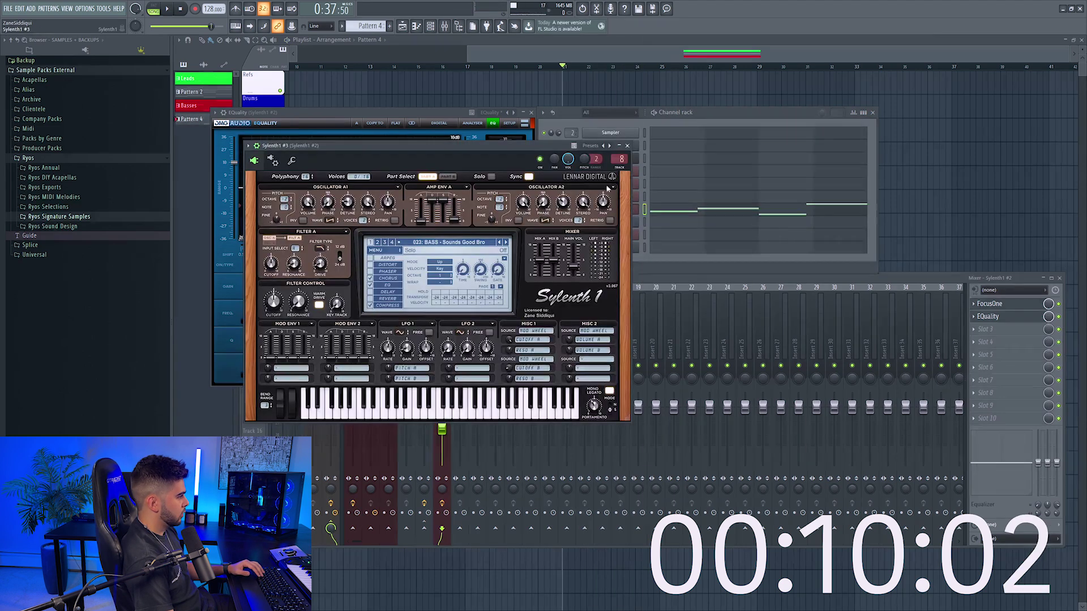
key("ctrl+l")
right_click(468, 368)
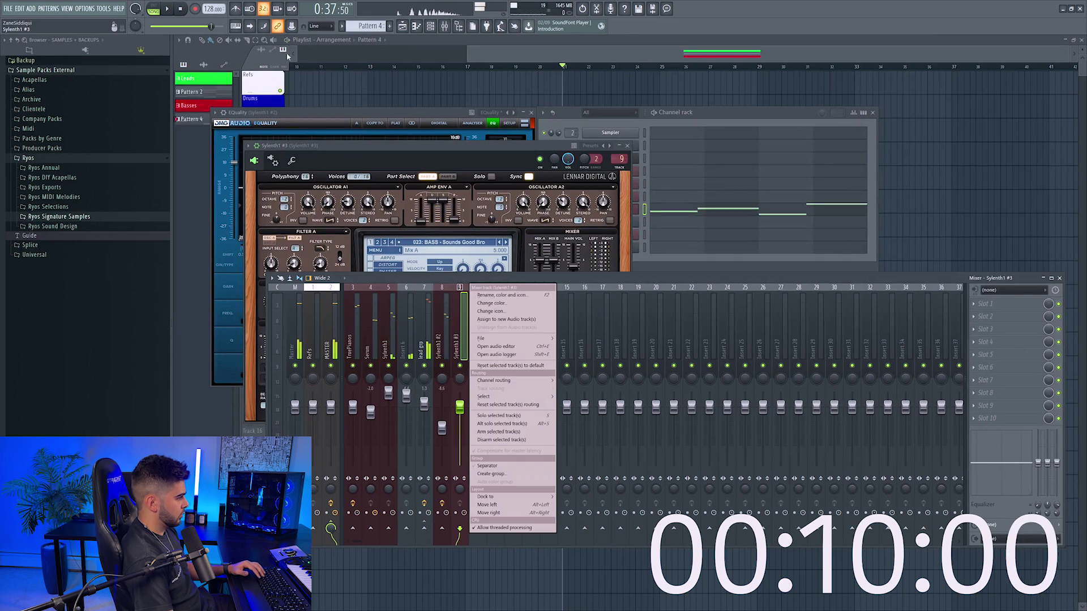
key("Escape")
key("space")
key("F12")
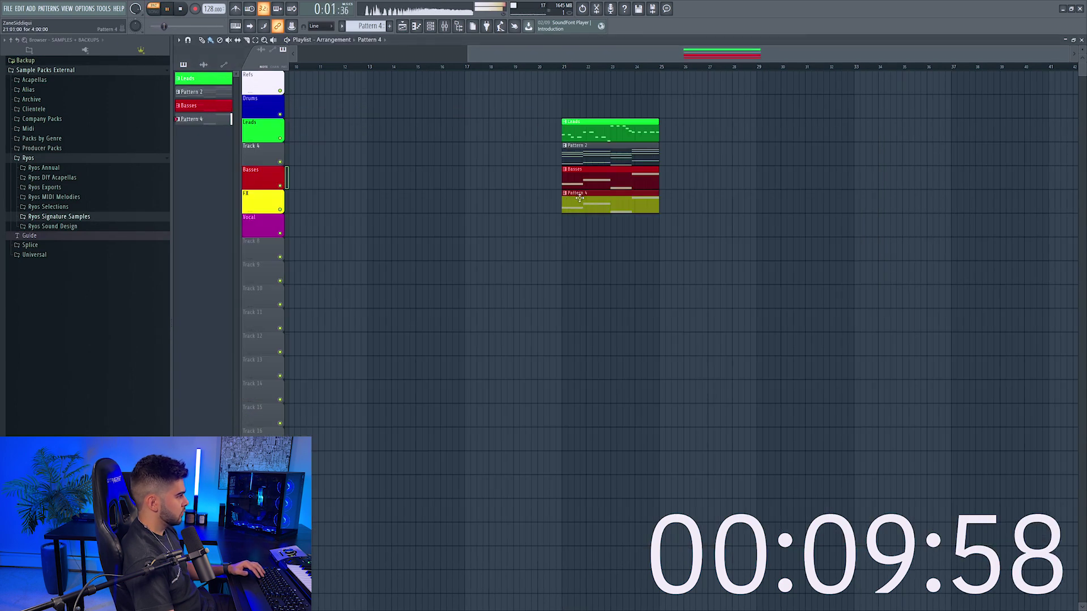
Insert an empty playlist track below Basses so that Pattern 4 sits apart from the FX track
mouse_move(579, 207)
left_mouse_down()
mouse_move(575, 252)
mouse_move(584, 207)
left_mouse_up()
double_click(593, 195)
key("Escape")
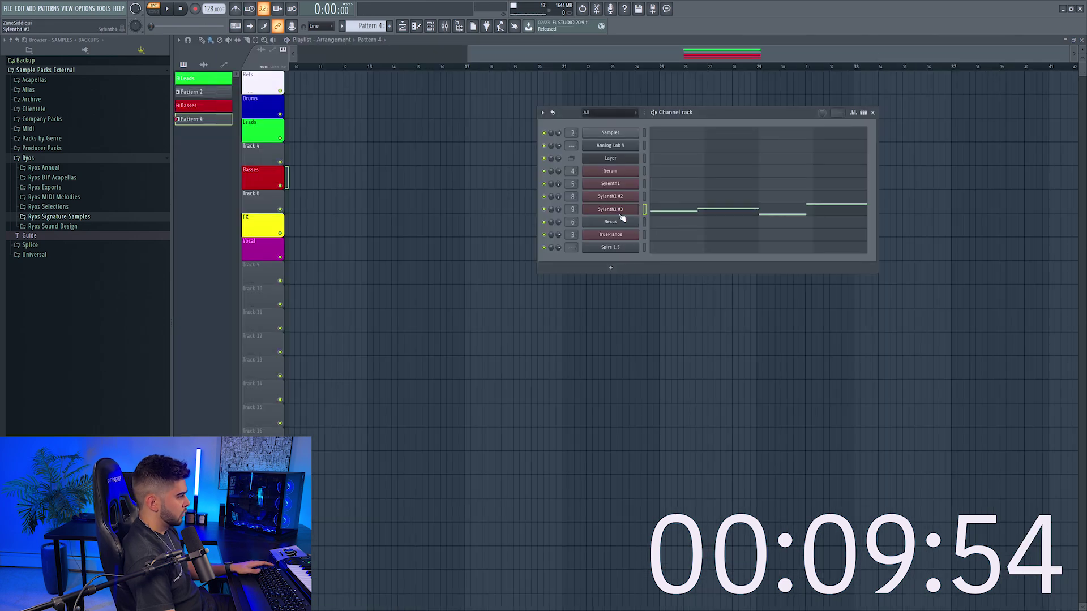
Browse the Sylenth1 #3 bass presets and load BASS - Sub Layer
left_click(618, 213)
left_click(501, 242)
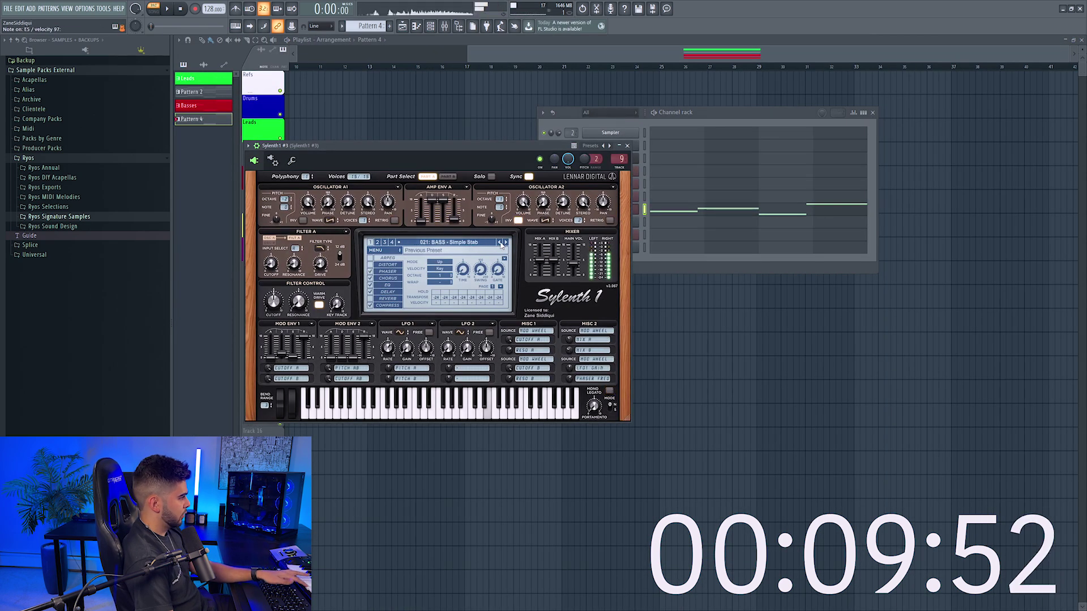
double_click(501, 242)
left_click(508, 243)
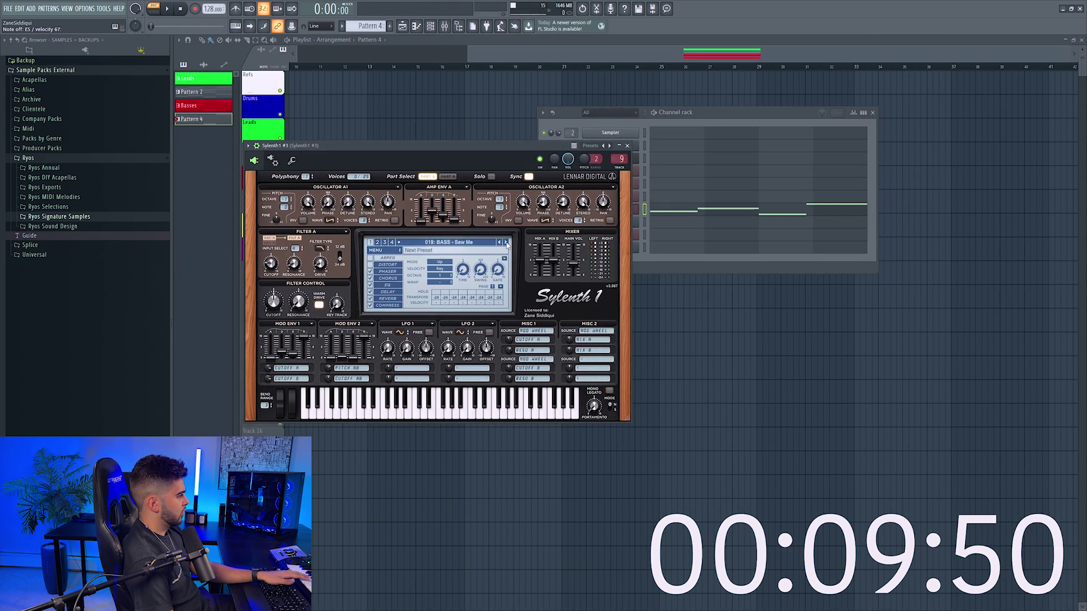
double_click(508, 244)
double_click(507, 244)
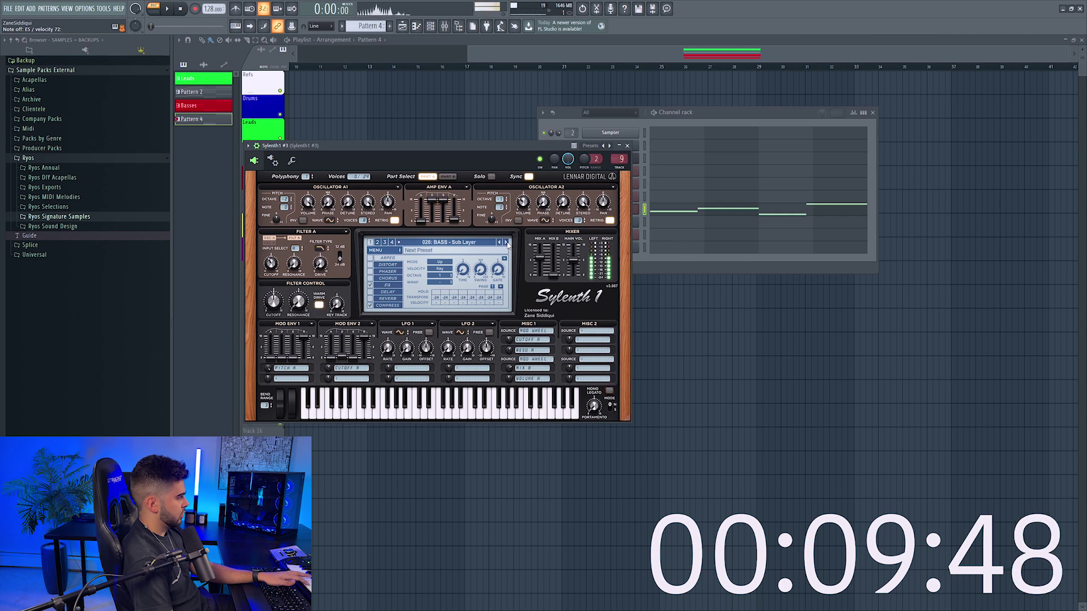
left_click(507, 244)
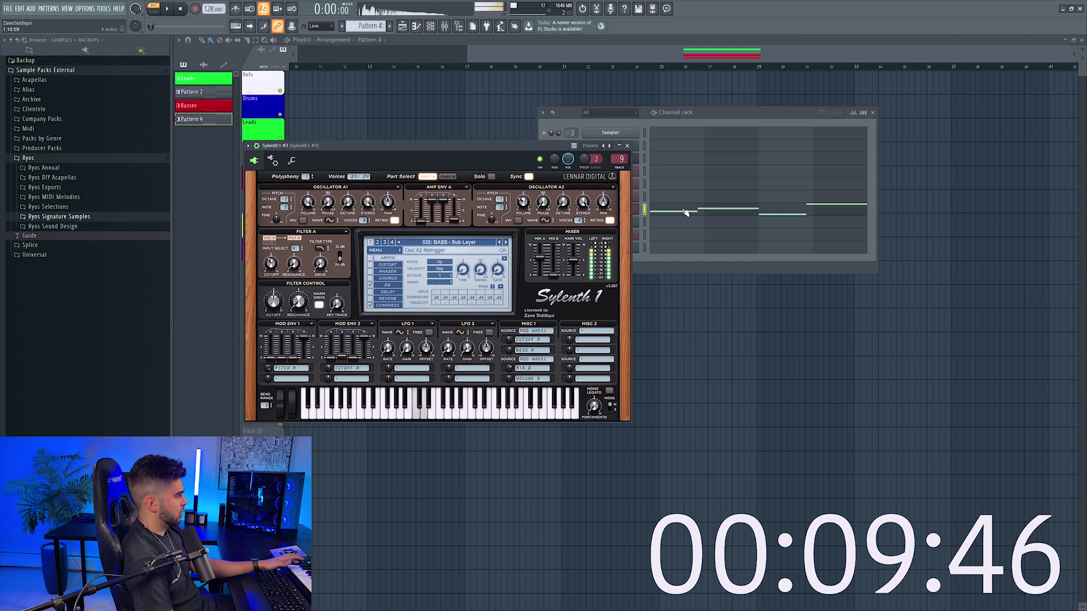
Play the arrangement and lower the Sylenth1 #3 mixer track's volume to about -7 dB
left_click(431, 27)
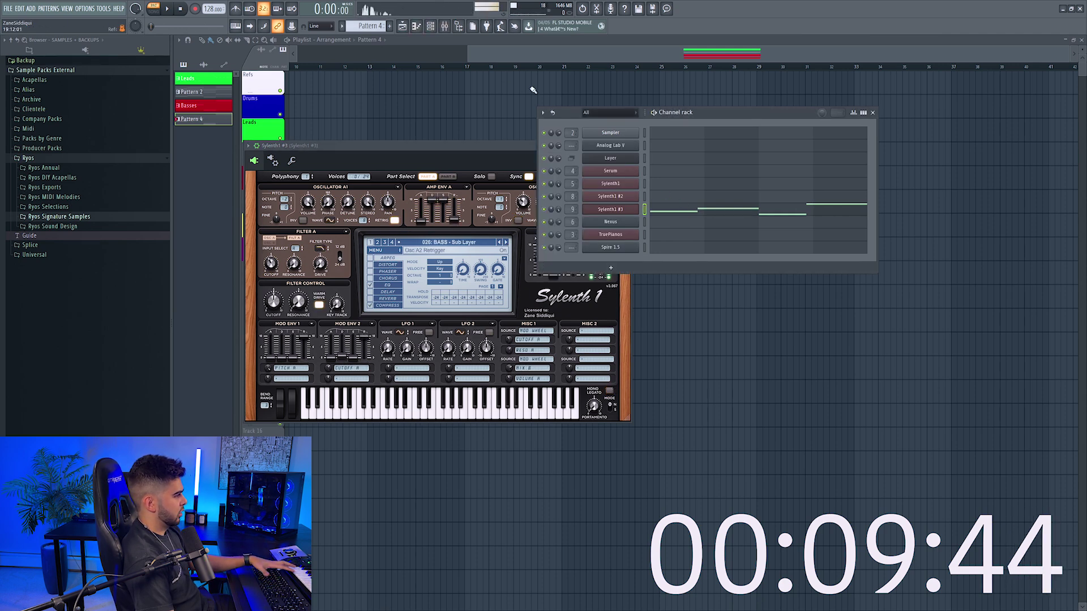
left_click(448, 27)
key("F12")
key("l")
key("space")
left_click(440, 26)
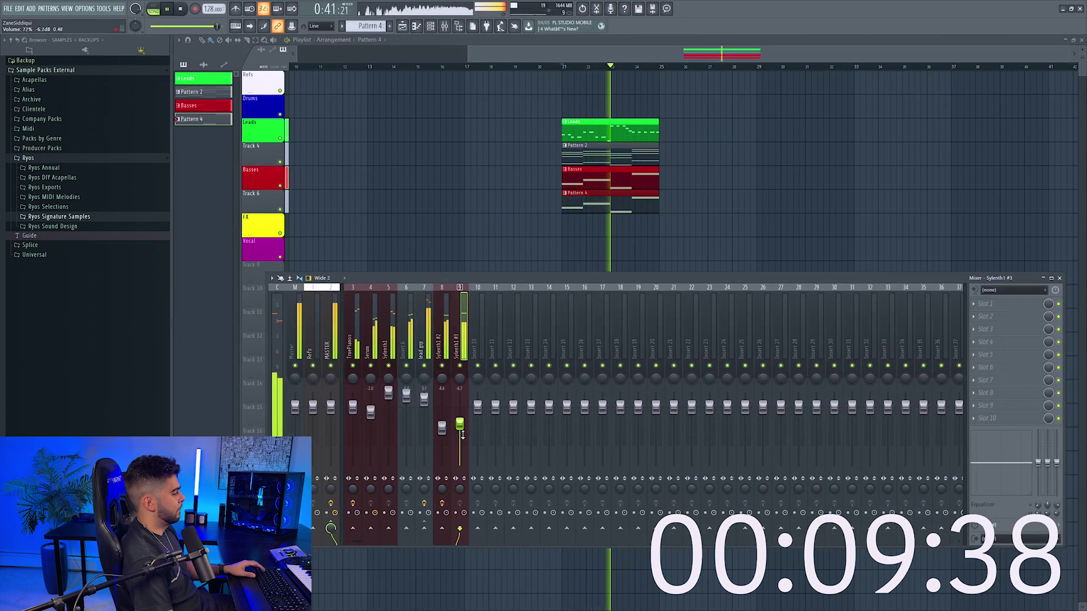
key("F9")
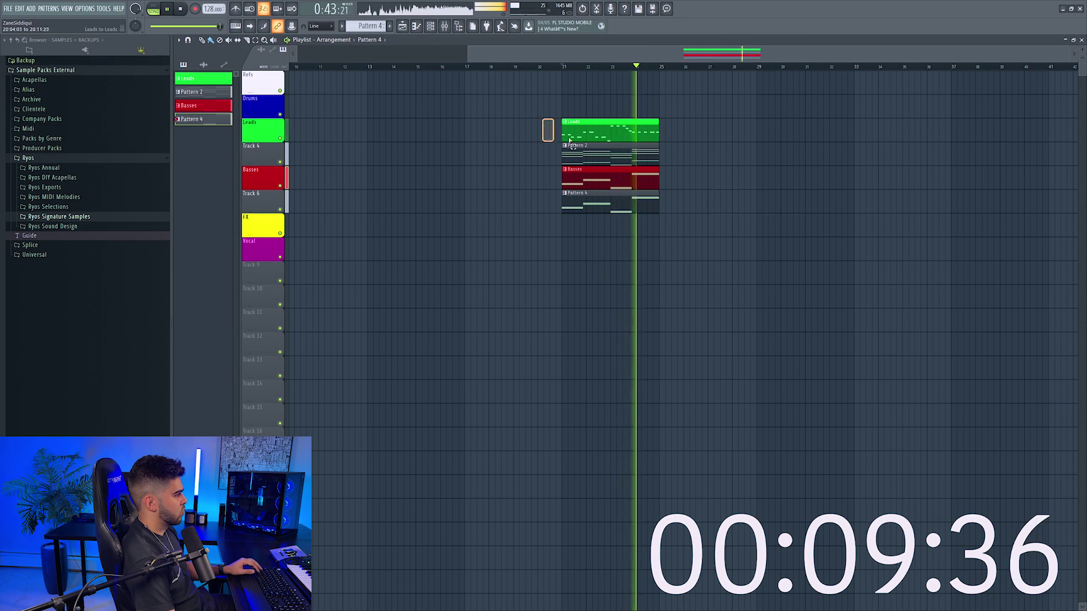
Duplicate the four pattern clips to bar 25 and play the arrangement from there
key("ctrl+b")
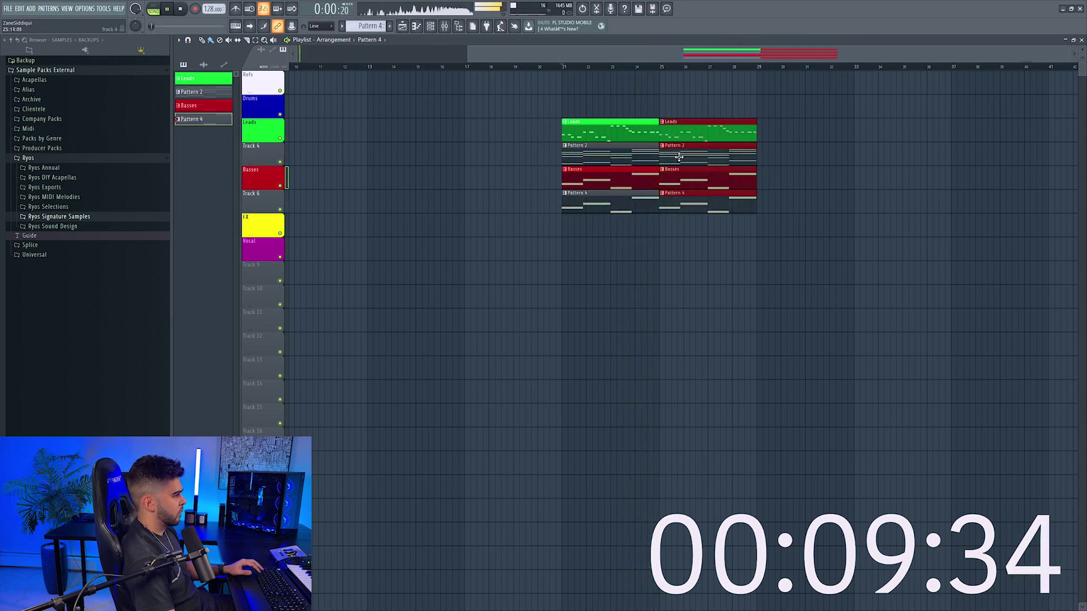
left_click(809, 178)
left_click(812, 170)
key("Escape")
left_click(669, 66)
key("ctrl+z")
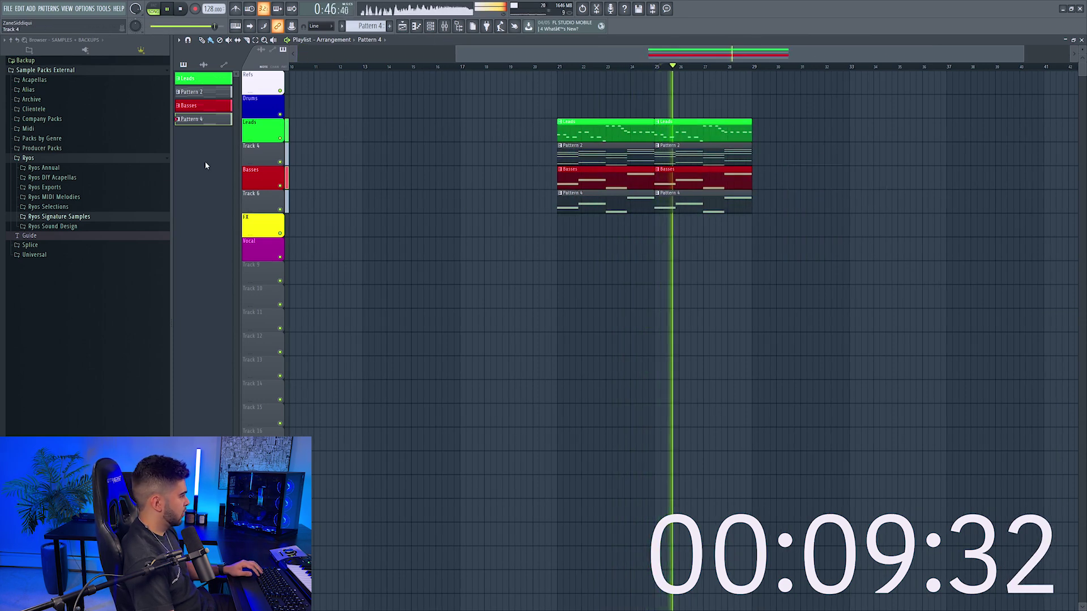
Stop playback and expand Ryos Signature Samples - Knight in the browser down to the Punchy Kicks folder under Ryos Drums
left_click(62, 216)
key("space")
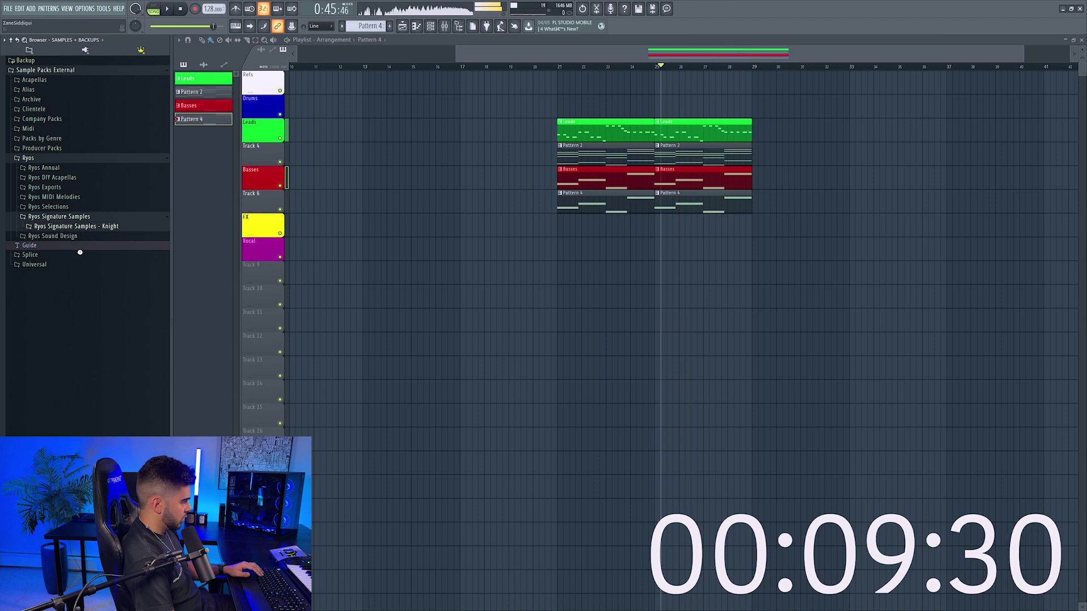
left_click(78, 248)
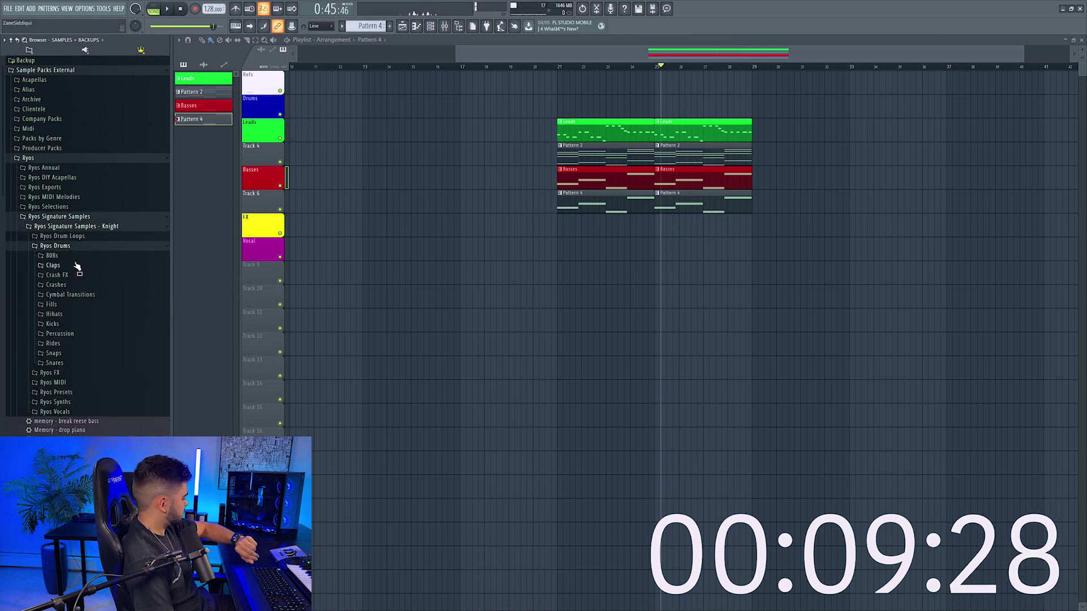
left_click(67, 326)
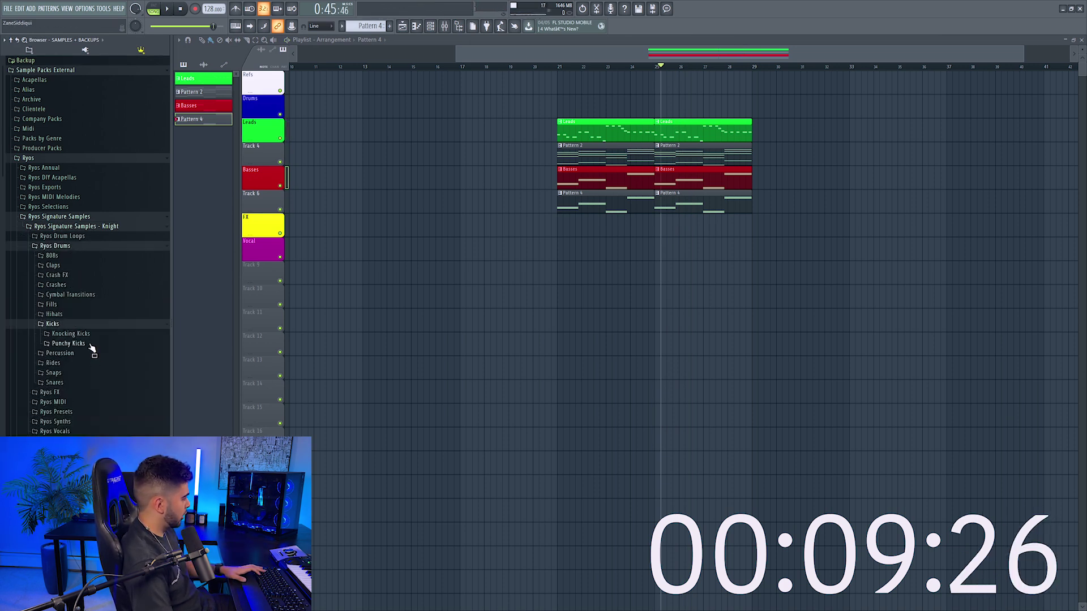
left_click(85, 343)
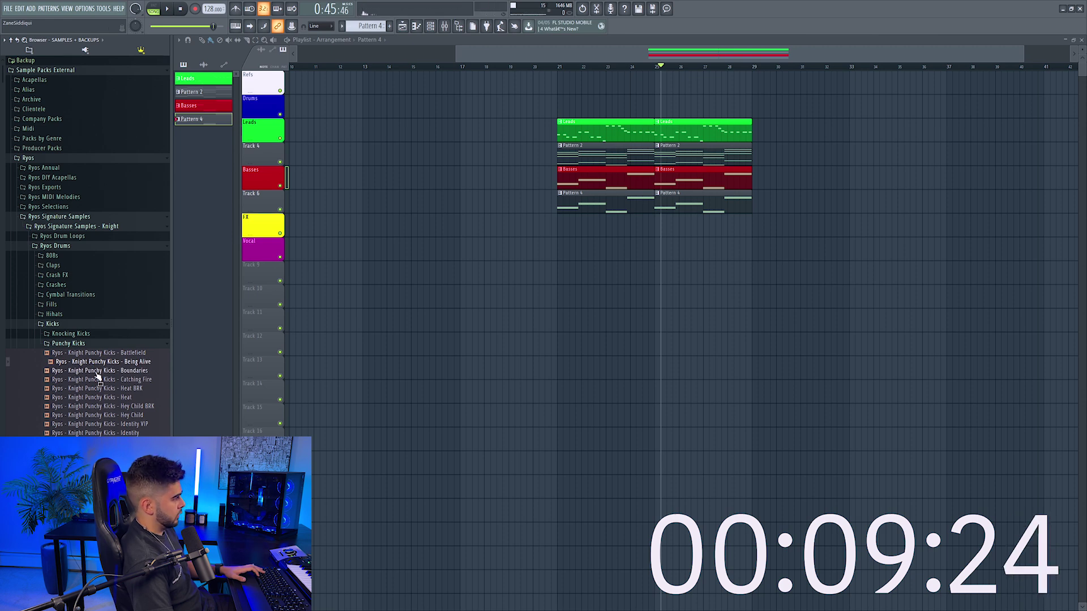
Fill the Drums track from bar 21 to 29 with the Boundaries punchy kick and route it to mixer track 10
left_click_drag(566, 115, 560, 105)
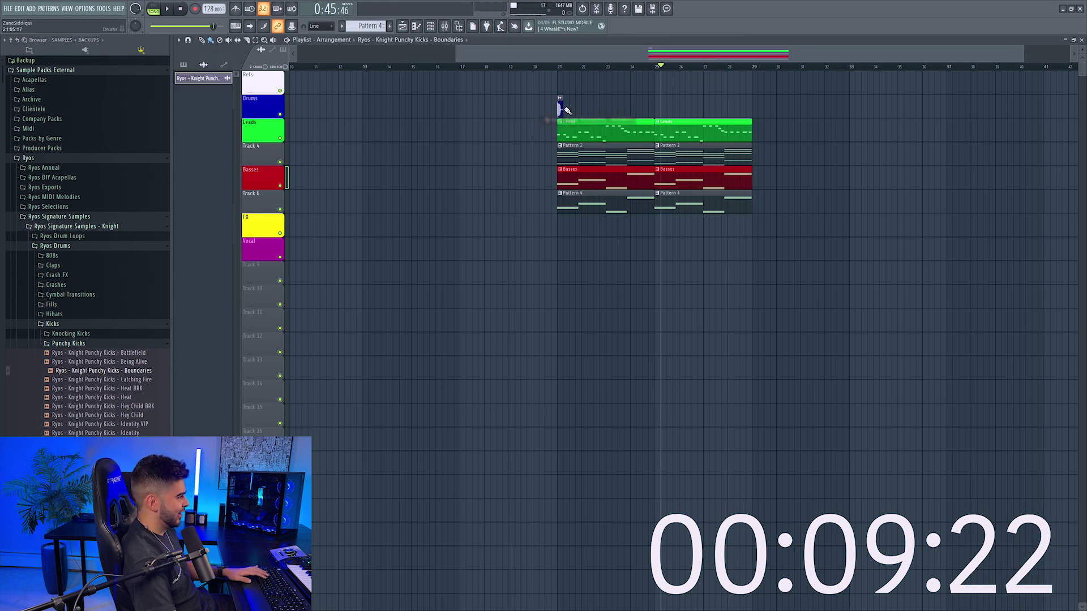
double_click(745, 108)
key("space")
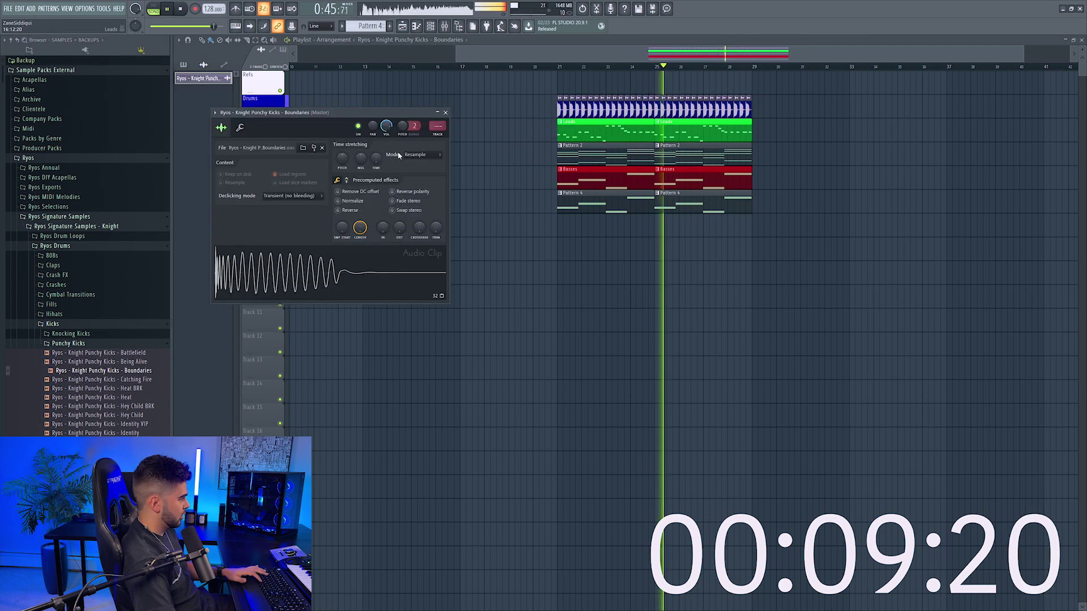
key("F9")
Add Kickstart after H-Delay Stereo on the lead grp mixer track and reduce its mix to about 57%
left_click(994, 355)
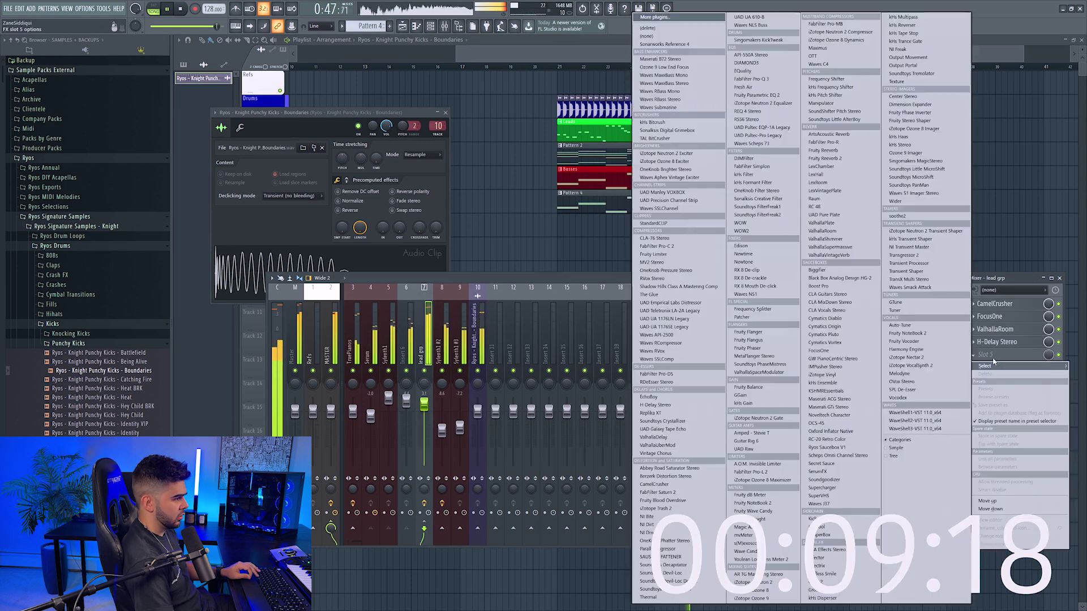
left_click(836, 527)
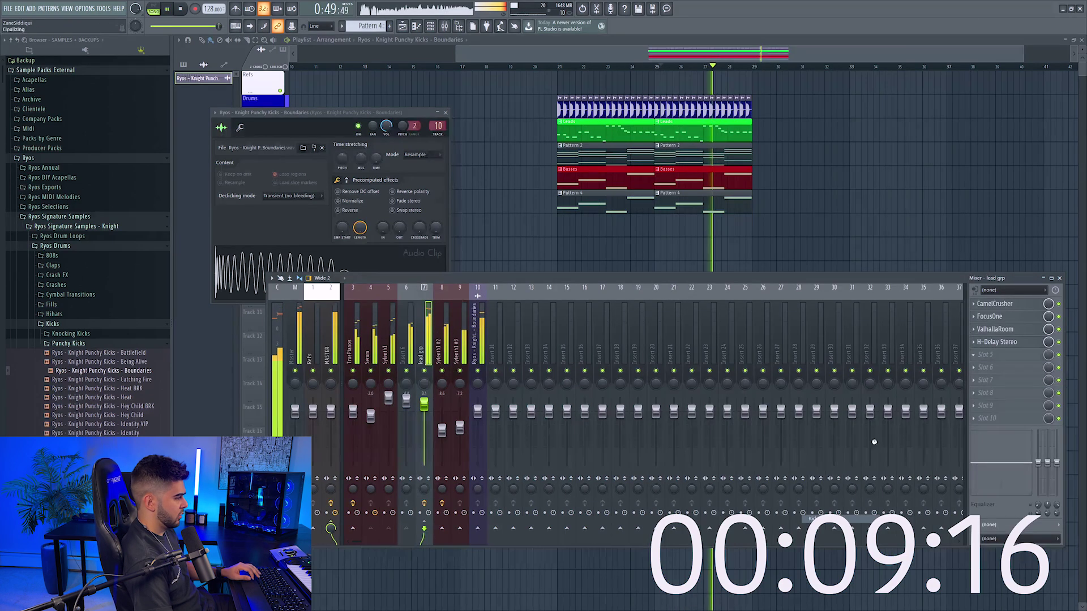
left_click_drag(267, 196, 267, 187)
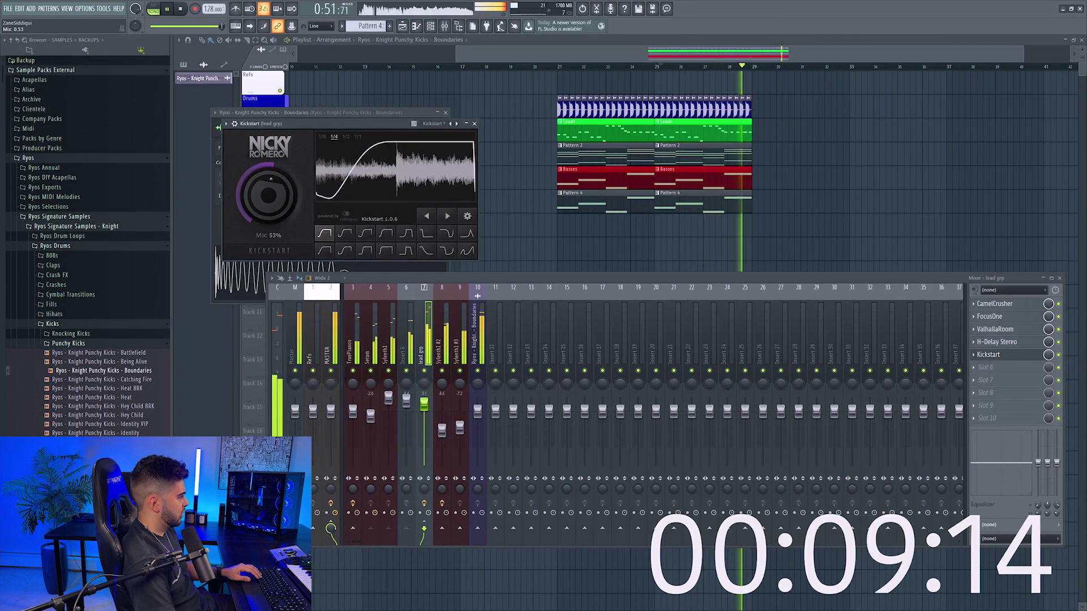
Move the kick to mixer track 11 and route Sylenth1 #2 and Sylenth1 #3 to the empty Insert 10
left_click(492, 361)
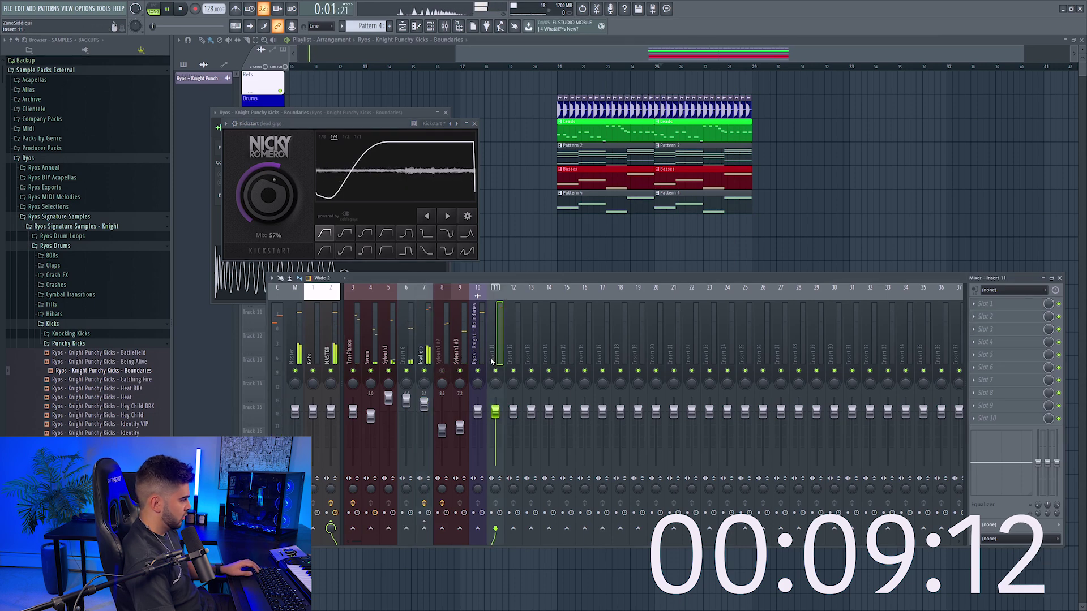
key("alt+Left")
left_click(442, 351)
left_click(463, 351, "ctrl")
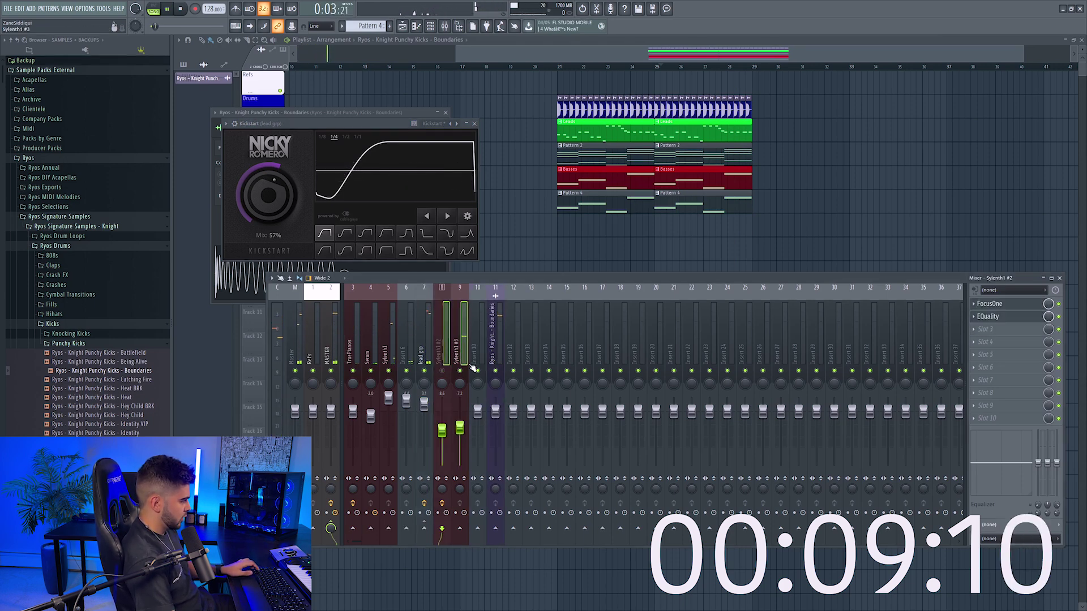
right_click(477, 535)
left_click(499, 535)
Load LFOTool with the Hey Child SC preset on Insert 10 and play the section from bar 21
left_click(477, 339)
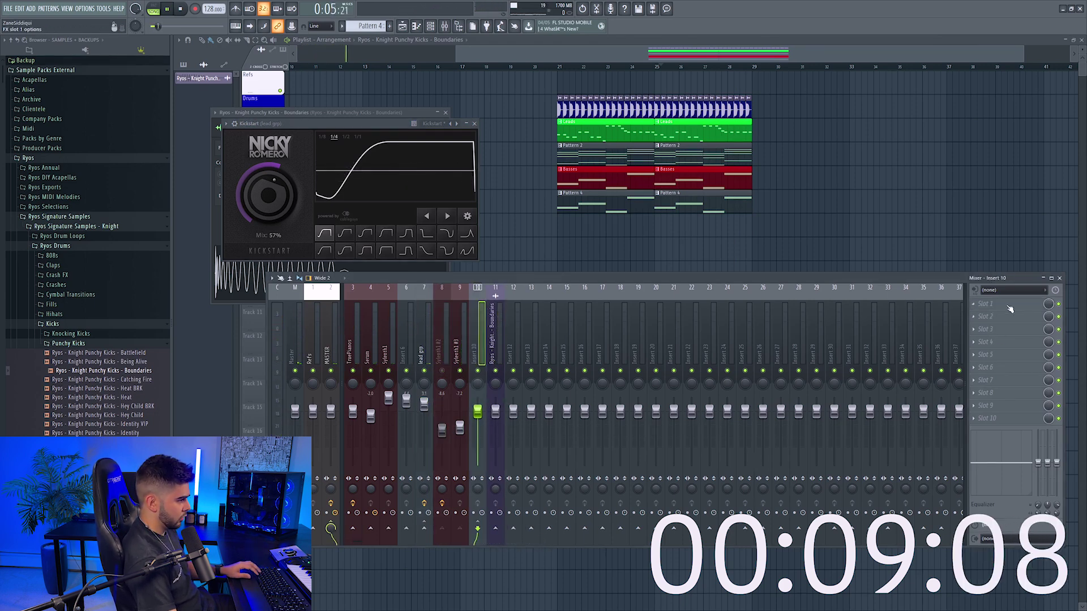
left_click(996, 304)
left_click(830, 527)
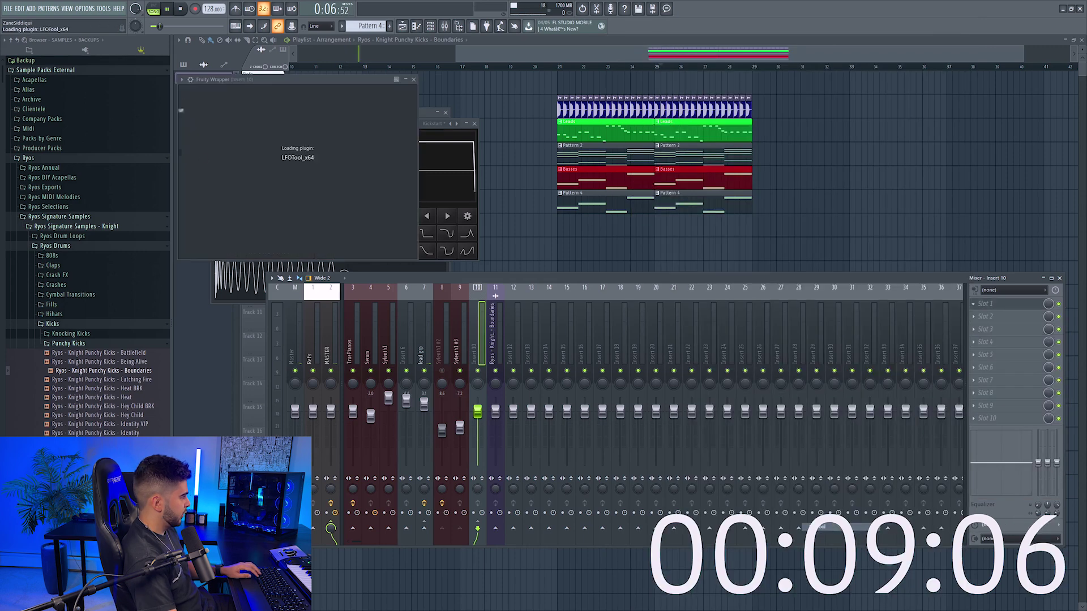
left_click(181, 80)
mouse_move(202, 113)
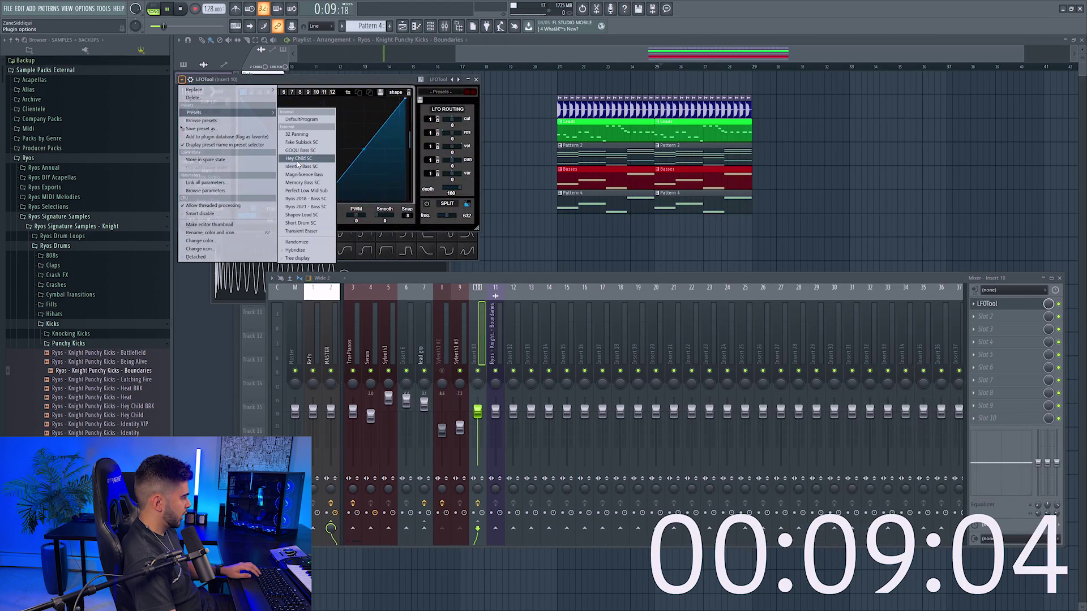
left_click(306, 163)
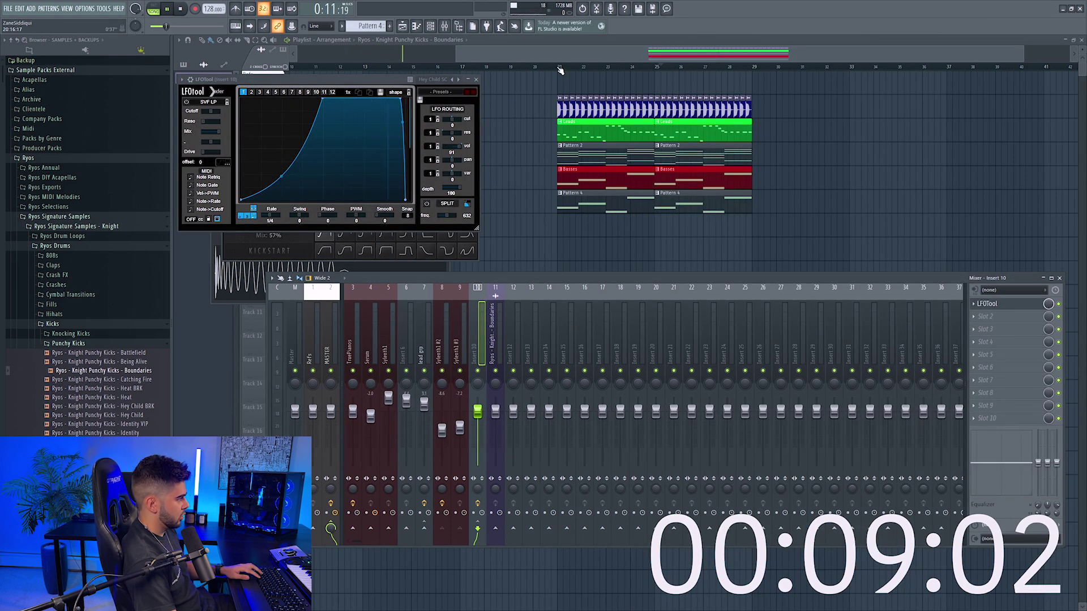
left_click(559, 70)
key("F9")
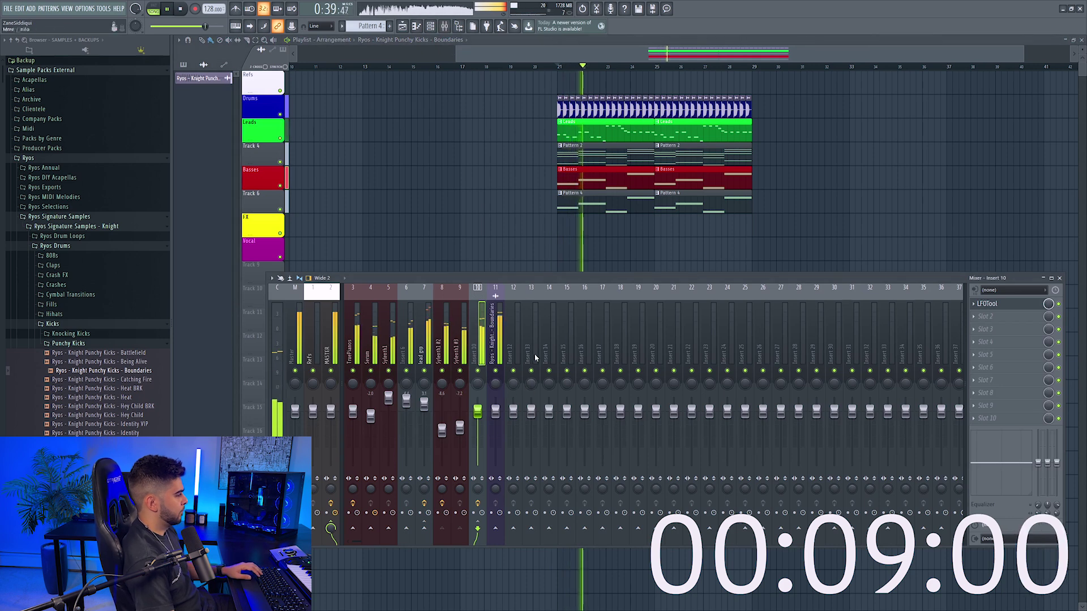
key("F9")
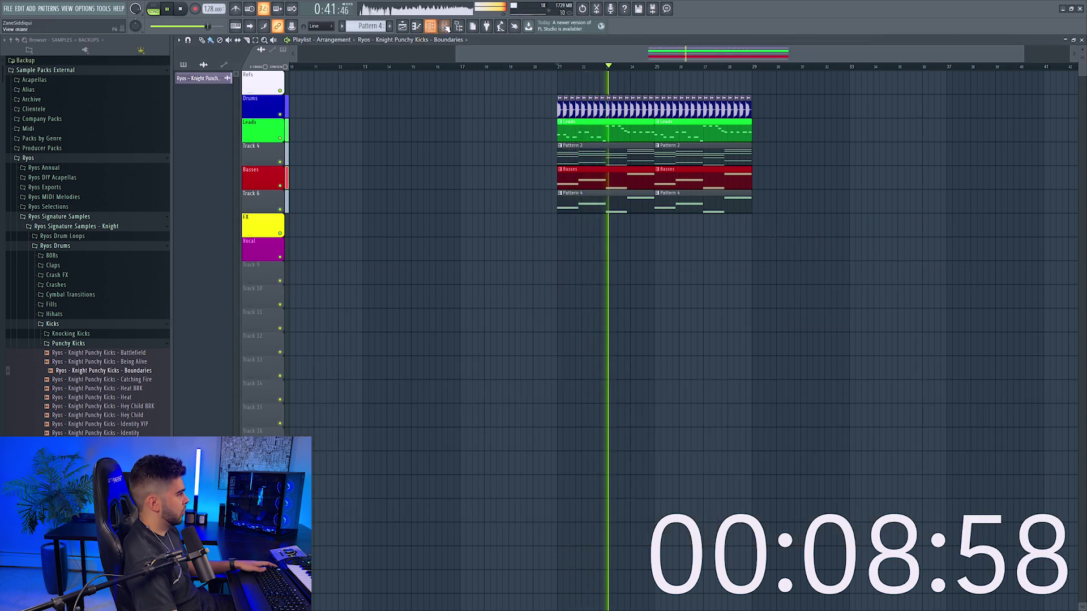
Copy the Kickstart effect from the lead grp mixer track onto the TruePianos track
key("F9")
left_click(974, 355)
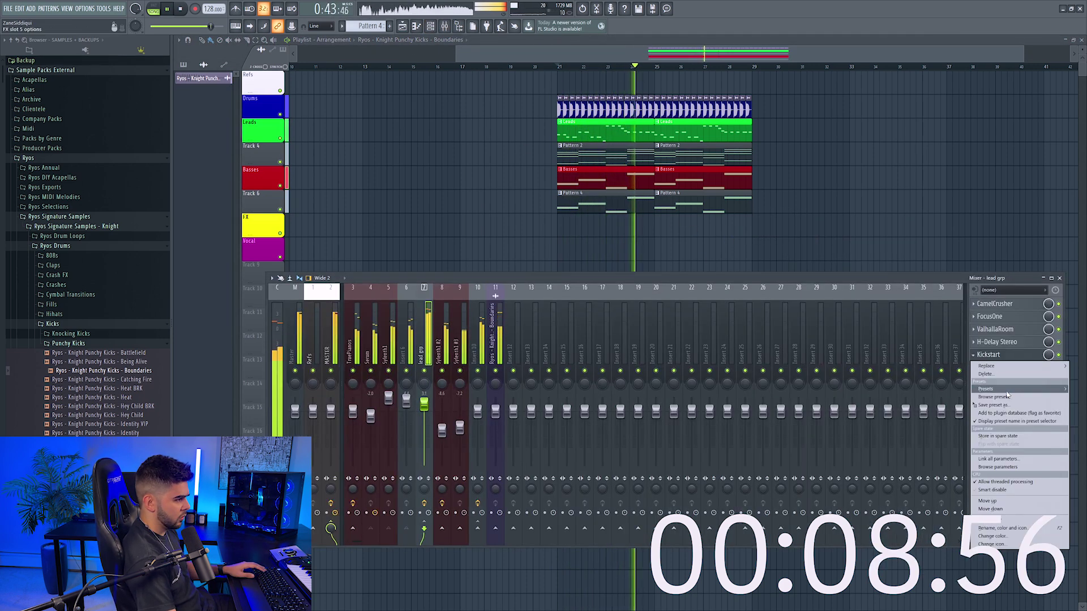
left_click_drag(988, 355, 351, 372)
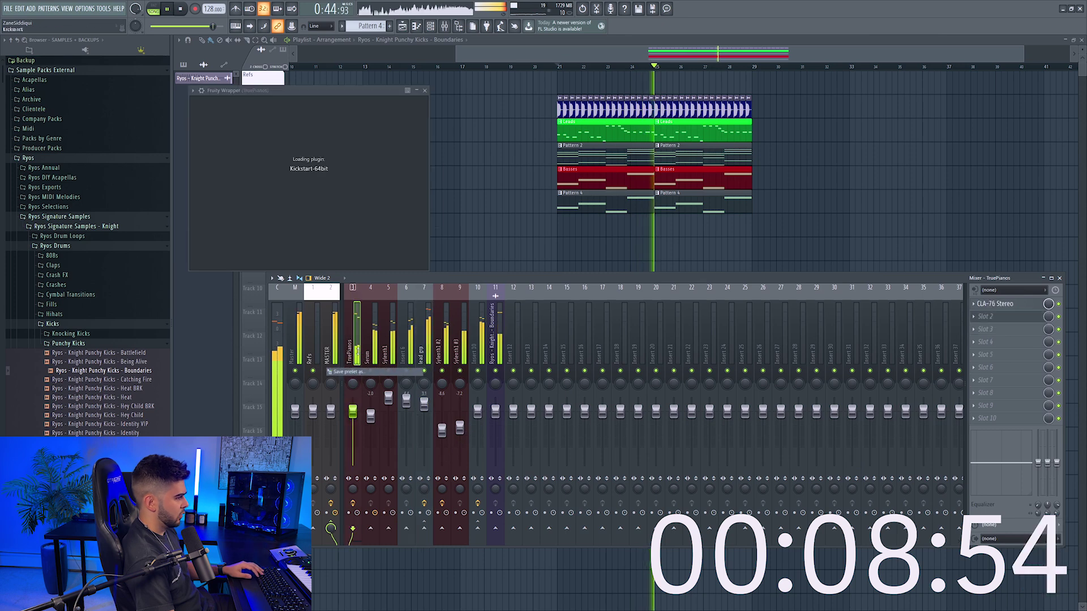
key("F9")
Insert an empty playlist track below Drums, stop playback and collapse the Kicks sample folder
left_click_drag(277, 284, 272, 128)
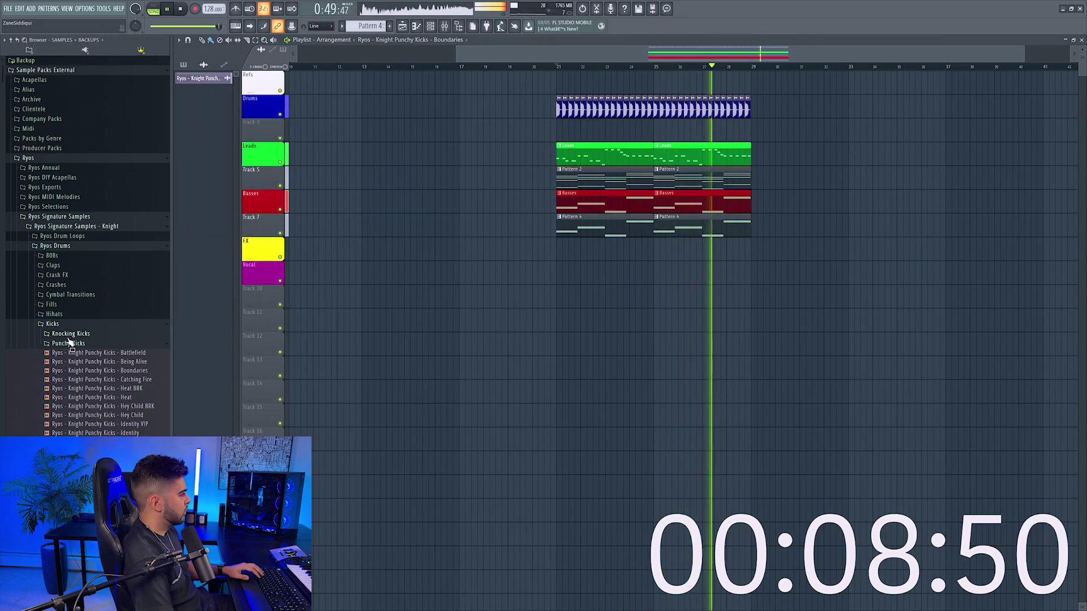
key("space")
left_click(54, 323)
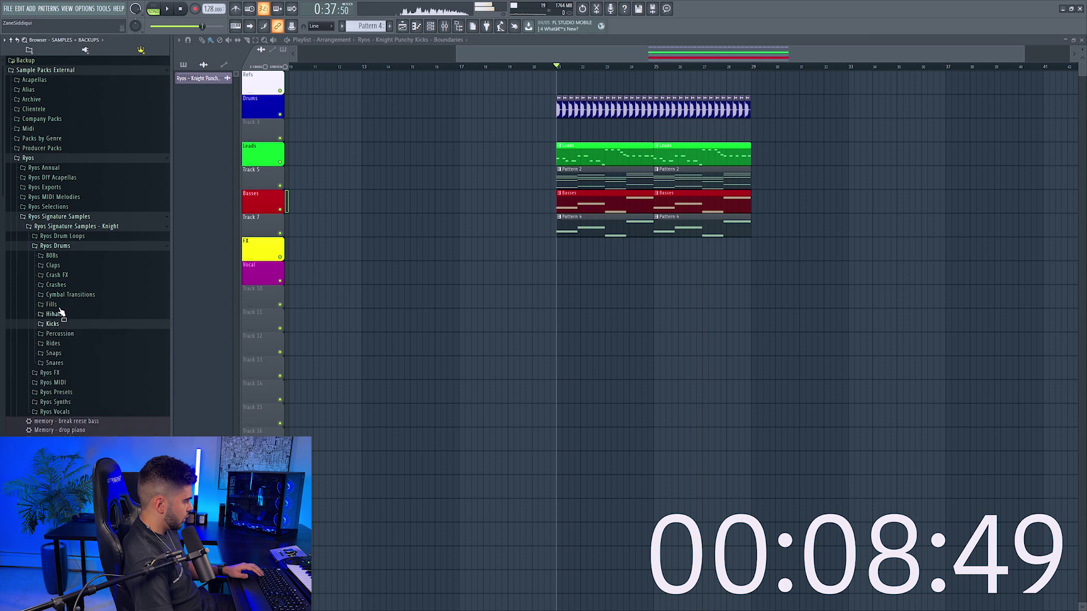
Place the Knight Clap Loops 4x4 - Being Alive sample at bar 21 below the kick and route it to mixer track 12 at a reduced volume
left_click(76, 237)
left_click(84, 256)
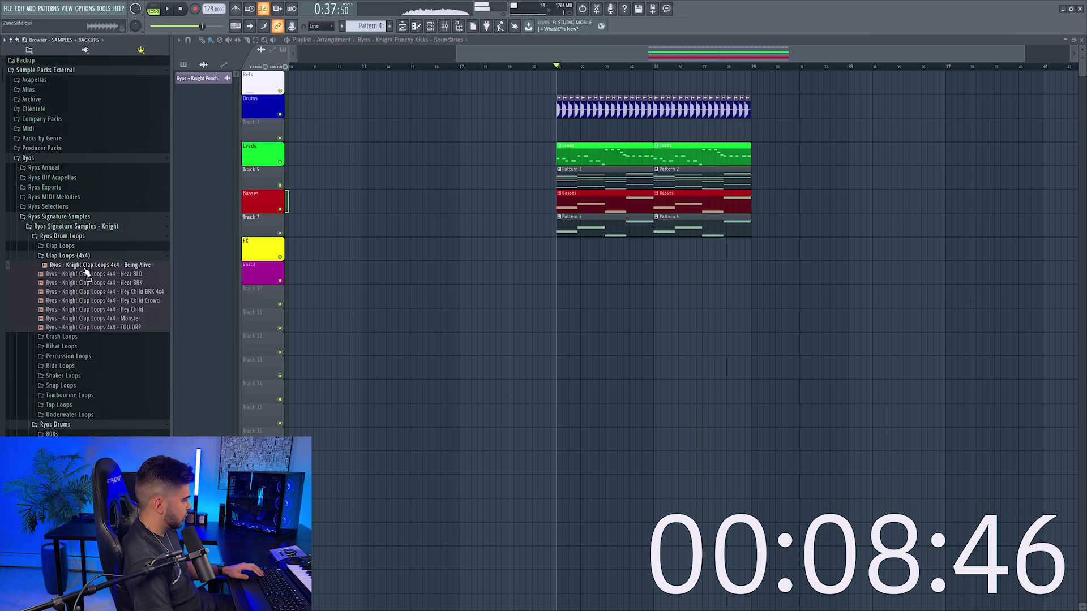
double_click(574, 129)
key("F9")
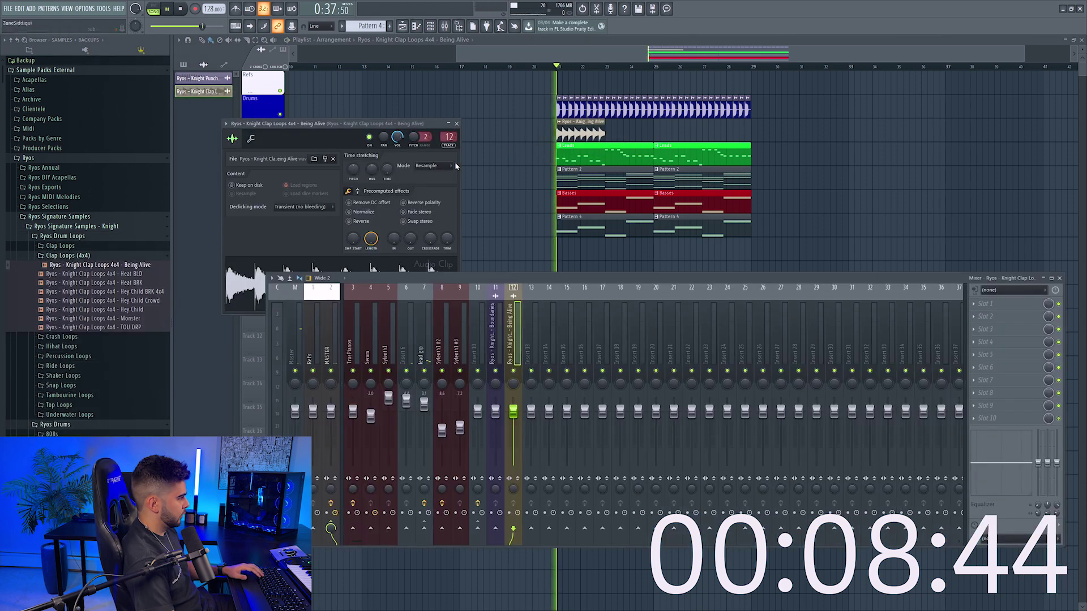
key("space")
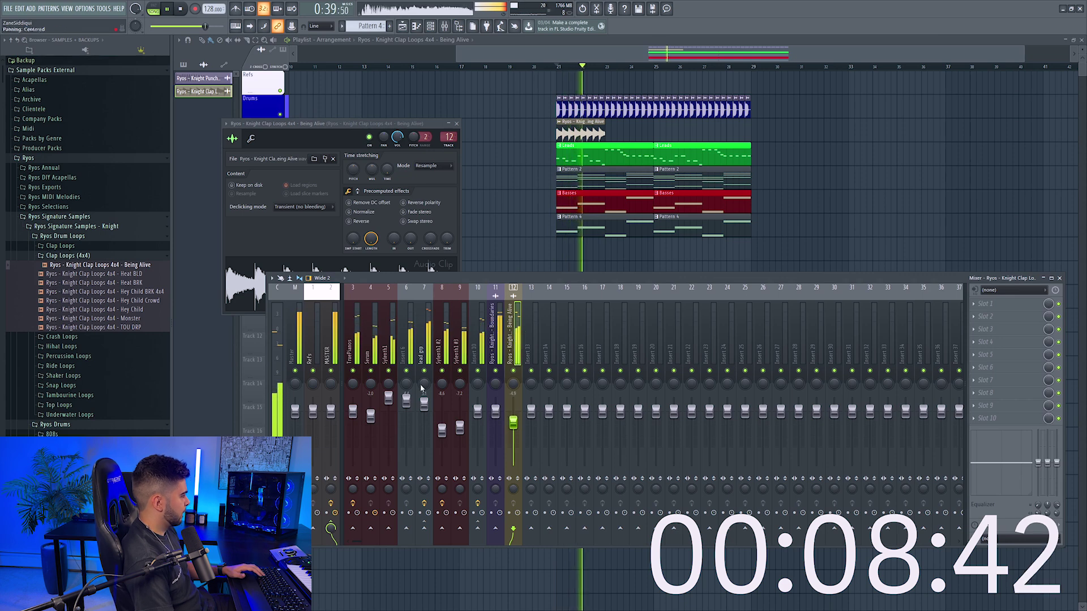
Replace the clap loop's sample with Knight Clap Loops 4x4 - Hey Child and repeat the clip through to bar 29
left_click_drag(156, 312, 283, 286)
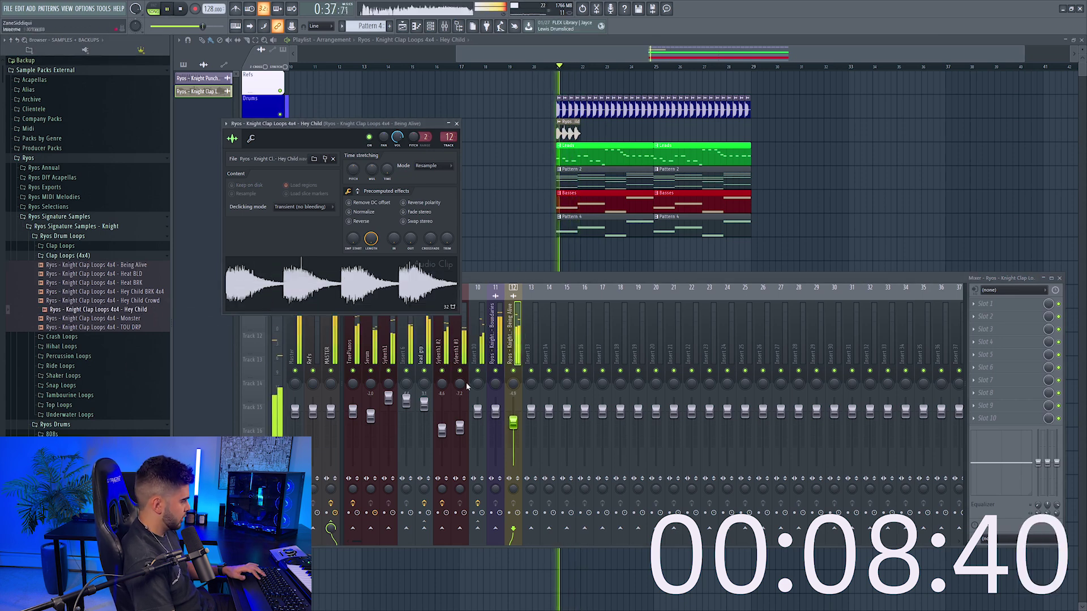
key("F12")
key("ctrl+b")
key("ctrl+b")
key("ctrl+b")
key("ctrl+b")
key("ctrl+b")
key("ctrl+b")
key("ctrl+b")
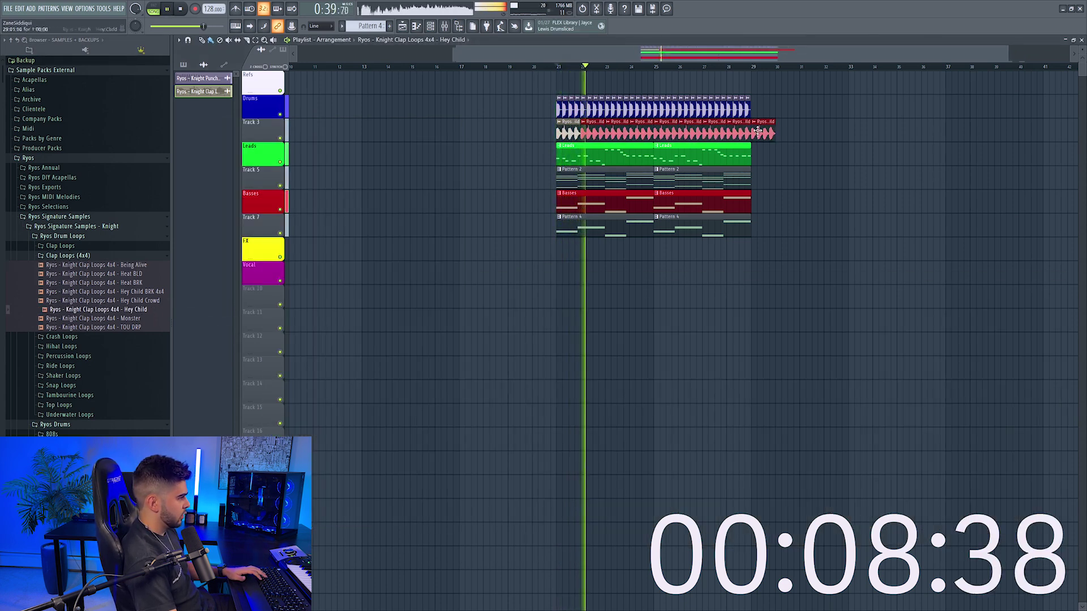
Insert an empty track above the clap loop and place the Knight Ride Loops - Hey Child sample on it at bar 21
right_click(278, 120)
left_click(296, 291)
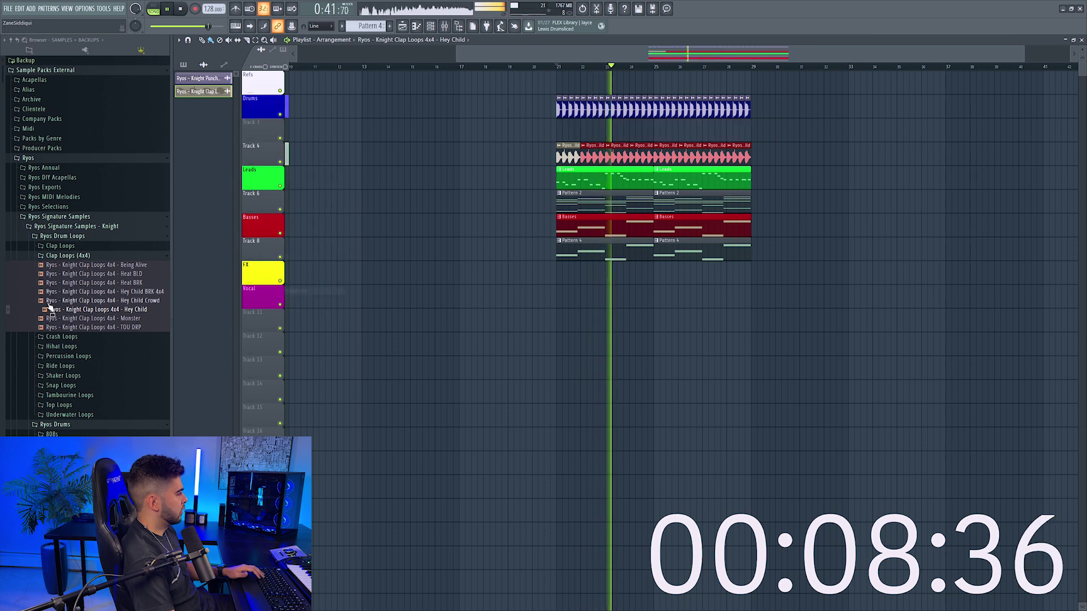
key("space")
left_click(62, 368)
left_click(81, 384)
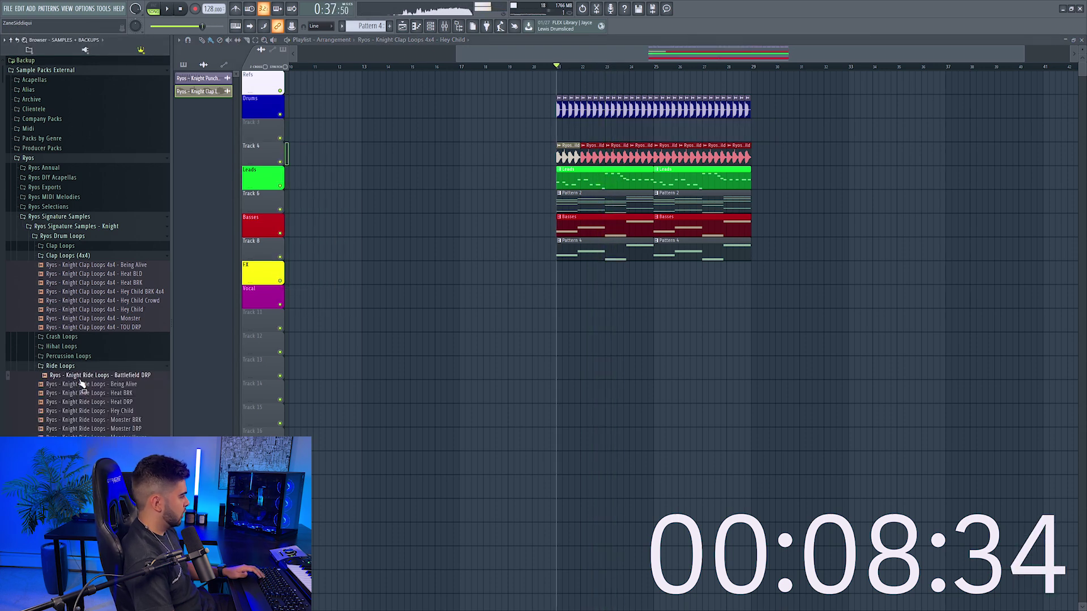
left_click(83, 385)
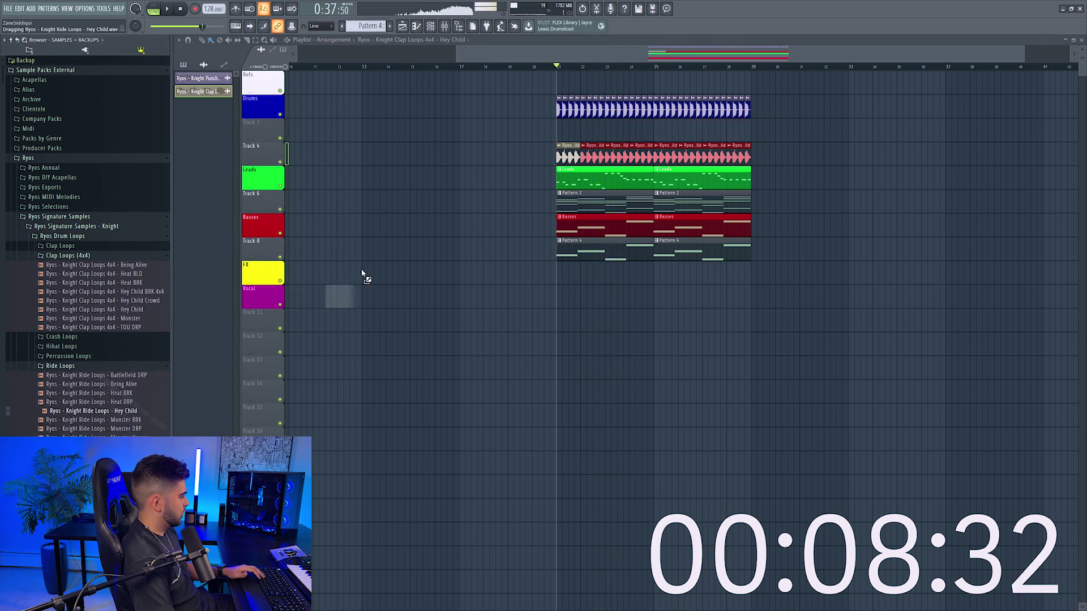
left_click_drag(554, 138, 559, 136)
double_click(566, 131)
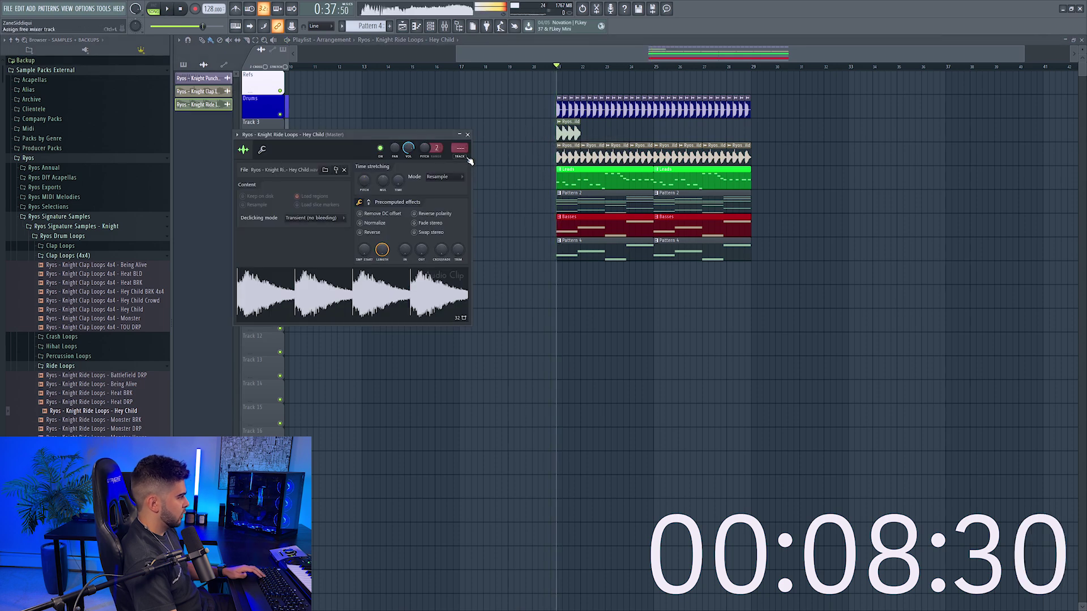
Route the ride loop to its own mixer track 13 and lower its volume to about -10.1 dB
left_click(459, 148)
key("space")
left_click_drag(530, 412, 530, 433)
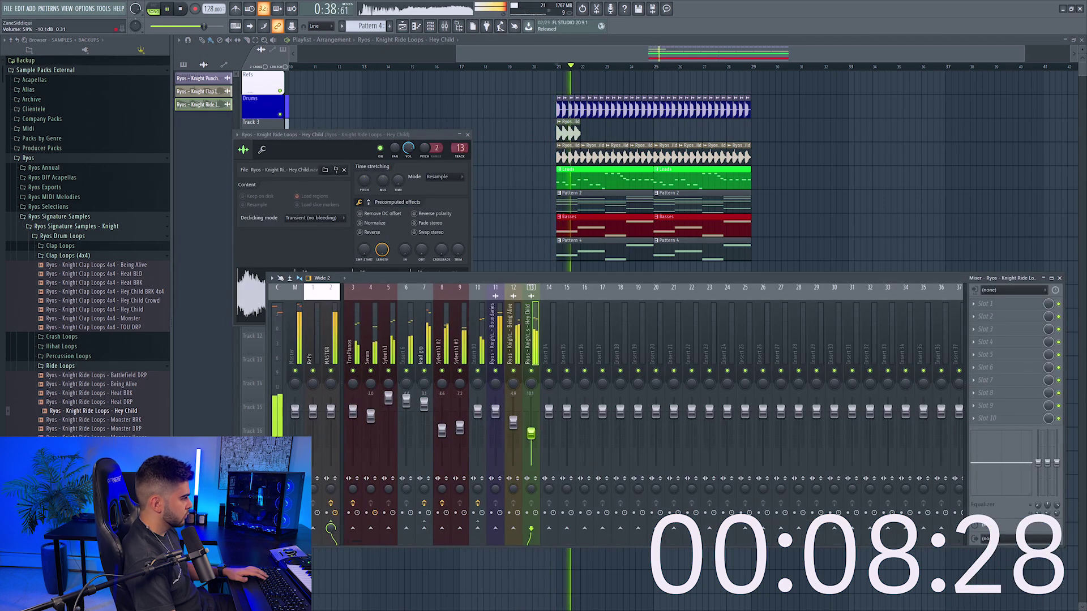
Repeat the ride loop clip through to bar 29 and lower its mixer volume to about -13.1 dB
left_click_drag(565, 140, 750, 136)
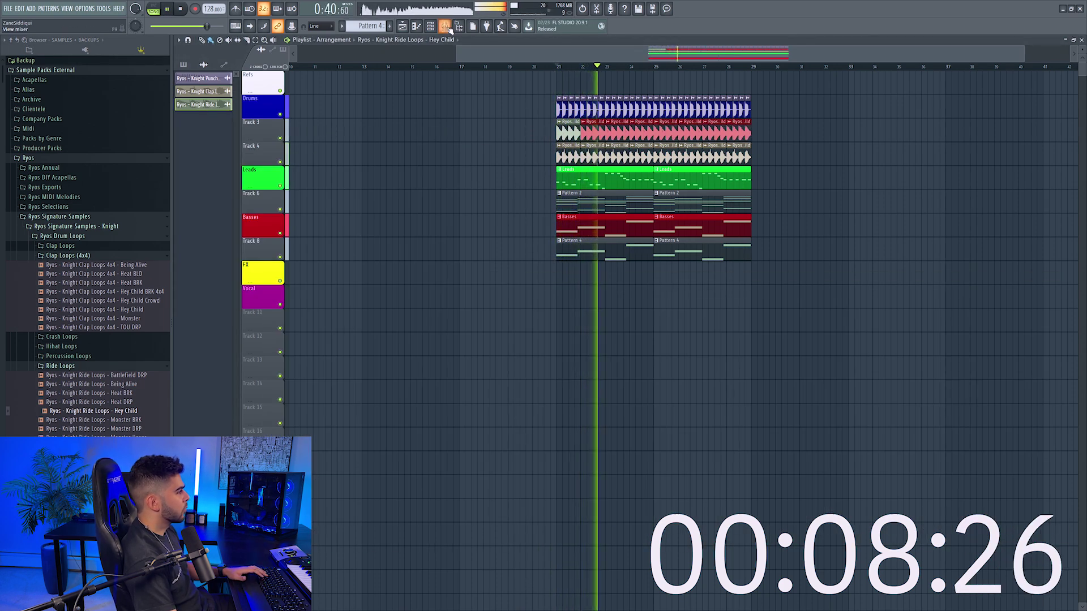
key("F9")
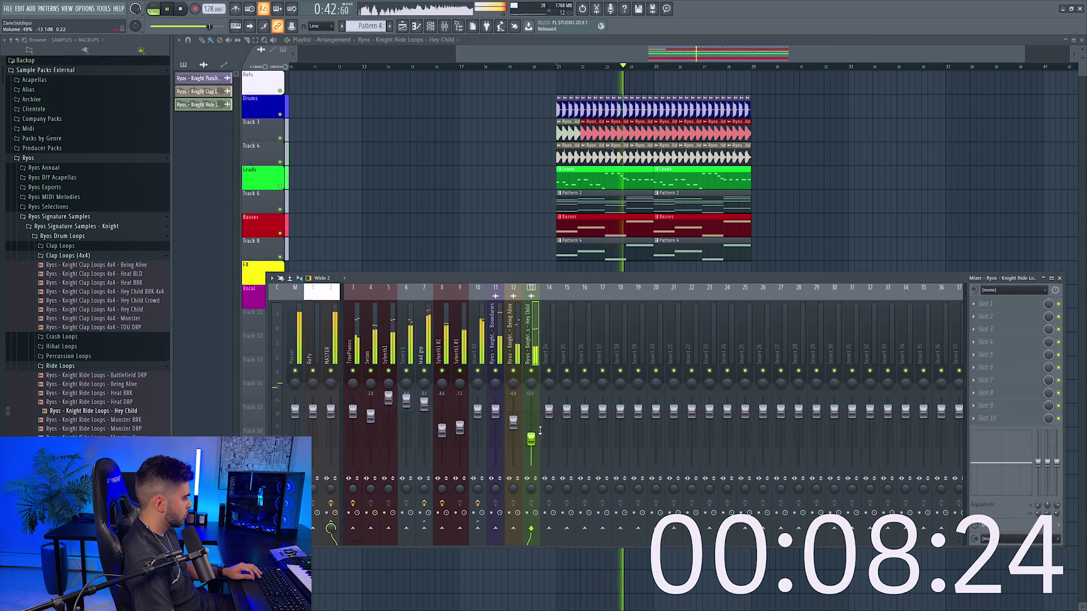
key("F9")
Copy the TruePianos chord notes from Pattern 2 and create a new empty pattern
double_click(595, 193)
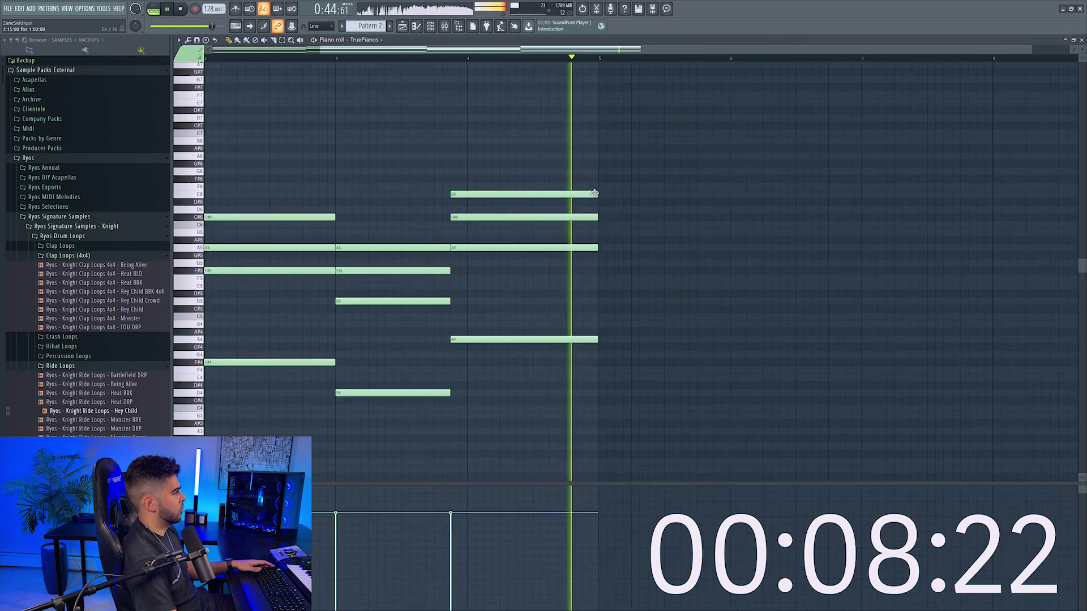
key("F6")
right_click(644, 232)
key("Escape")
key("F6")
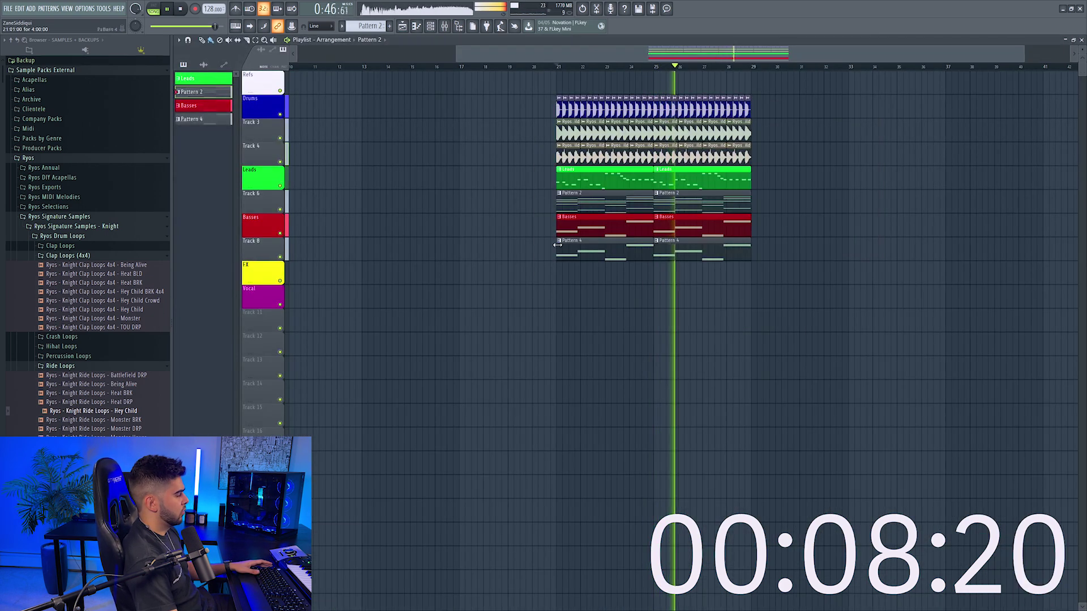
key("F6")
right_click(644, 232)
key("Escape")
key("space")
scroll(369, 26, "down", 2)
scroll(382, 26, "down", 1)
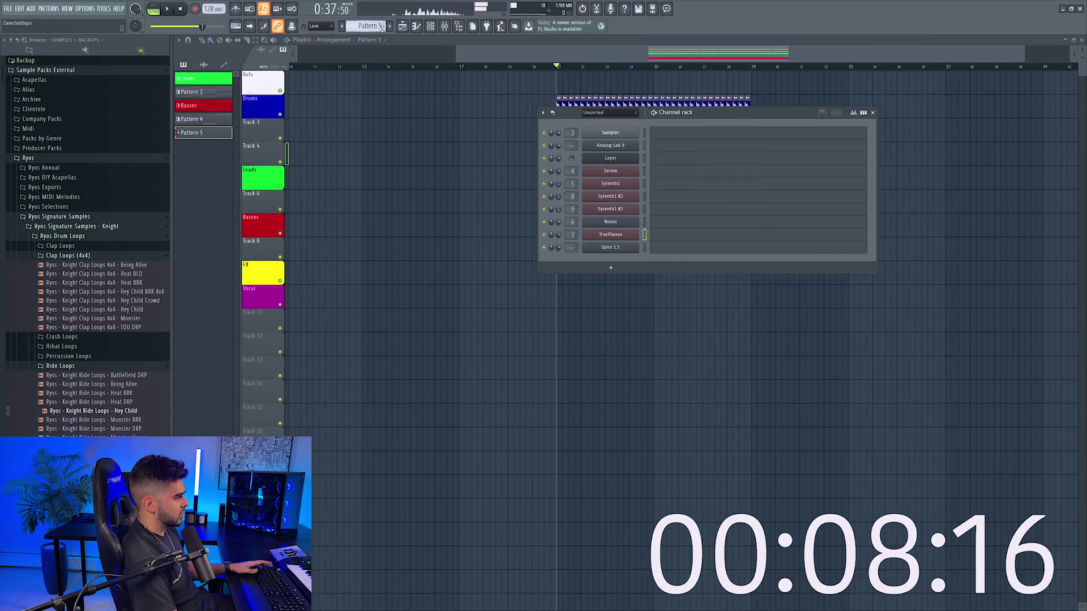
Clone the Serum channel and paste the copied chord notes into the clone
left_click(610, 267)
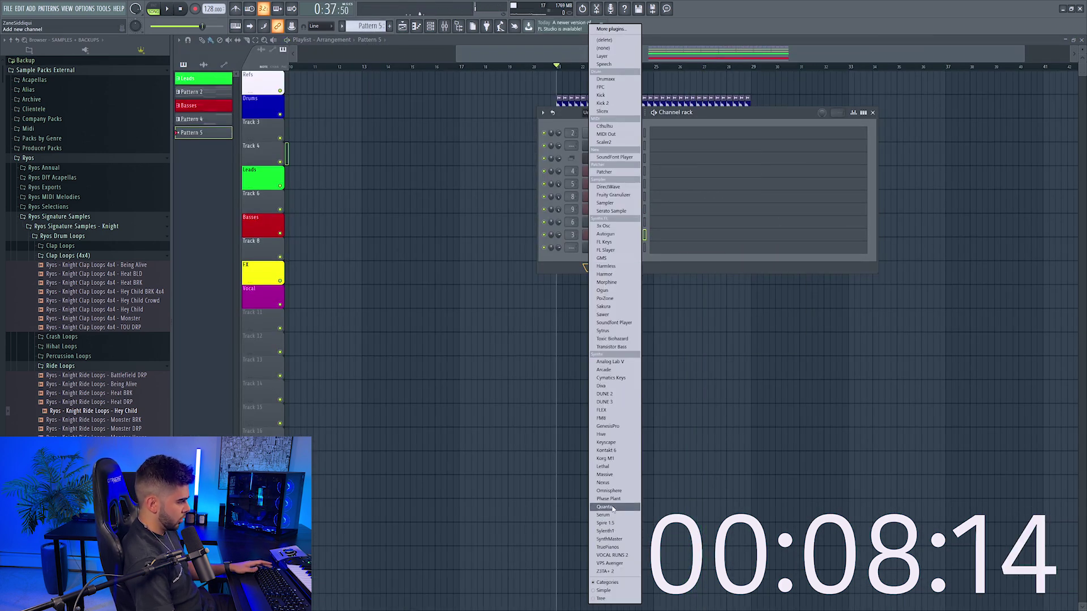
left_click(562, 247)
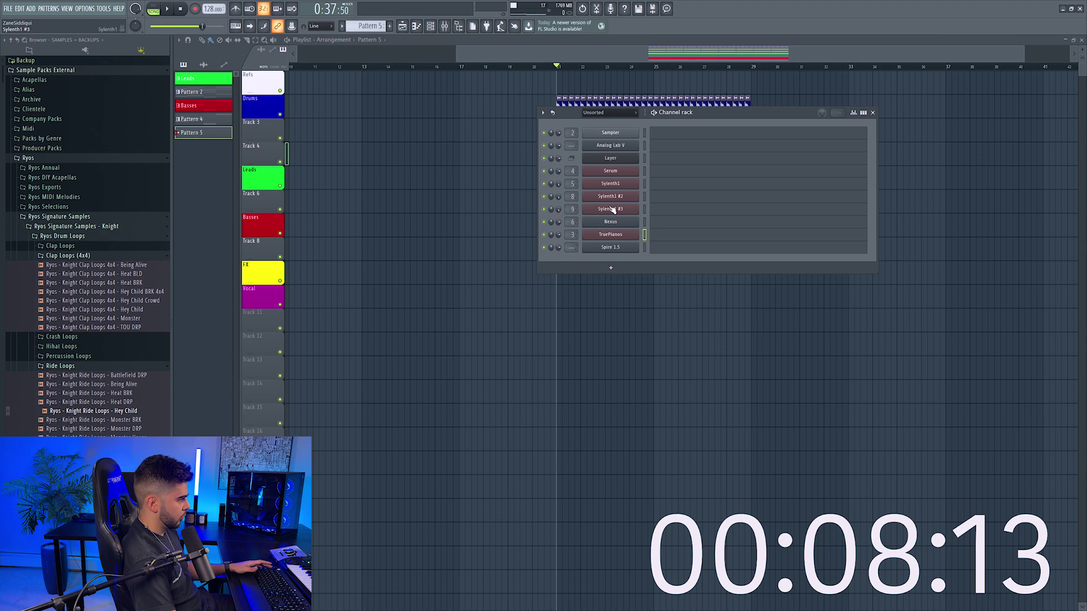
right_click(619, 175)
left_click(662, 244)
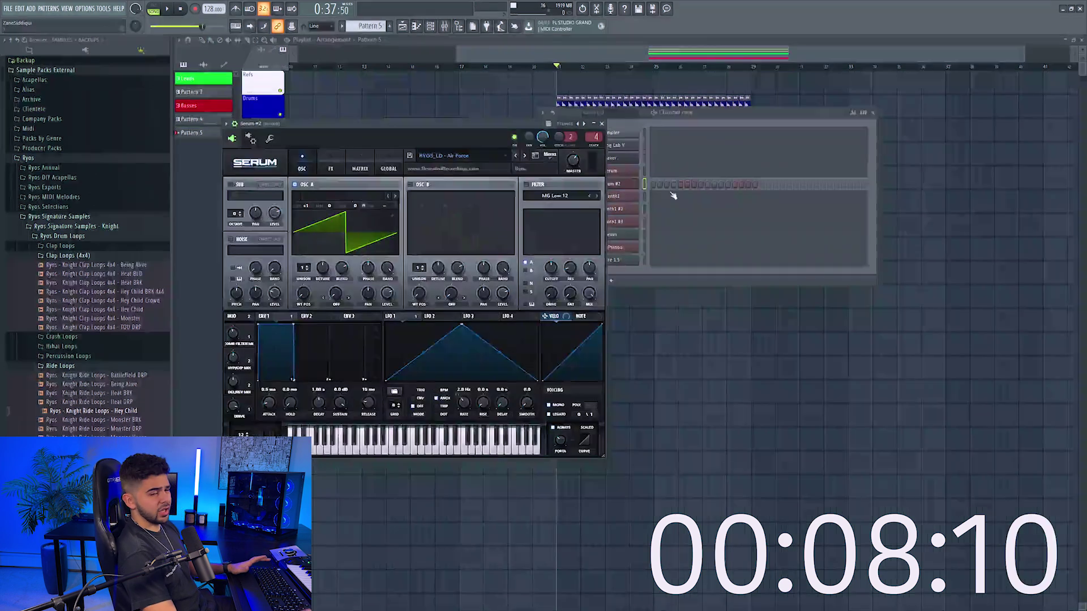
right_click(646, 183)
left_click(729, 199)
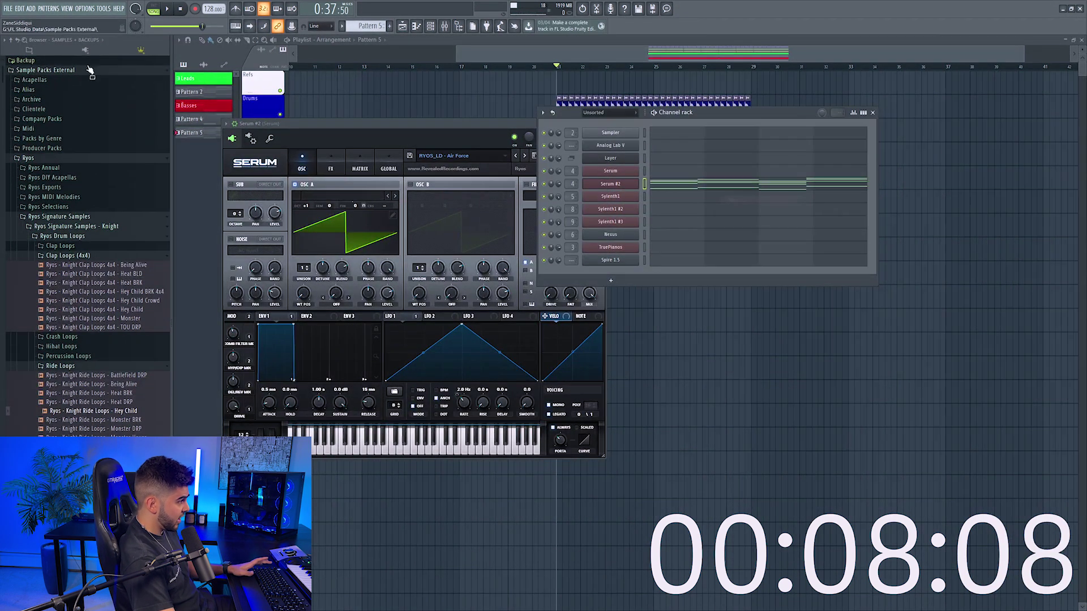
Audition the Ryos lead presets following Air Force in the cloned Serum while the new pattern plays on its own
left_click(154, 6)
left_click(169, 9)
left_click(525, 156)
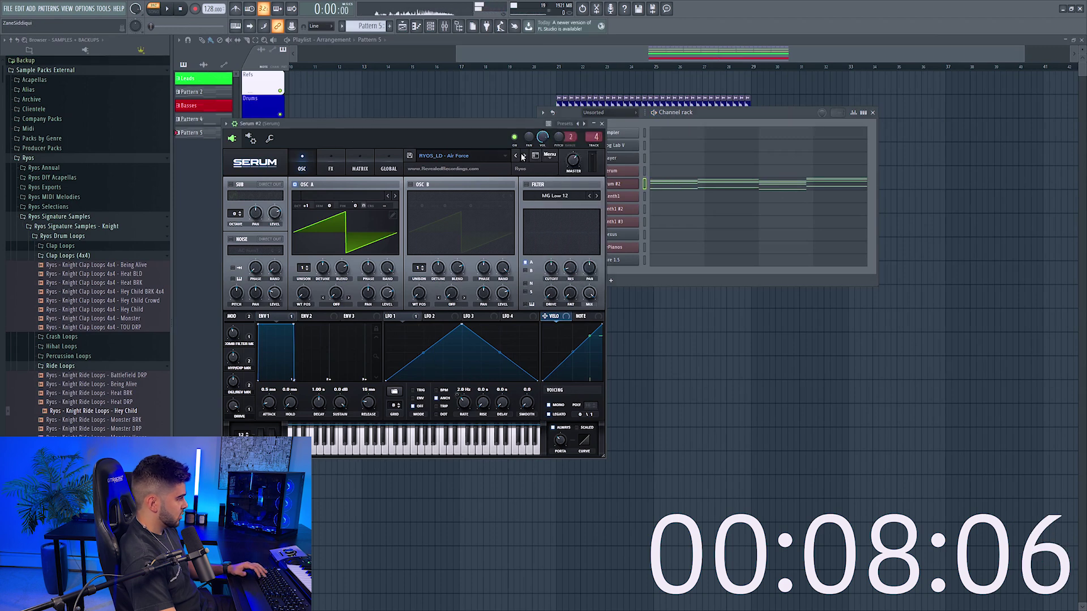
left_click(525, 157)
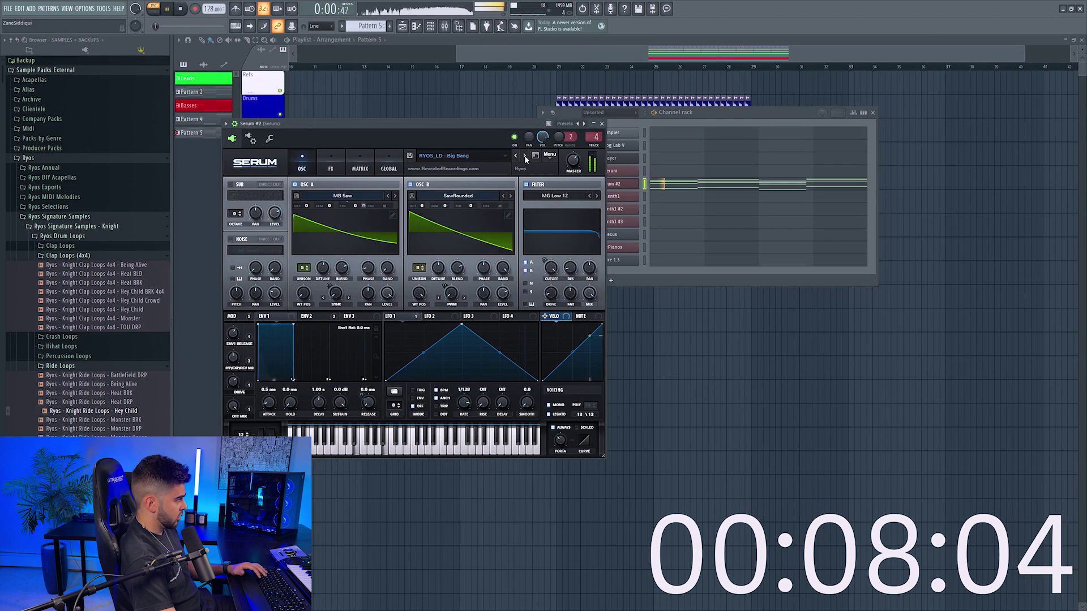
key("space")
Try the RYOS_CH - Ultimate Hypersaw preset in the cloned Serum and settle on RYOS_CH - Big Delight
left_click(484, 159)
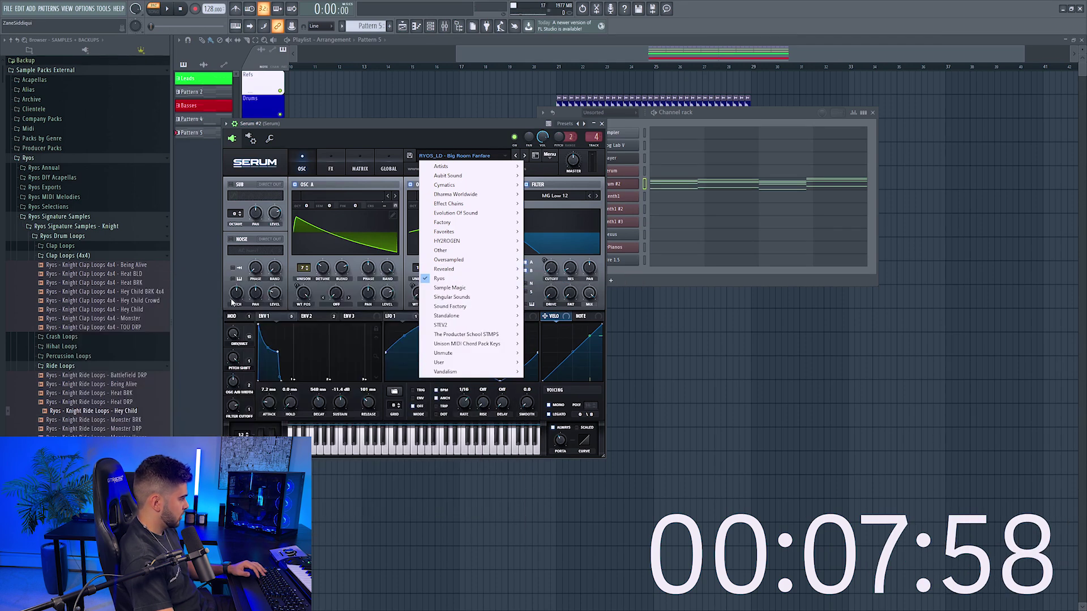
mouse_move(562, 279)
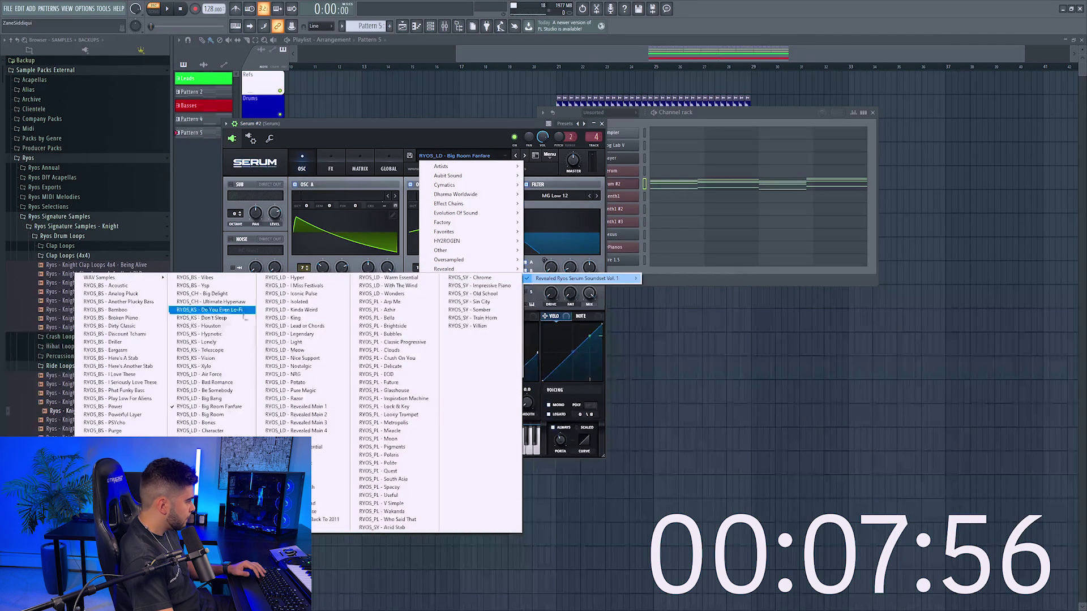
left_click(234, 302)
key("space")
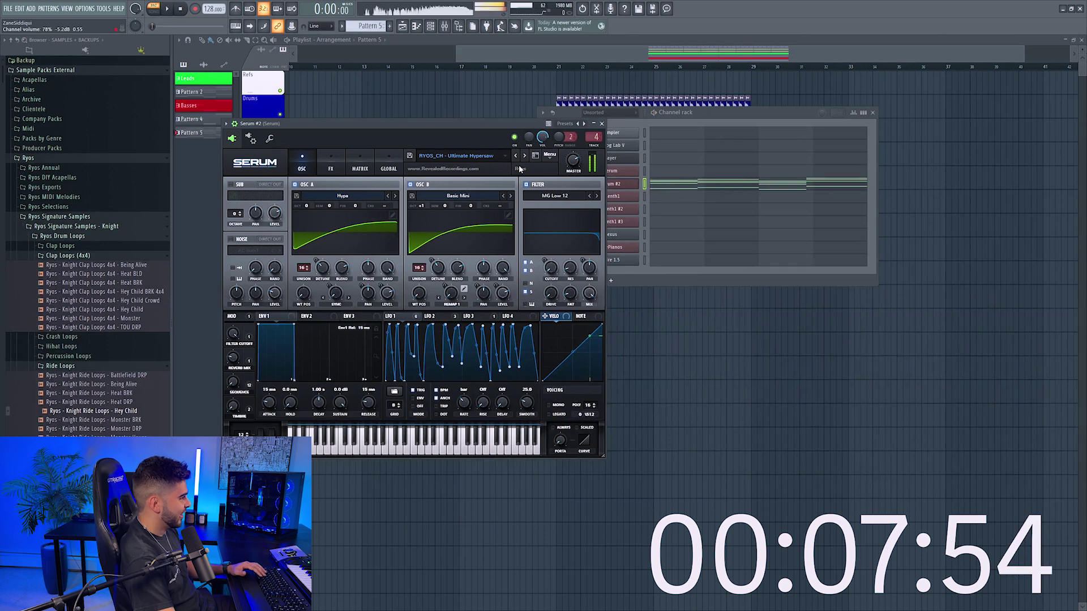
left_click(524, 157)
key("space")
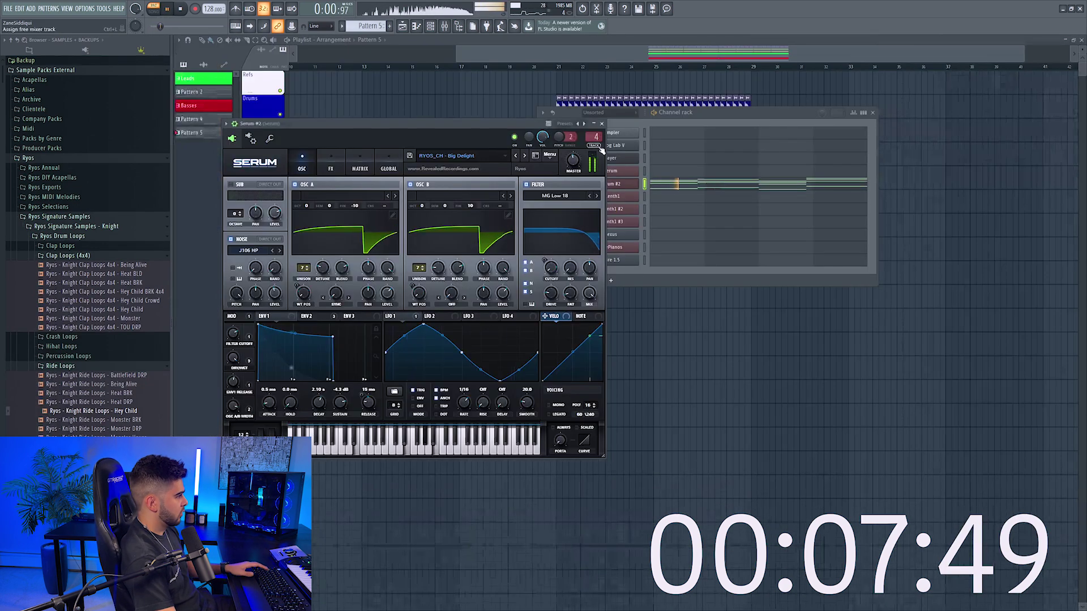
Route the cloned Serum to mixer track 14 and copy the Kickstart effect onto it from the TruePianos mixer track
left_click(600, 147)
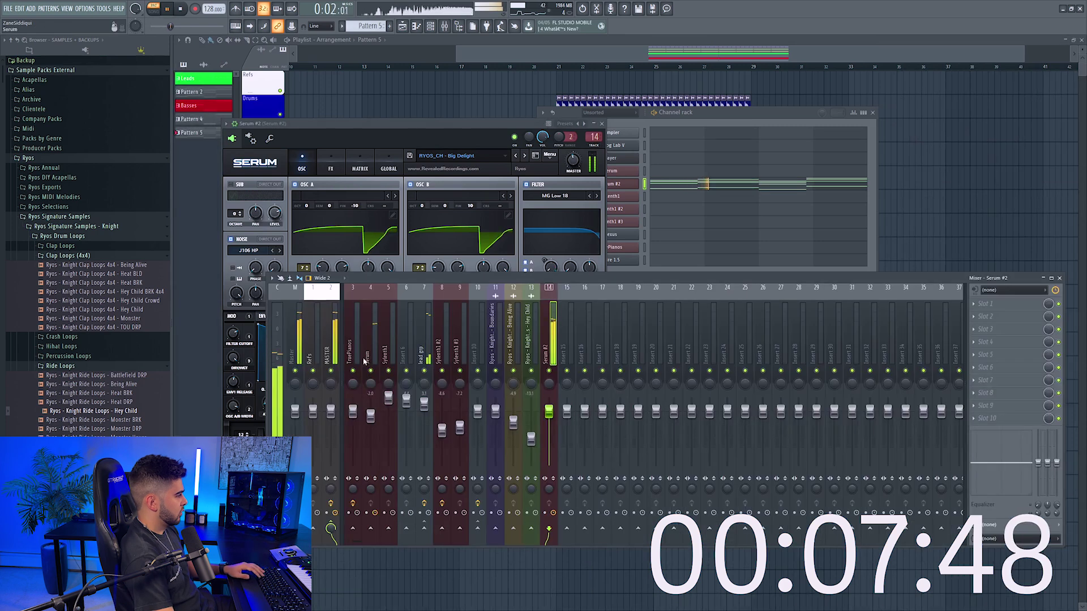
left_click(978, 327)
key("Escape")
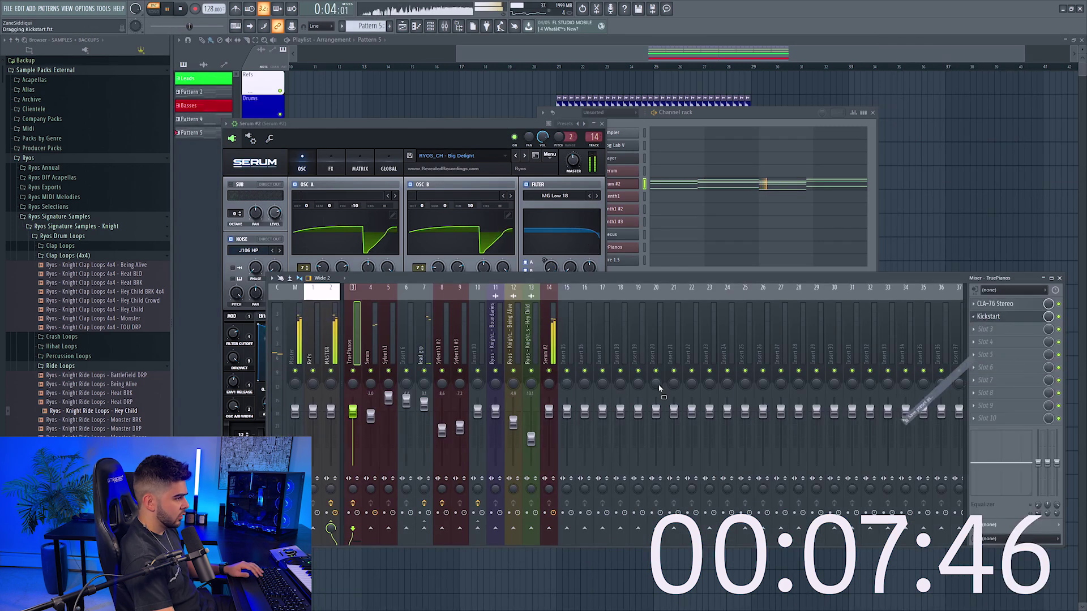
left_click(549, 351)
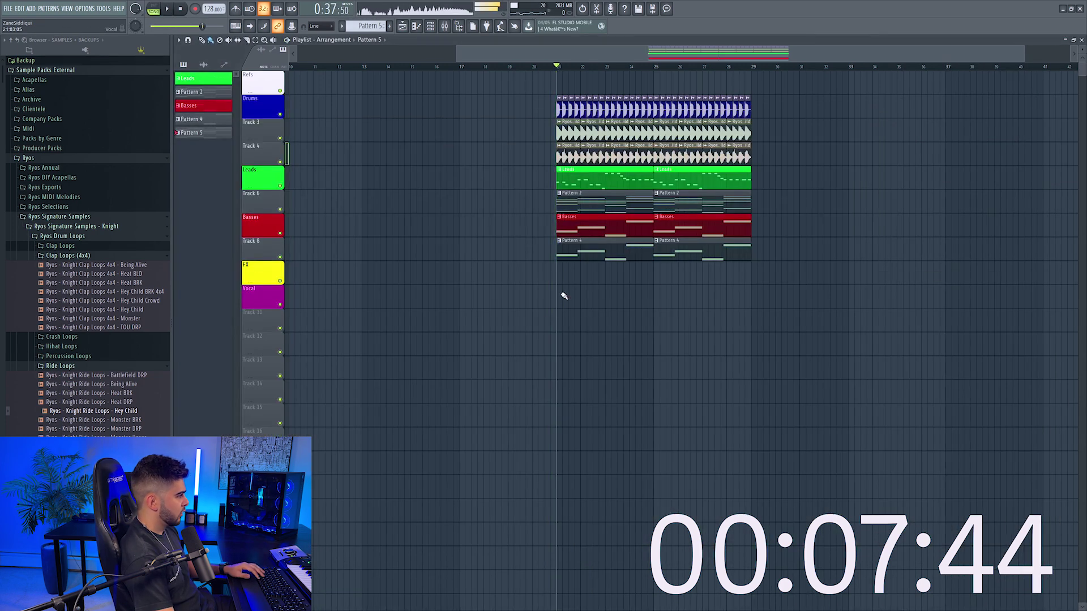
Insert an empty track above FX and lay out the new chord pattern on it twice, from bar 21 to bar 29
left_click_drag(563, 296, 585, 321)
key("ctrl+Insert")
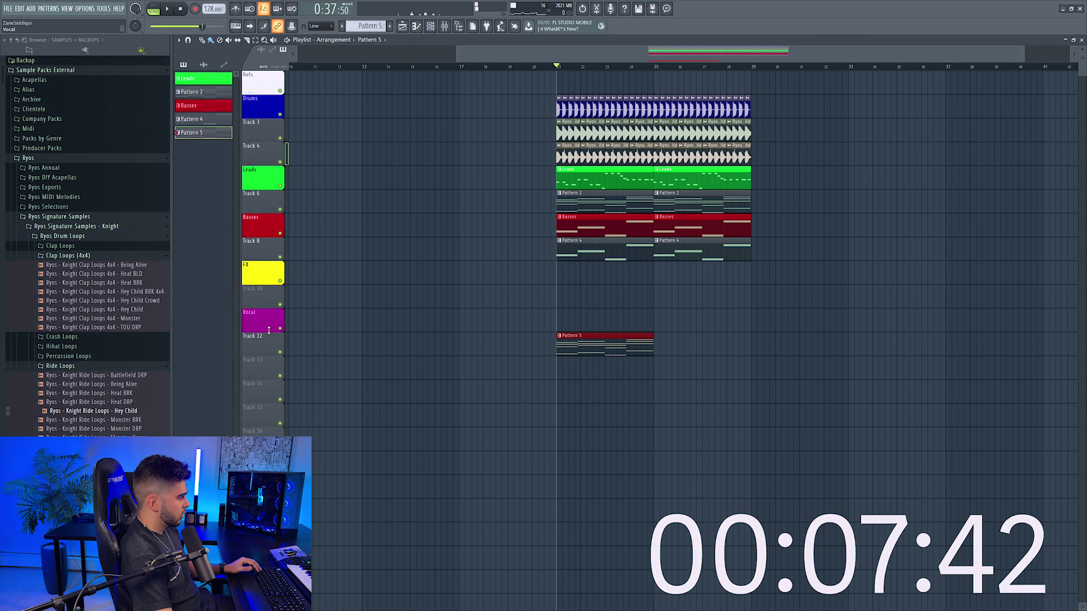
left_click_drag(269, 328, 272, 275)
left_click(665, 279)
double_click(670, 279)
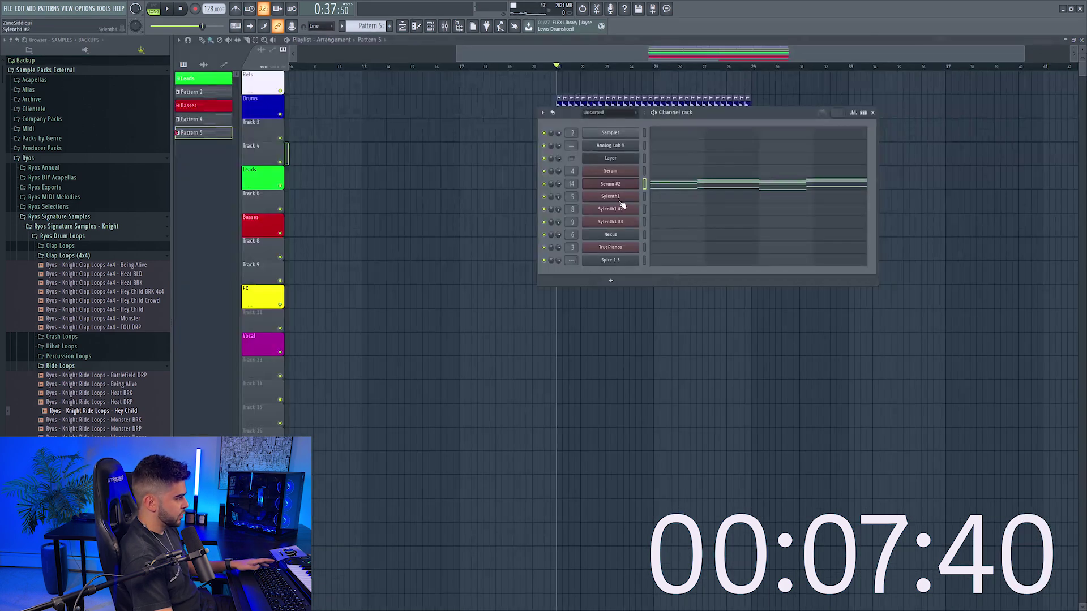
Copy the Serum #2 chord notes and play the arrangement from bar 21
right_click(615, 186)
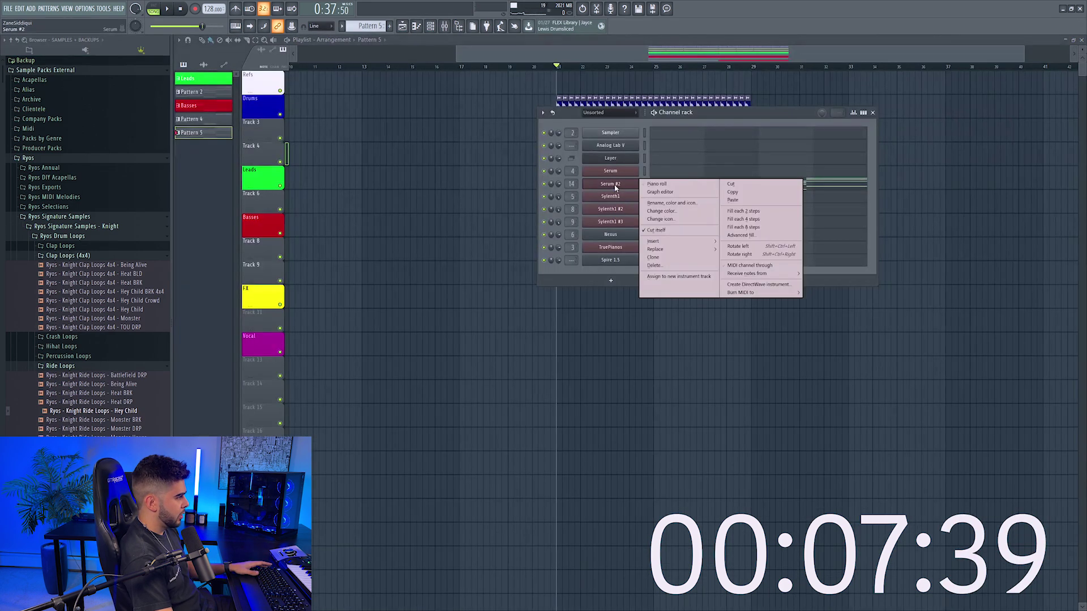
left_click(745, 194)
key("F6")
key("space")
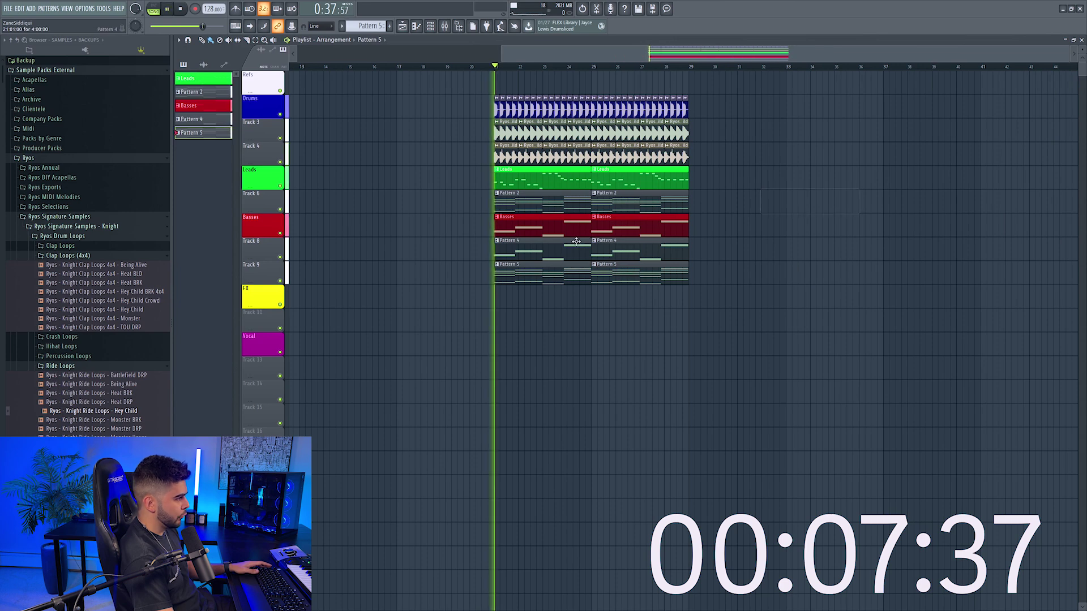
Copy the Basses pattern's Sylenth1 #2 notes onto a newly added Serum channel in a new pattern, Pattern 6
double_click(525, 234)
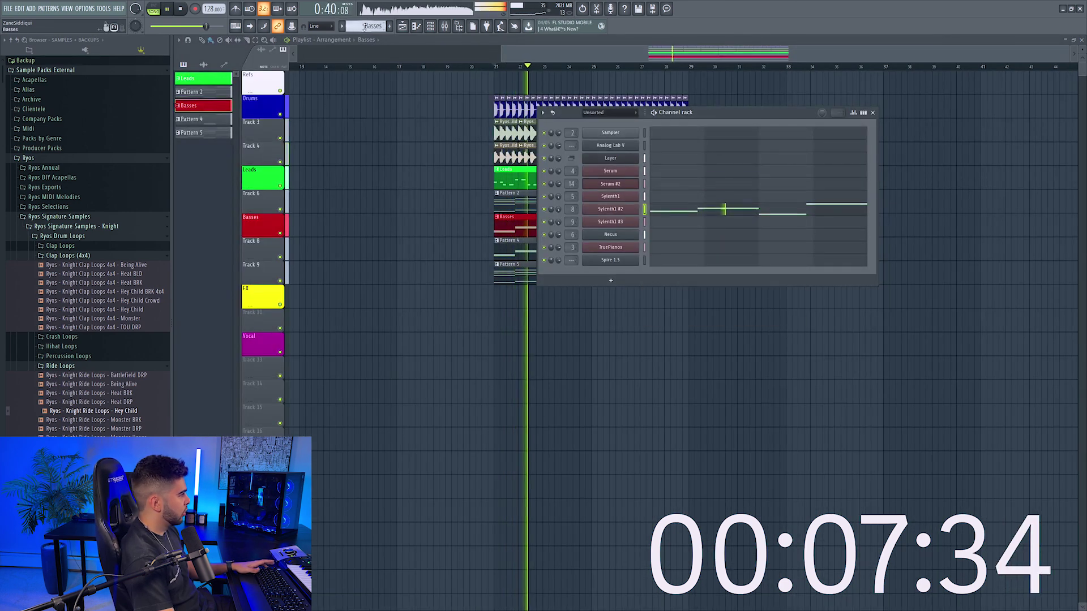
key("F4")
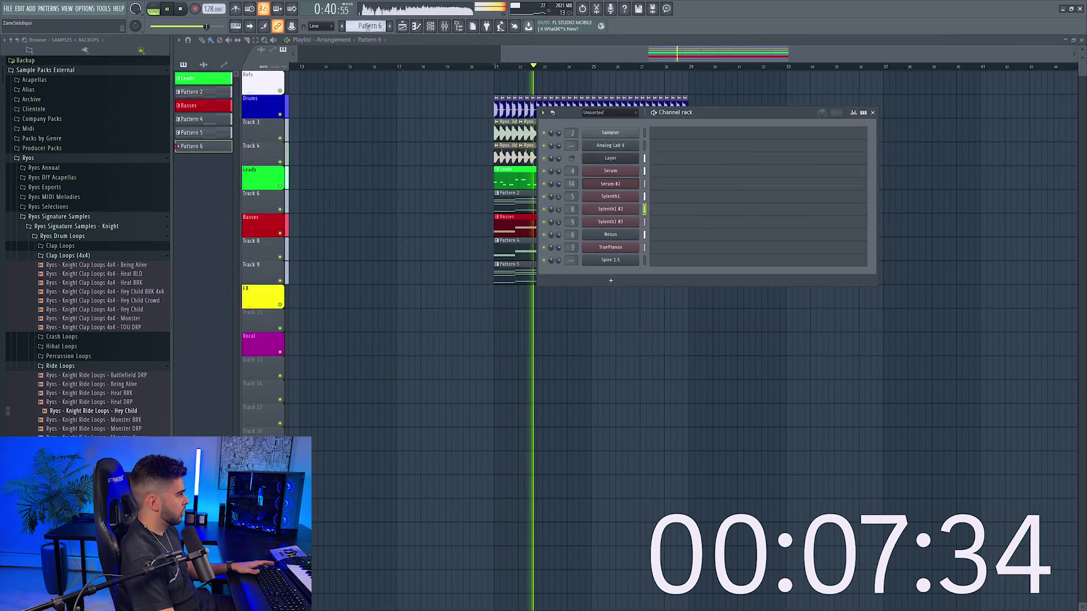
left_click(610, 282)
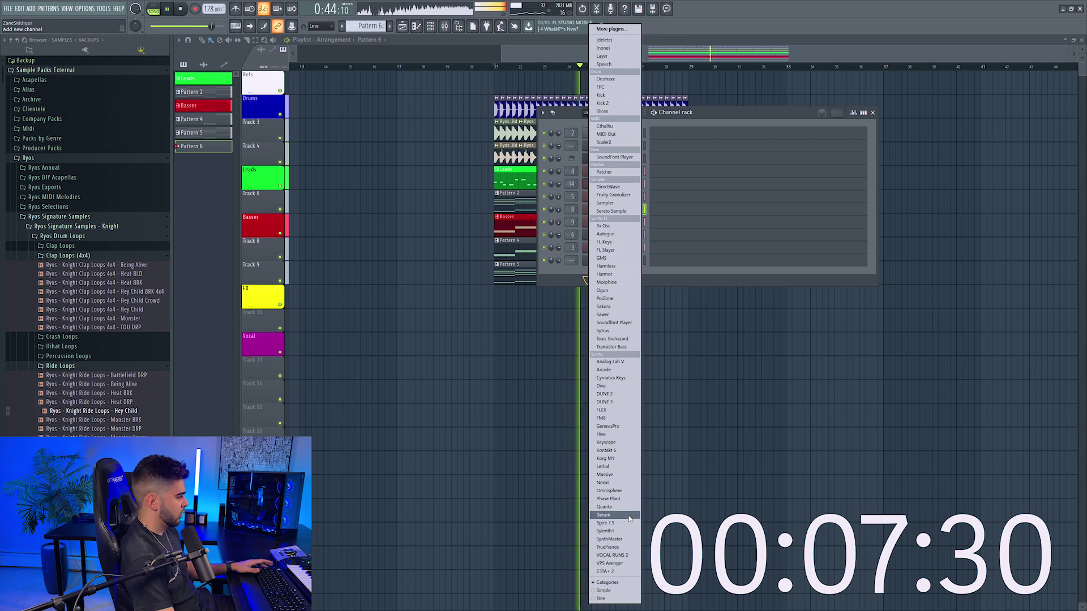
left_click(629, 519)
right_click(626, 275)
left_click(728, 284)
key("l")
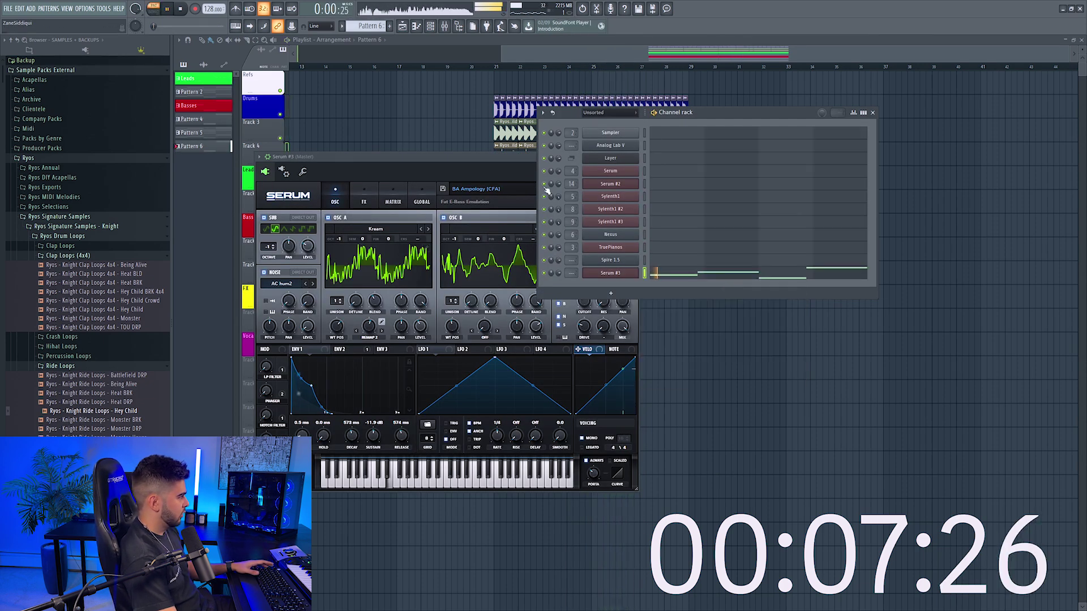
Load the RYOS_BS - Simple Gritty 1 preset in Serum #3 and route the channel to mixer track 15
left_click(627, 275)
left_click(478, 189)
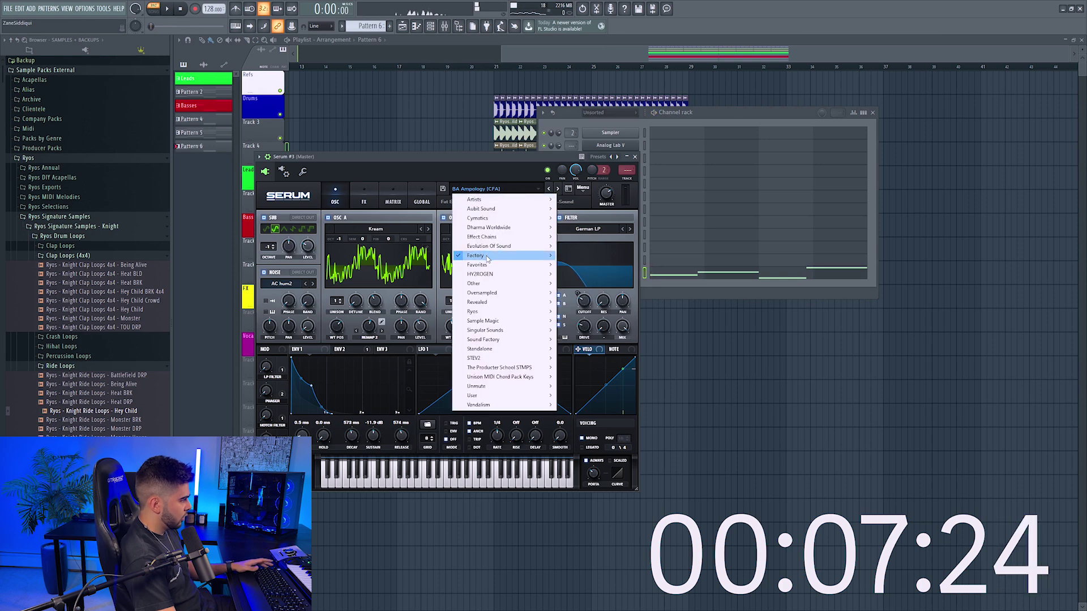
mouse_move(487, 259)
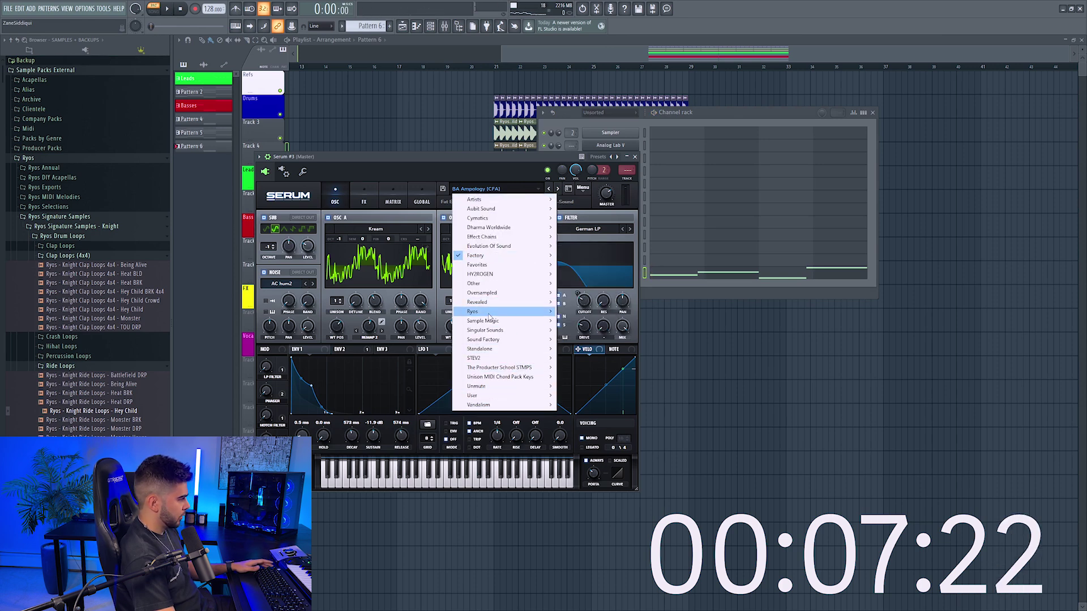
mouse_move(587, 317)
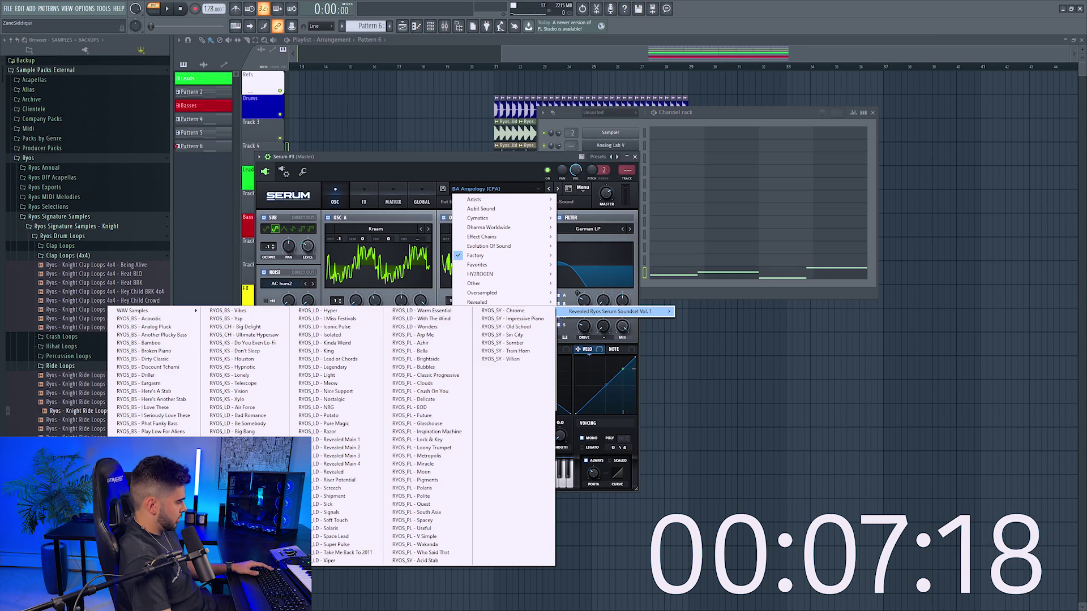
left_click(149, 498)
key("ctrl+l")
key("F9")
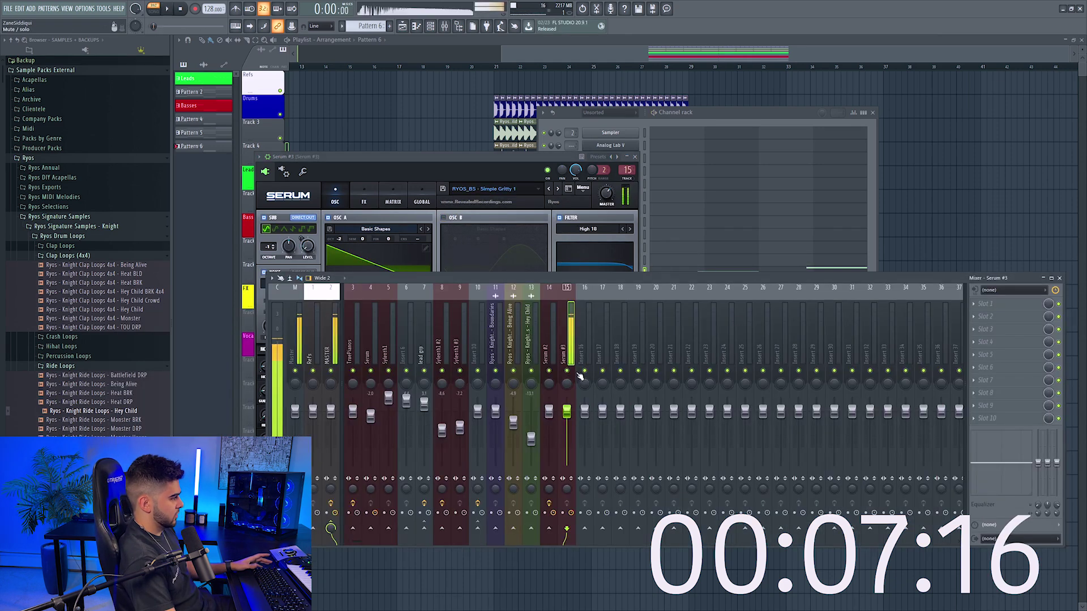
Audition the following bass presets in Serum #3 and settle on RYOS_BS - Slasher
left_click(558, 189)
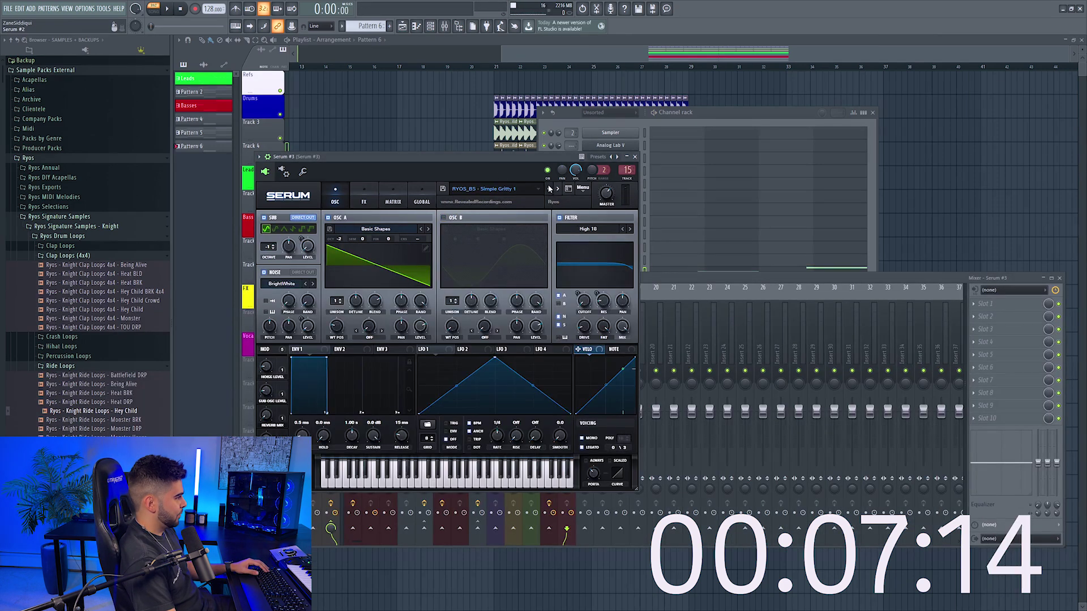
left_click(558, 189)
left_click(558, 189)
key("space")
left_click(558, 189)
left_click(559, 189)
key("space")
Add EQuality to the Serum #3 mixer track with a boost near 1 kHz, a dip near 3 kHz and a 75 Hz low cut
left_click(988, 308)
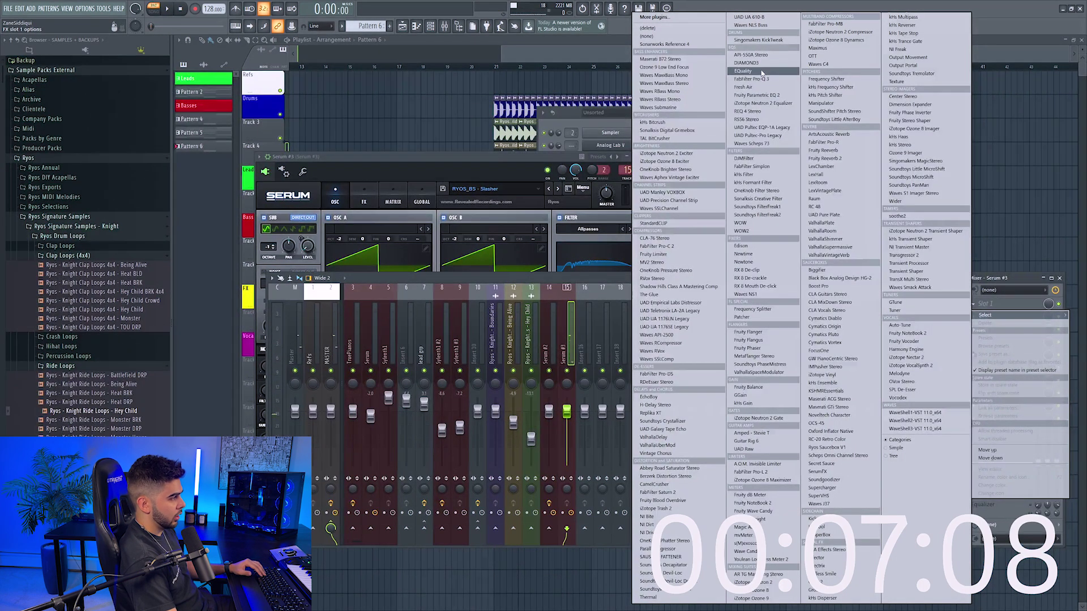
left_click(743, 71)
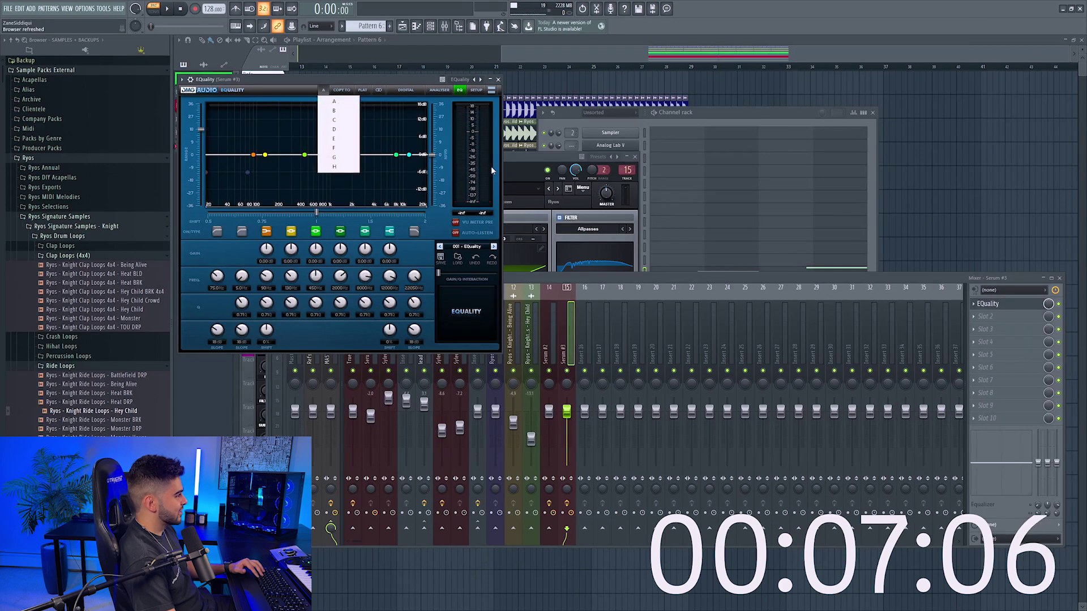
left_click_drag(304, 155, 364, 178)
key("space")
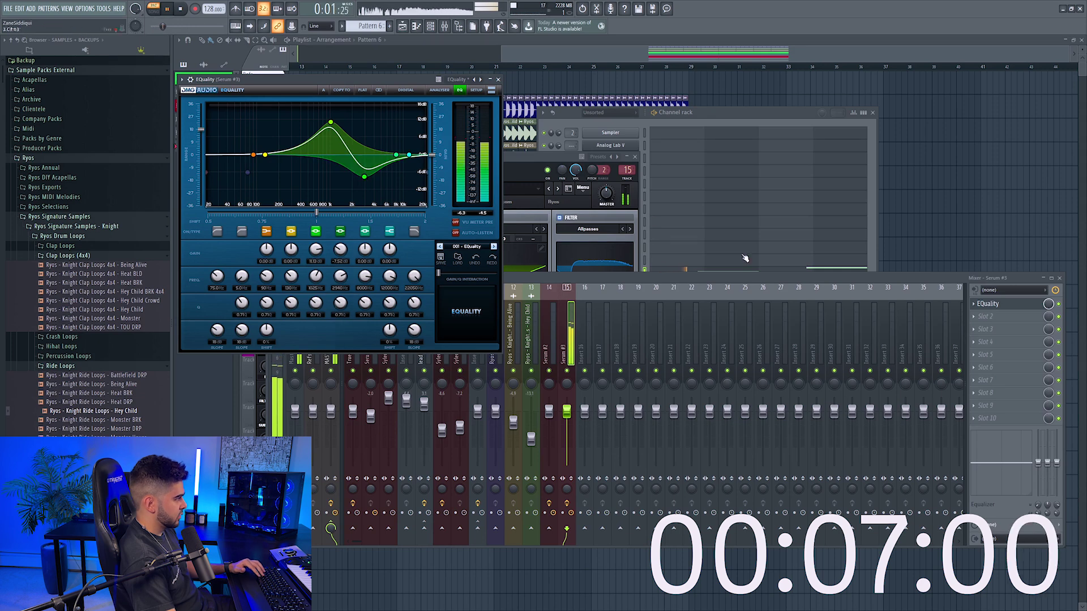
key("space")
left_click(218, 232)
key("space")
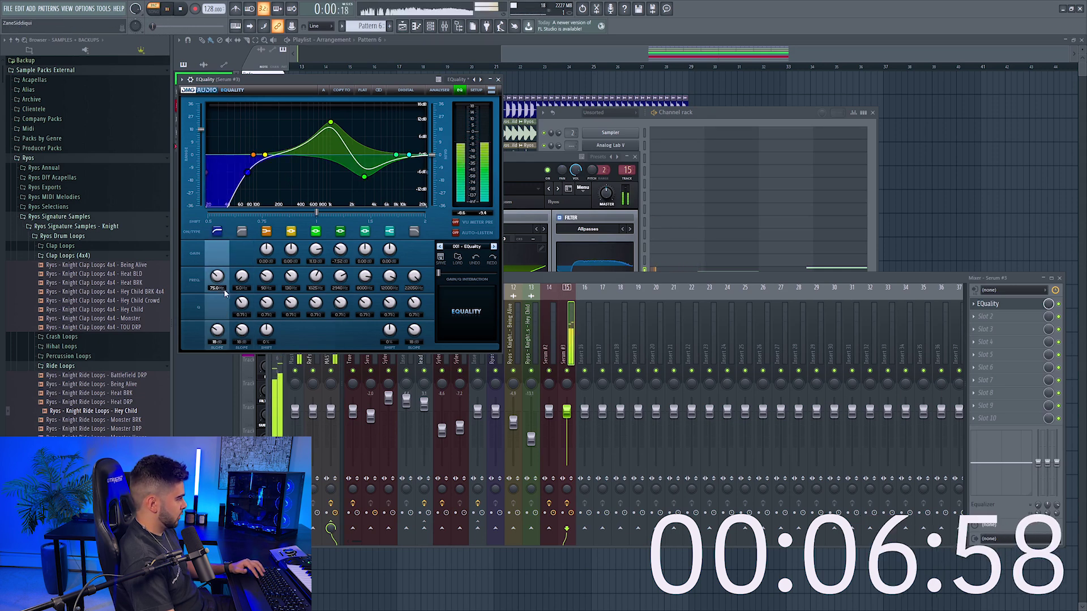
Add Soundtoys Decapitator after EQuality on the Serum #3 mixer track and set its Drive to about 6.5
left_click(984, 320)
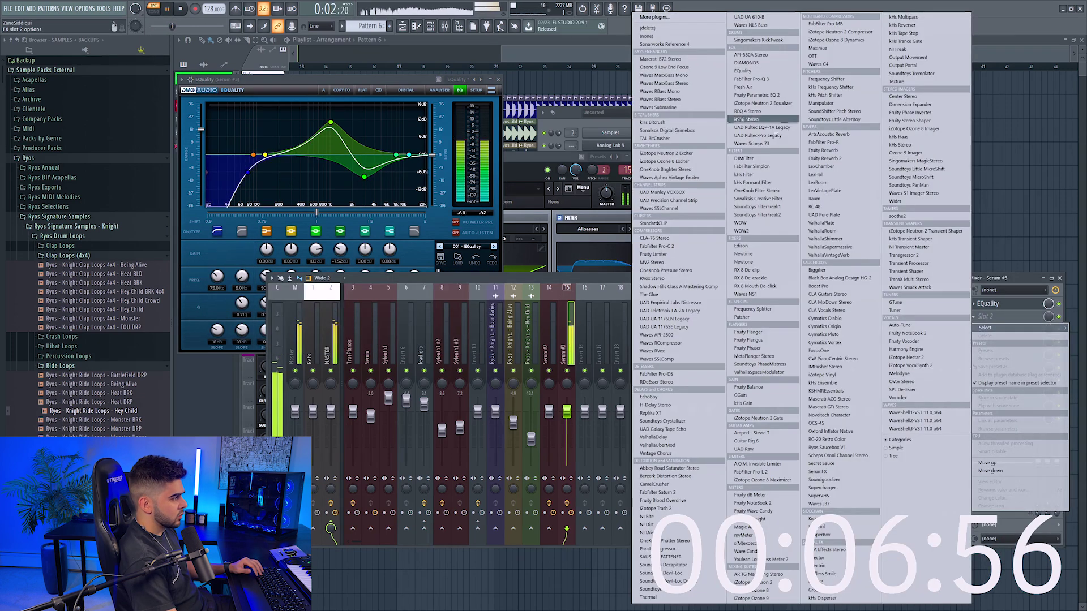
left_click(680, 566)
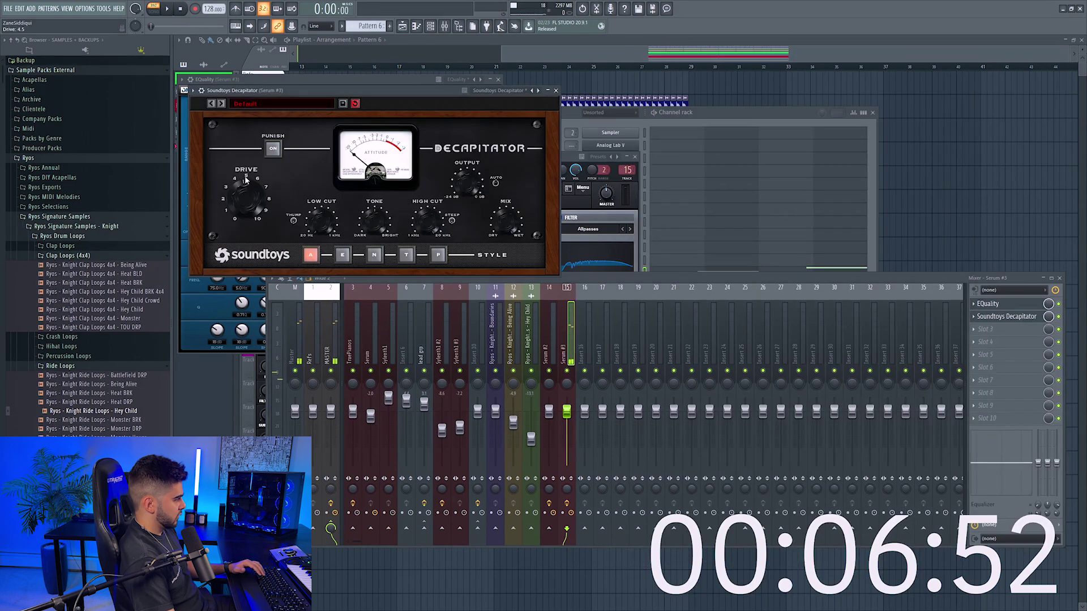
key("space")
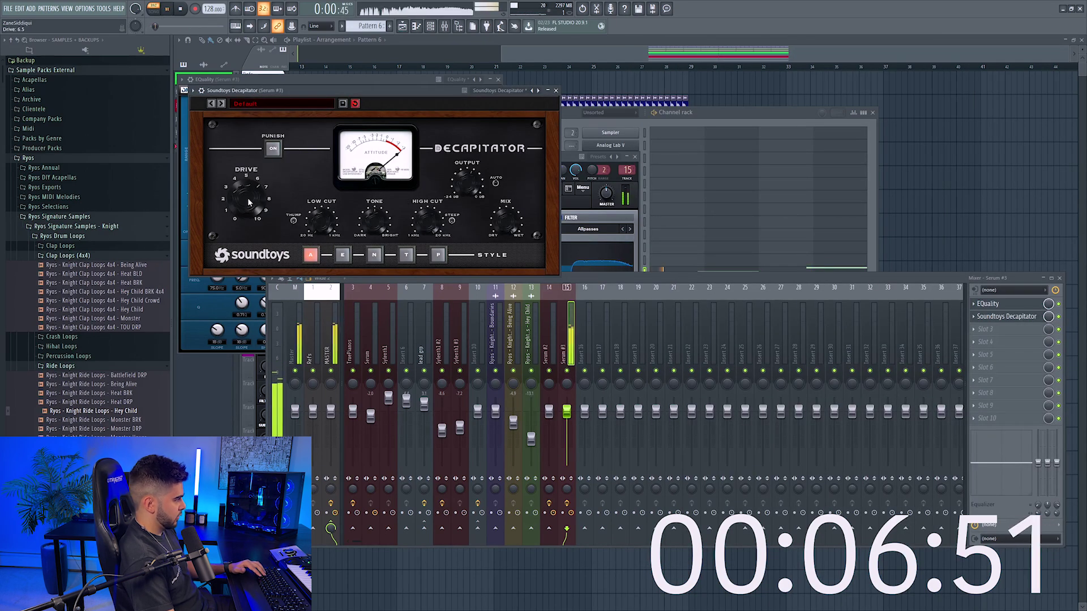
left_click(1001, 333)
Route the Serum #3 mixer track to Insert 10, which holds LFOTool, and play the pattern
left_click(555, 329)
key("space")
left_click(479, 338)
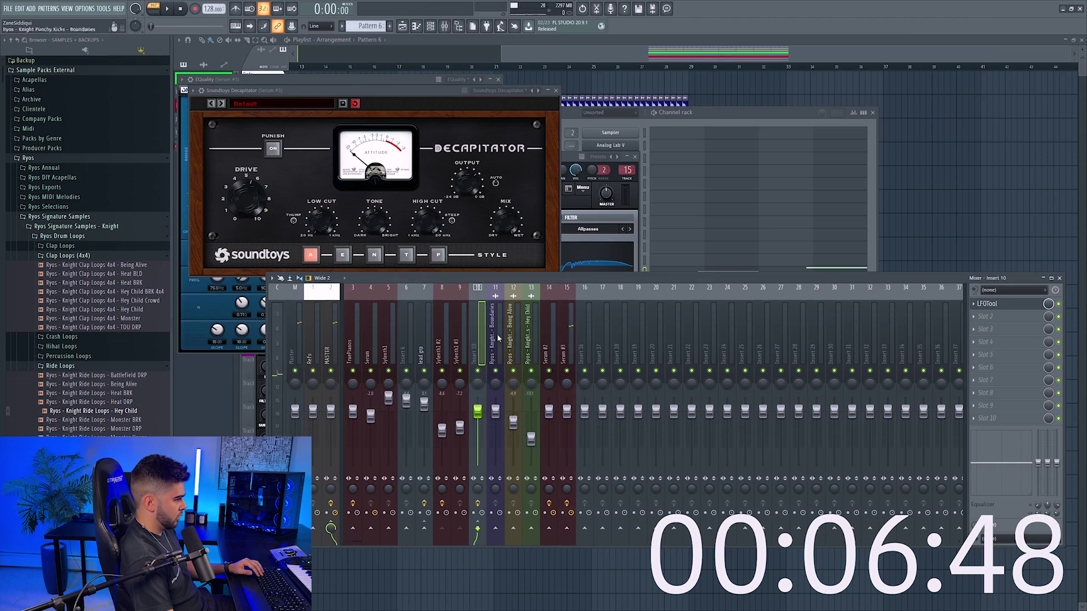
left_click(486, 544)
key("space")
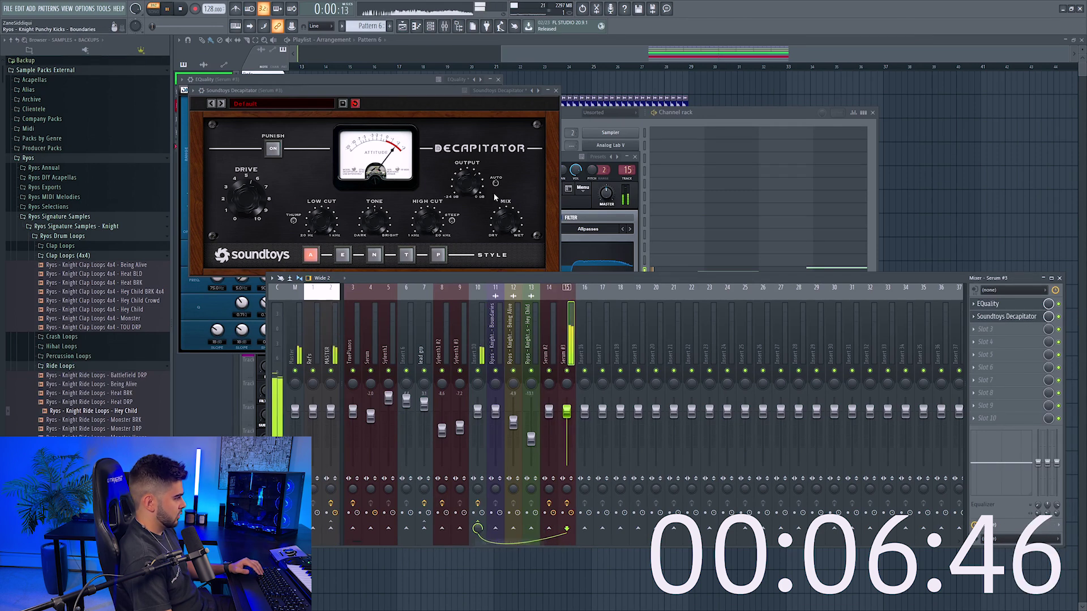
Lay out Pattern 6 twice from bar 21 to bar 29 and move its track up directly below Track 8
key("F12")
key("l")
left_click(503, 312)
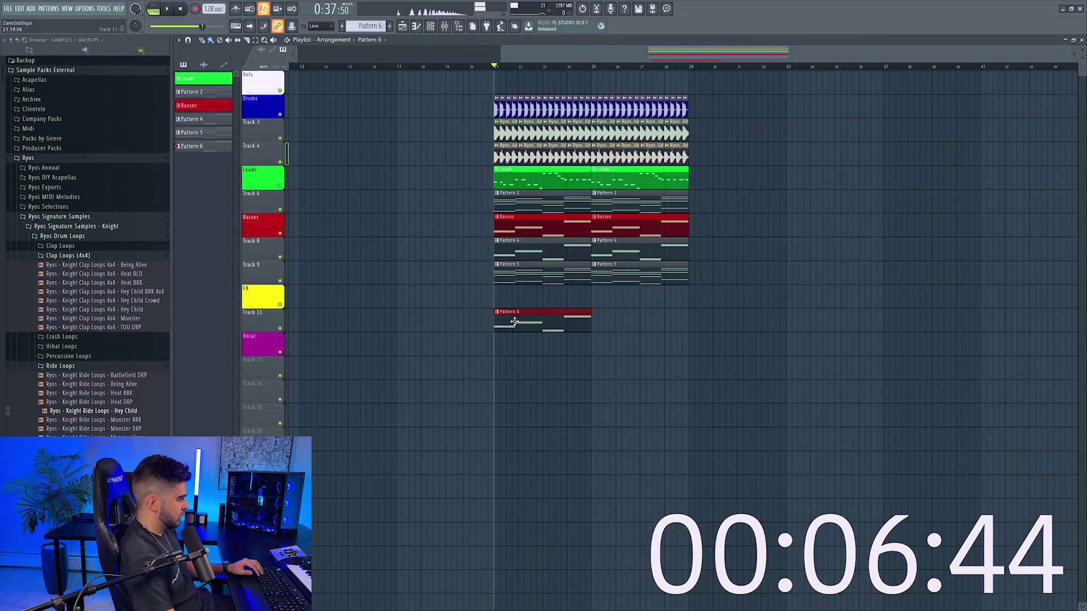
key("ctrl+b")
left_click_drag(249, 315, 263, 271)
Lower the Serum #3 mixer track's volume while playing the arrangement from bar 21
left_click(445, 27)
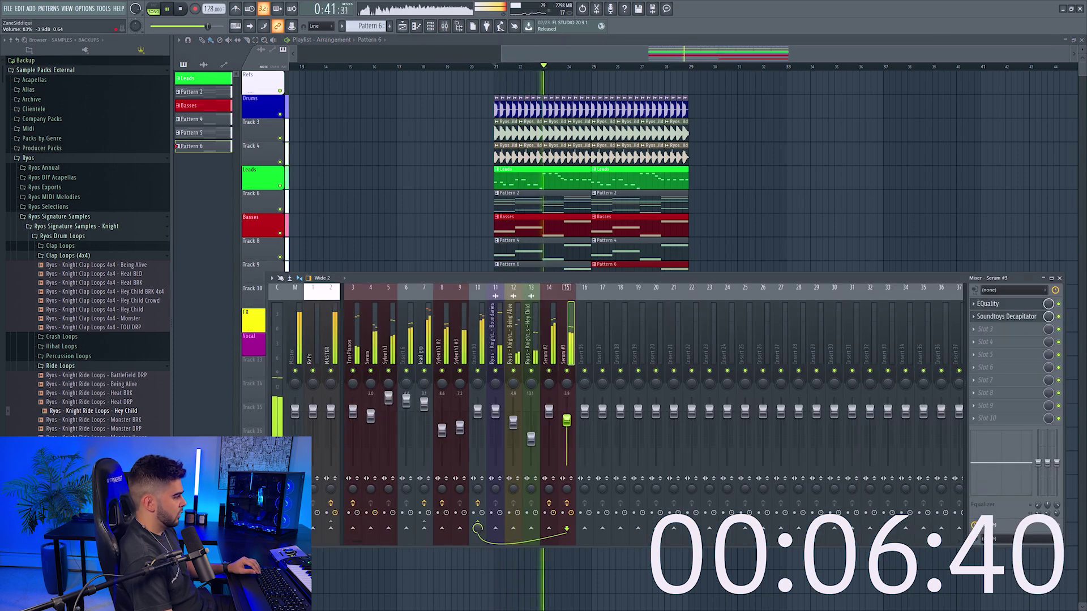
left_click_drag(567, 412, 567, 427)
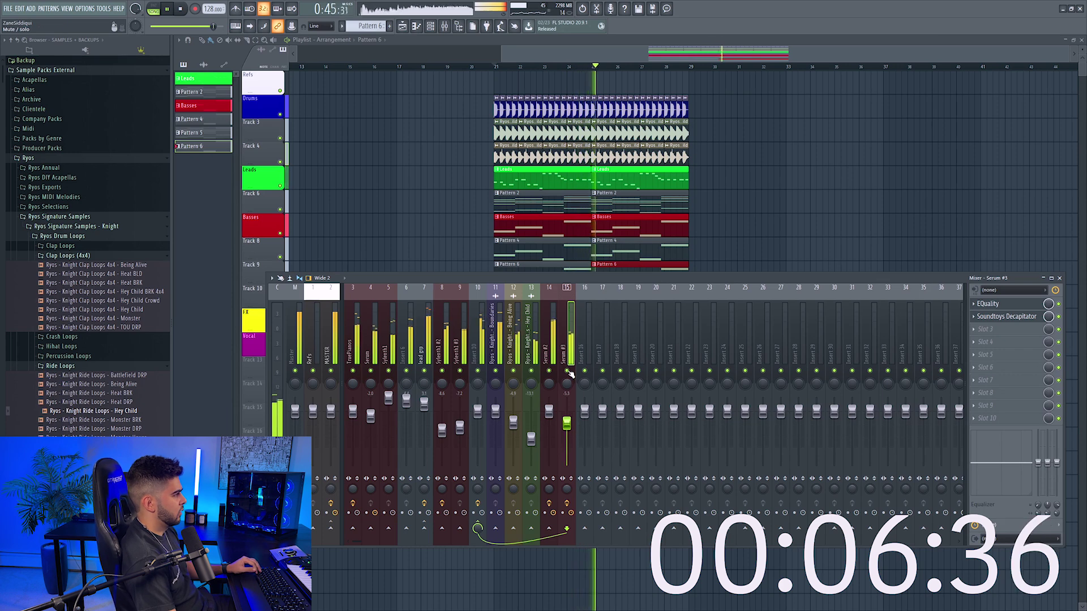
key("F9")
key("space")
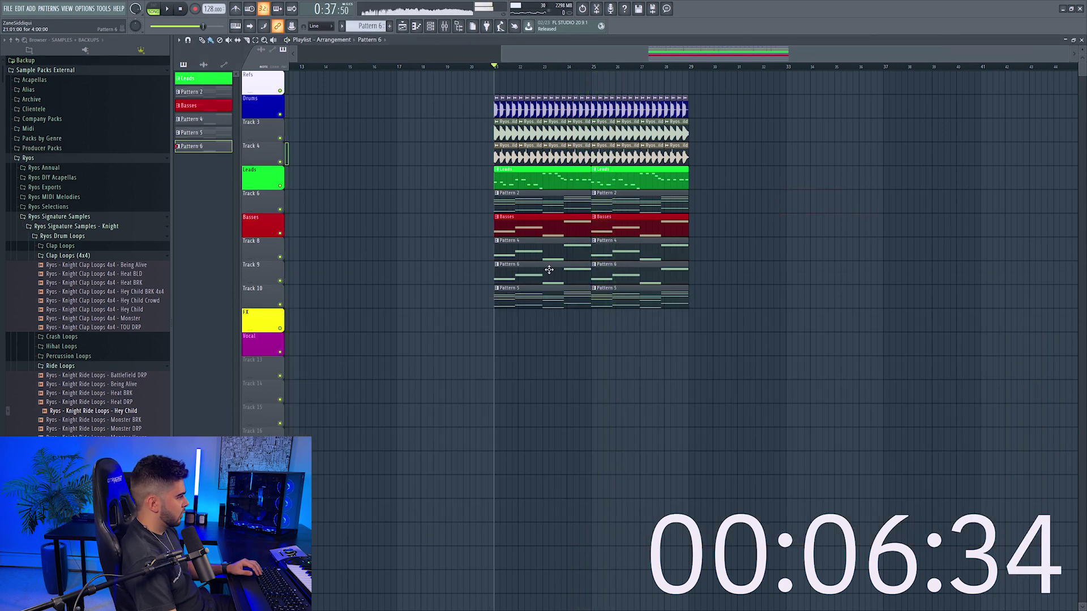
Check Pattern 6's bass notes in the piano roll and reduce the Serum #3 mixer level slightly further during playback
double_click(553, 271)
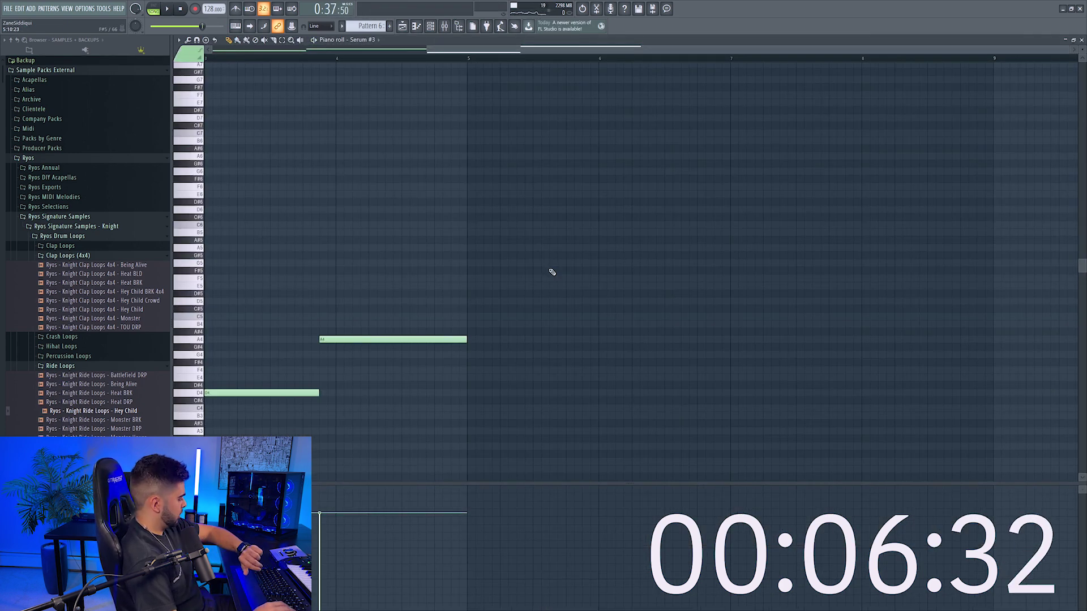
key("space")
key("F5")
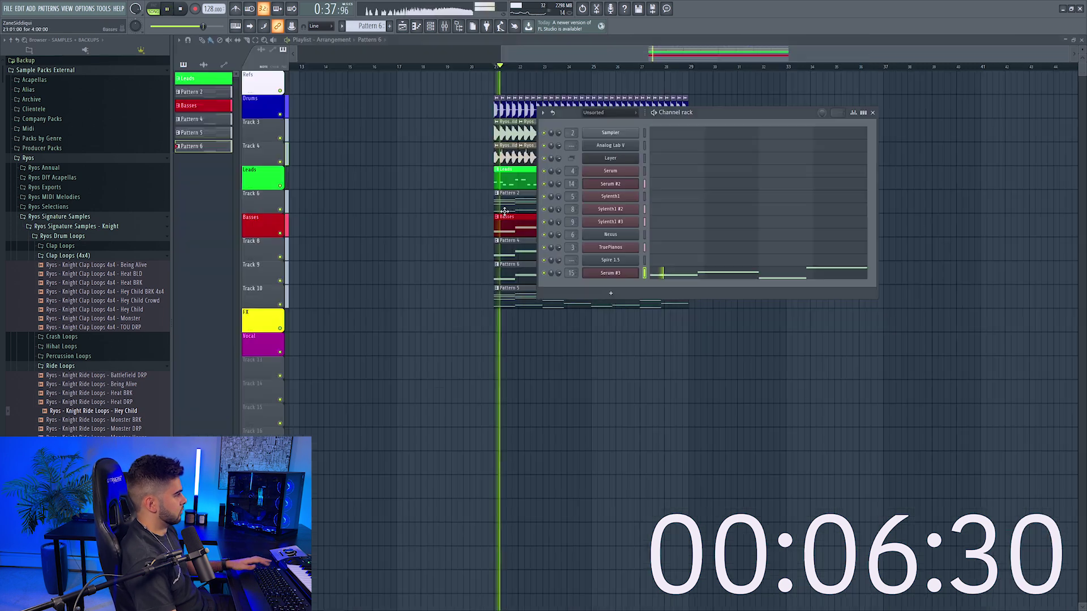
key("F9")
right_click(567, 371)
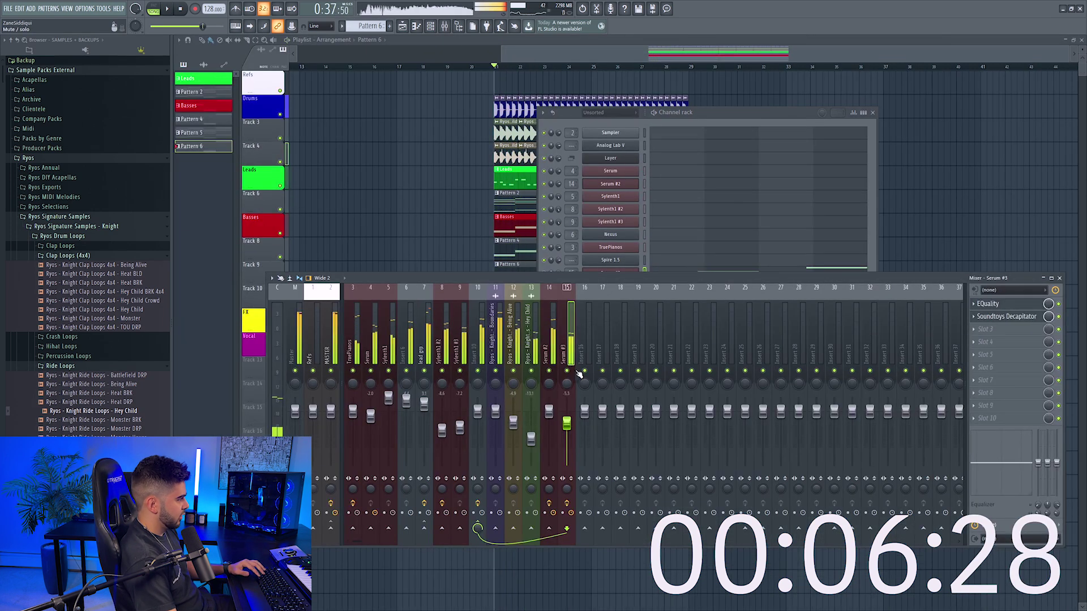
left_click_drag(567, 424, 569, 430)
key("F5")
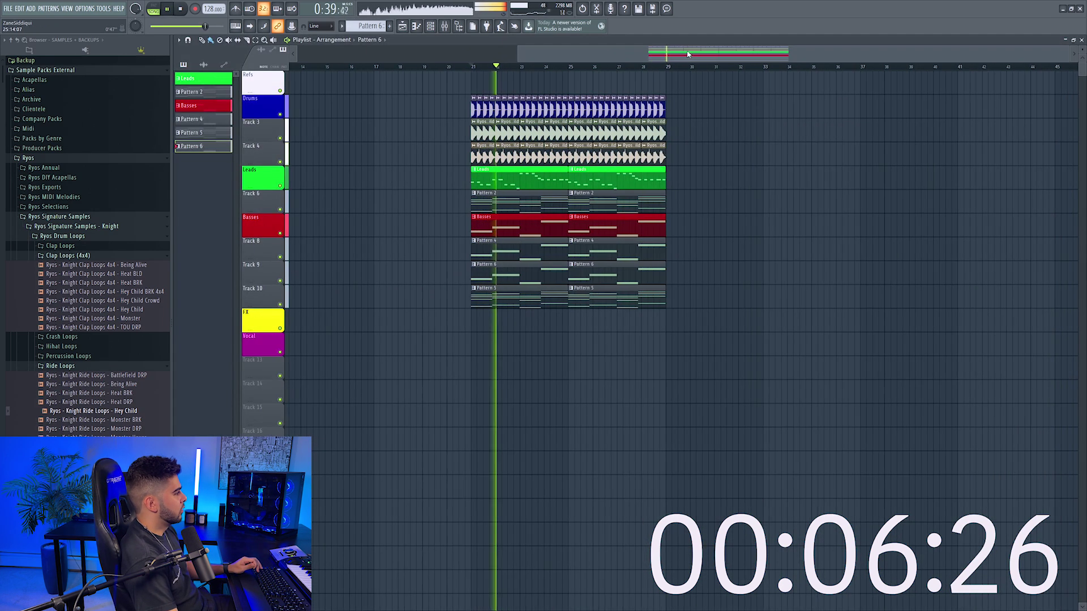
Collapse the Ride Loops sample folder and open the Downlifters folder inside Ryos FX
left_click(62, 367)
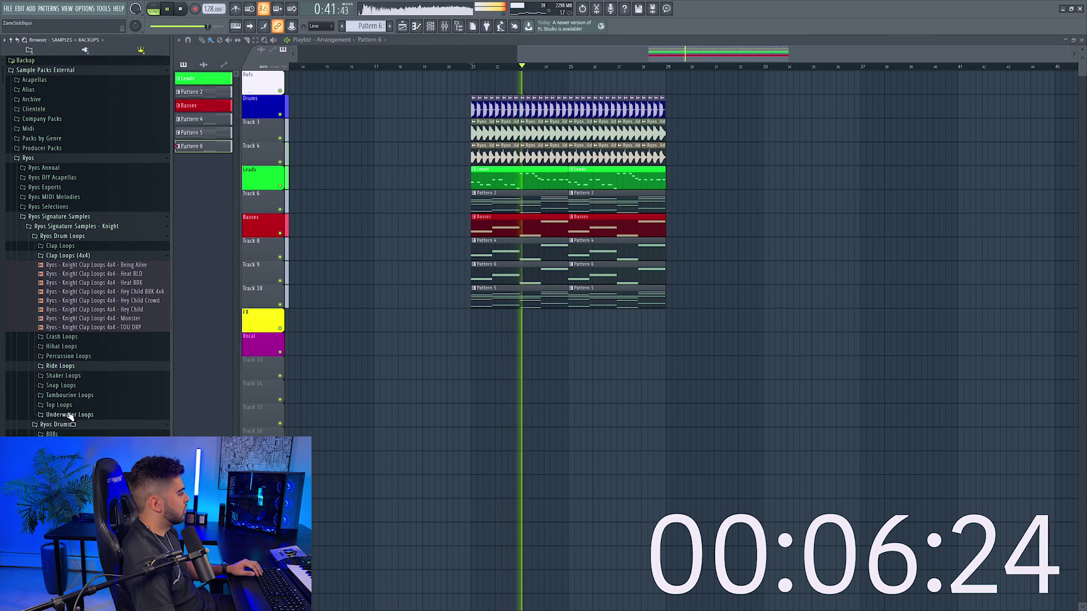
scroll(68, 400, "down", 7)
key("space")
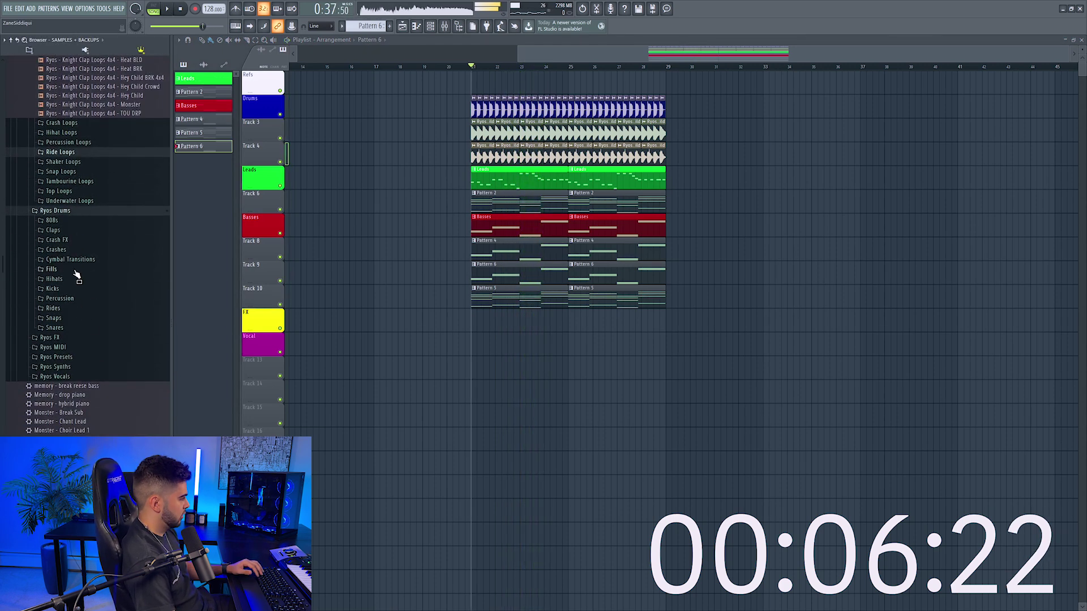
scroll(78, 283, "down", 4)
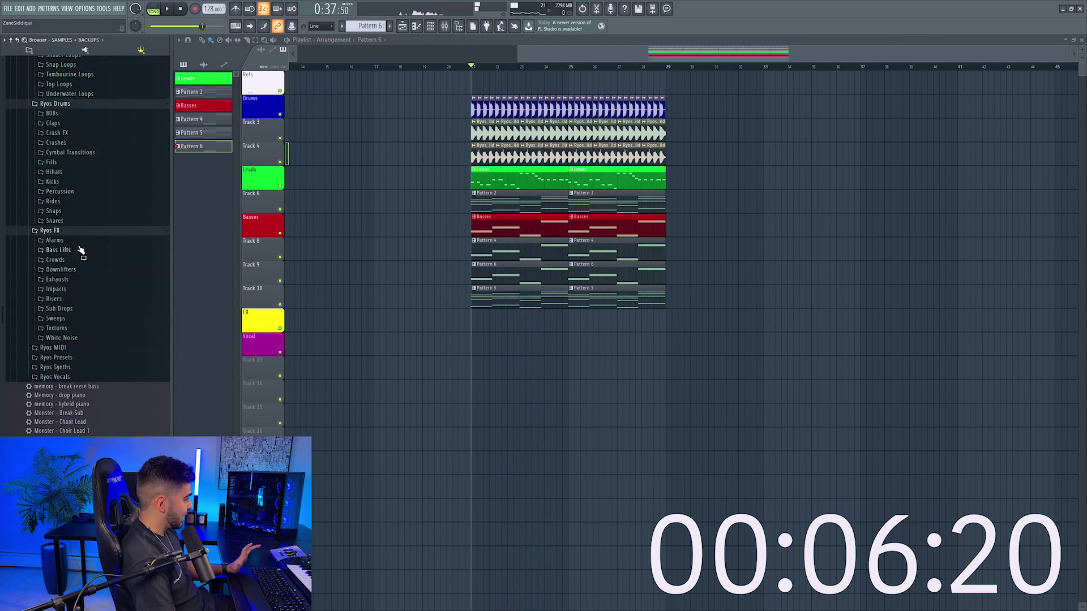
left_click(92, 270)
Audition several Knight downlifters and place Ryos - Knight Downlifters - Vacuum on the FX track at bar 21
left_click(96, 279)
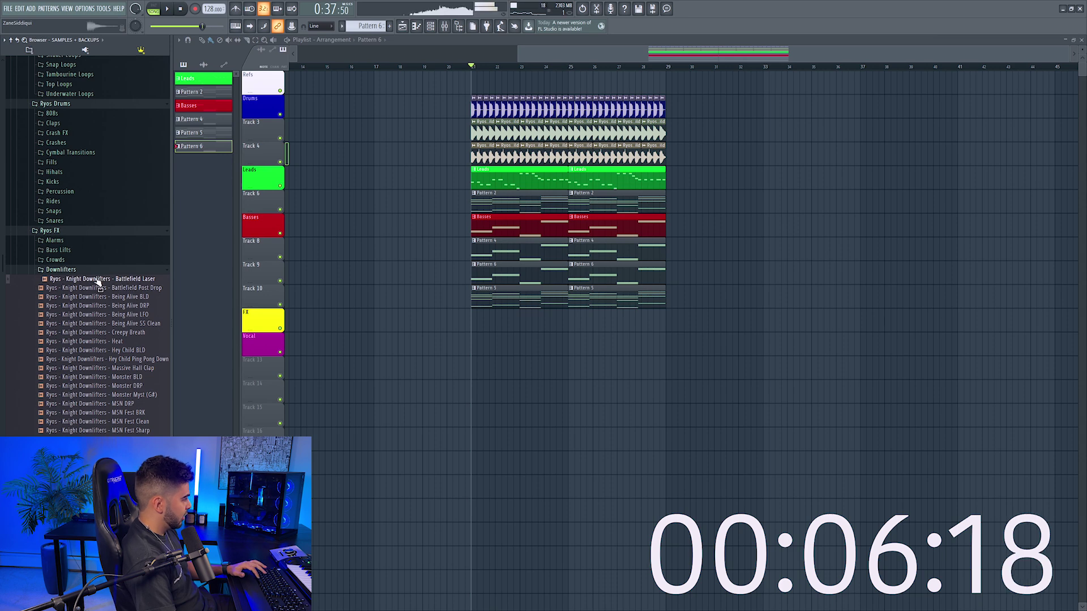
left_click(148, 378)
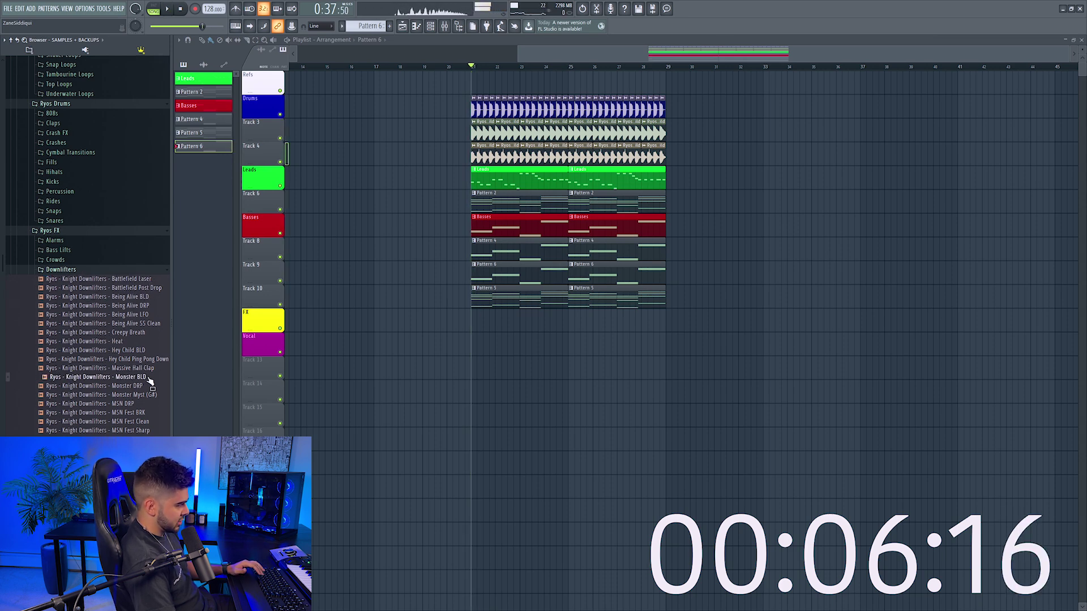
left_click(136, 414)
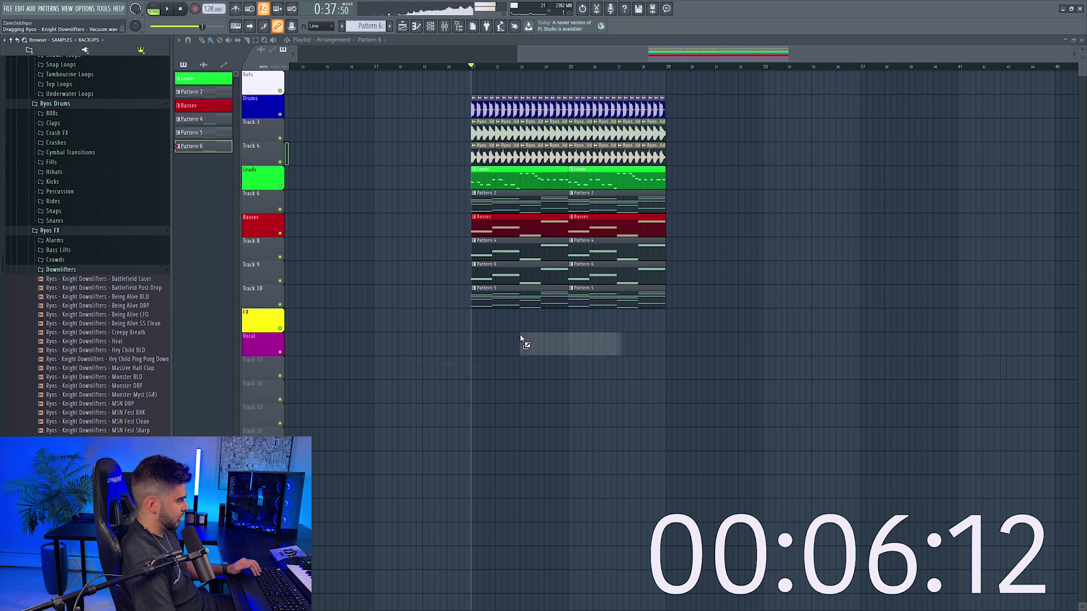
left_click_drag(494, 363, 495, 313)
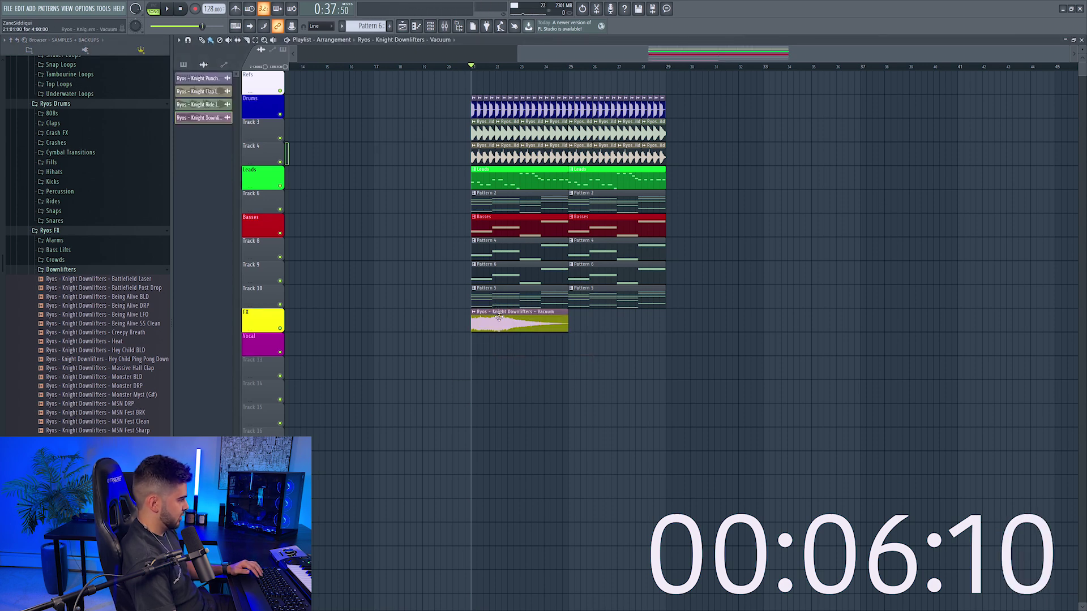
Route the Vacuum downlifter clip to mixer track 16 and lower its volume while playing the arrangement
double_click(496, 317)
key("ctrl+l")
key("F9")
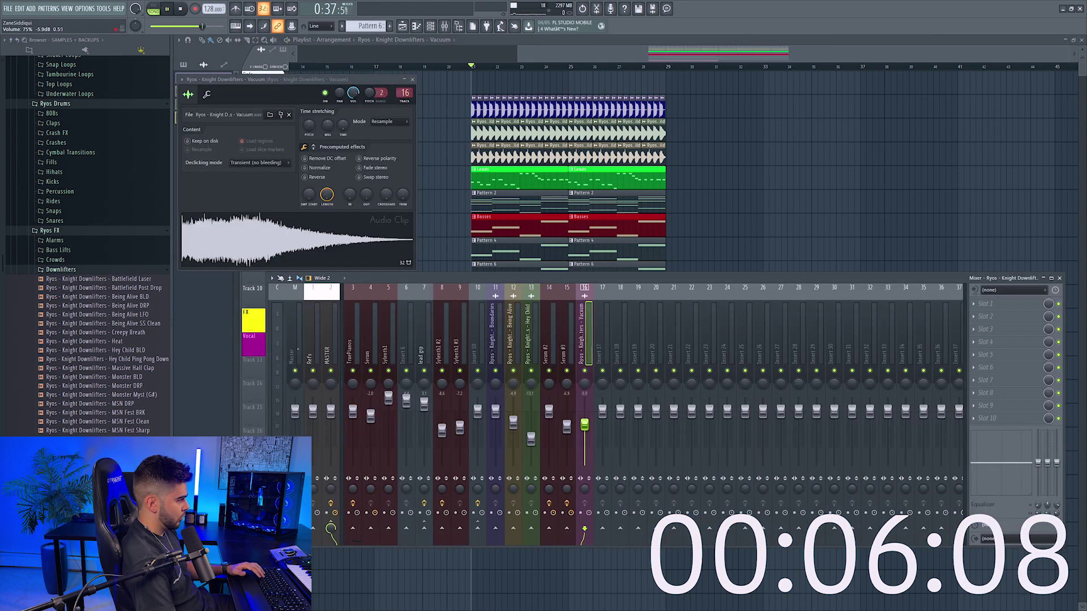
key("space")
left_click_drag(584, 424, 584, 432)
left_click(636, 154)
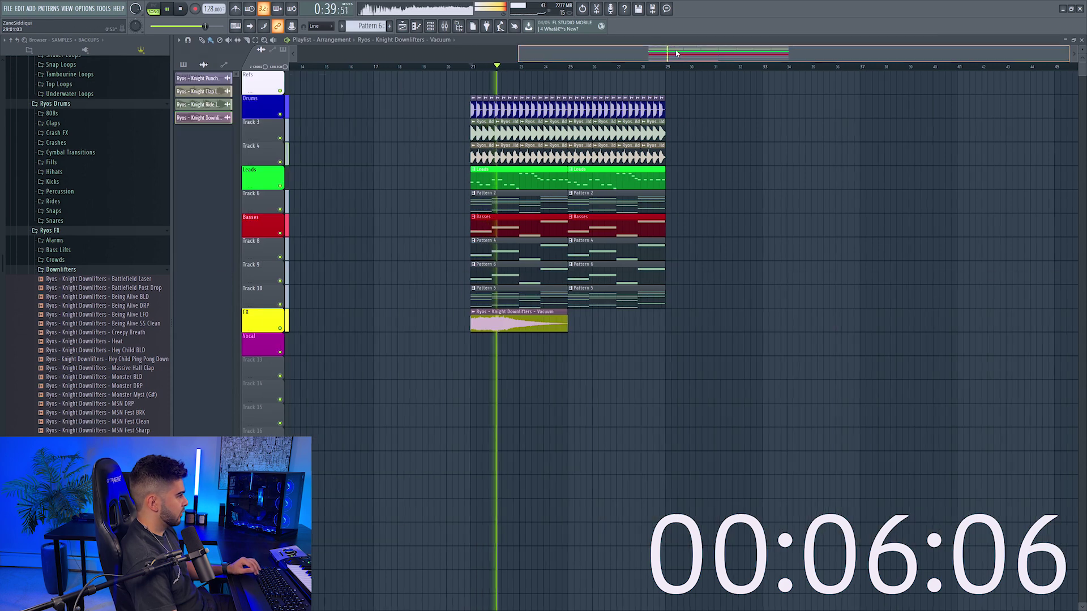
Place Ryos - Knight Downlifters - Monster DRP on Track 13 at bar 21 and route it to mixer track 17
key("space")
left_click_drag(146, 387, 504, 370)
double_click(504, 371)
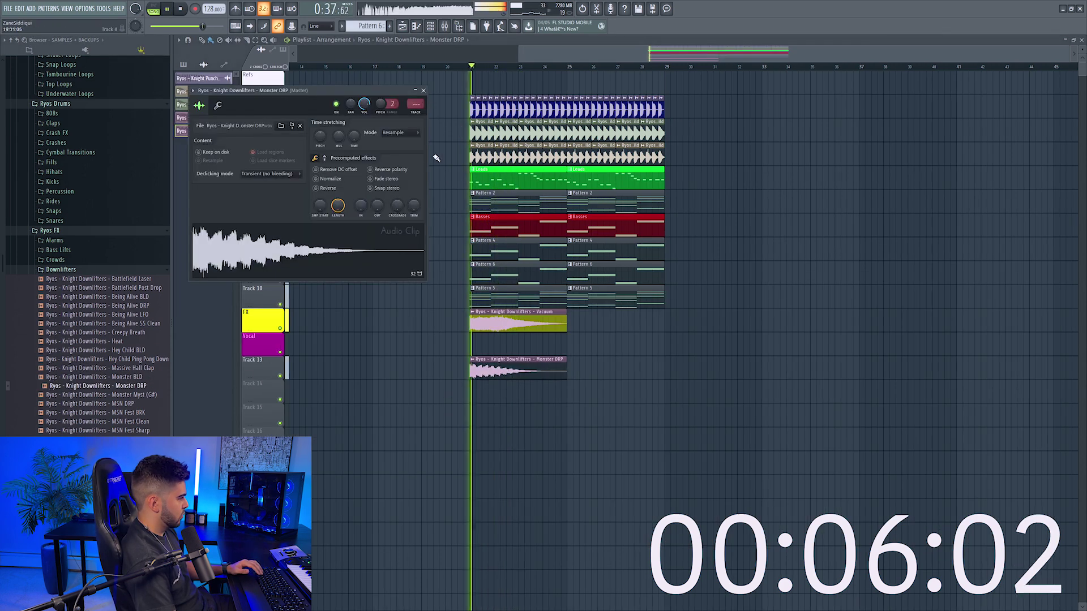
key("F9")
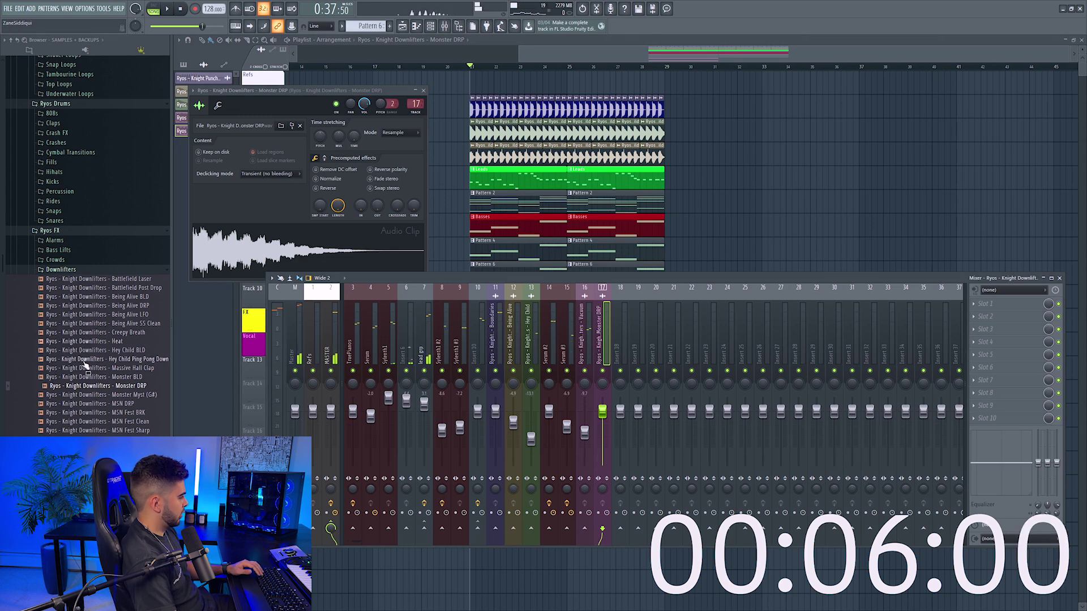
Replace the Monster DRP clip's sample with Being Alive DRP and lower the level of mixer track 17 during playback
left_click_drag(286, 271, 153, 307)
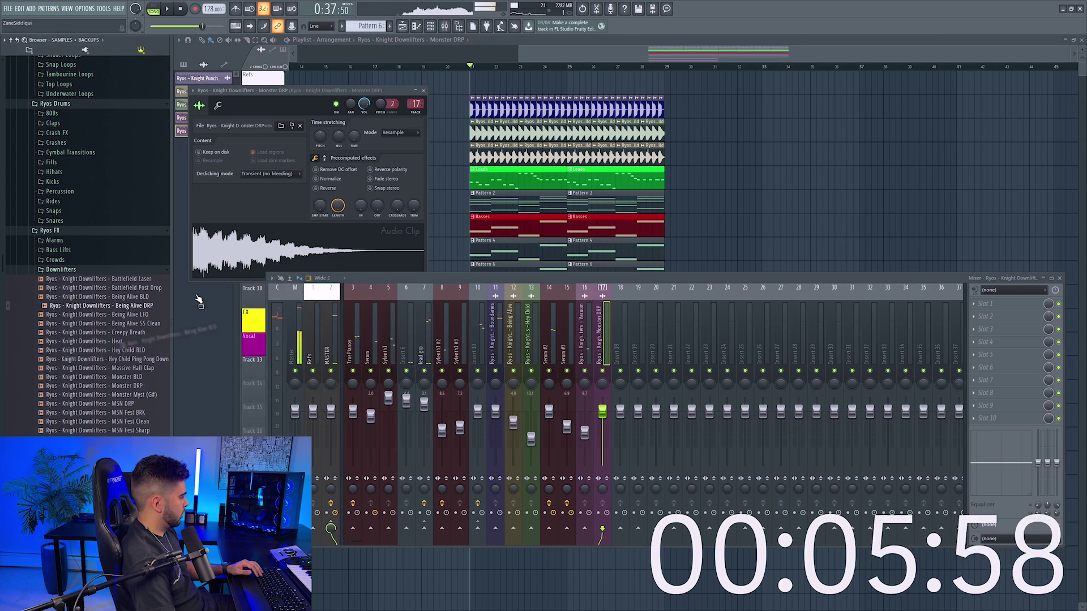
left_click_drag(310, 258, 310, 256)
key("space")
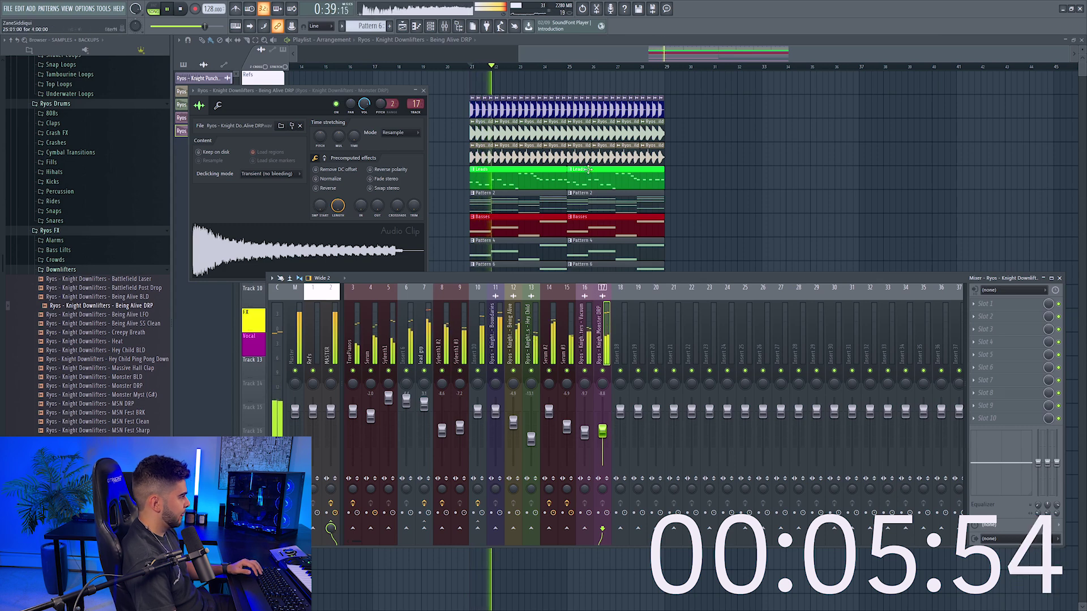
scroll(601, 438, "down", 3)
left_click(665, 55)
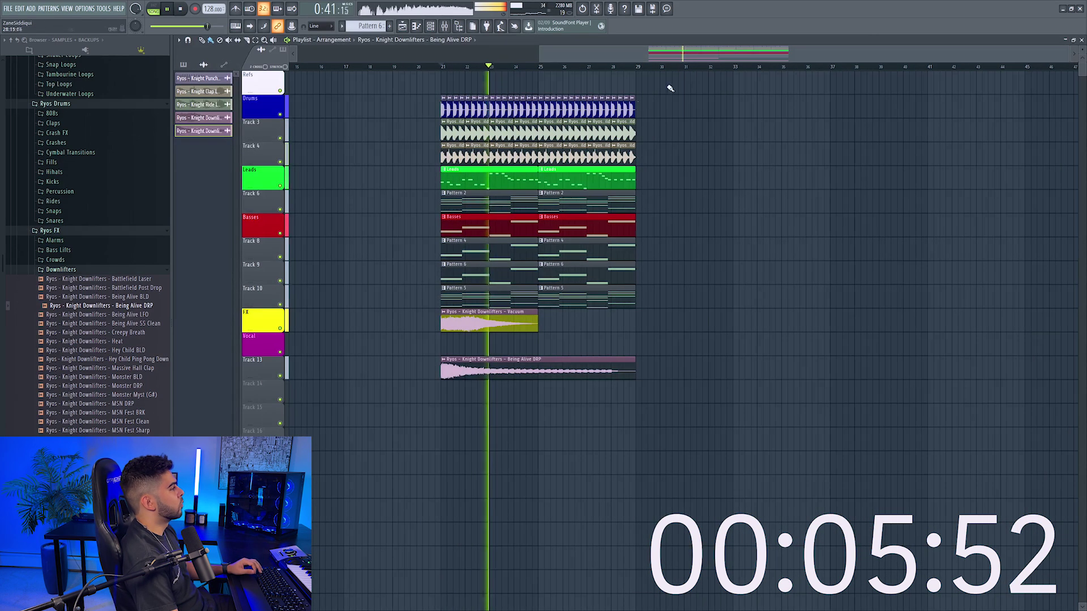
key("F9")
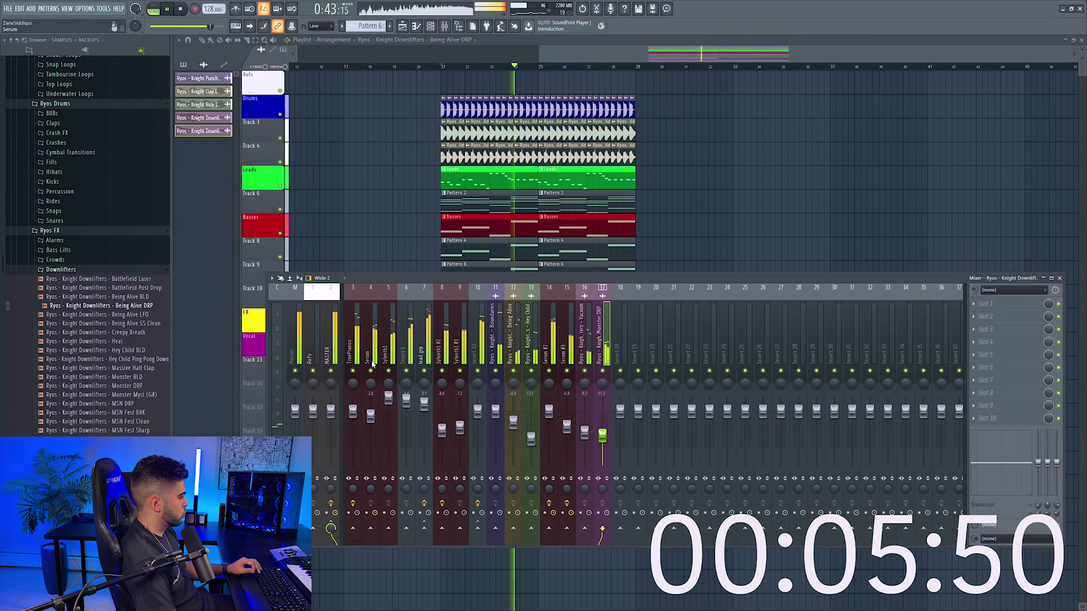
Solo the TruePianos mixer track to hear it alone and open Pattern 2's notes in the piano roll
left_click(353, 351)
key("space")
key("space")
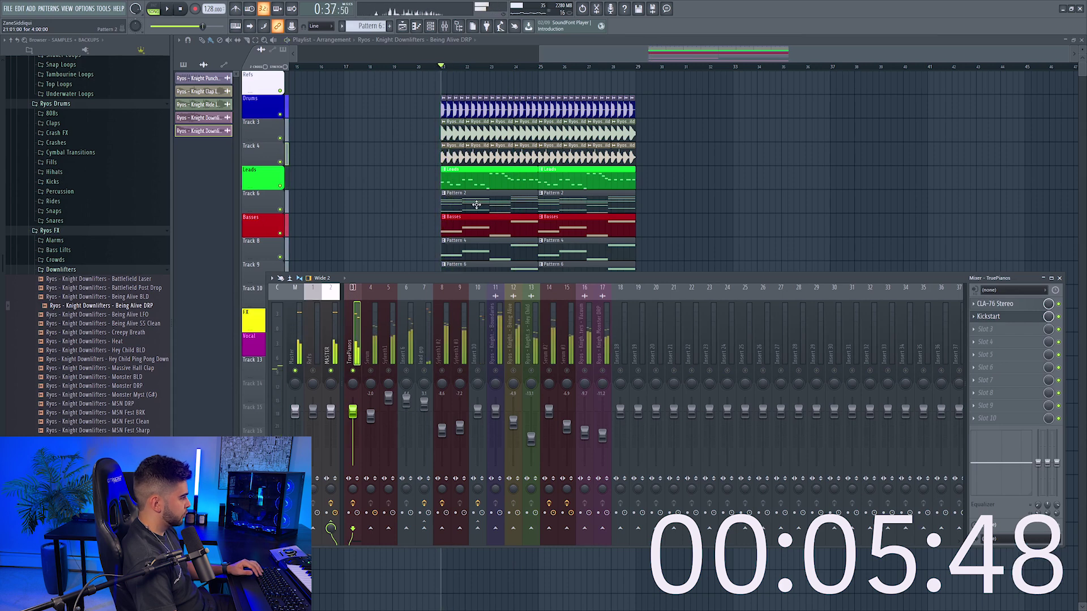
key("space")
key("space")
double_click(477, 204)
key("space")
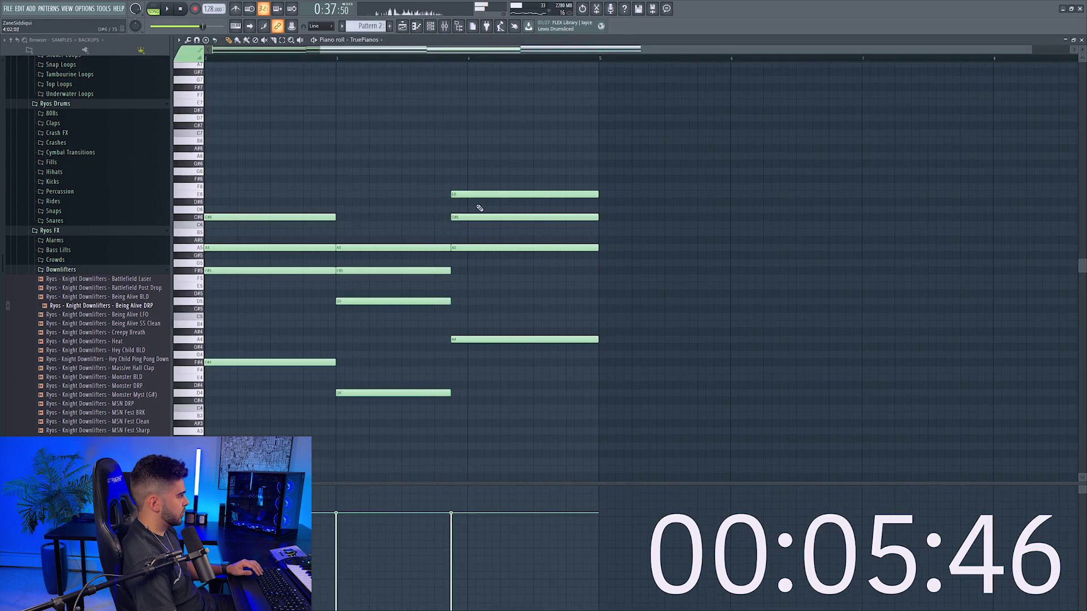
Select all of Pattern 2's piano notes and chop them with the Chopper, adjusting its time multiplier
scroll(230, 186, "left", 2)
left_click_drag(224, 152, 681, 475)
left_click(181, 41)
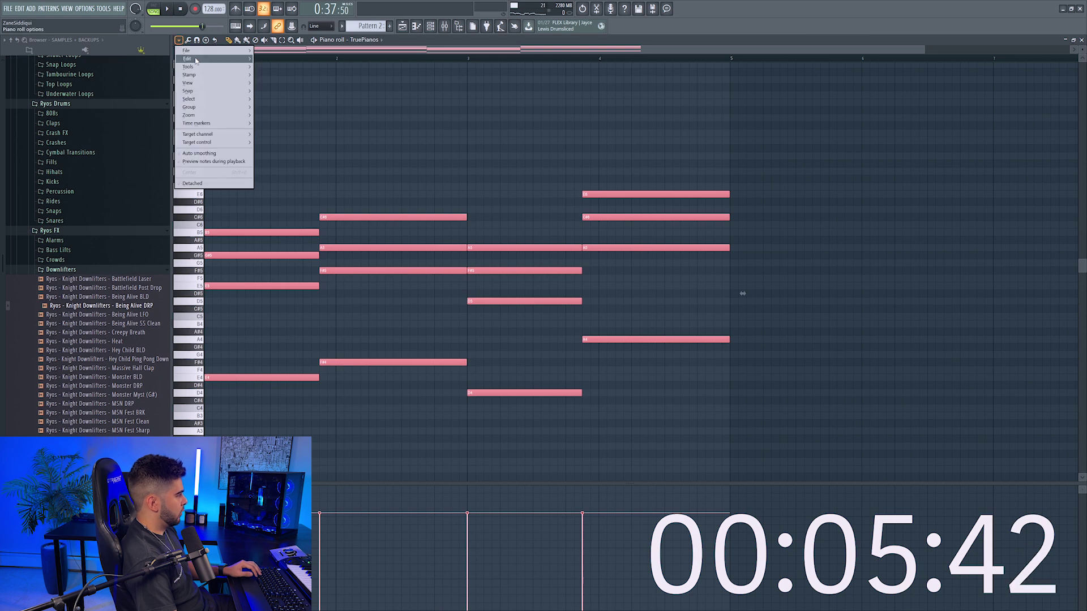
mouse_move(215, 67)
left_click(275, 132)
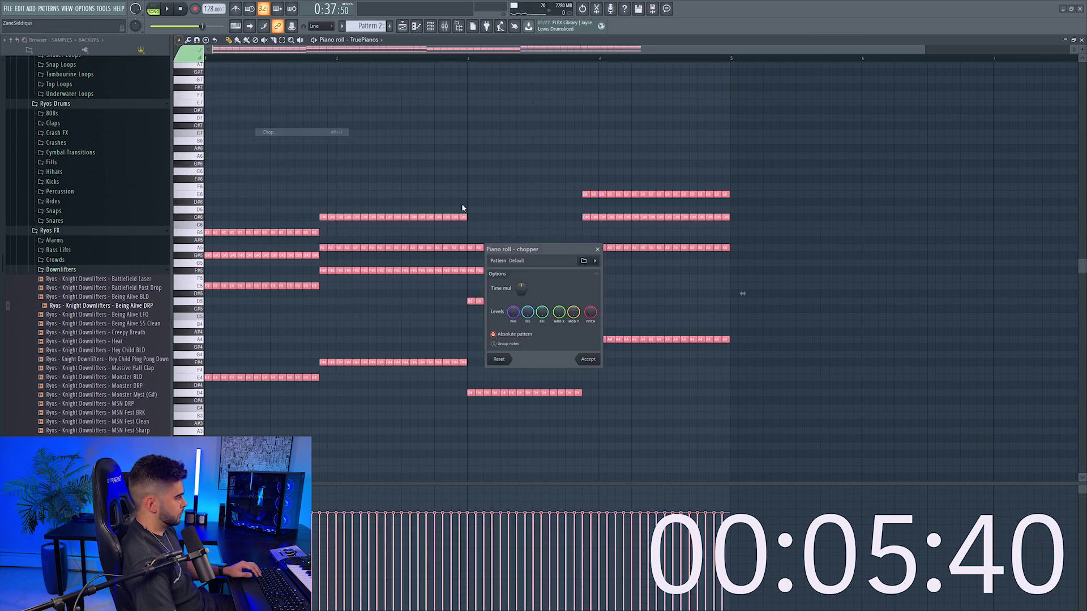
key("space")
left_click_drag(522, 289, 521, 277)
left_click(588, 359)
Insert Soundtoys Decapitator before Kickstart on the TruePianos mixer track and adjust its Drive and Tone during playback
left_click(416, 26)
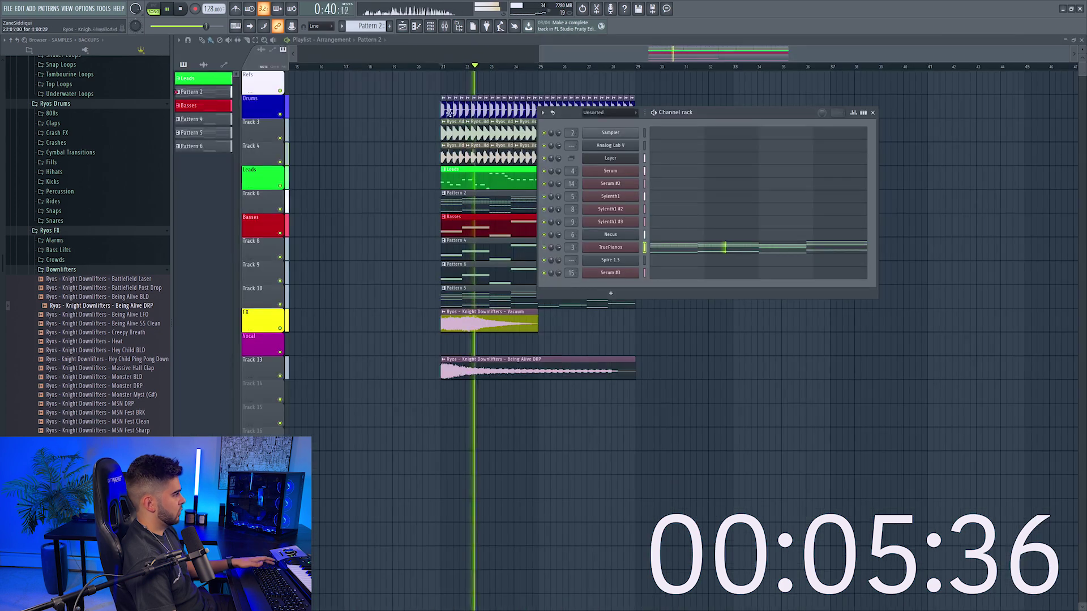
left_click(445, 26)
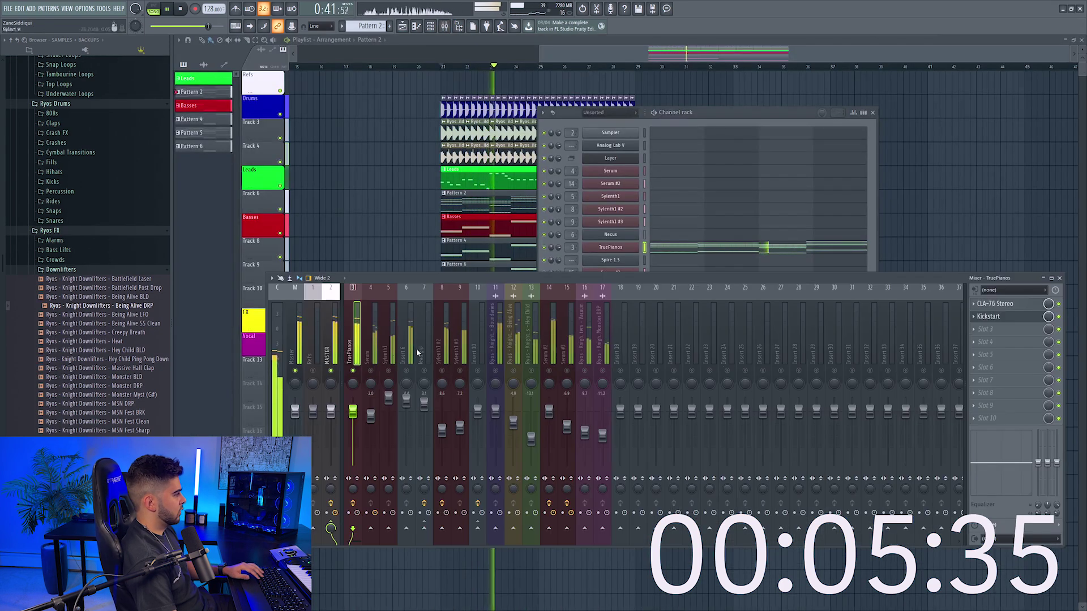
key("space")
left_click(997, 329)
mouse_move(985, 340)
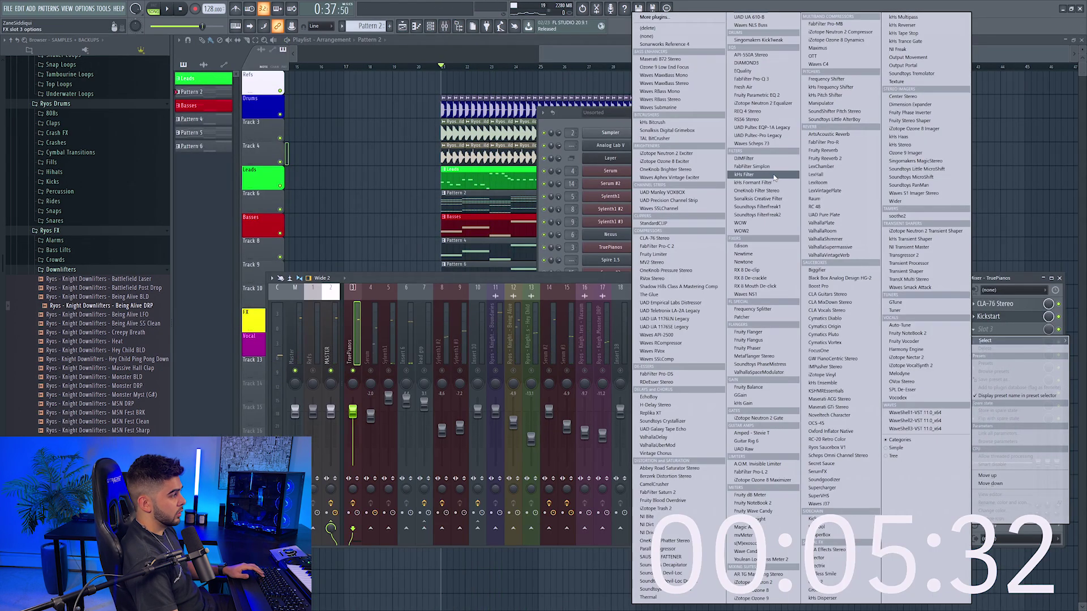
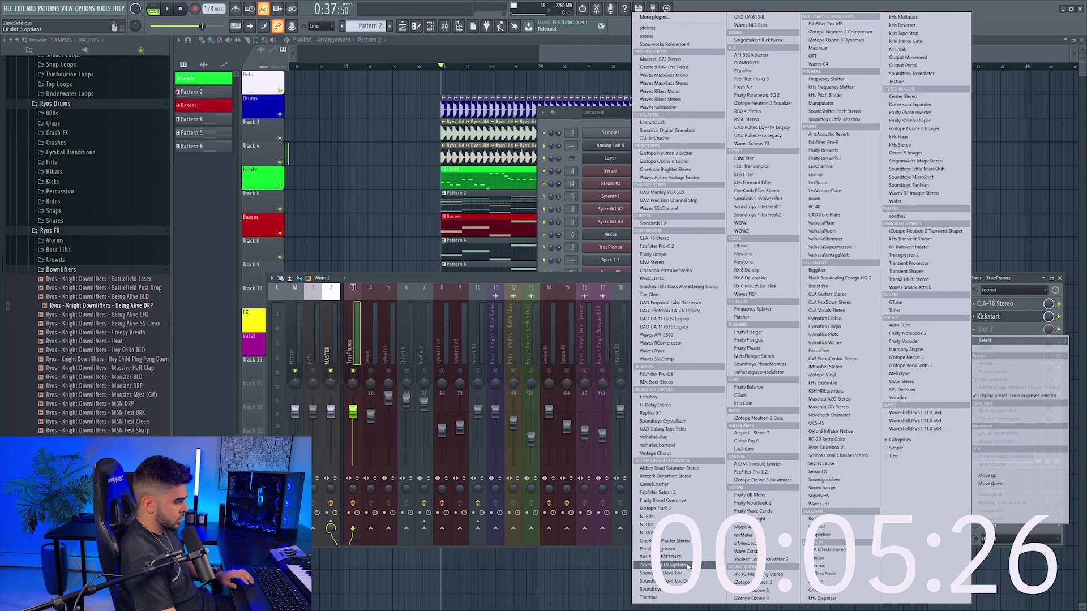
left_click(674, 565)
key("space")
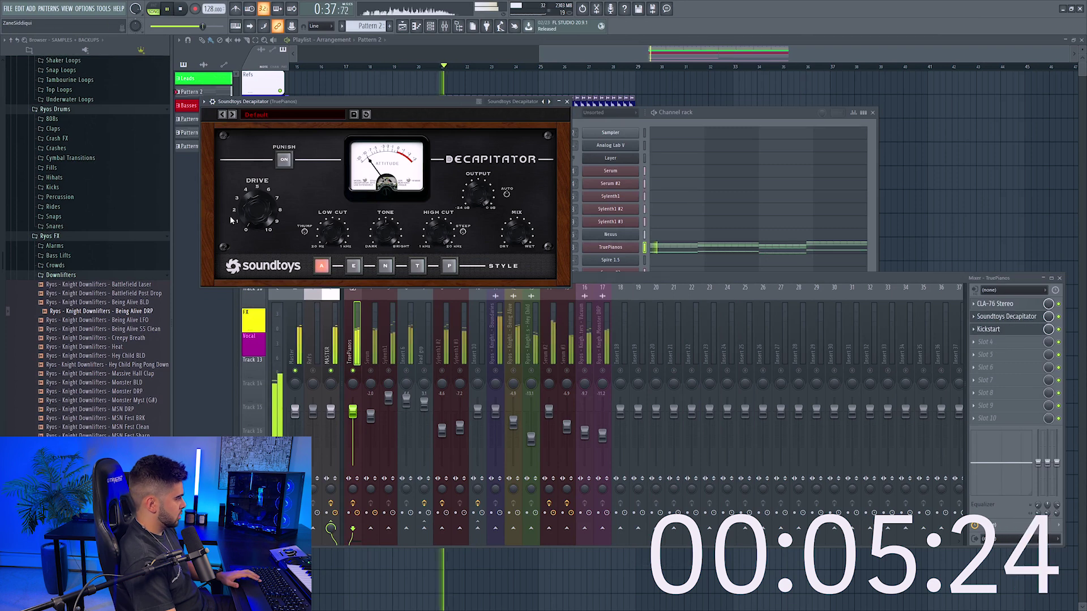
left_click_drag(262, 217, 259, 231)
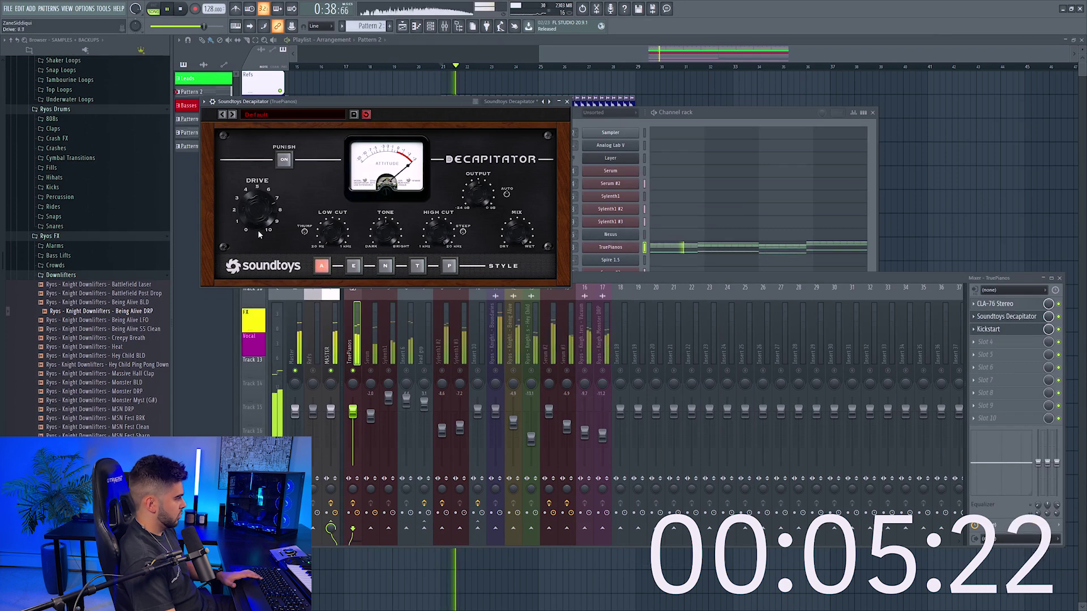
mouse_move(389, 216)
left_mouse_down()
mouse_move(370, 245)
mouse_move(379, 216)
left_mouse_up()
Unsolo the TruePianos mixer track, lower its volume against the full mix, and close the Decapitator
left_click(352, 422)
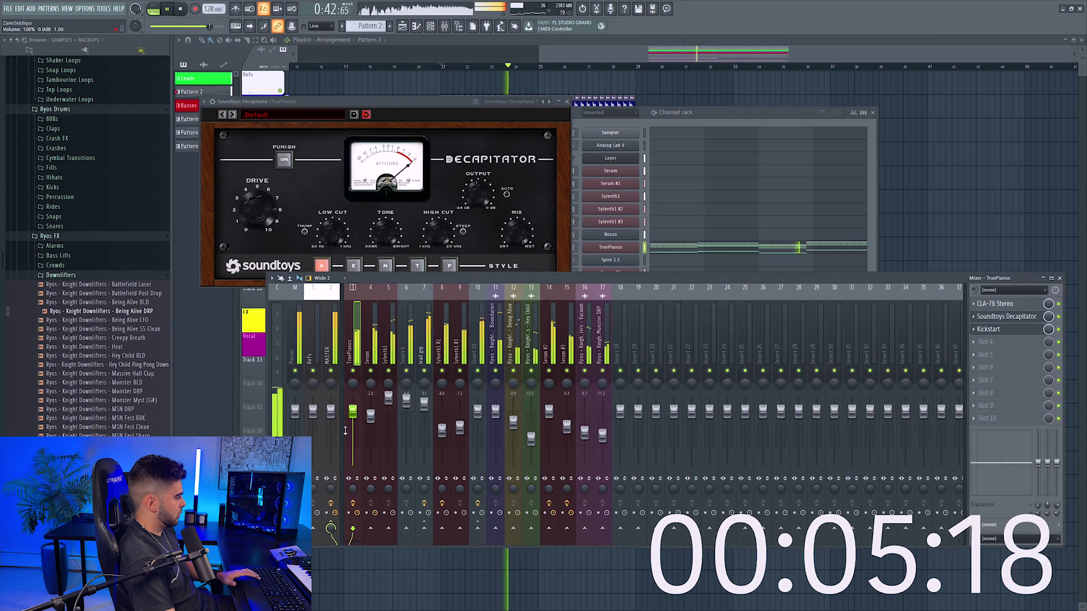
left_click_drag(352, 414, 358, 424)
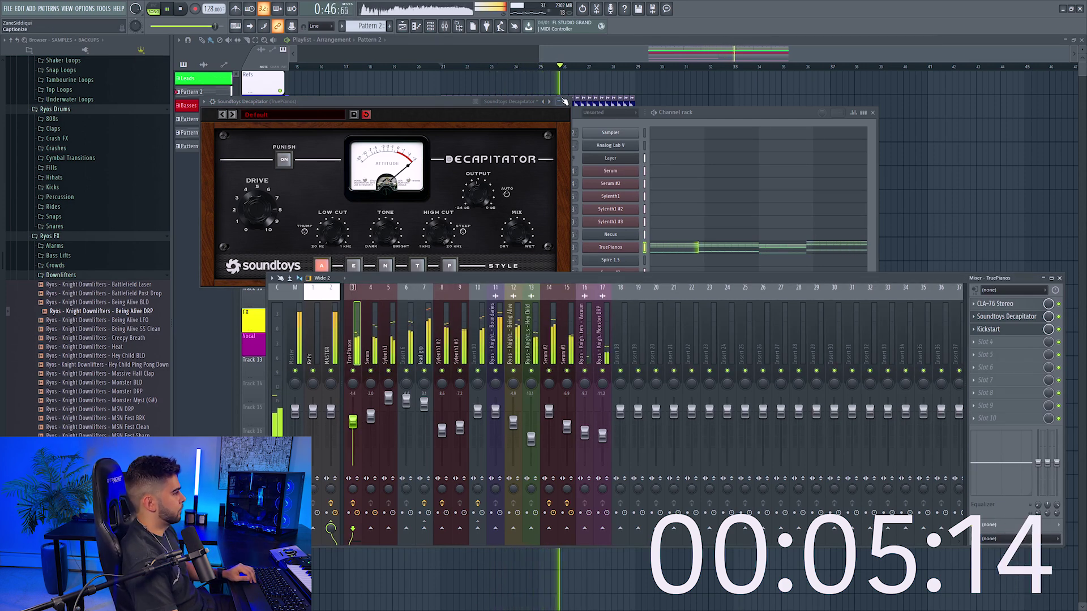
key("Escape")
key("F12")
Clone the Serum channel in the Leads pattern and group the clone with Serum, Sylenth1 and Nexus as children of the Layer channel
double_click(487, 180)
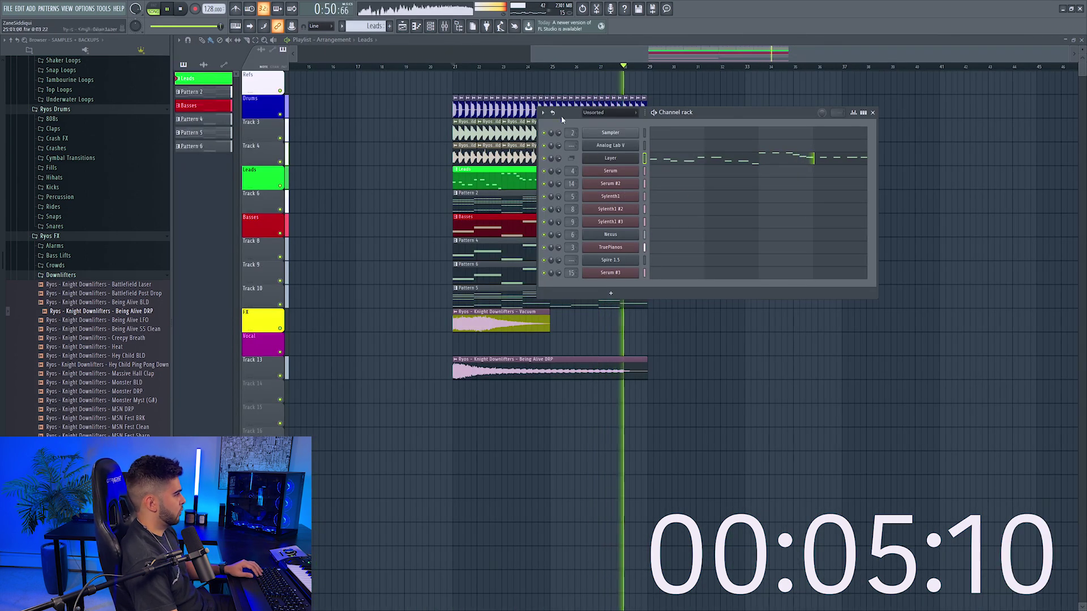
right_click(589, 170)
left_click(589, 170)
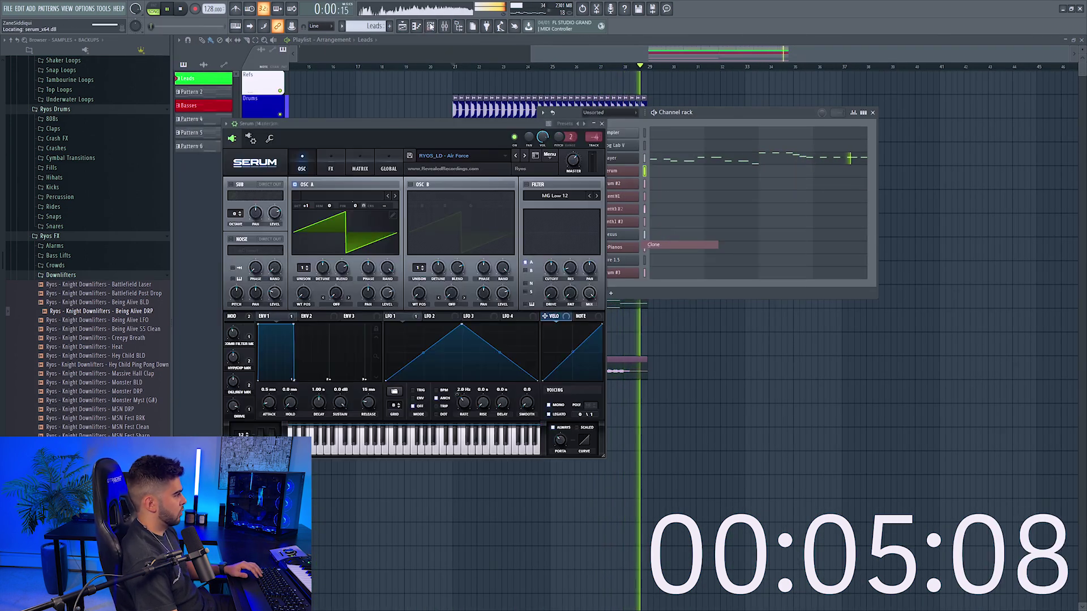
key("F9")
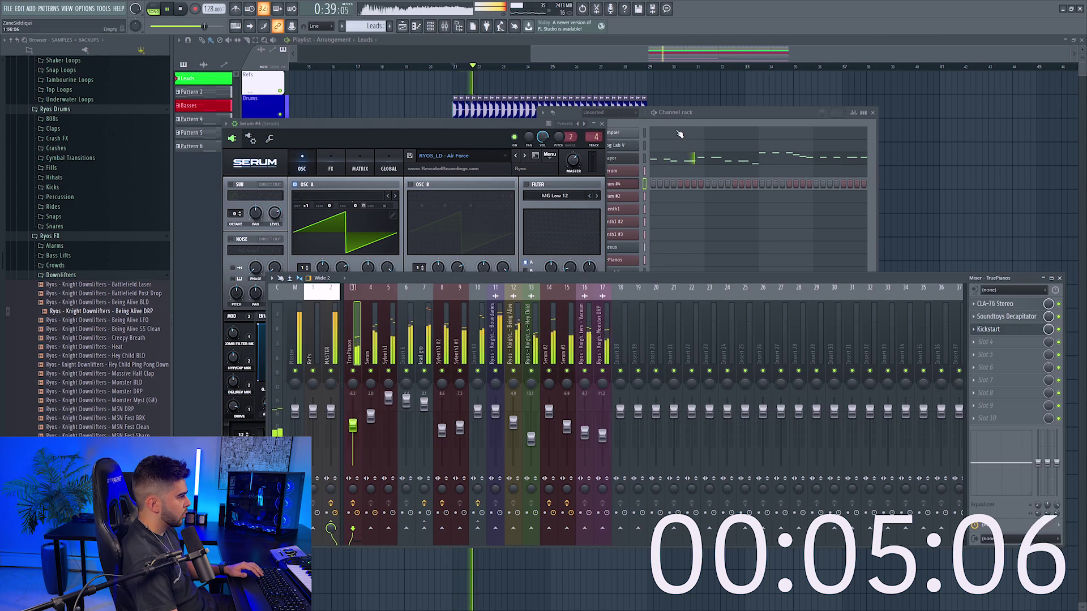
left_click(610, 158)
key("space")
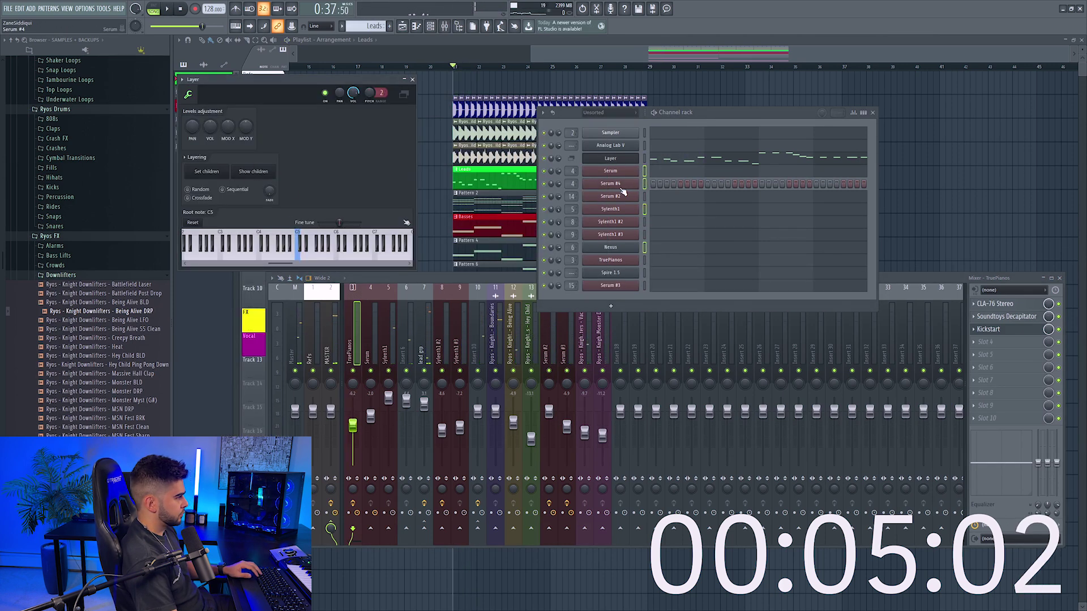
Load the RYOS_LD - Warm Essential preset into Serum #4, auditioning it in solo and with all channels playing
key("space")
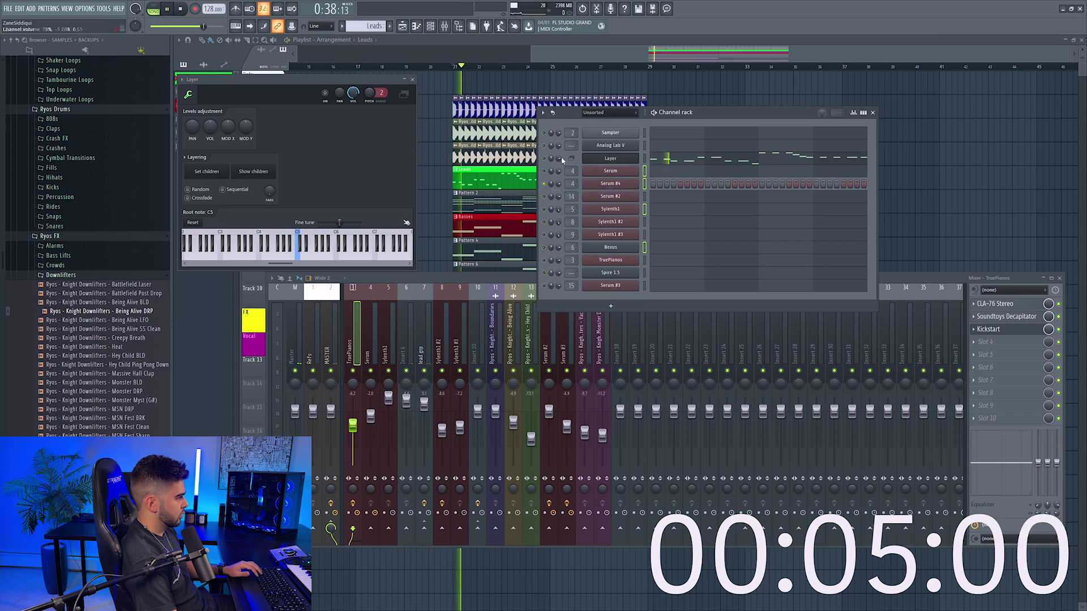
left_click(617, 188)
key("space")
left_click(436, 156)
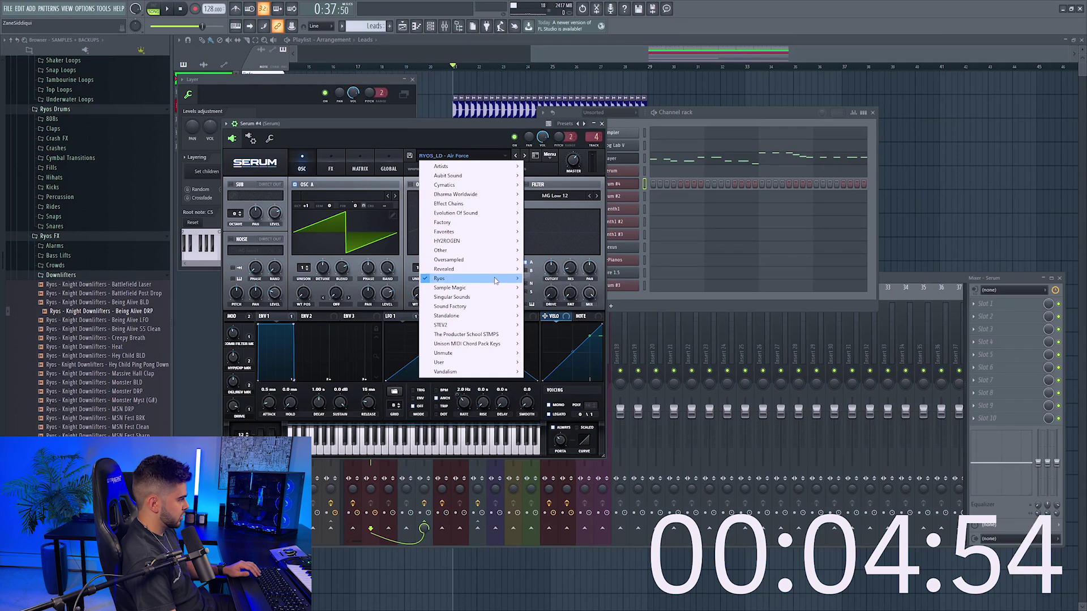
mouse_move(552, 281)
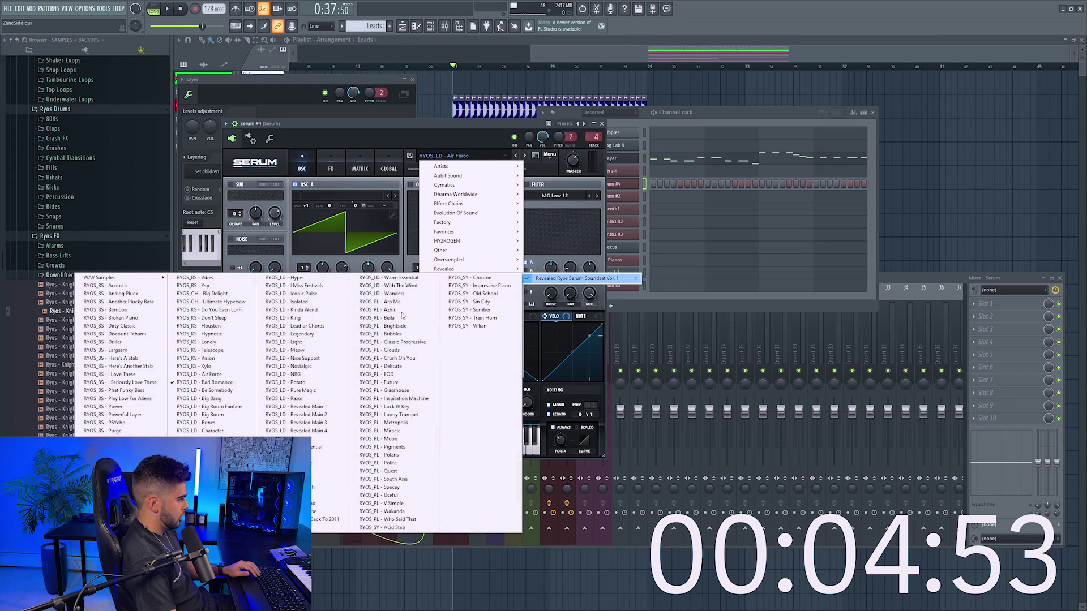
left_click(393, 279)
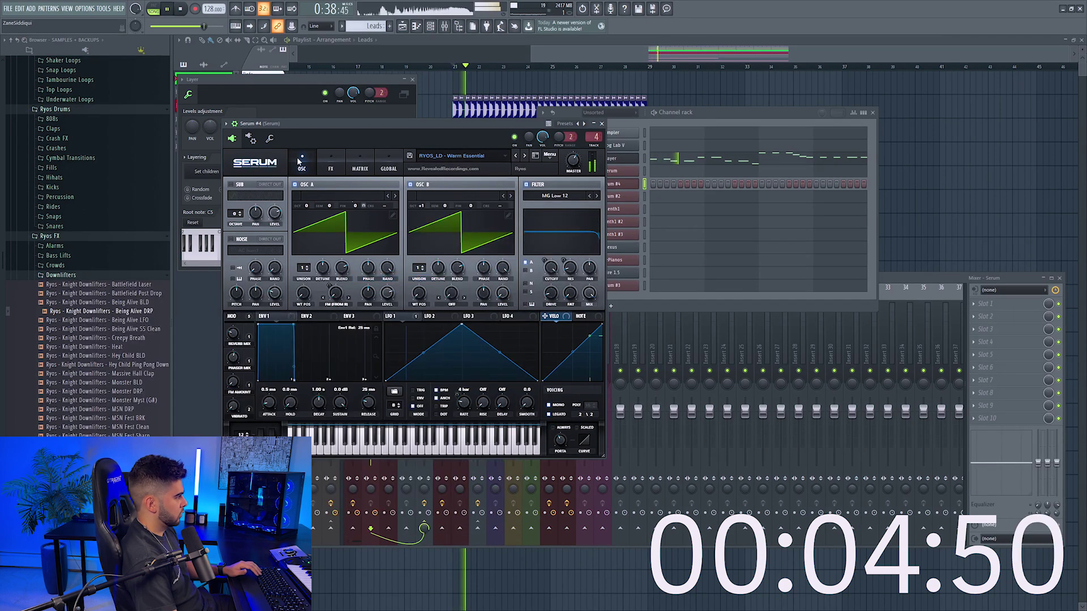
left_click(602, 124)
left_click(546, 187, "ctrl")
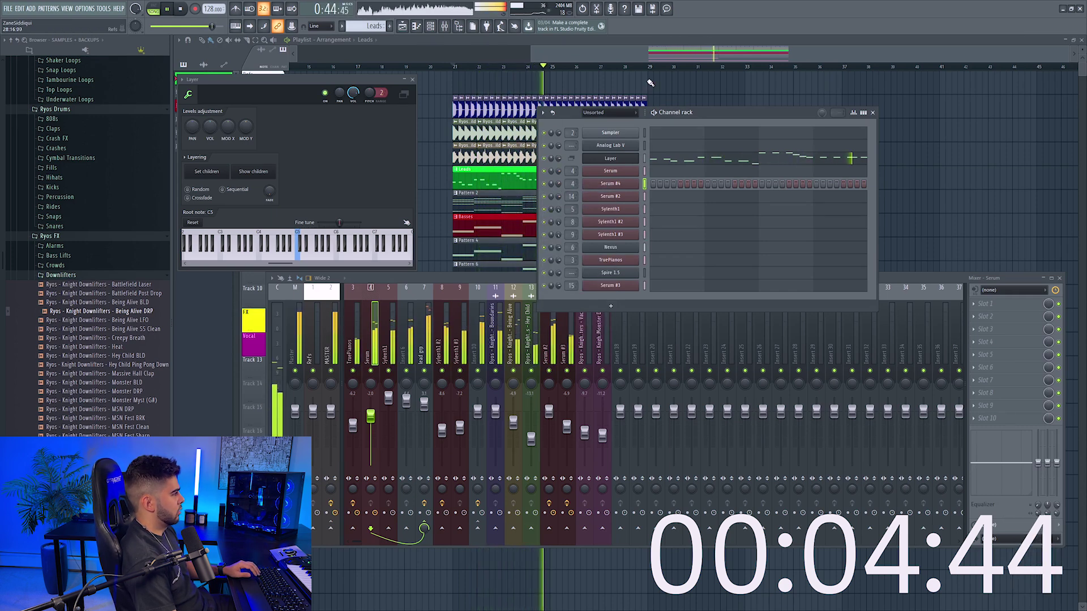
Select all the playlist clips from bar 21 to bar 29 and duplicate them starting at bar 29
key("F12")
left_click_drag(427, 97, 716, 384)
left_click_drag(533, 369, 728, 371)
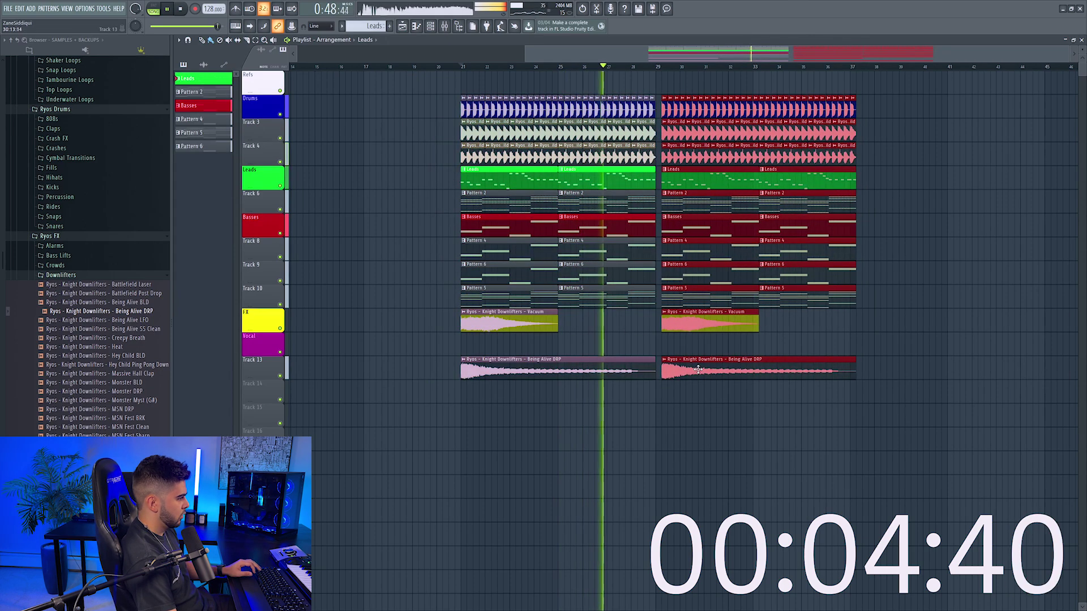
key("ctrl+d")
Delete the kick clips in bar 28 on the Drums track and set the Serum #4 channel volume to about 50%
scroll(643, 73, "up", 1)
scroll(643, 72, "up", 3)
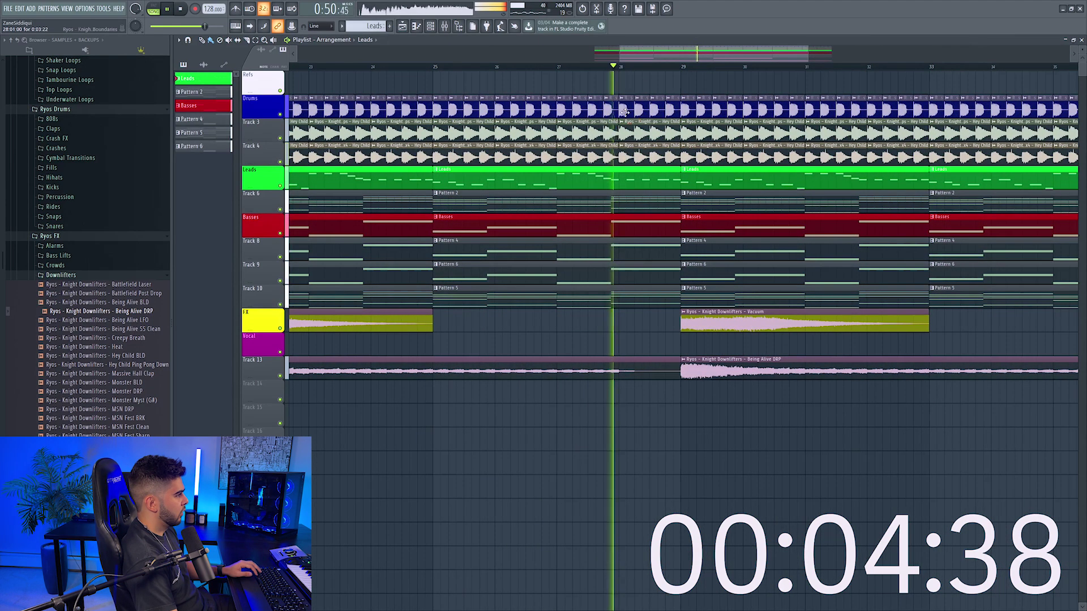
key("F6")
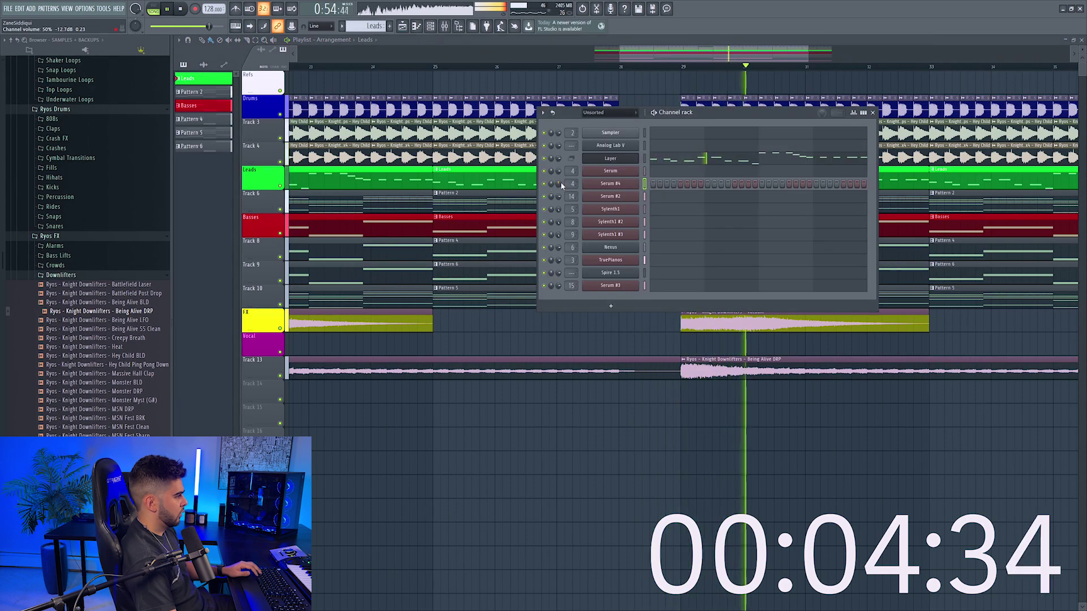
key("F6")
scroll(655, 73, "down", 3)
scroll(655, 72, "down", 2)
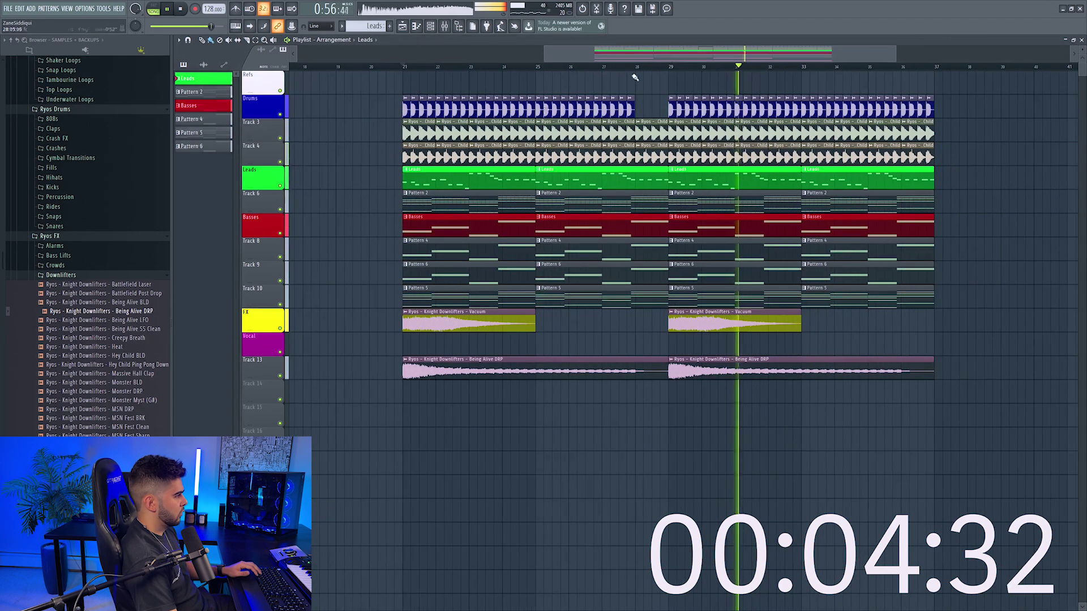
Browse the Short Fills samples and place Ryos - Knight Short Fills - MSN Fest Halfway on Track 16, ending at bar 29
key("space")
scroll(73, 261, "up", 4)
left_click(53, 274)
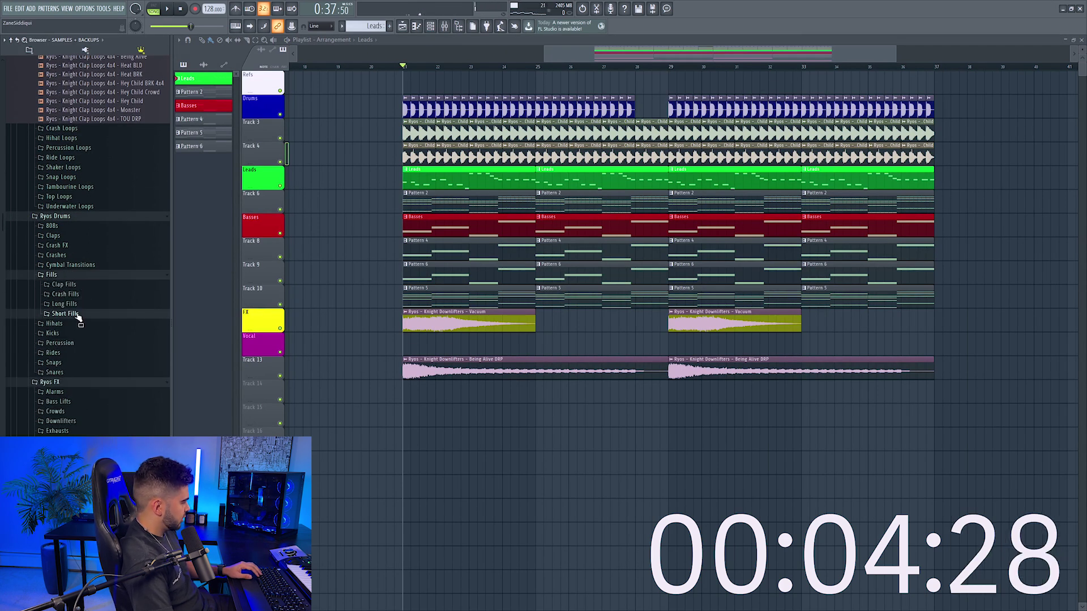
scroll(129, 305, "down", 6)
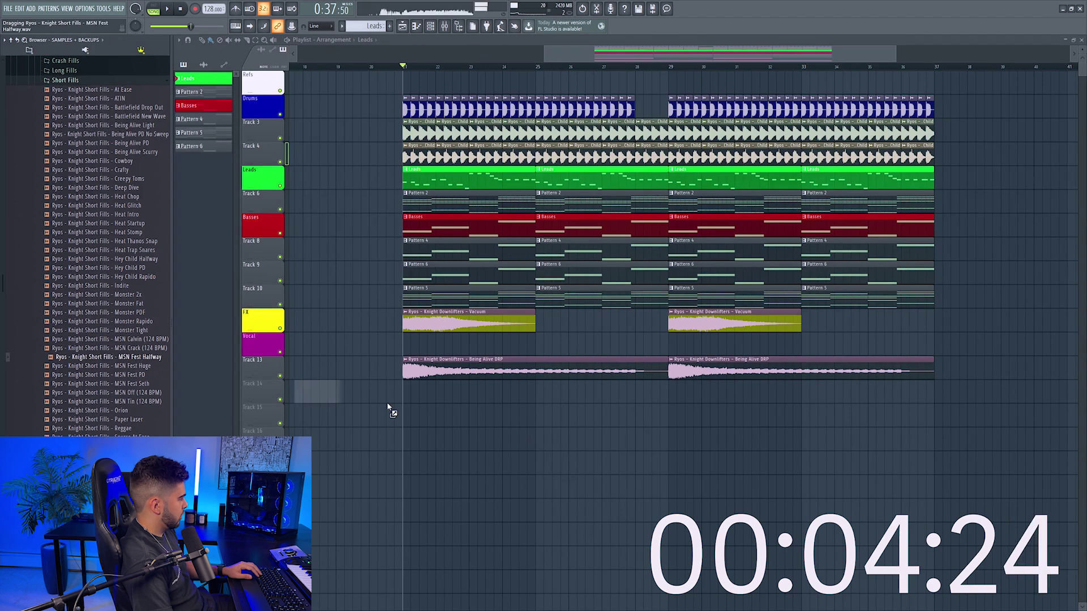
left_click_drag(634, 440, 629, 439)
Route the MSN Fest Halfway fill to mixer track 18 while playing the arrangement
key("space")
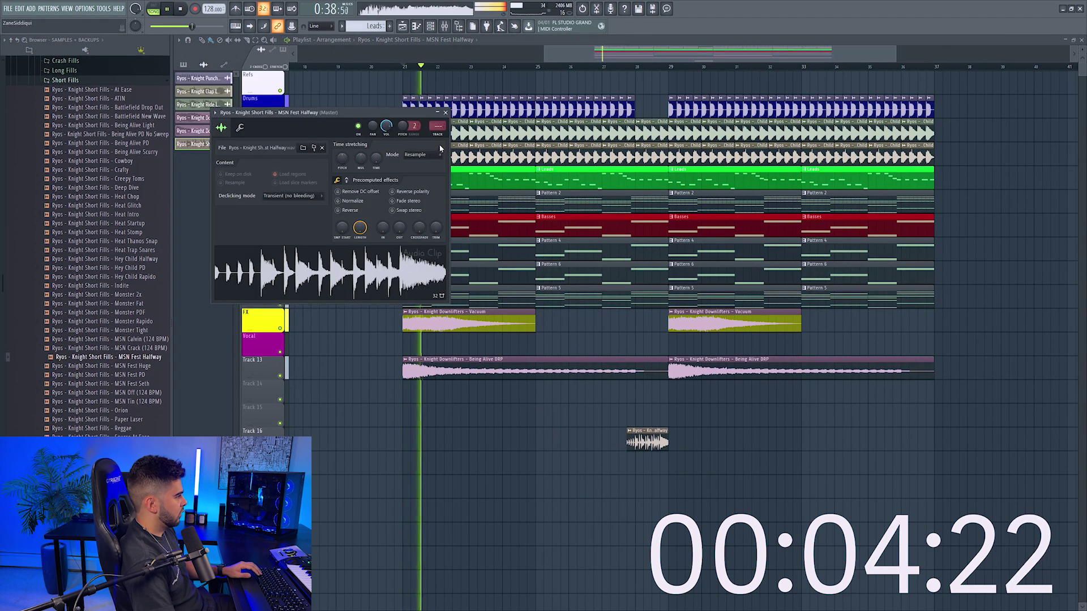
key("ctrl+l")
key("F9")
key("F9")
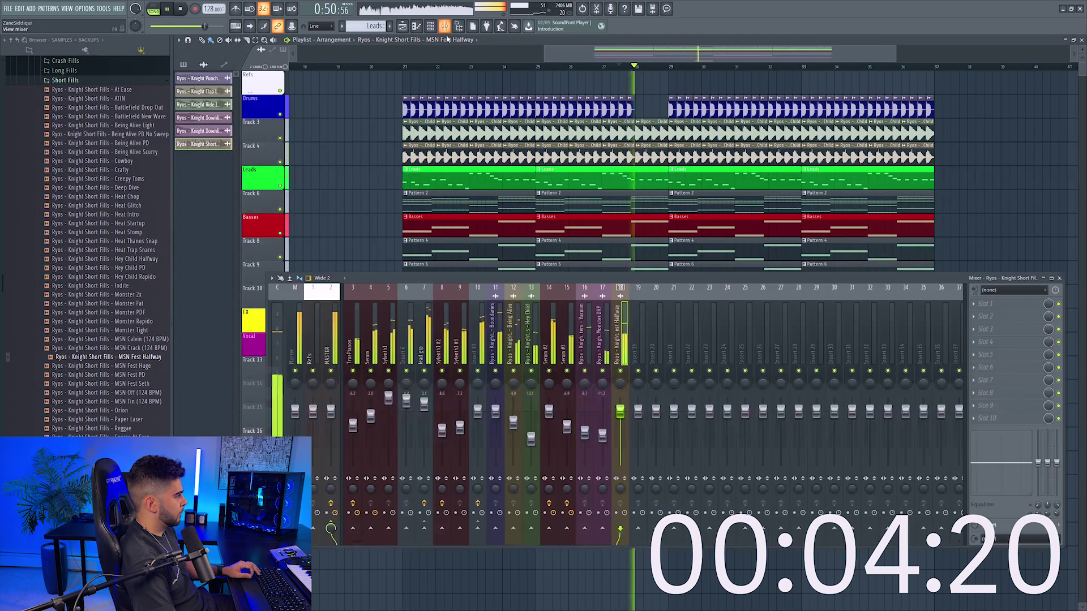
Play the arrangement from bar 28 into bar 29 and review how the short fill leads into the second half
key("F9")
scroll(719, 56, "up", 2)
scroll(644, 60, "up", 2)
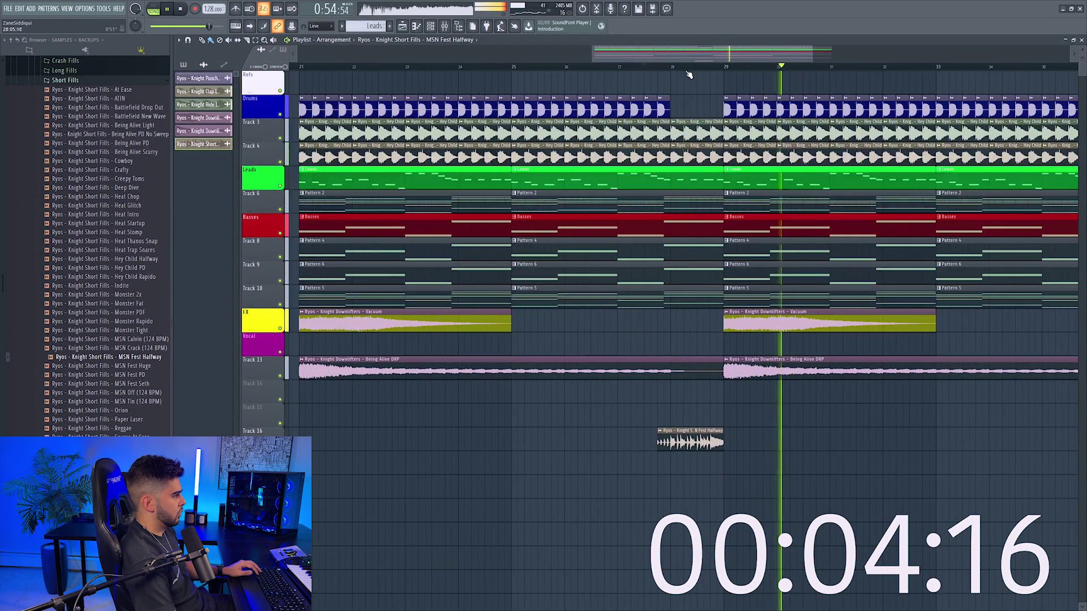
left_click(685, 66)
scroll(674, 57, "up", 3)
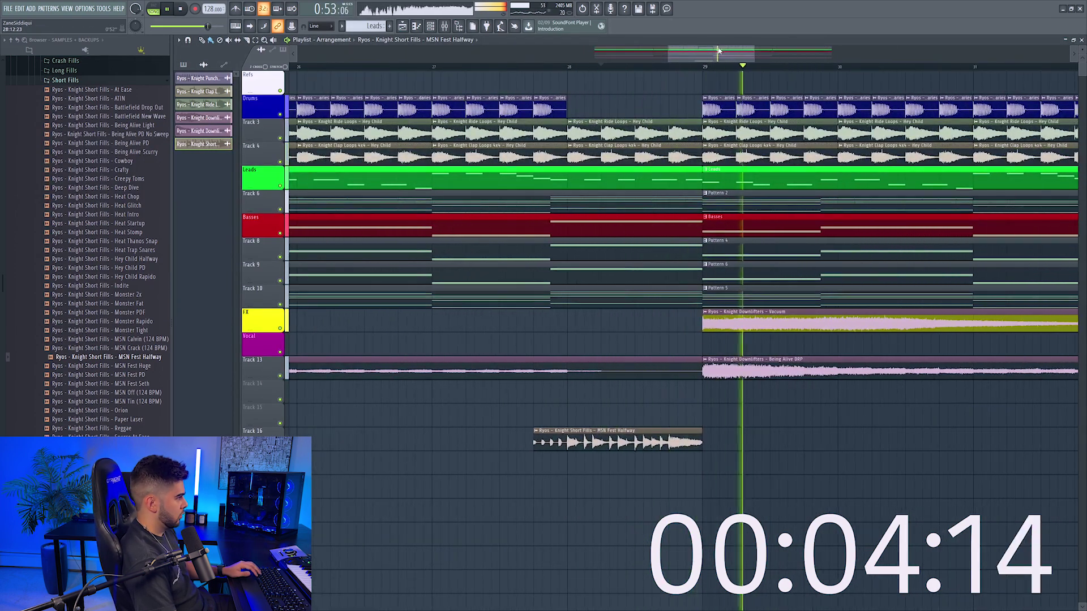
scroll(706, 67, "down", 4)
scroll(706, 67, "down", 2)
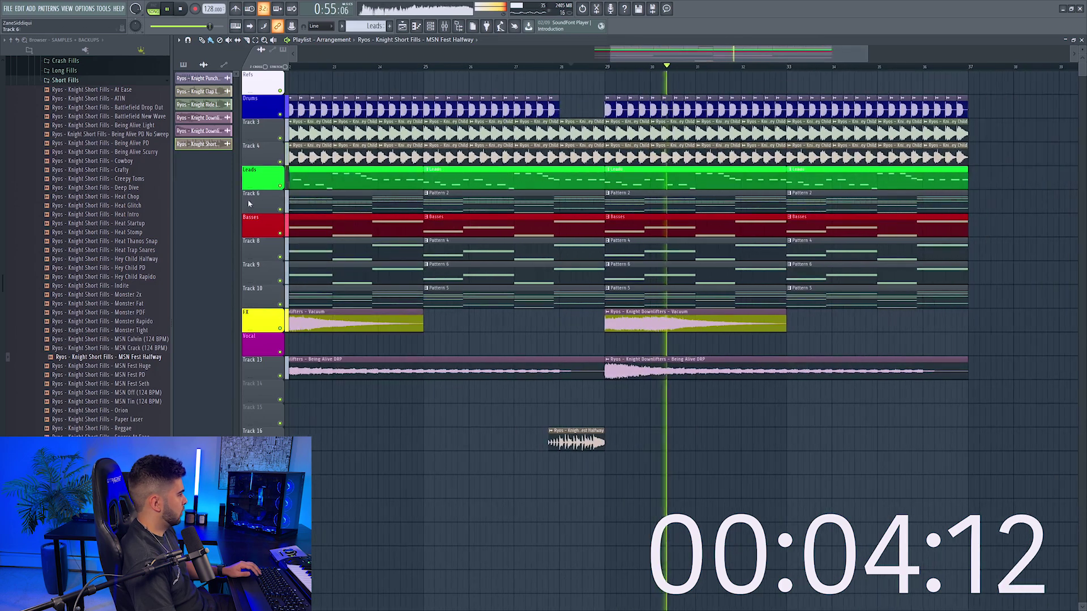
key("F9")
scroll(580, 227, "down", 2)
key("F9")
scroll(580, 227, "down", 4)
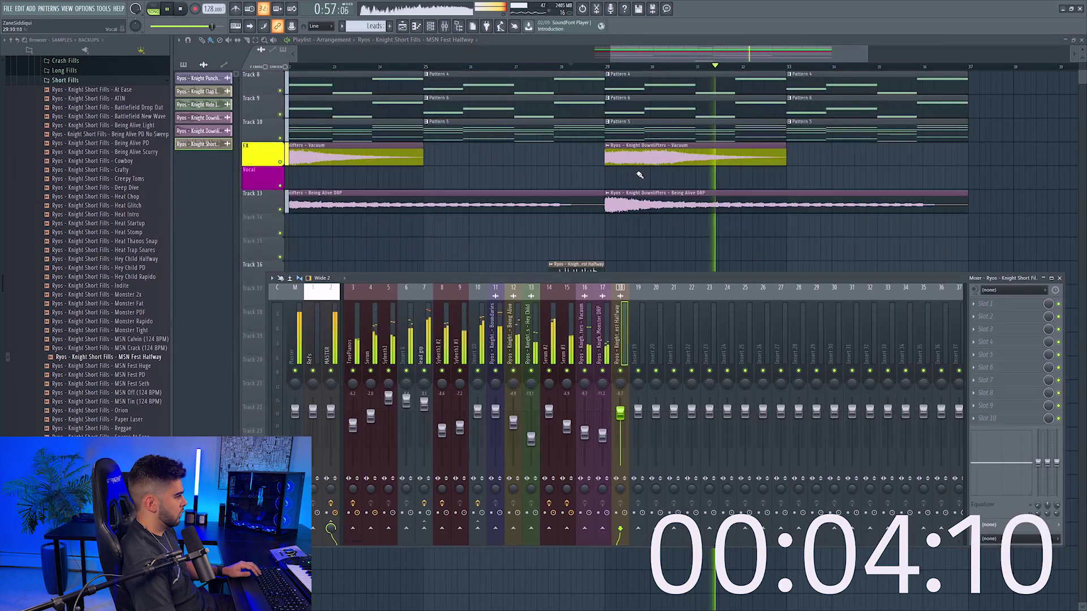
Check the channel settings of the Being Alive DRP downlifter and the Hey Child clap loop clips
double_click(638, 192)
scroll(498, 115, "up", 4)
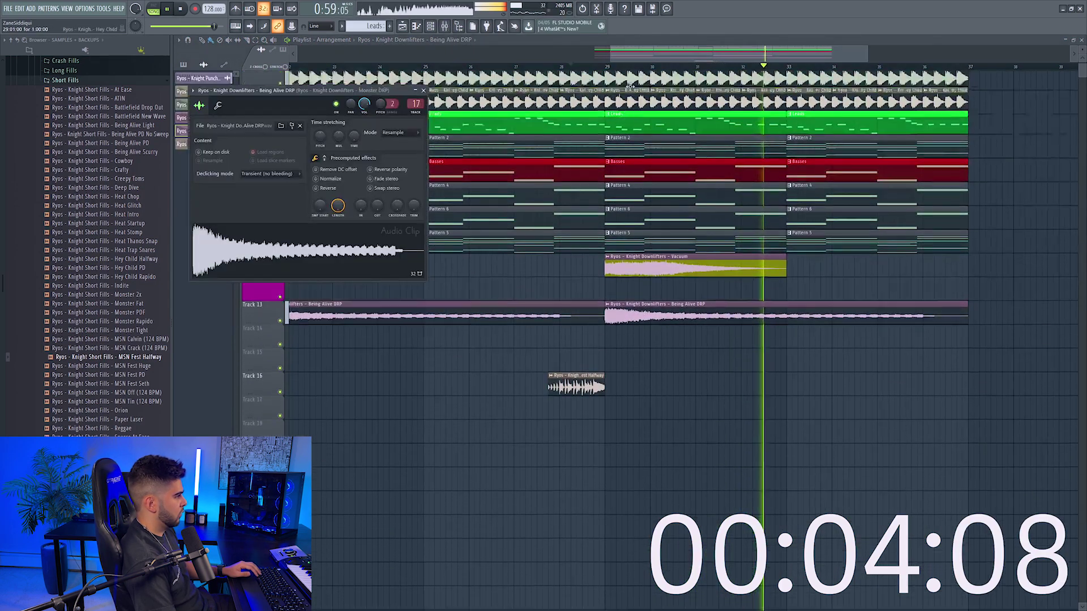
double_click(644, 121)
key("space")
double_click(641, 128)
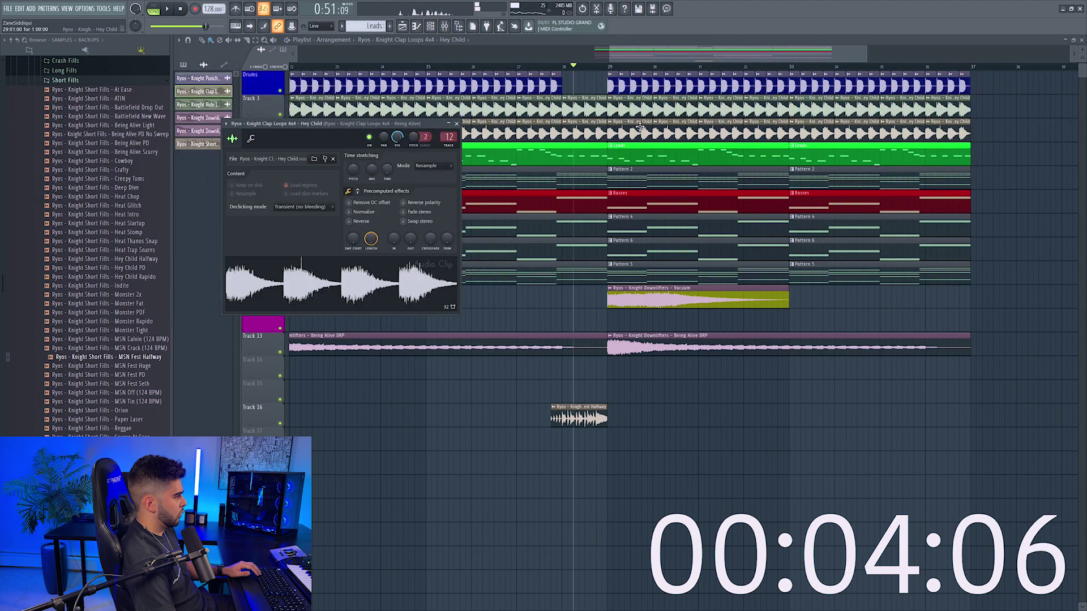
Play the drop with the mixer open and lower the Serum #3 mixer track's volume slightly
left_click_drag(676, 52, 618, 52)
left_click(445, 27)
key("space")
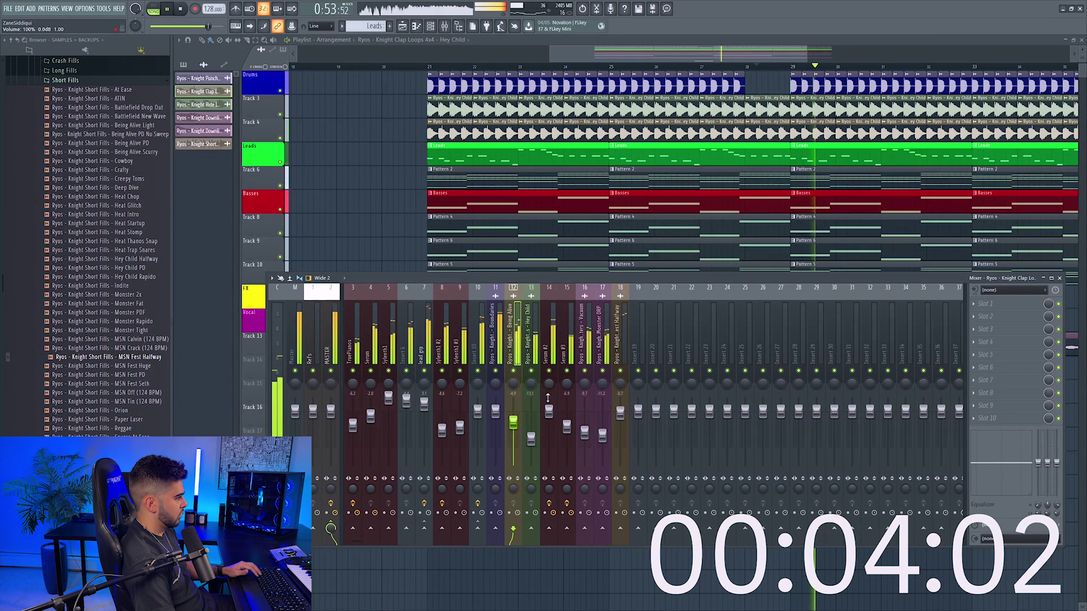
left_click(566, 429)
key("space")
scroll(671, 58, "down", 5)
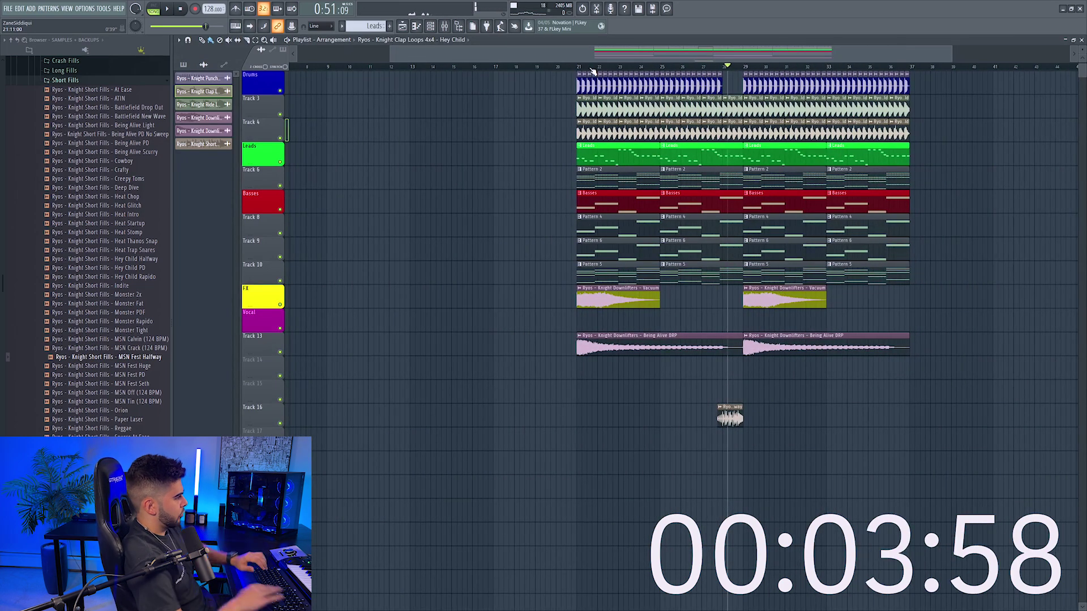
Play the drop from bar 21 and add FabFilter Pro-Q 3 to the lead grp mixer track ahead of Kickstart
left_click(581, 72)
scroll(779, 211, "up", 1)
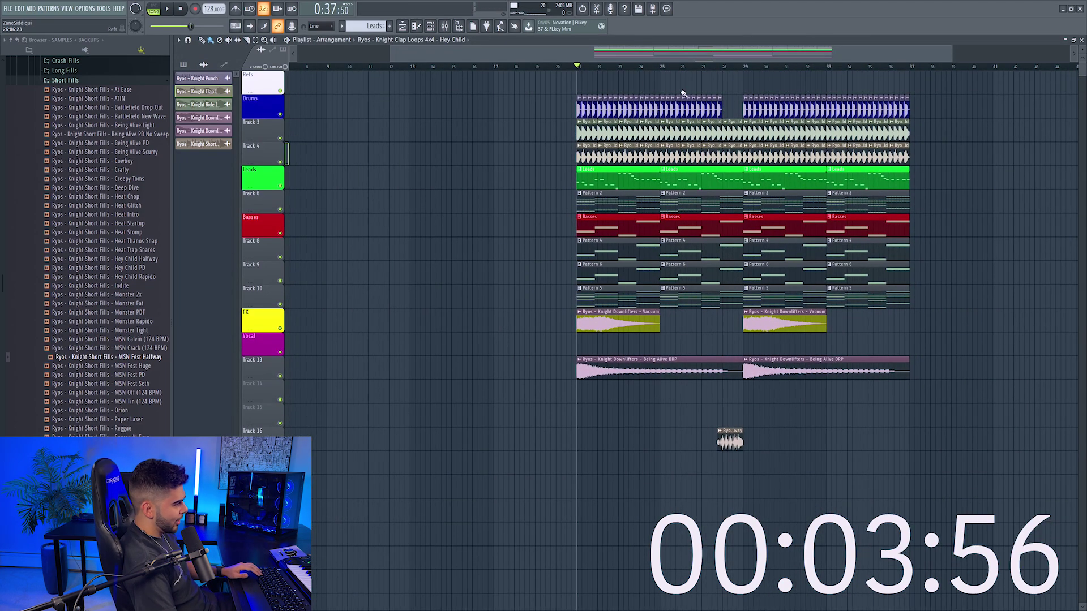
key("space")
key("F9")
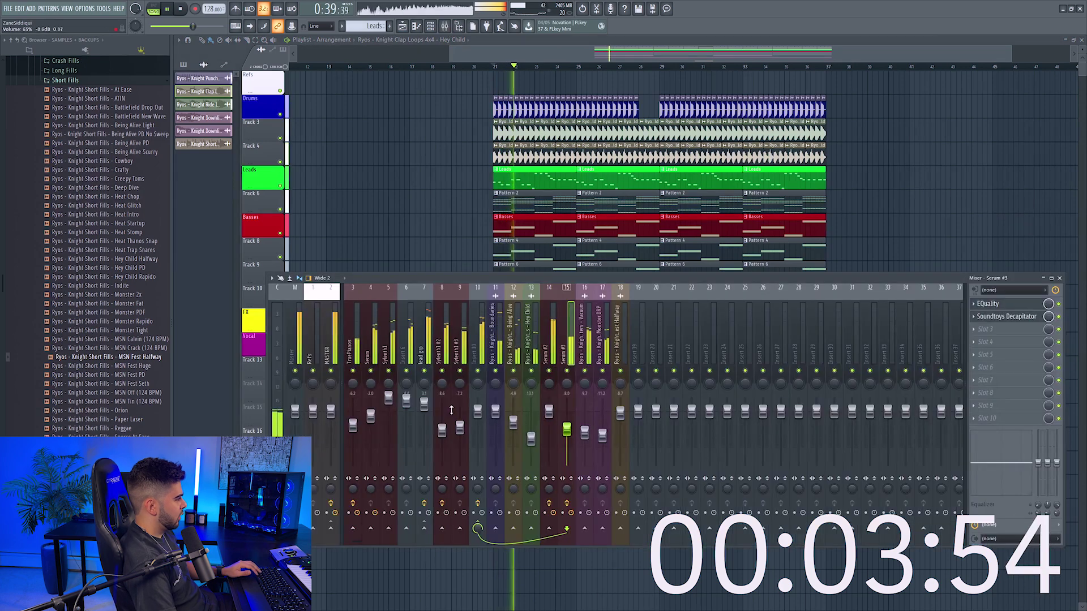
left_click(423, 372)
key("space")
left_click(993, 372)
left_click(767, 80)
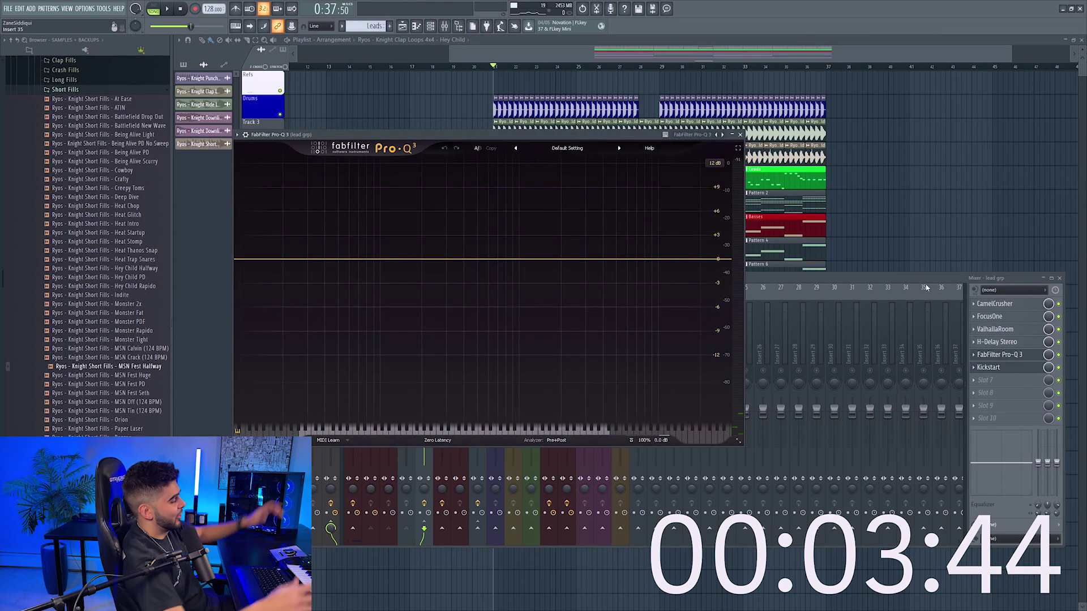
Shape the lead grp EQ in Pro-Q 3 with a midrange boost and a shallow cut above it while the drop plays
left_click_drag(446, 248, 497, 216)
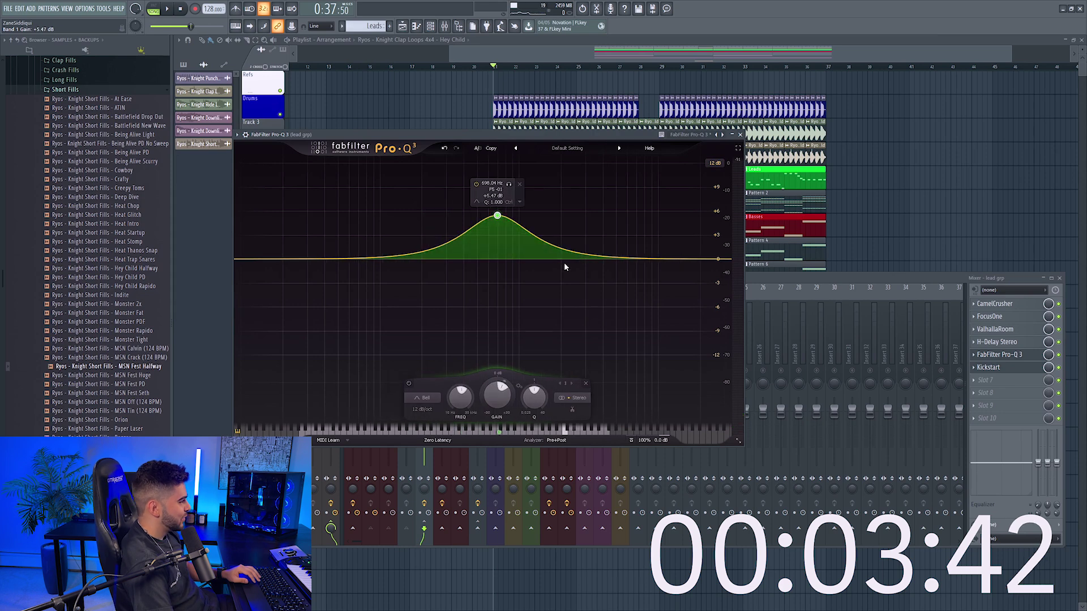
left_click_drag(580, 262, 601, 277)
left_click(613, 291)
key("space")
left_click_drag(497, 216, 526, 216)
left_click(749, 297)
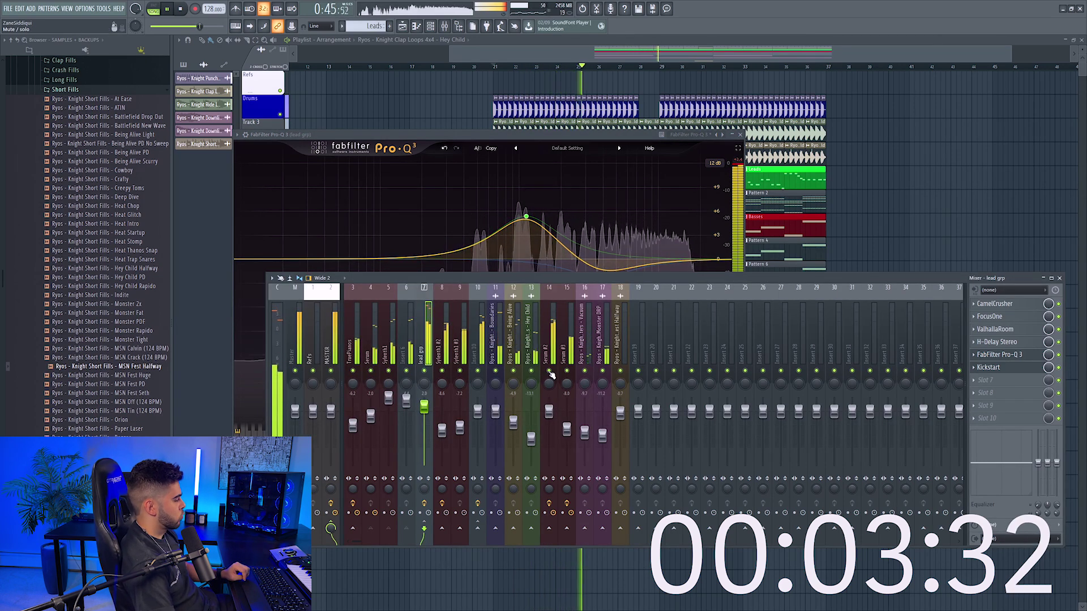
mouse_move(526, 217)
left_mouse_down()
mouse_move(530, 243)
mouse_move(537, 229)
left_mouse_up()
left_click(741, 135)
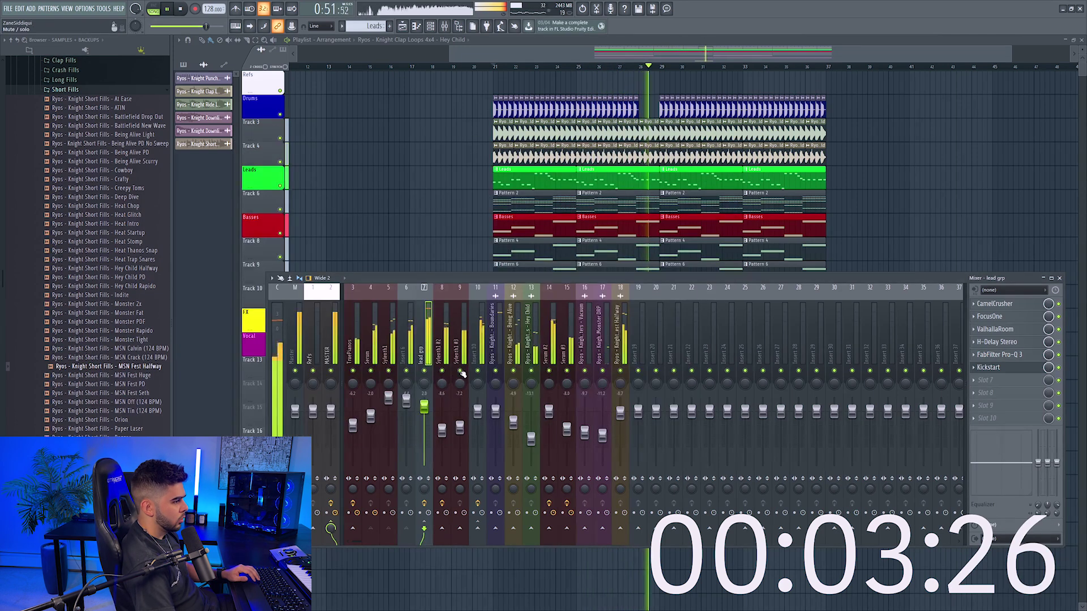
Solo the Serum #2 and Serum #3 mixer tracks in turn, lowering Serum #2 and raising Serum #3 slightly
right_click(549, 371)
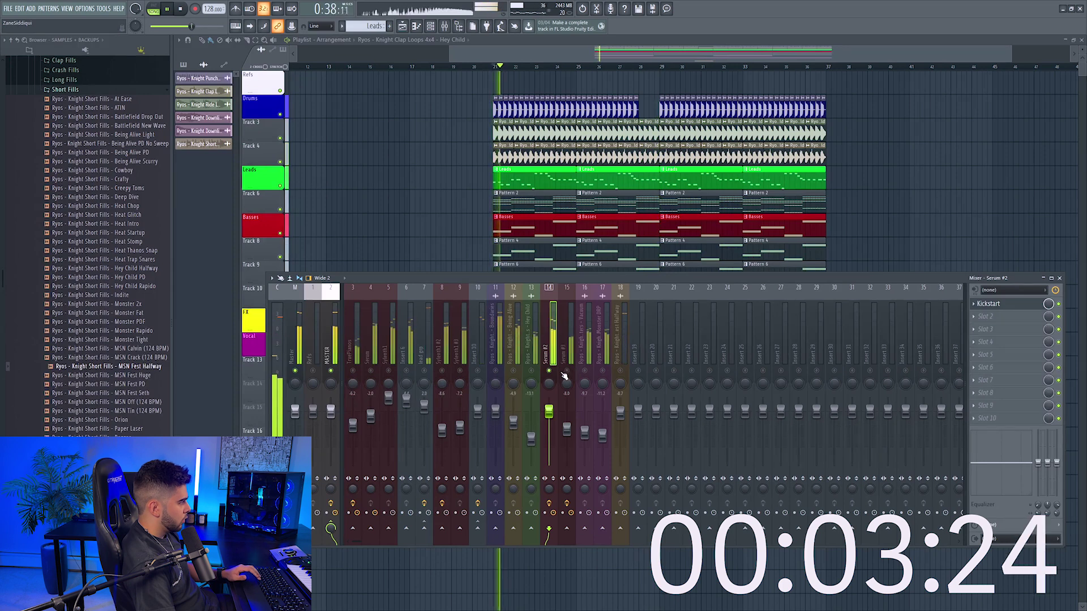
right_click(567, 371)
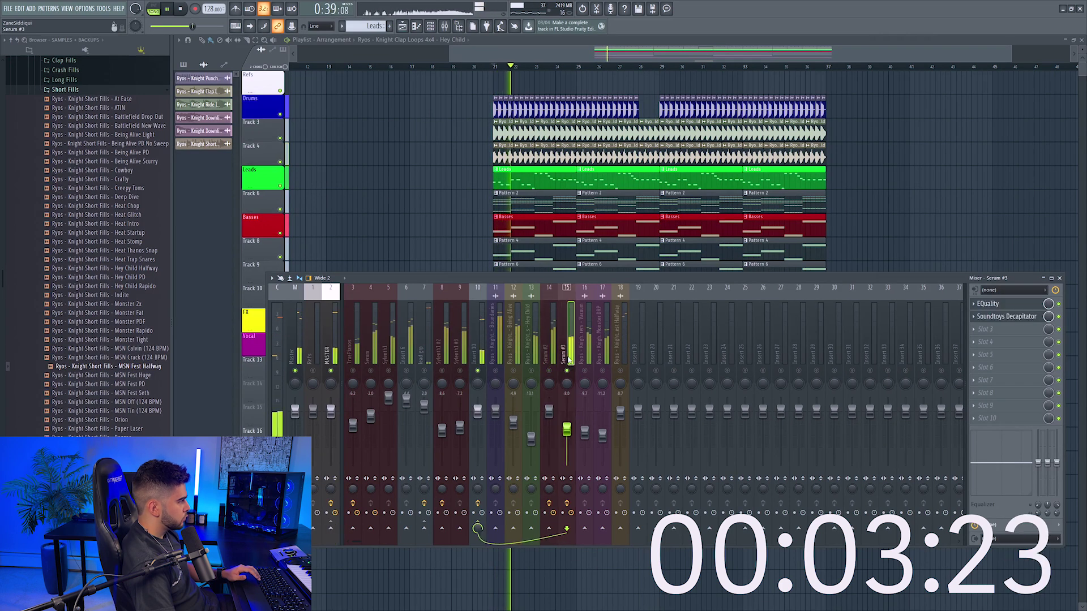
right_click(568, 371)
left_click(553, 373)
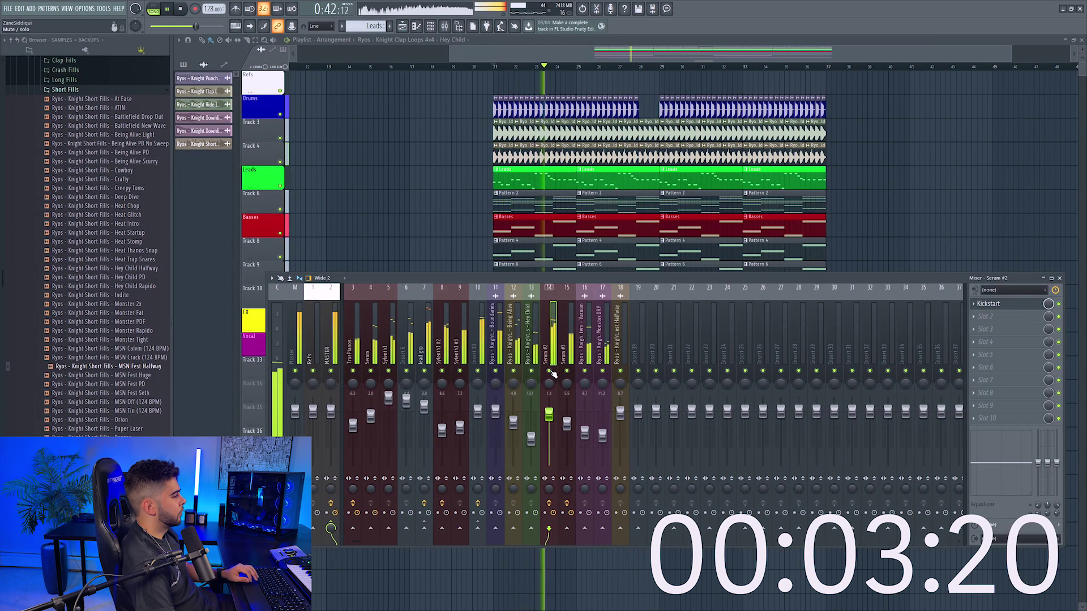
Add FabFilter Pro-Q 3 to the Serum #2 mixer track and cut about 1.7 dB near 488 Hz
left_click(997, 317)
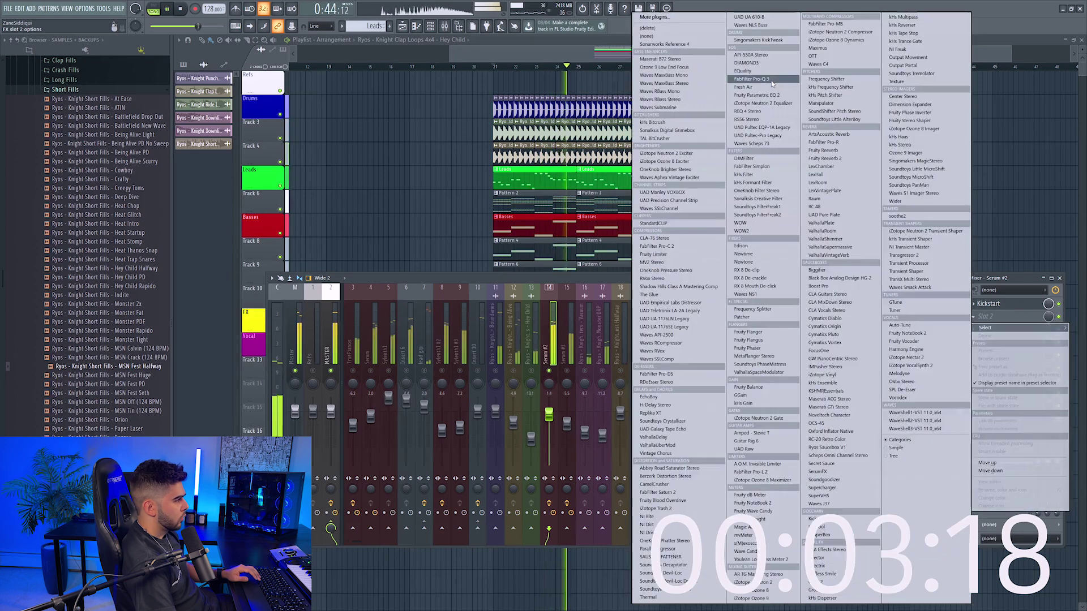
left_click(771, 81)
left_click_drag(498, 281, 498, 296)
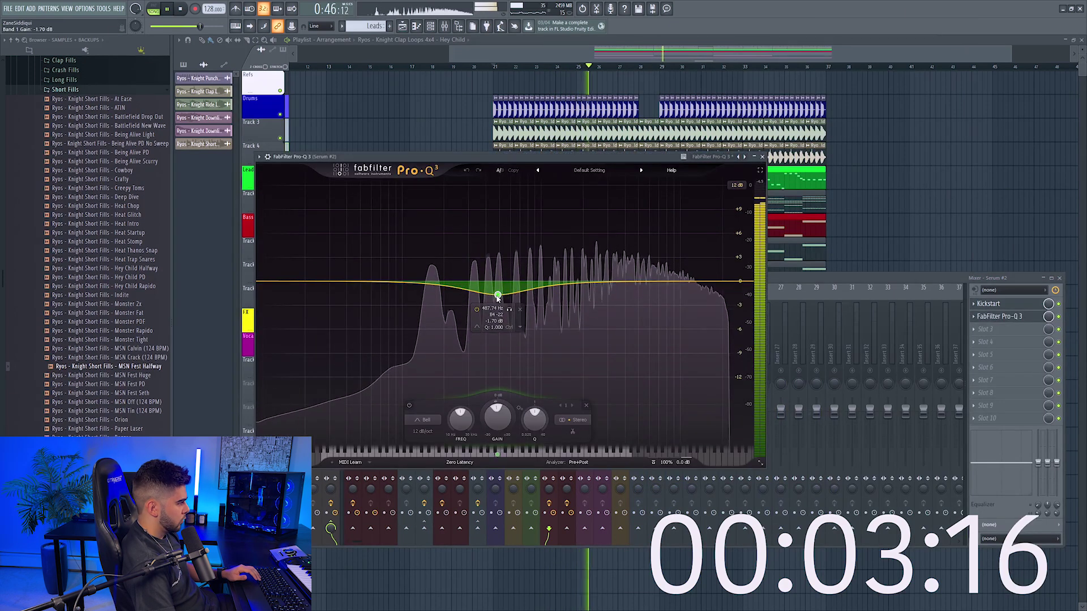
key("Escape")
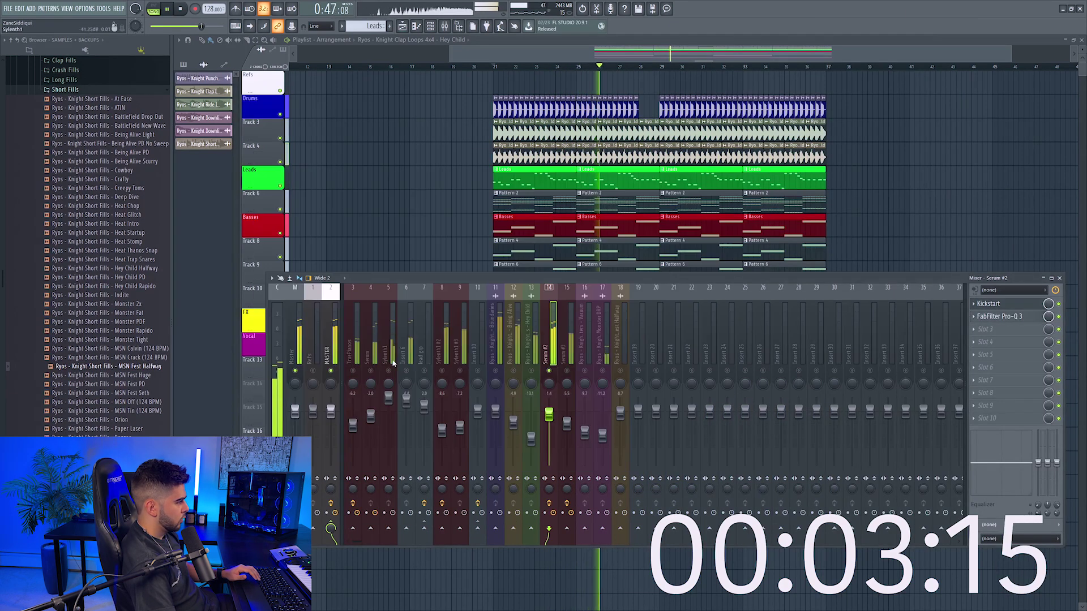
Copy the Serum #2 chords from Pattern 5 into the Analog Lab V channel of a new pattern named pad
right_click(353, 371)
scroll(616, 186, "down", 4)
key("F9")
key("F6")
right_click(610, 196)
key("Escape")
key("space")
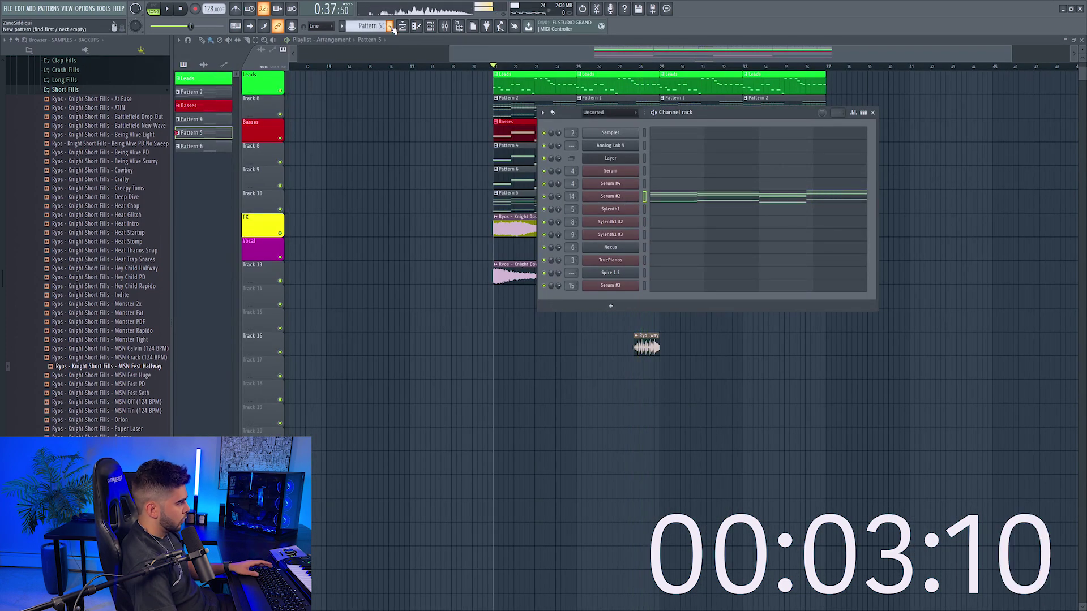
left_click(390, 26)
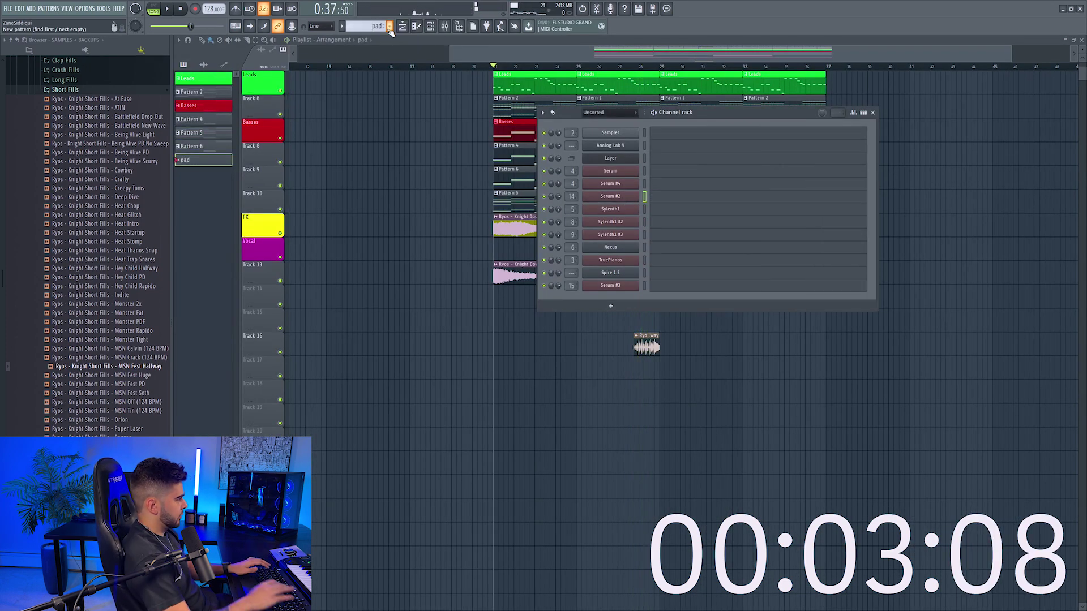
right_click(637, 146)
left_click(732, 162)
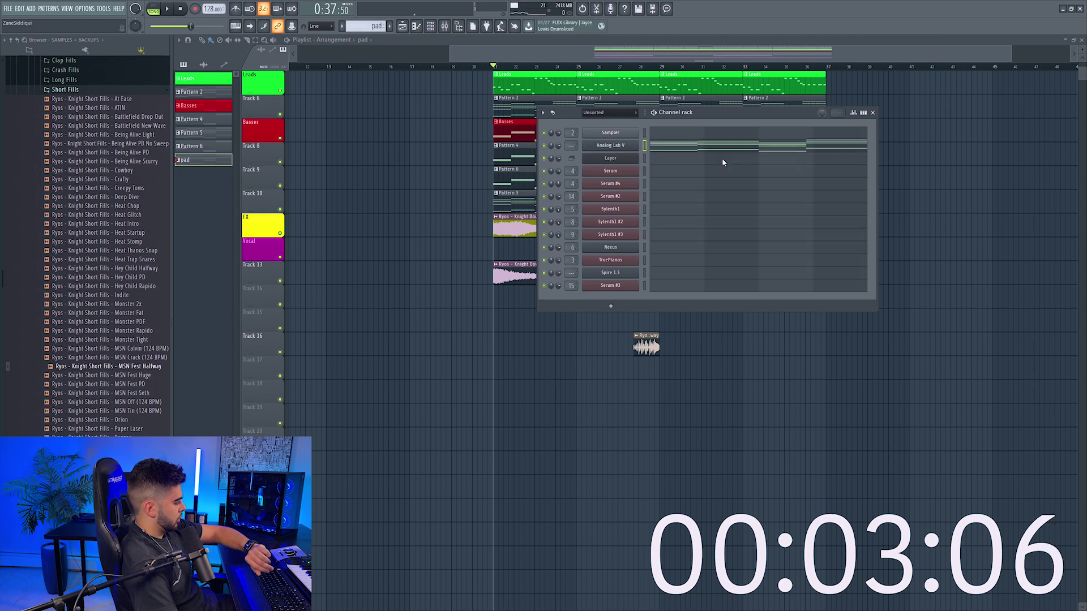
Open Analog Lab V, route it to mixer track 19 and play the pad pattern
left_click(611, 145)
key("ctrl+l")
key("space")
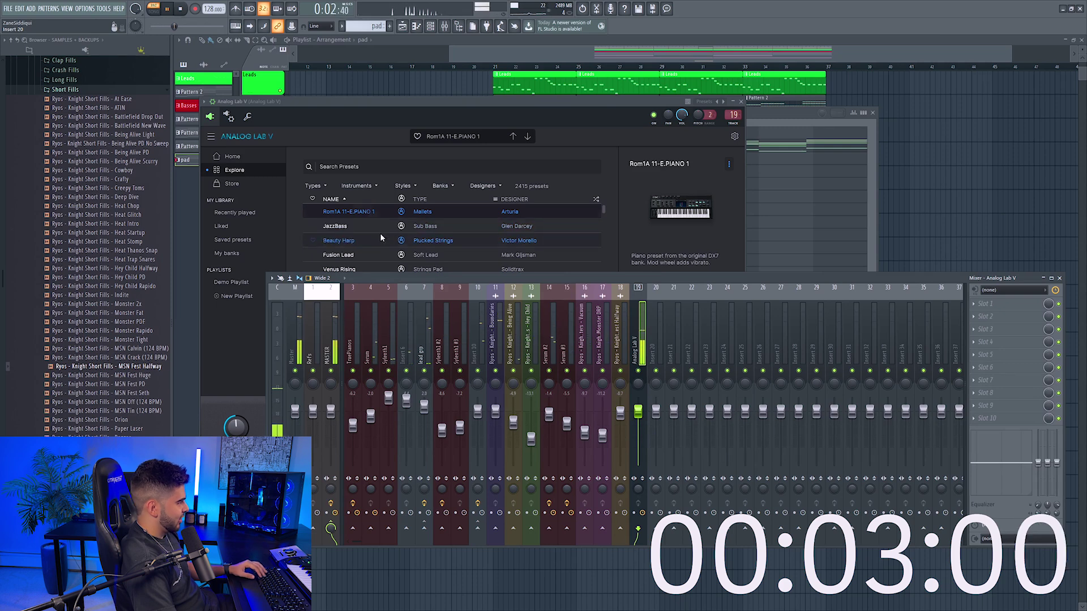
key("F12")
Place the pad pattern at bar 21 in the playlist and move it up to Track 11, directly above the FX track
left_click(493, 66)
key("space")
left_click(502, 342)
key("space")
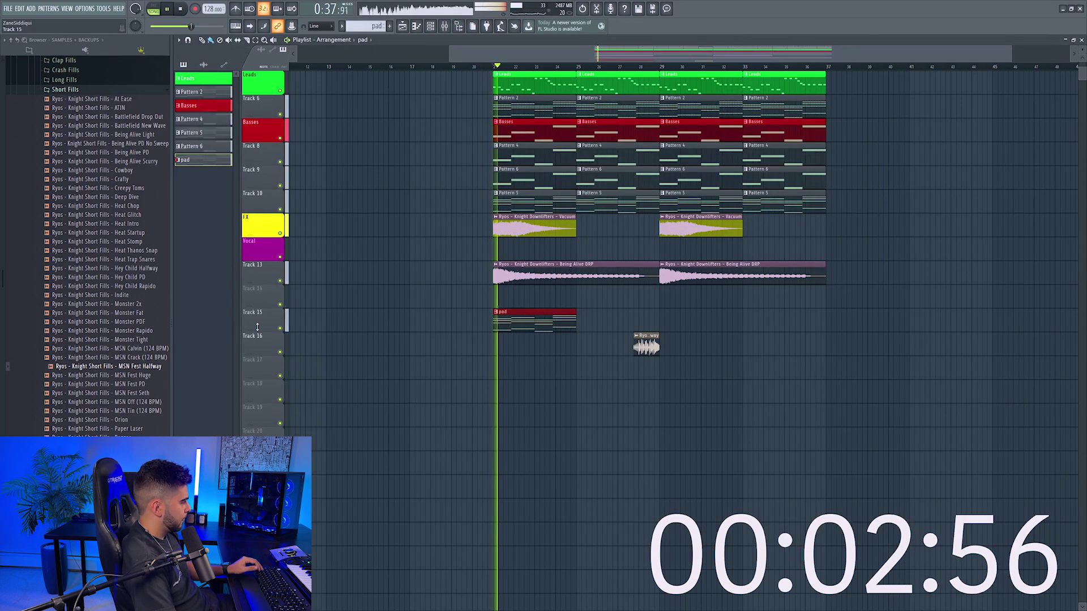
left_click_drag(511, 324, 510, 228)
key("F9")
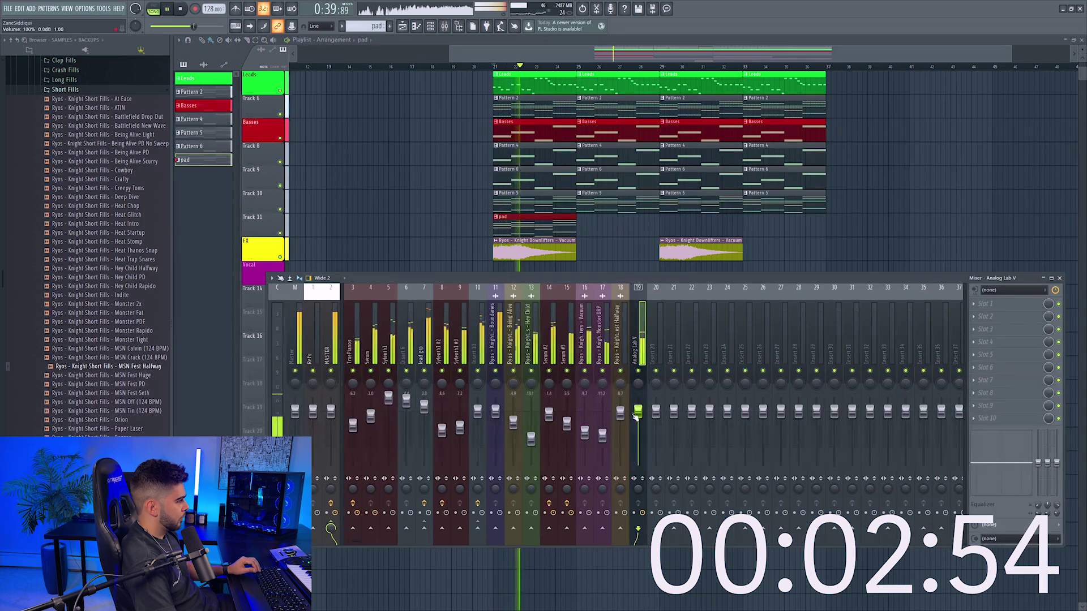
key("F9")
Repeat the pad clip on Track 11 at bars 25, 29 and 33
left_click(582, 225)
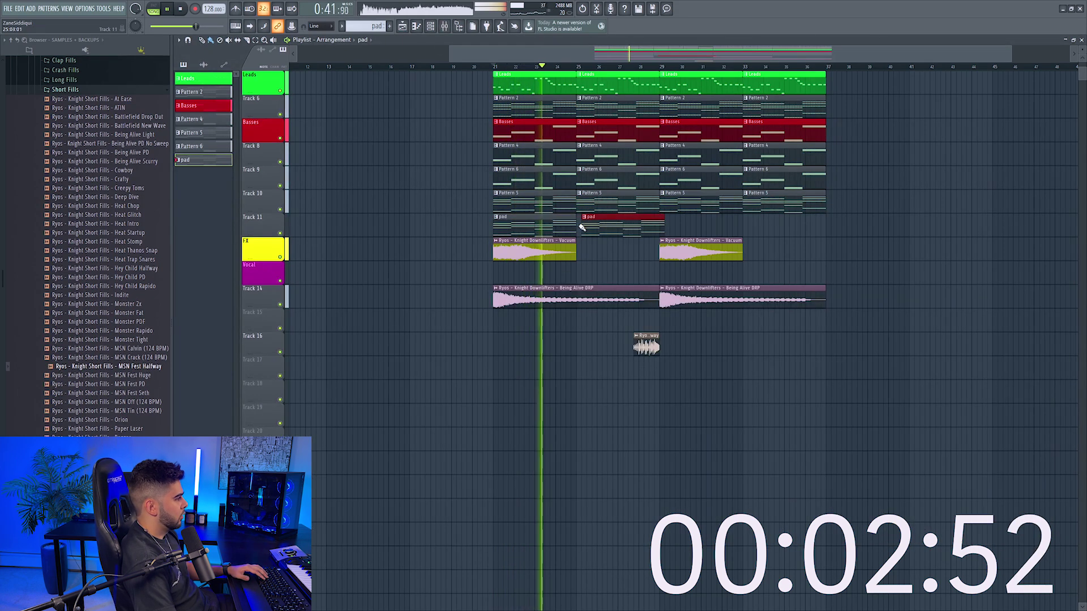
left_click(686, 225)
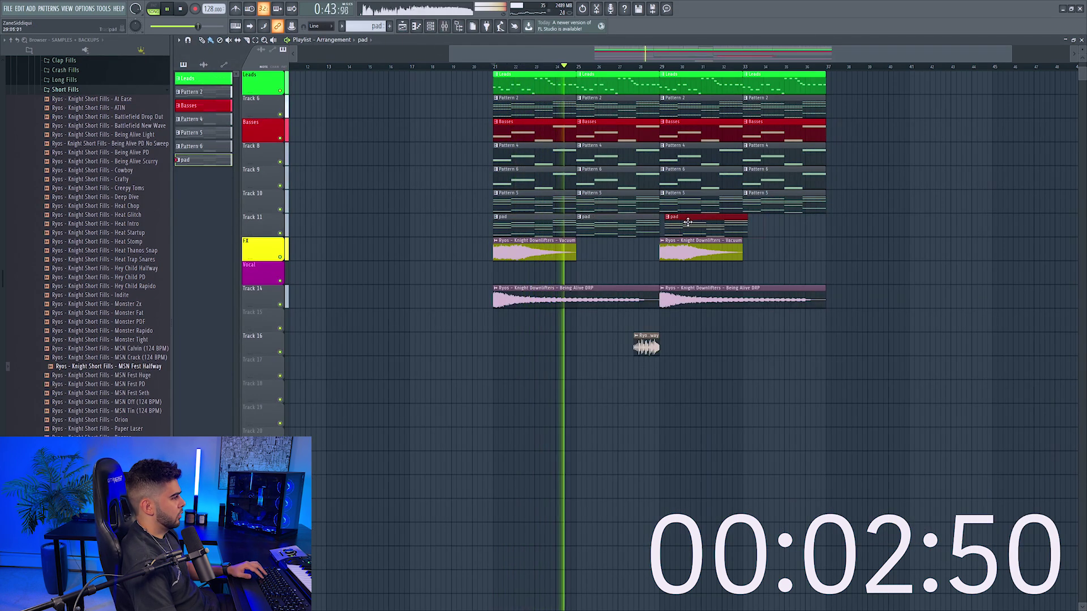
left_click(771, 226)
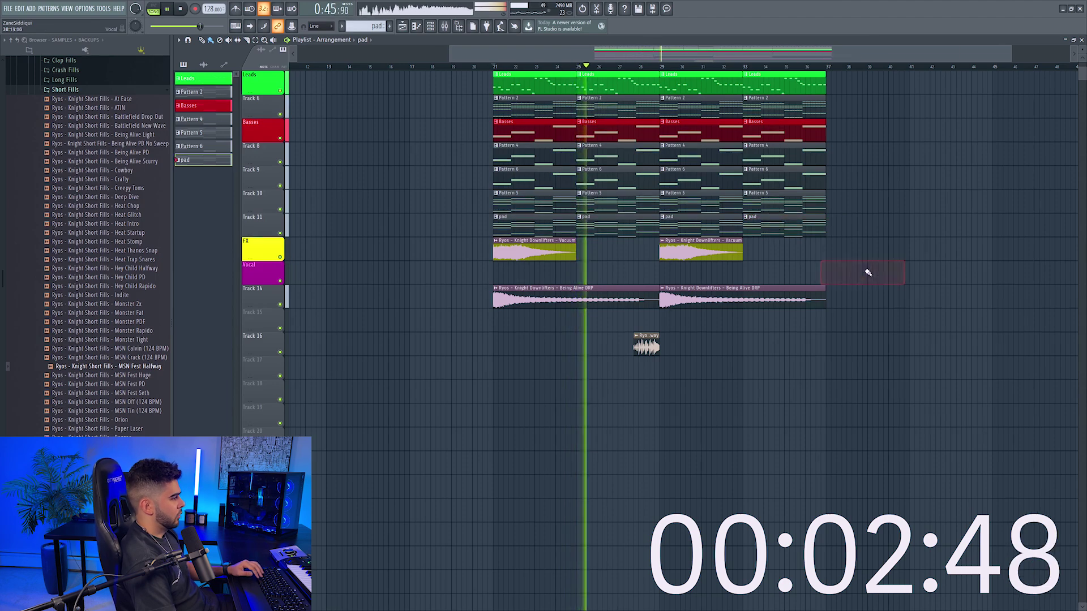
scroll(742, 274, "up", 3)
scroll(589, 147, "right", 1)
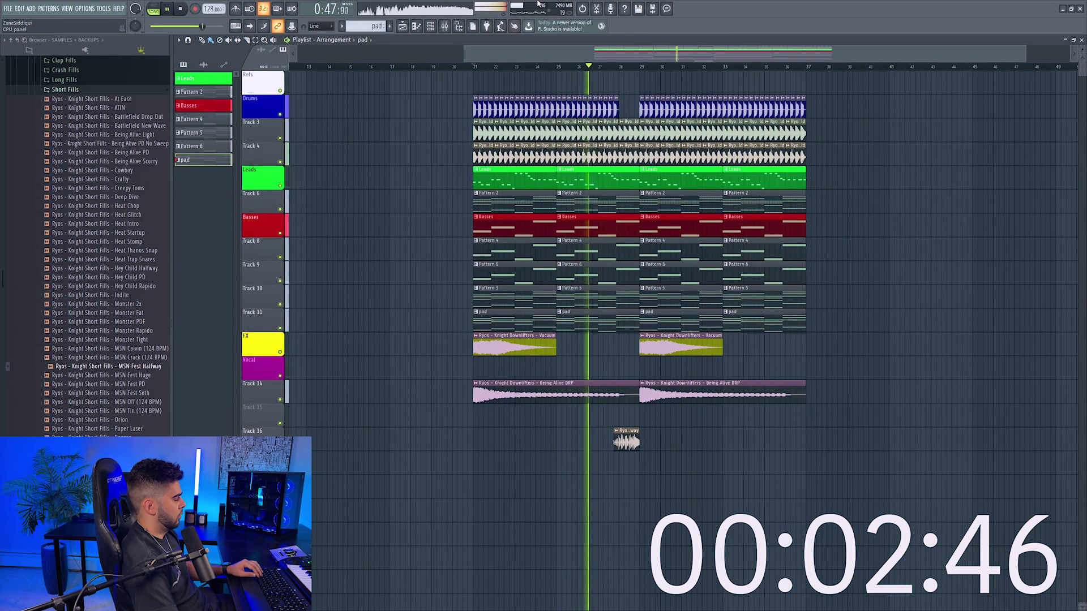
Set the Serum #4 channel's root note to C5 and play the drop from bar 21
left_click(444, 25)
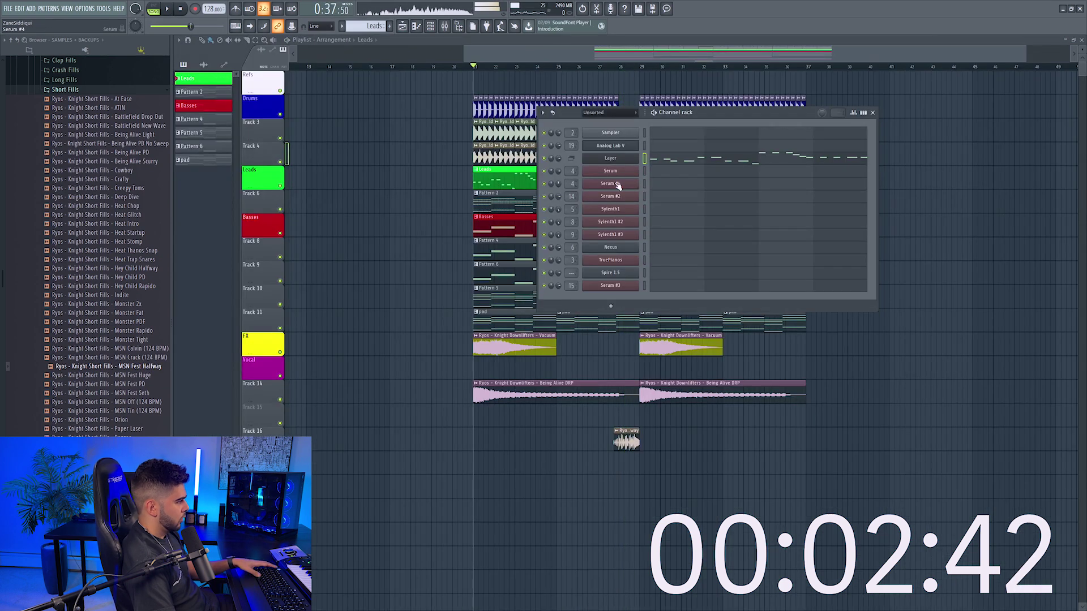
left_click(617, 184)
left_click(273, 139)
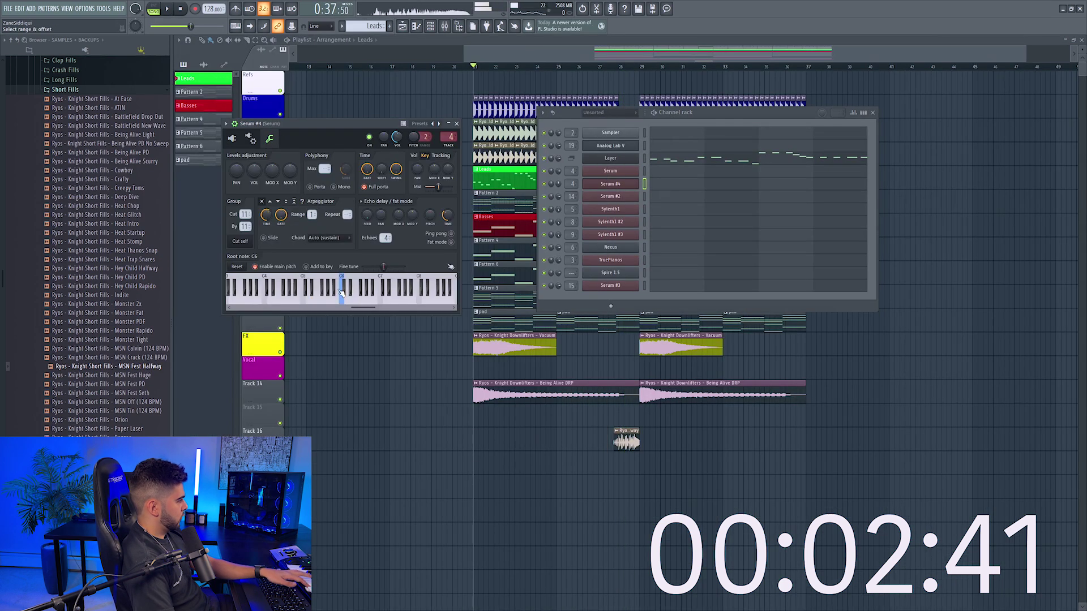
left_click(304, 279)
key("space")
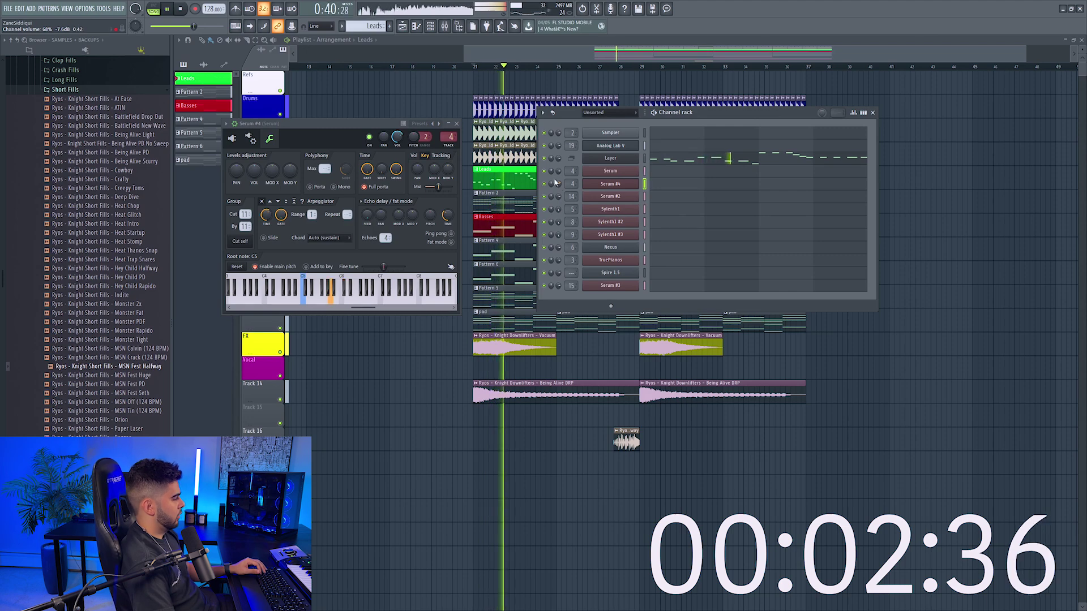
left_click(457, 125)
key("F6")
scroll(687, 53, "up", 4)
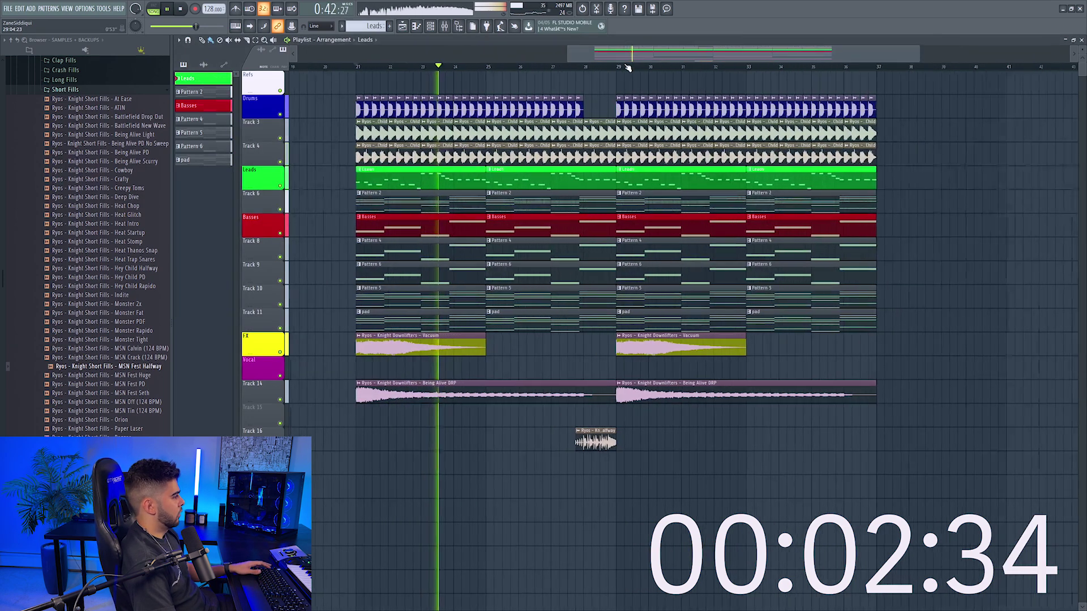
left_click_drag(687, 52, 661, 53)
scroll(150, 162, "up", 2)
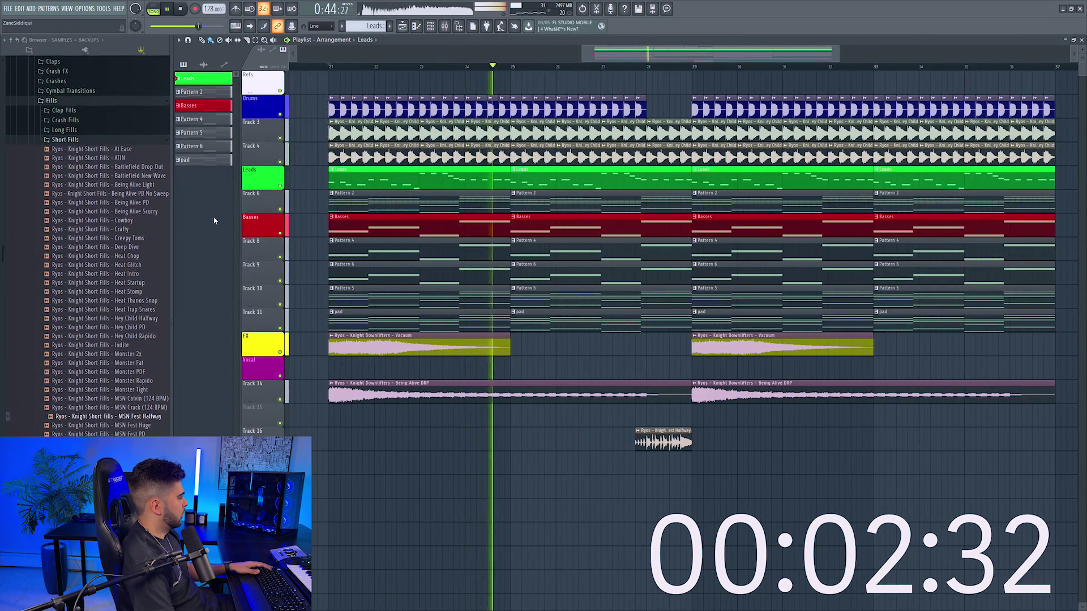
Stop playback and insert an empty playlist track above Track 4
key("space")
right_click(257, 163)
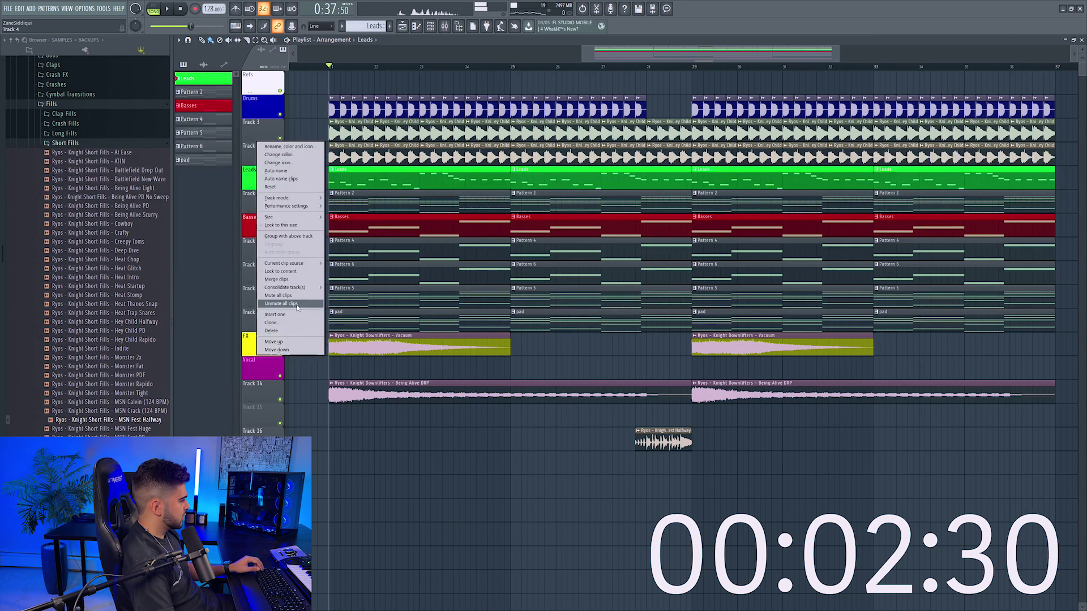
left_click(283, 302)
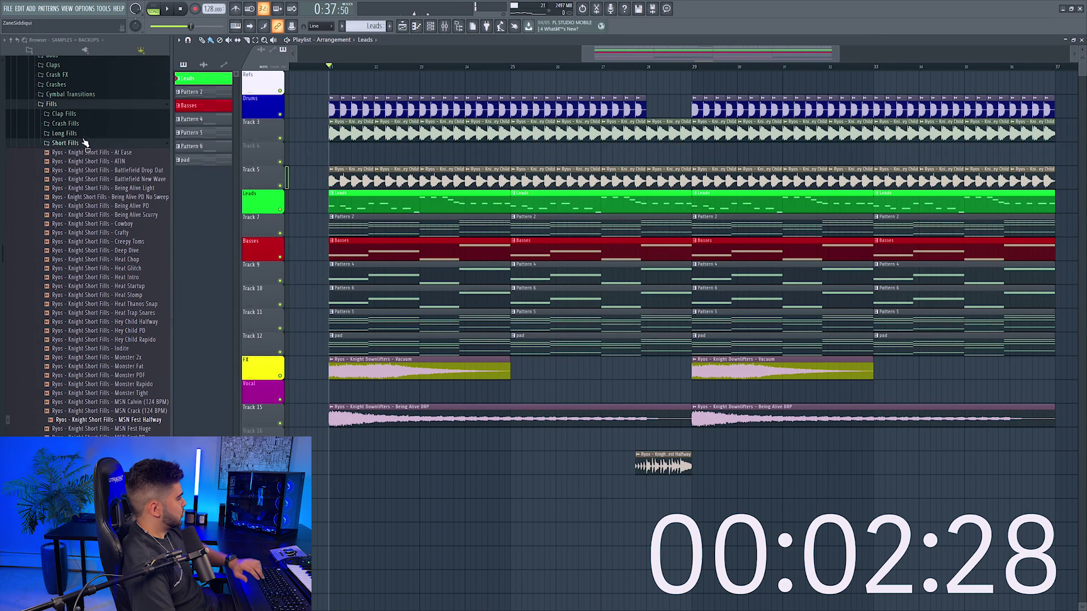
Place the Knight Crash FX - Hey Child sample on Track 16 at bar 21 and route it to mixer track 20 at about -5.4 dB
left_click(73, 76)
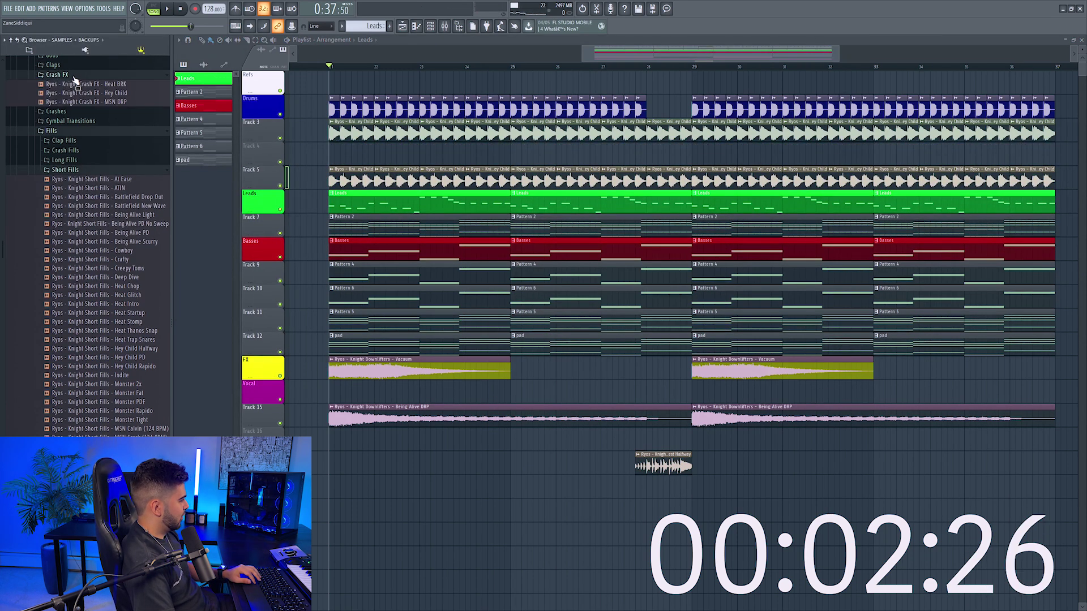
left_click_drag(78, 98, 334, 440)
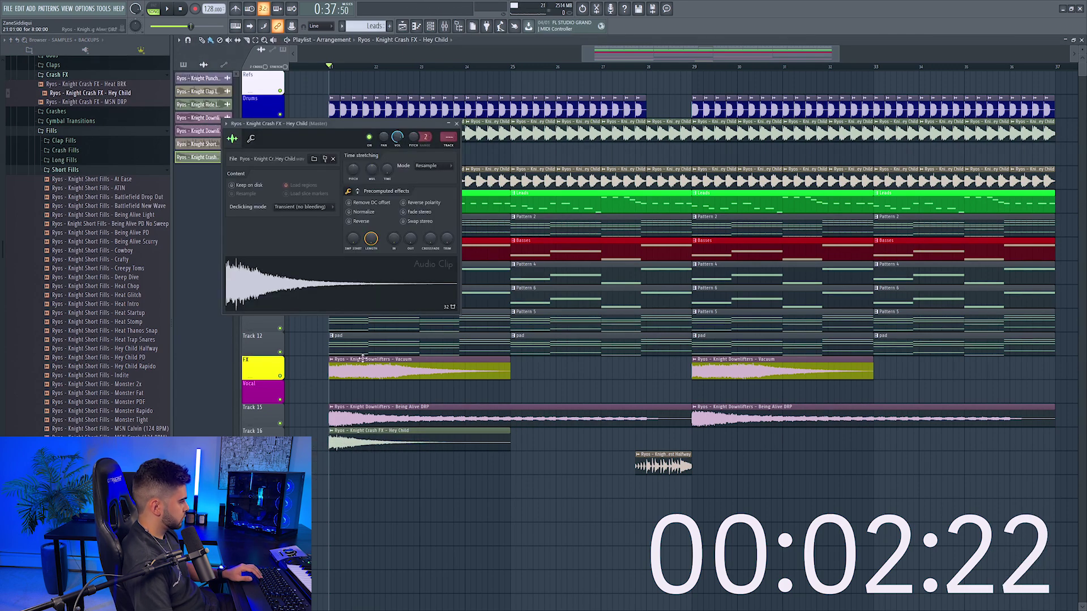
key("ctrl+l")
key("space")
left_click_drag(656, 410, 656, 428)
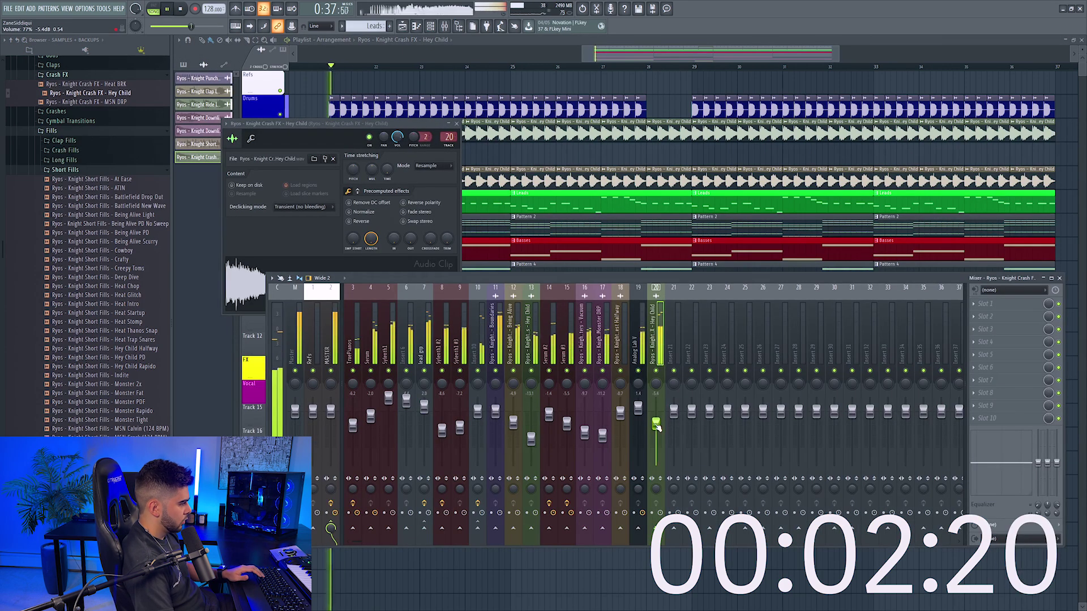
key("F5")
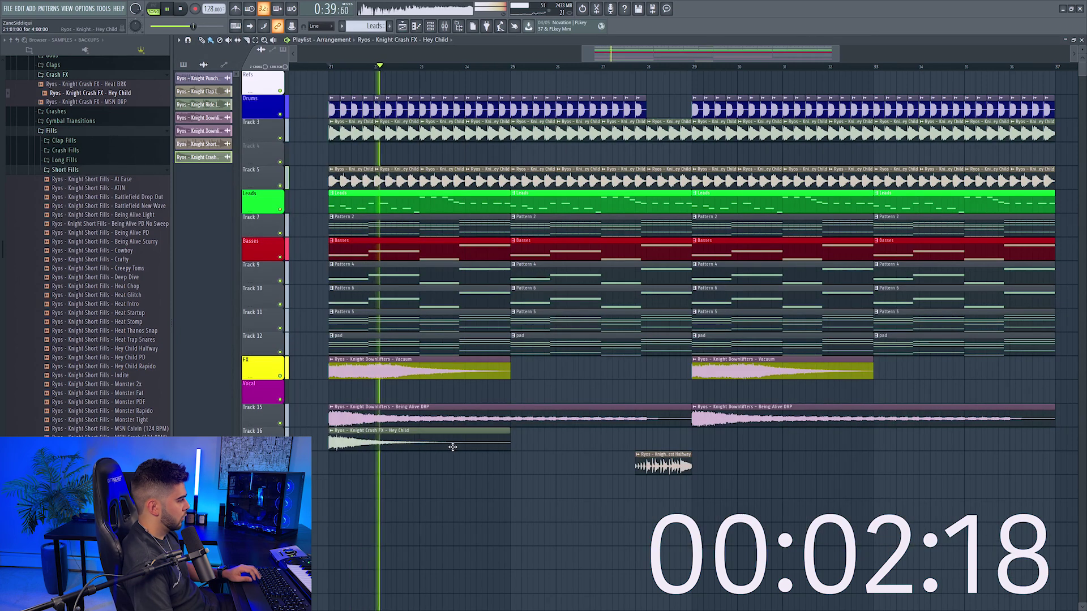
Add a second Hey Child crash on Track 16 at bar 29 and audition the MSN DRP crash FX sample
left_click(716, 446)
left_click_drag(716, 445, 693, 446)
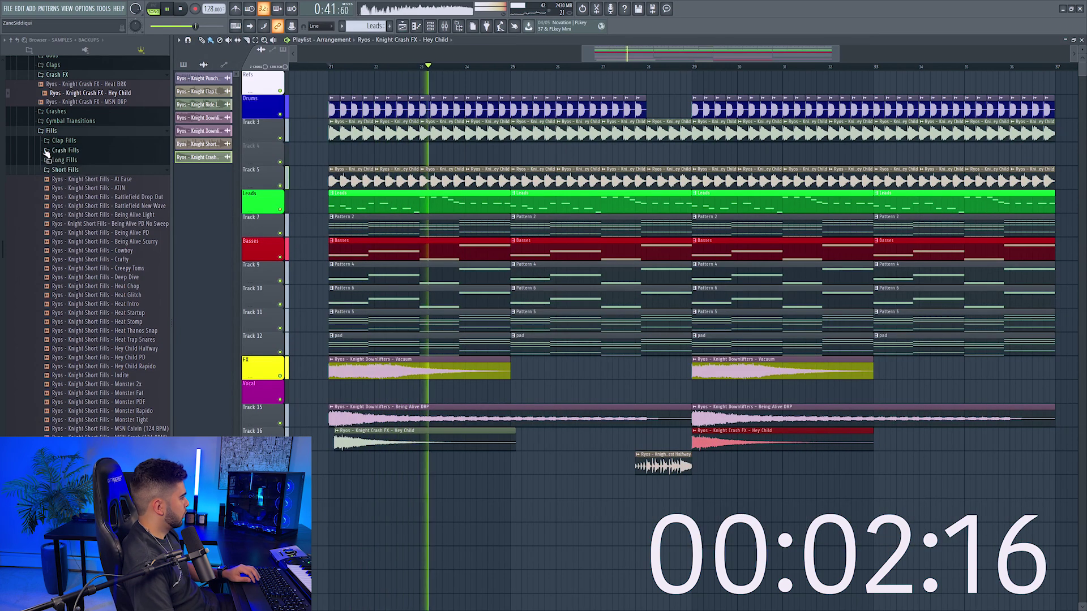
scroll(55, 161, "up", 4)
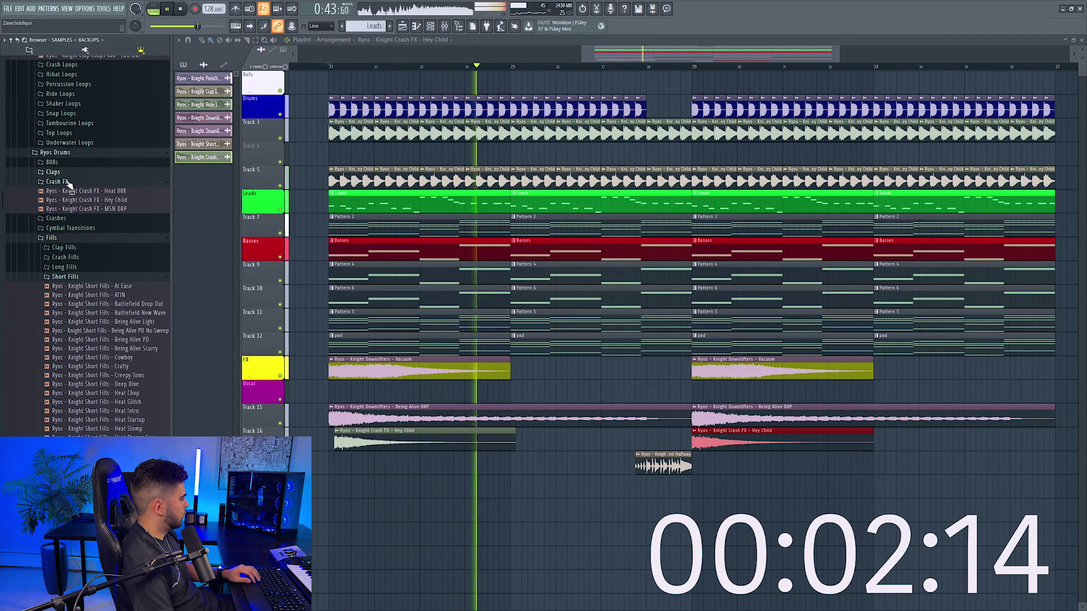
left_click(70, 209)
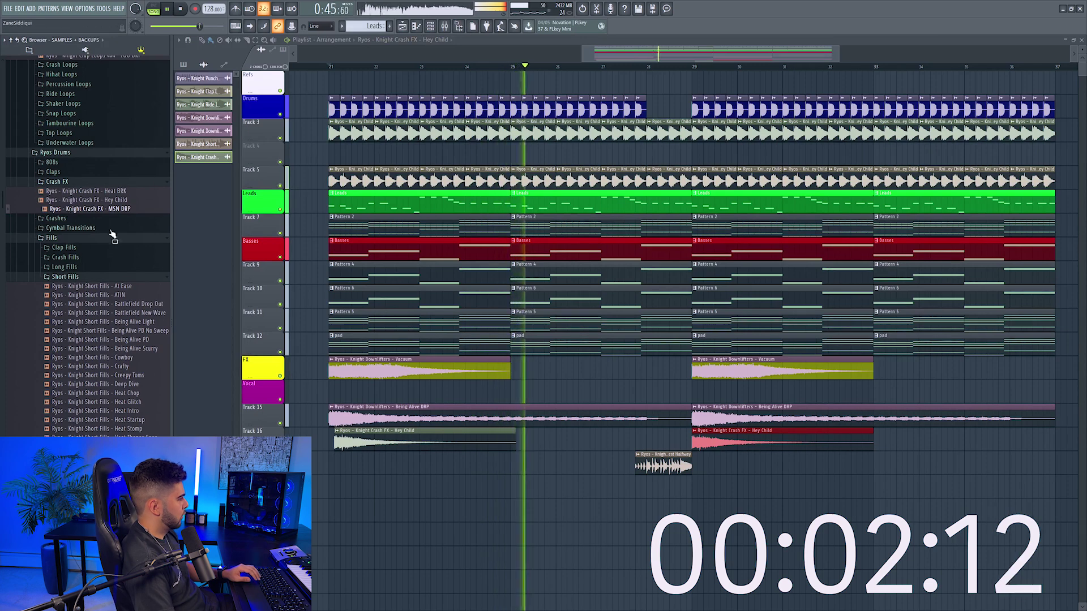
Solo the Pattern 4 track on Track 9 and open its Sylenth1 #3 instrument
left_click(376, 250)
key("space")
key("space")
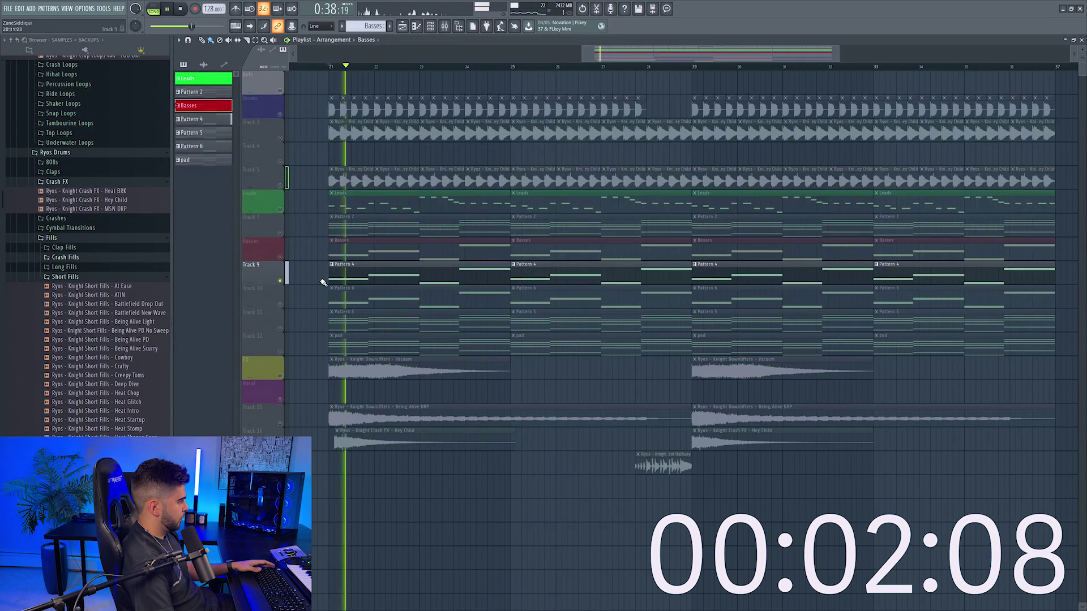
double_click(383, 273)
key("F7")
key("space")
left_click(611, 235)
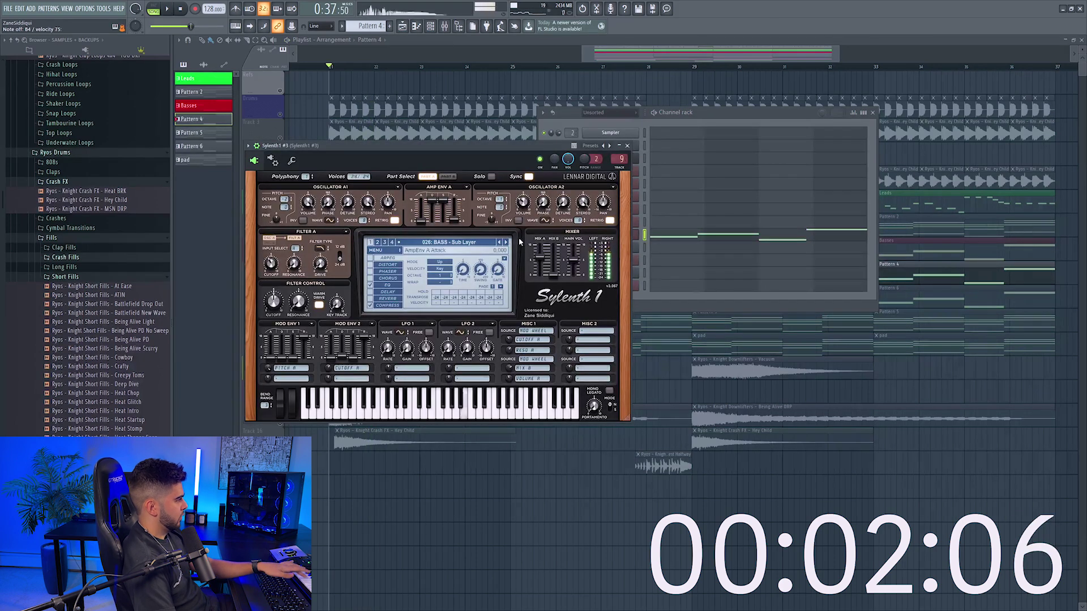
Load the DV Sub 2 preset in Sylenth1 #3 and audition it with Pattern 4
left_click(727, 124)
right_click(625, 232)
key("Escape")
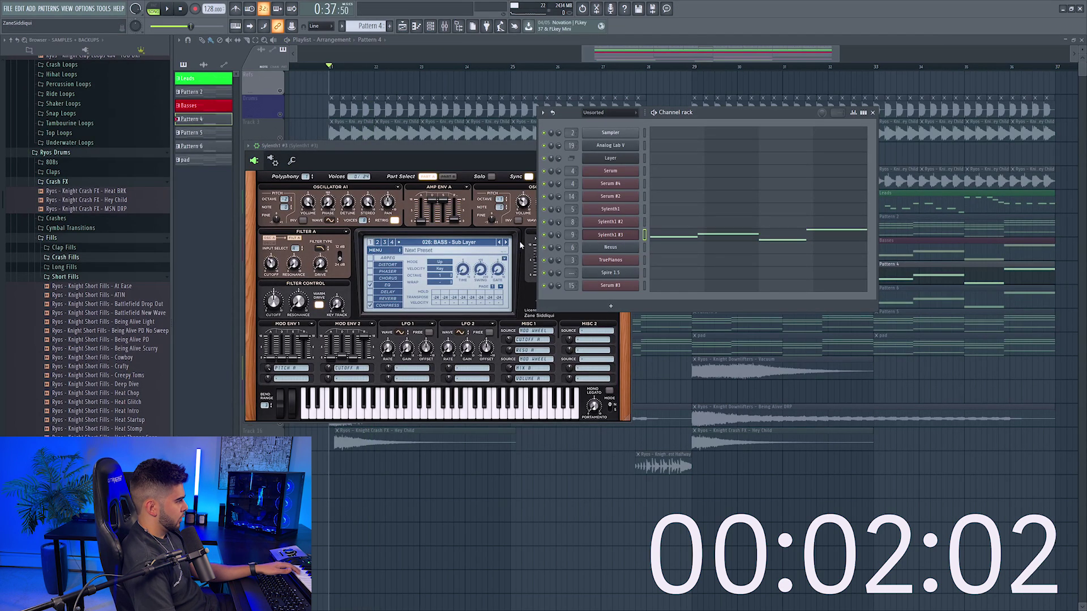
left_click(435, 243)
left_click(376, 251)
mouse_move(447, 267)
mouse_move(537, 276)
left_click(588, 292)
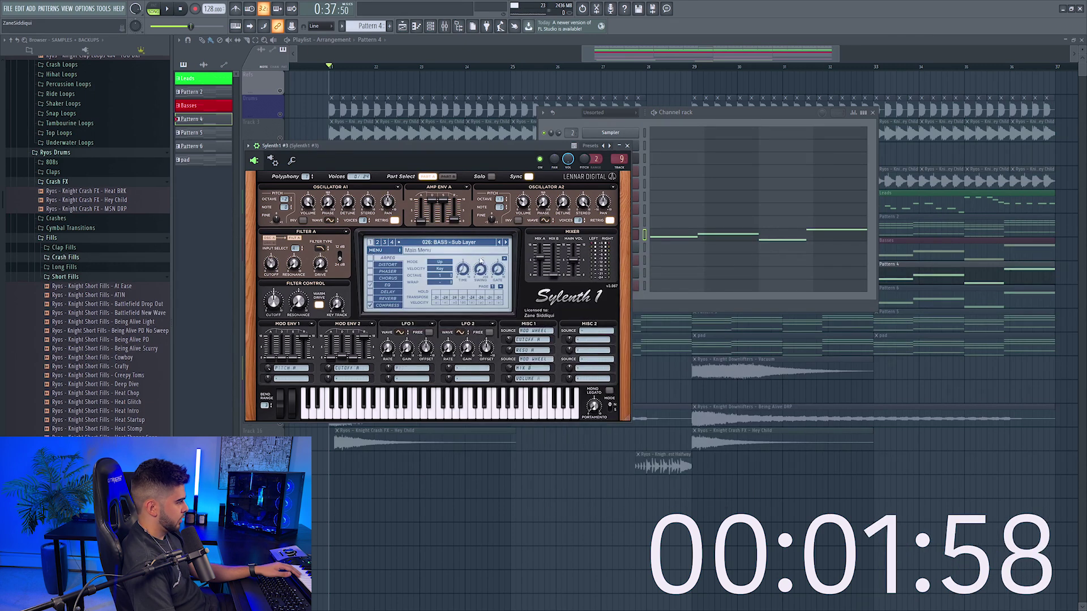
left_click(459, 242)
left_click(457, 301)
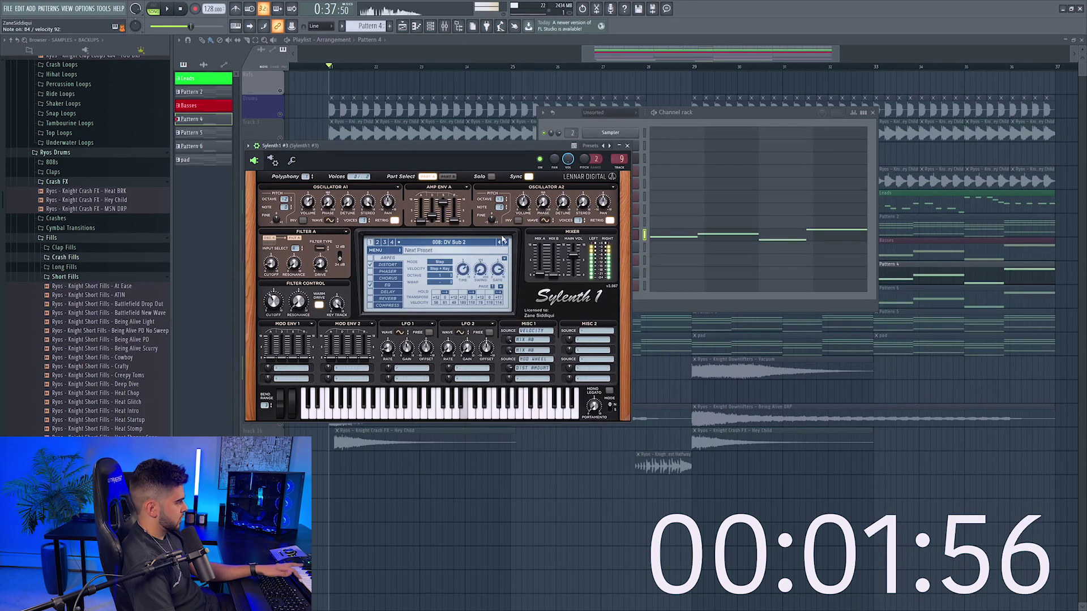
left_click(684, 226)
scroll(695, 239, "up", 3)
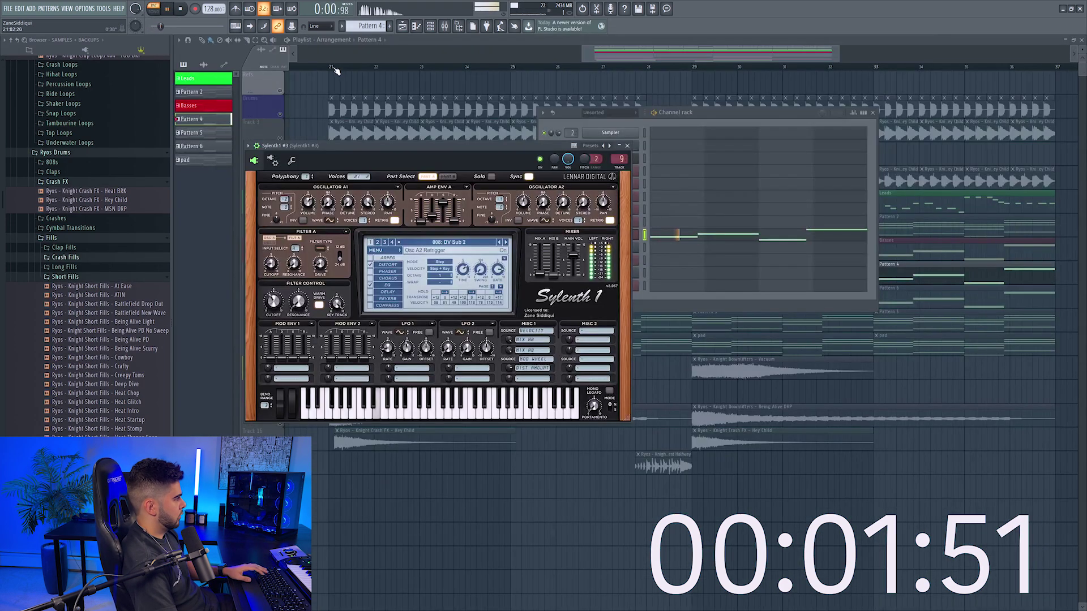
Unsolo the Pattern 4 track, play the full drop and lower the Sylenth1 #3 fader on mixer track 9
key("F12")
key("l")
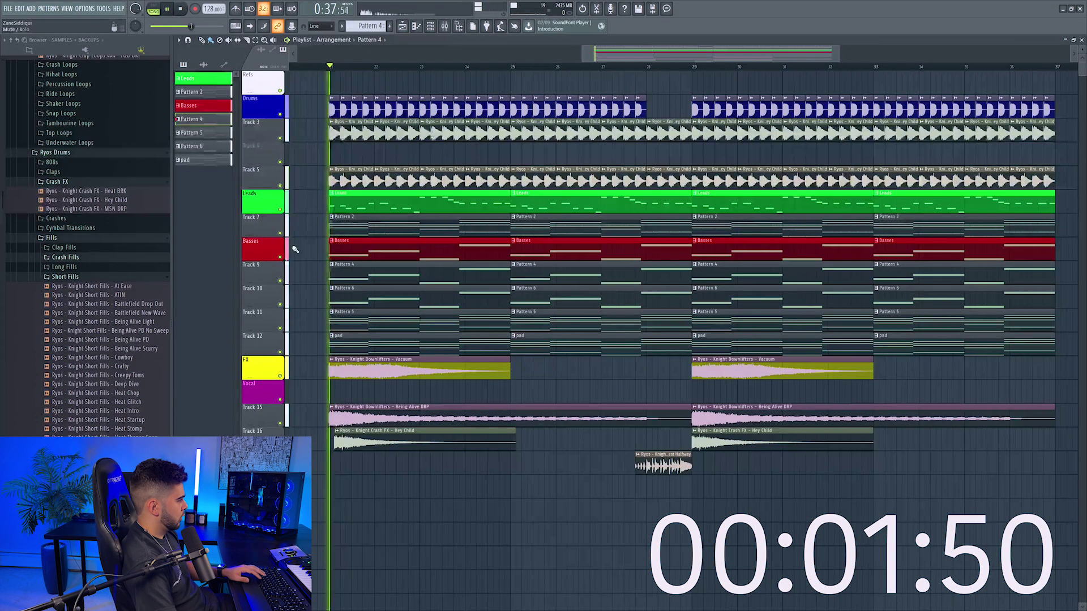
key("F9")
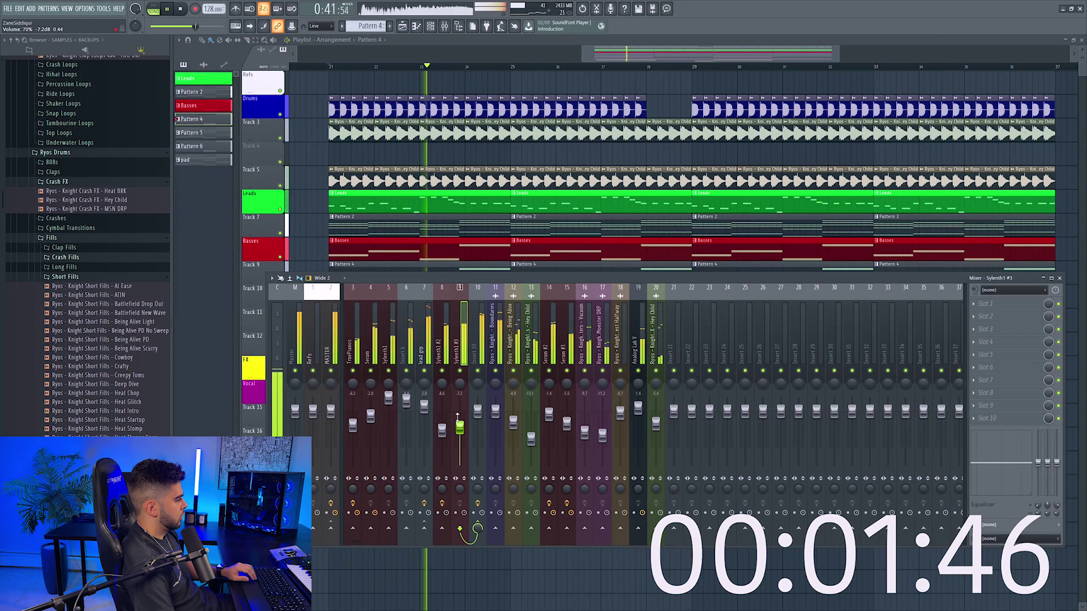
left_click_drag(459, 436, 442, 423)
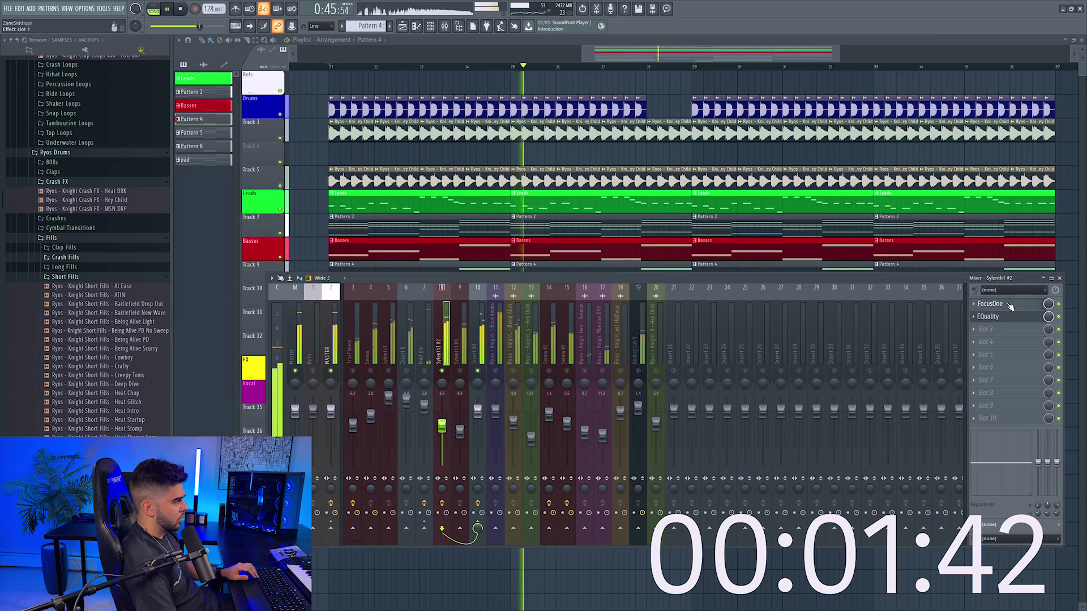
Raise the Boost in FocusOne on the Sylenth1 #2 mixer track to about 6.1 and play the drop
key("space")
left_click(990, 304)
key("space")
left_click_drag(270, 279, 281, 225)
key("space")
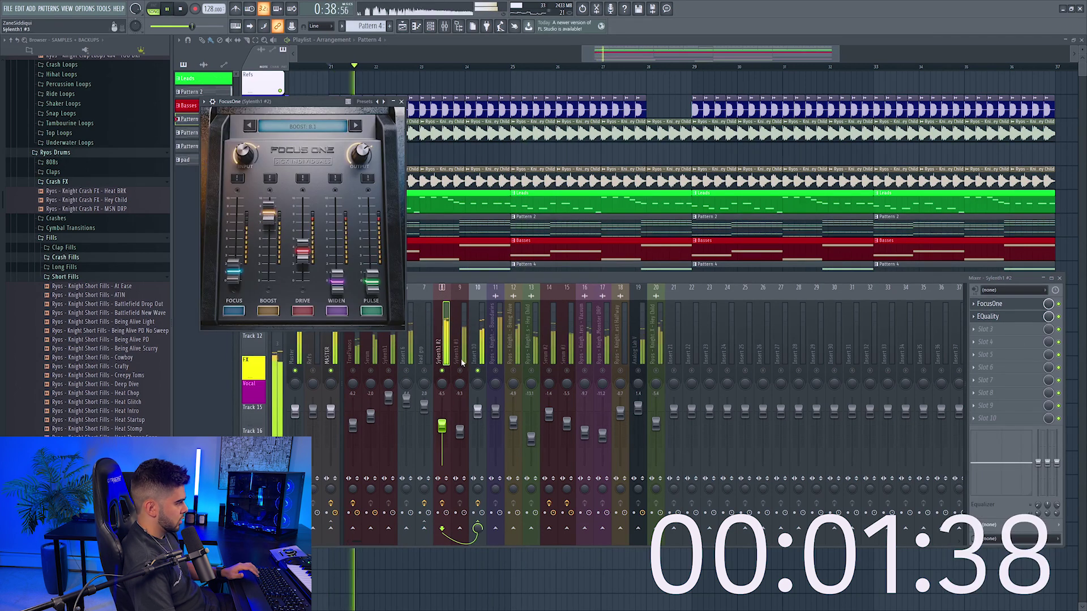
Unsolo the Sylenth1 #2 mixer track, lower its fader slightly against the full drop and close FocusOne and the mixer
key("space")
left_click(445, 372)
key("space")
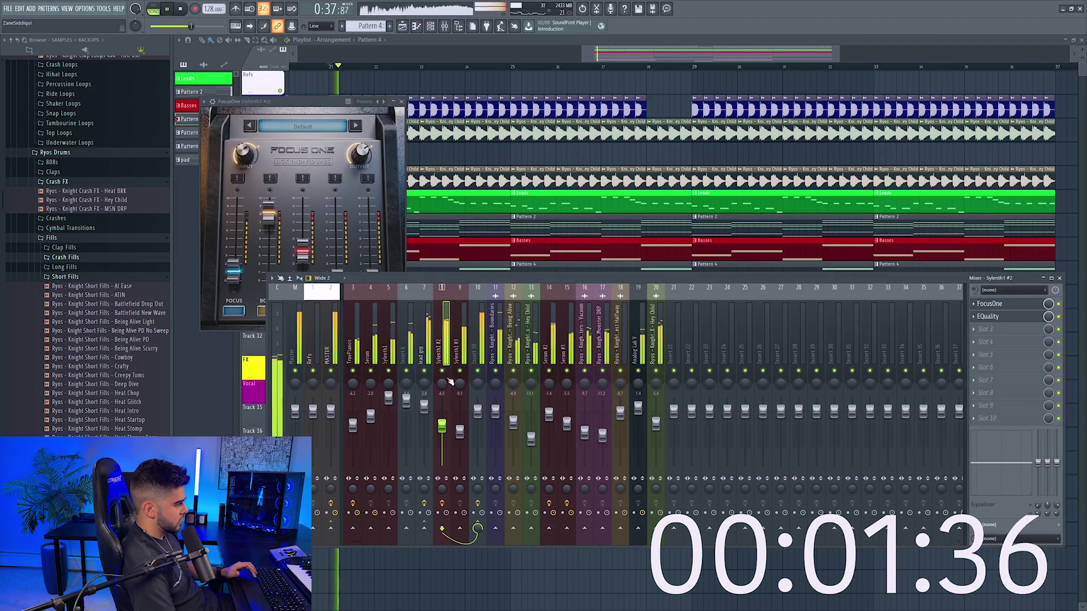
left_click(401, 101)
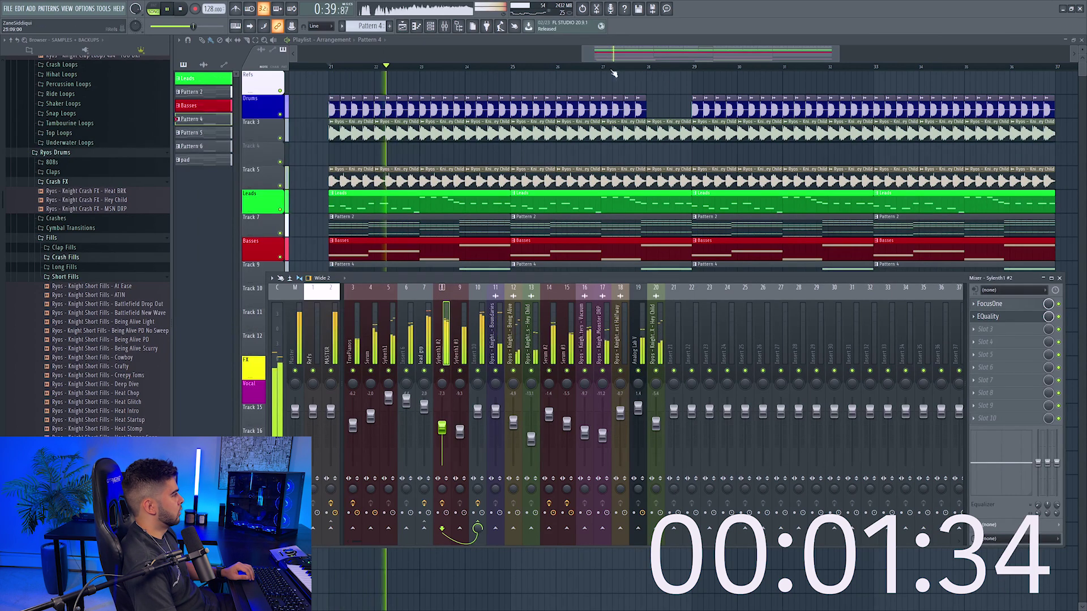
key("F9")
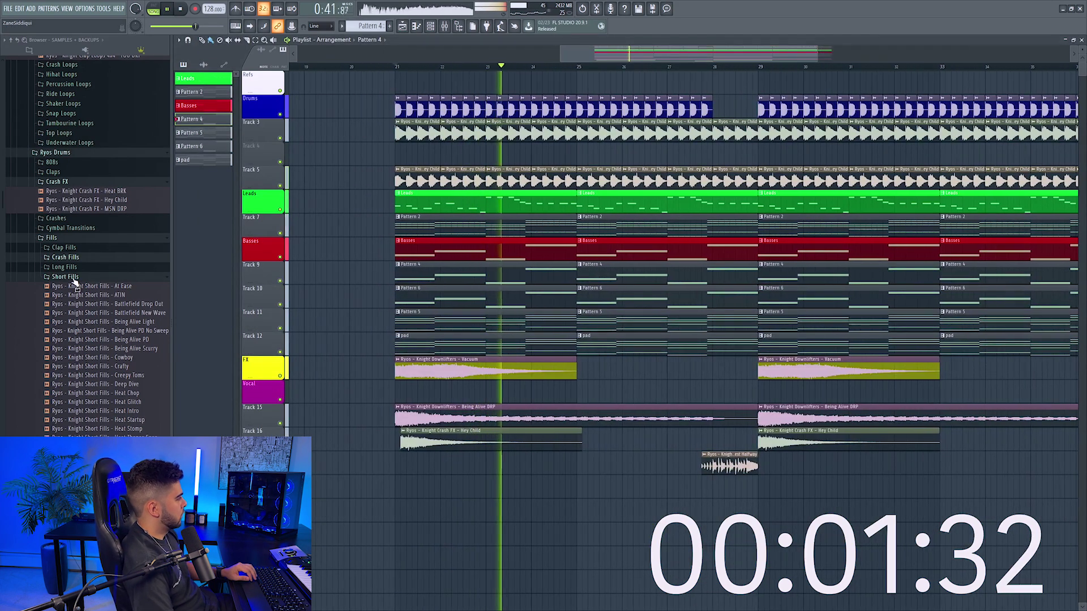
Place the Knight Clap Fills - Being Alive Ping Pong sample on Track 4 just before bar 25 and play it from bar 24
left_click(67, 248)
key("space")
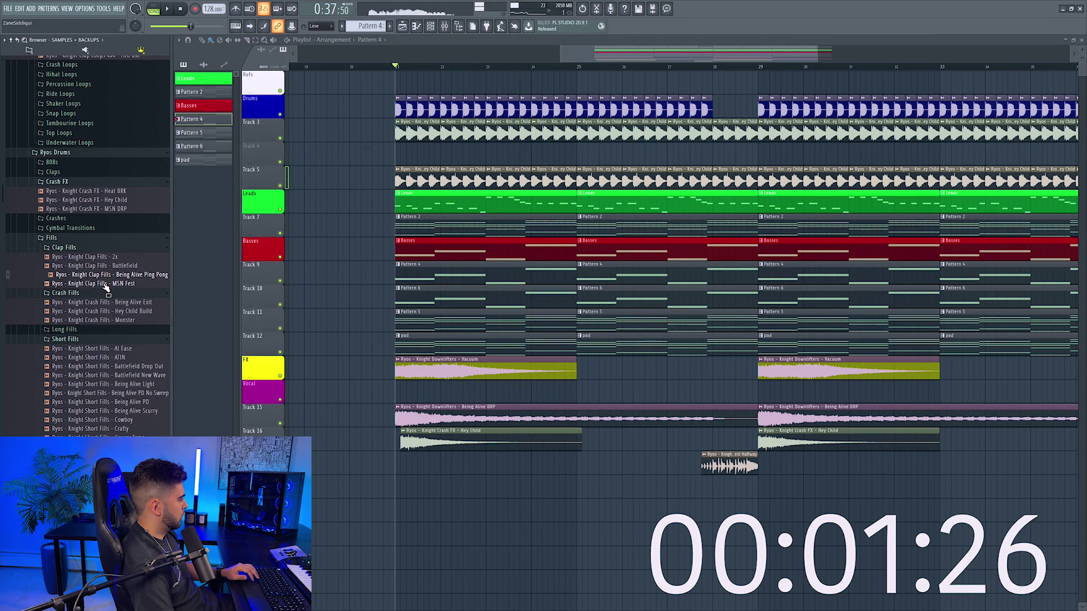
left_click_drag(107, 281, 561, 154)
key("space")
left_click(535, 66)
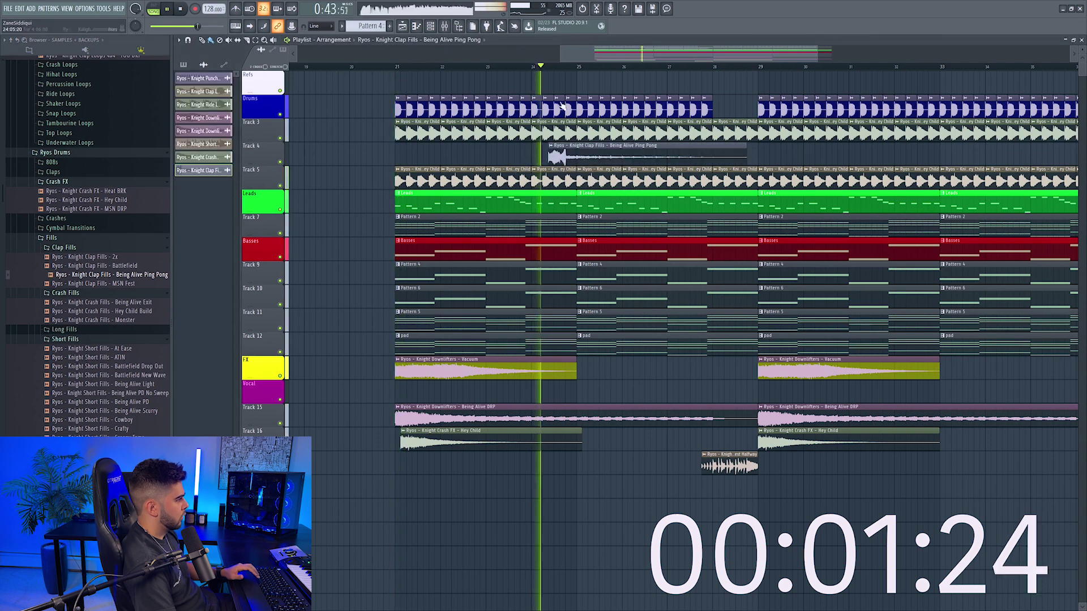
Route the Being Alive Ping Pong clap fill to mixer track 21 and lower its fader
double_click(593, 157)
key("ctrl+l")
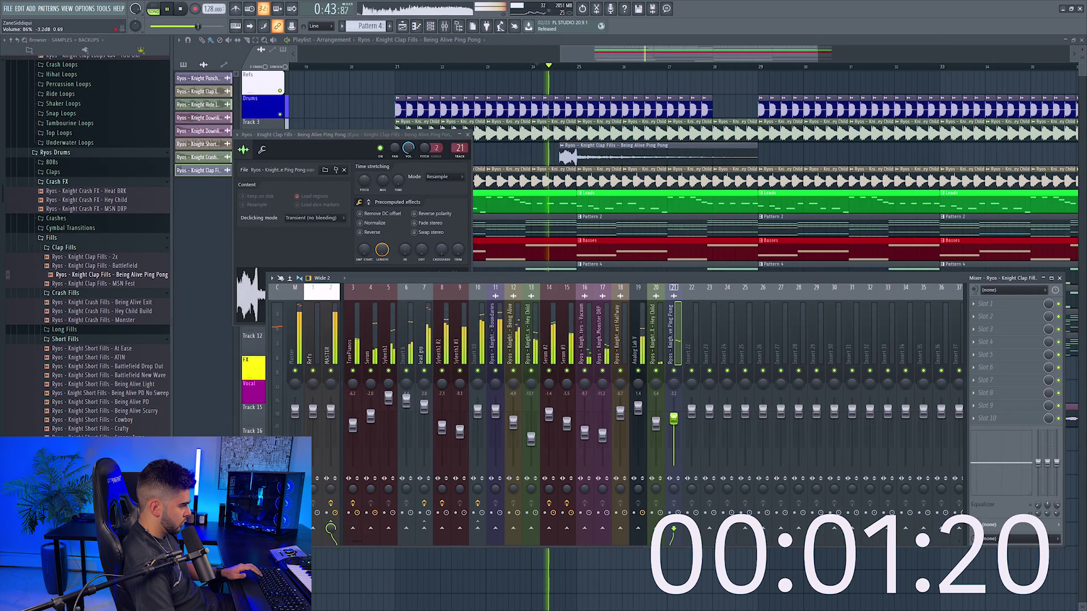
left_click_drag(674, 414, 676, 422)
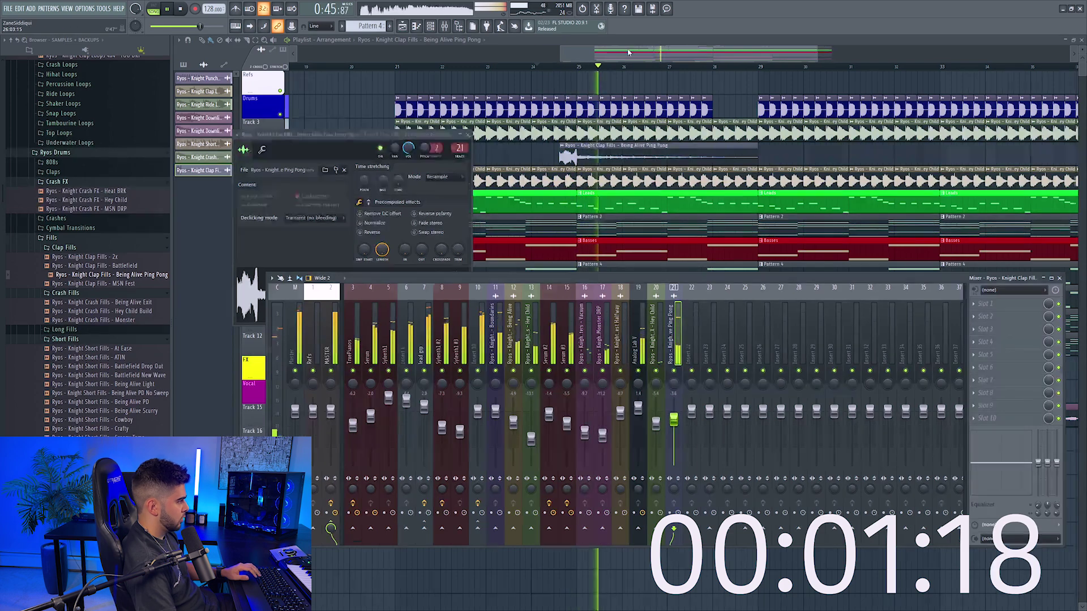
key("F5")
Insert an empty playlist track directly below the clap fill on Track 4
scroll(644, 73, "down", 3)
right_click(254, 180)
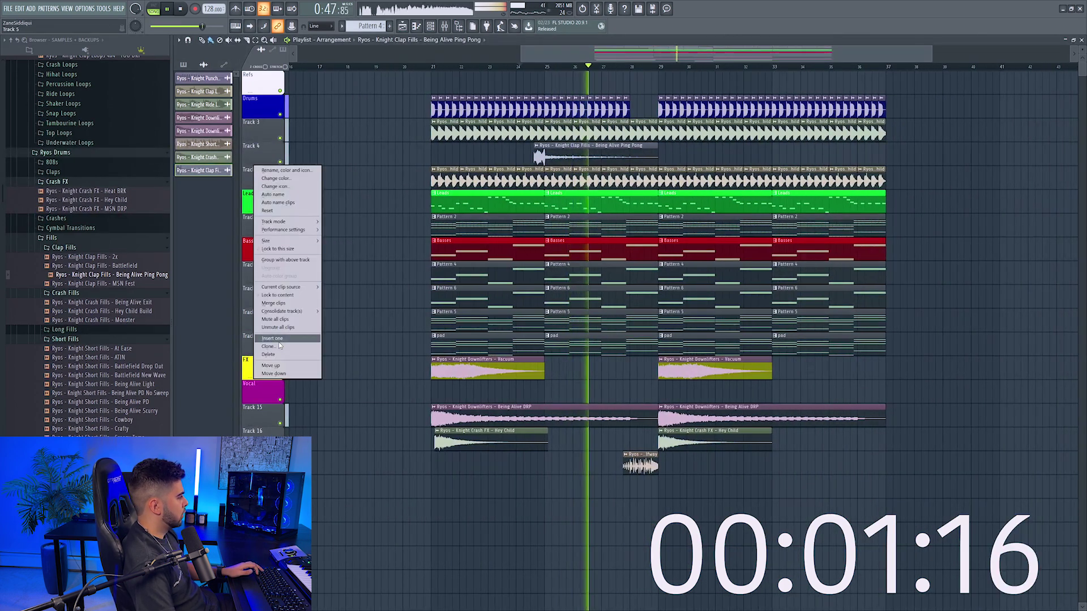
left_click(278, 342)
Browse the Hihats folder and its Filtered Hats for a usable sample
left_click(67, 237)
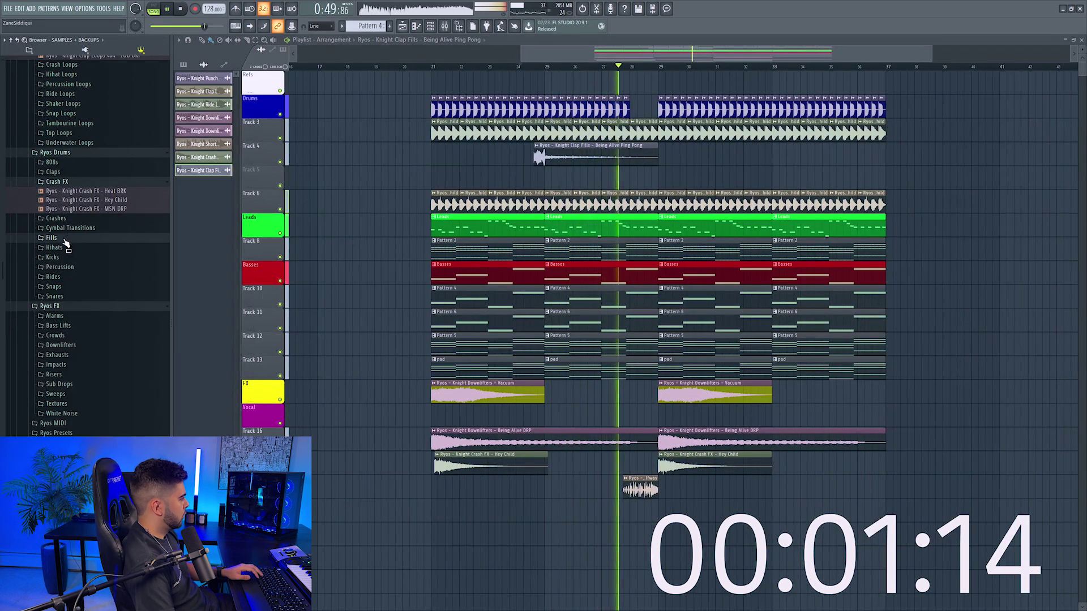
left_click(55, 248)
left_click(69, 267)
left_click(72, 268)
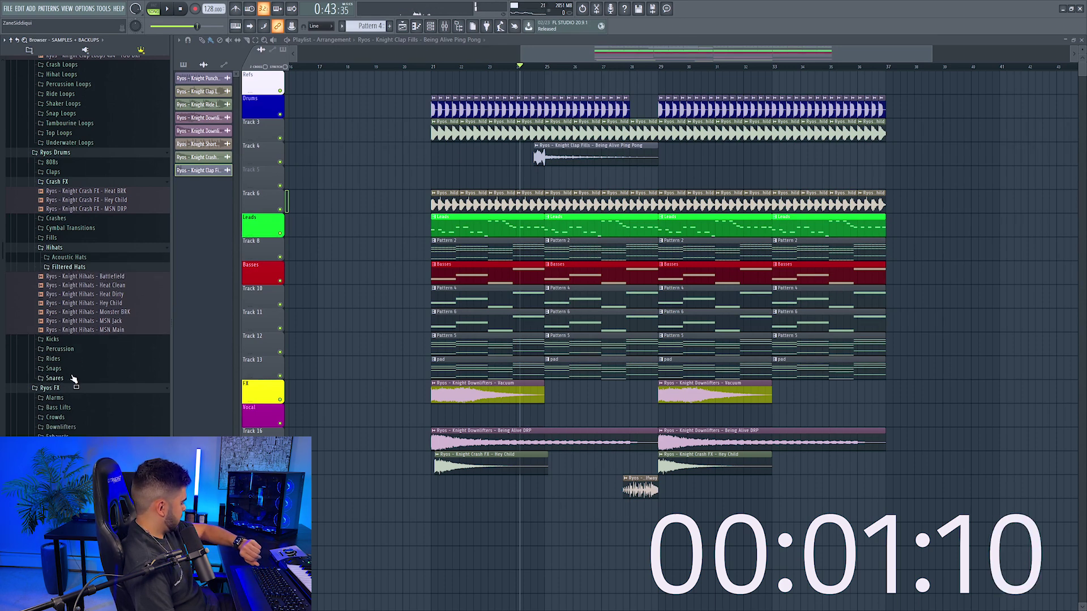
Place the Knight Shaker Loops - MSN Fest Metallic loop on Track 5 at bar 21 and route it to mixer track 22
scroll(83, 215, "up", 6)
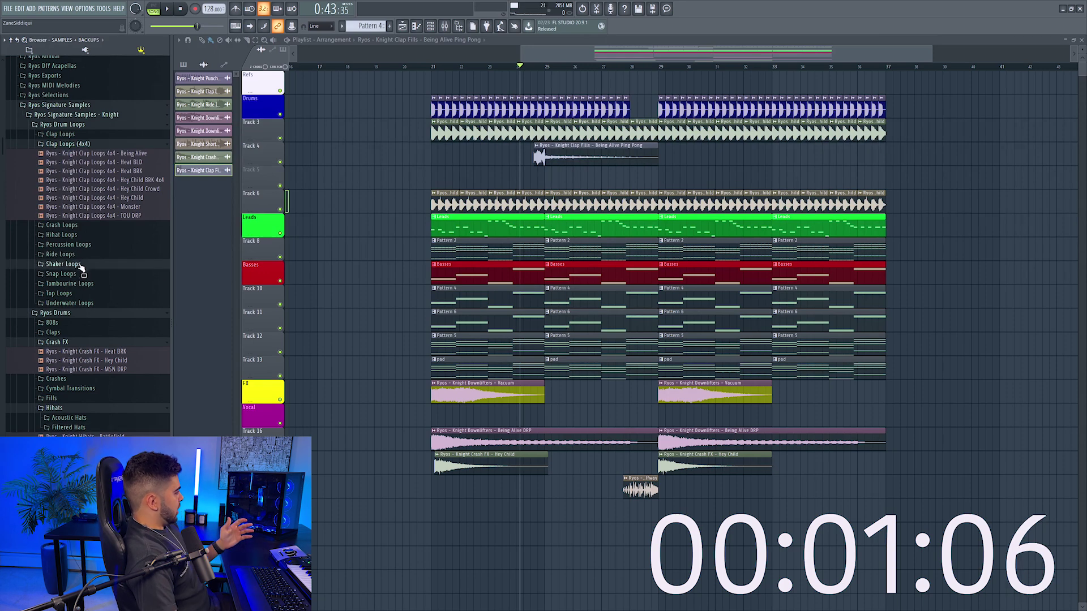
left_click(81, 265)
left_click_drag(89, 278, 444, 177)
left_click(442, 170)
double_click(469, 159)
key("space")
key("F5")
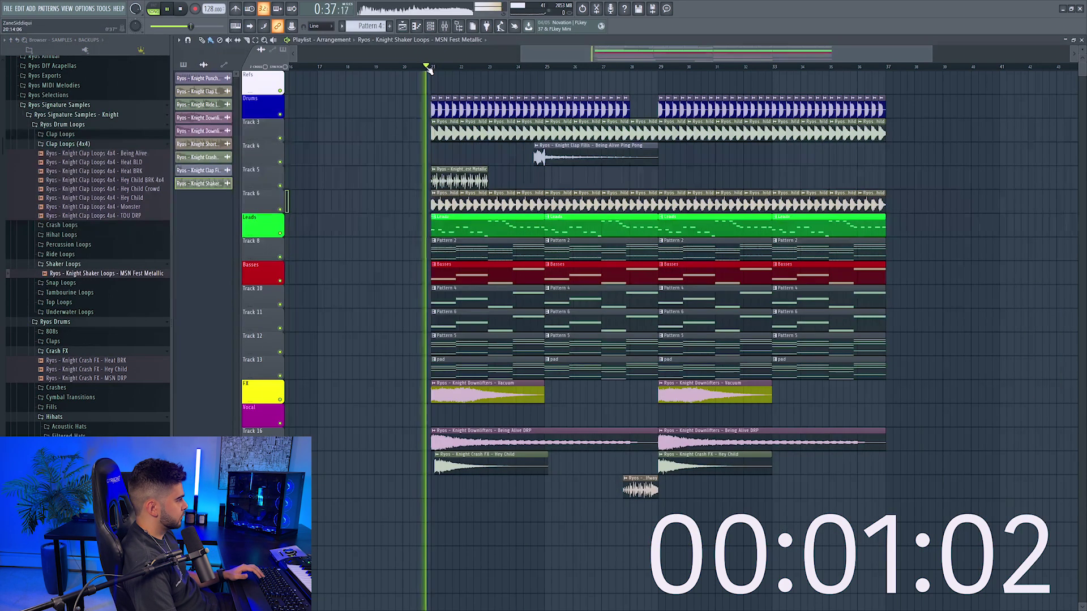
Repeat the metallic shaker loop along Track 5 up to bar 37 and lower its fader on mixer track 22
key("F9")
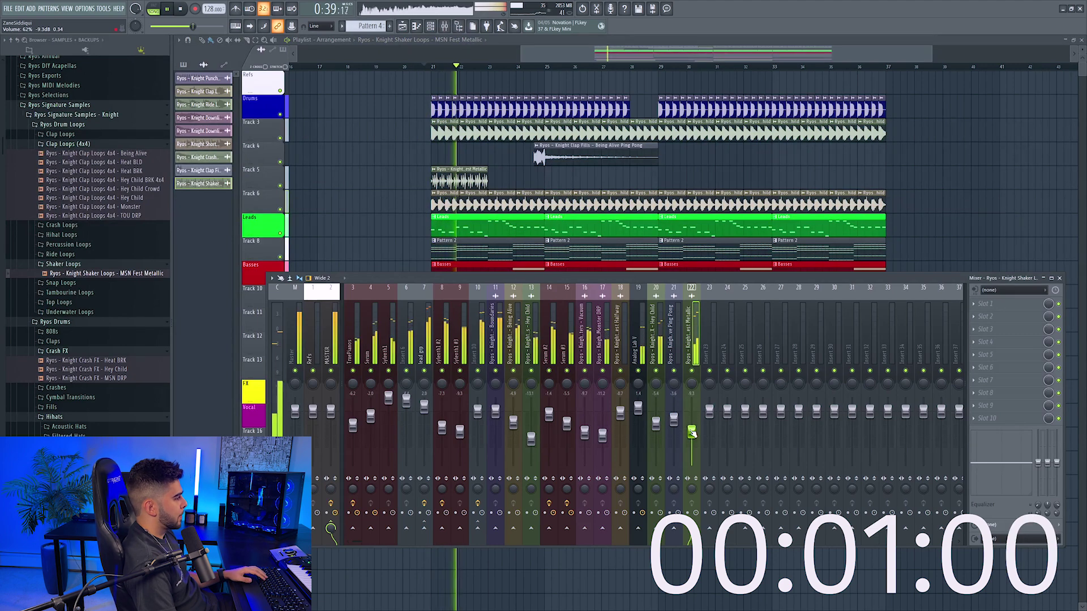
key("F9")
left_click_drag(498, 180, 838, 183)
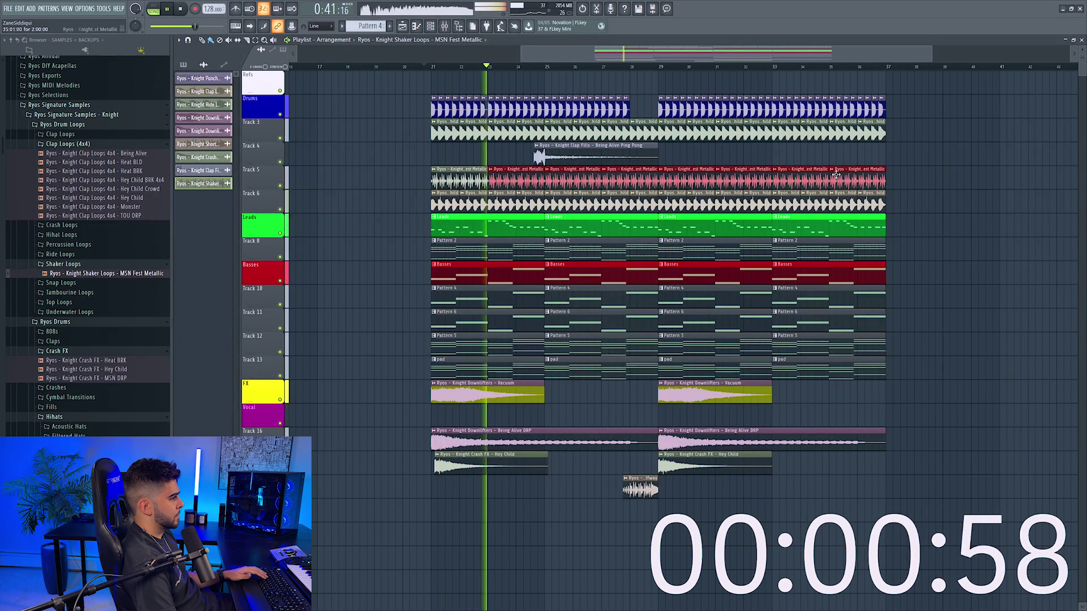
key("F9")
left_click_drag(691, 432, 691, 442)
key("F9")
Insert another empty playlist track directly above the metallic shaker loops
right_click(271, 170)
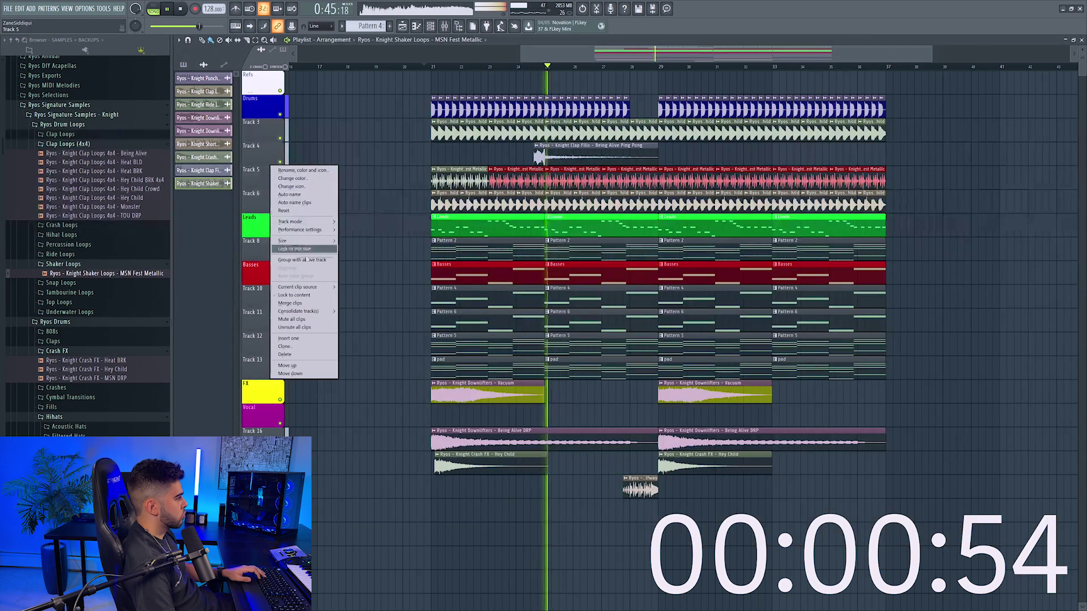
left_click(297, 321)
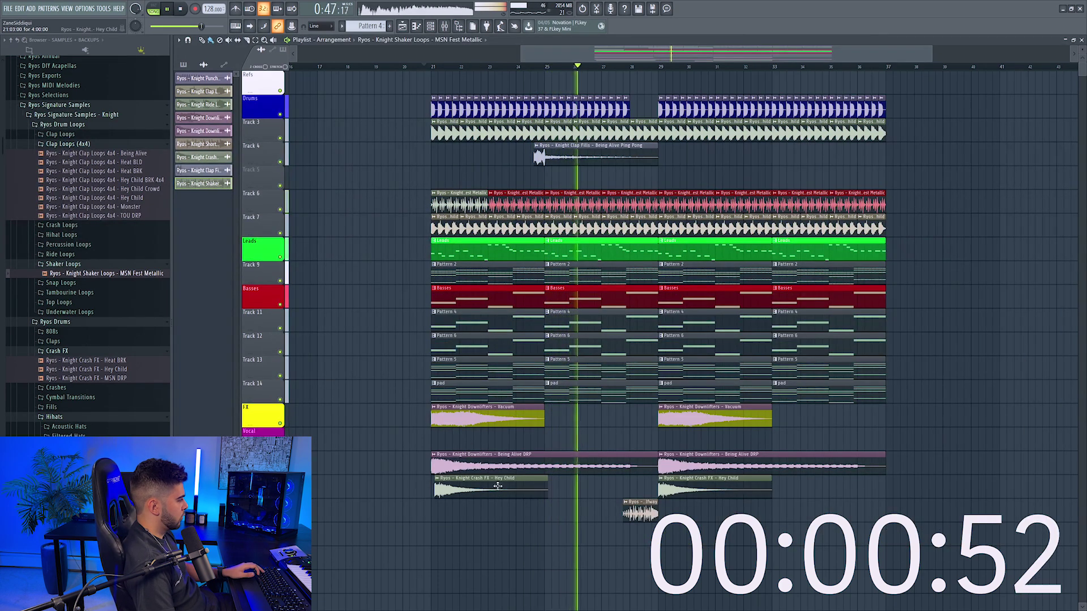
Move the first Crash FX - Hey Child clip to start exactly at bar 21 and trim it to four bars
left_click_drag(529, 492, 522, 492)
key("space")
left_click(442, 490)
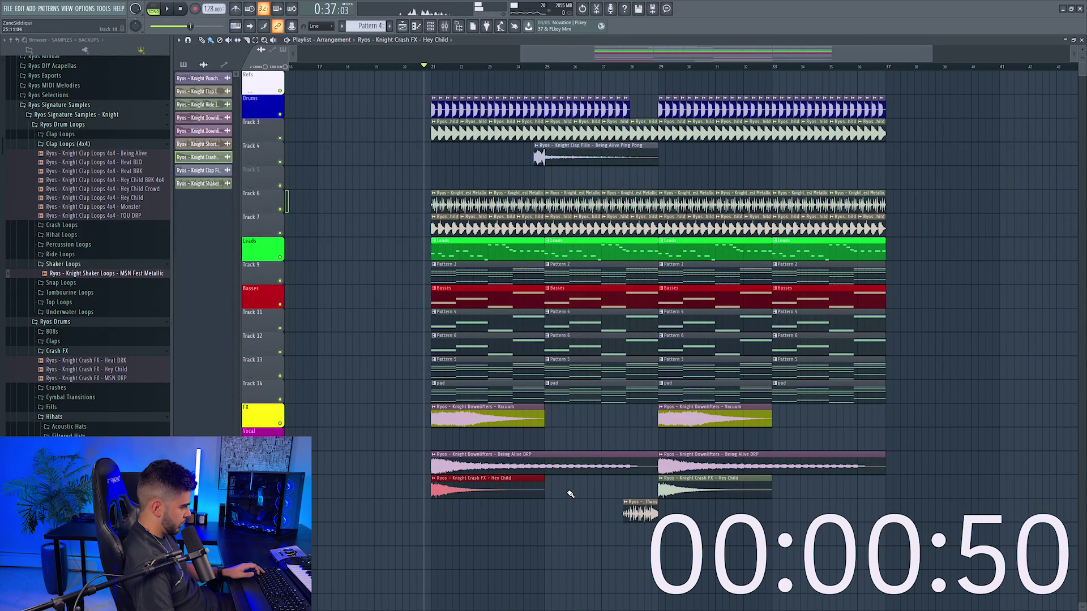
left_click_drag(534, 487, 548, 487)
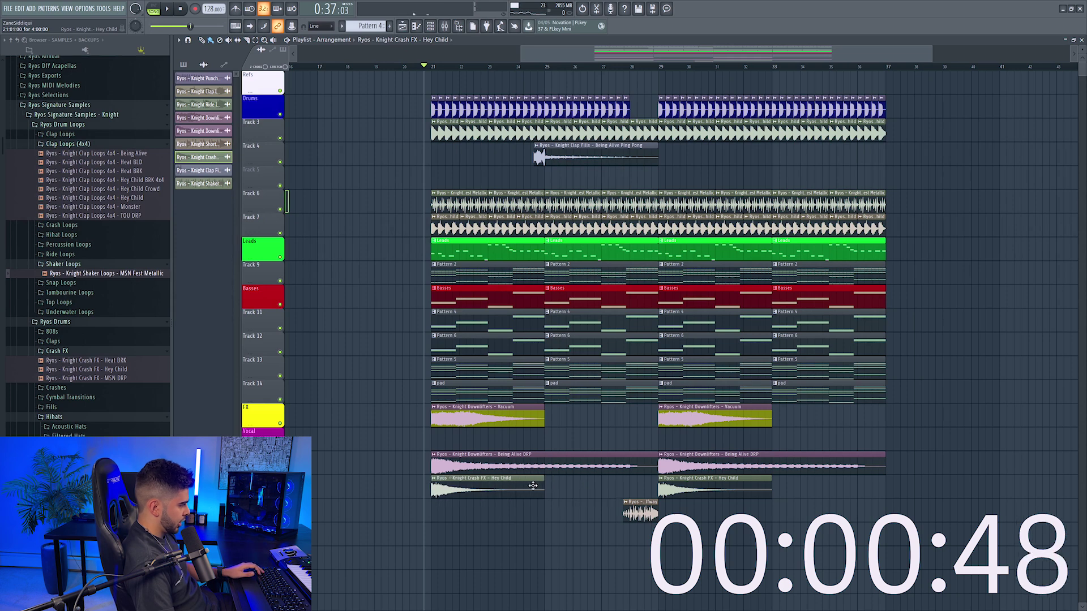
Duplicate the Crash FX - Hey Child clip on its own track at bars 25 and 33
left_click_drag(552, 544, 545, 497)
key("space")
left_click(784, 511)
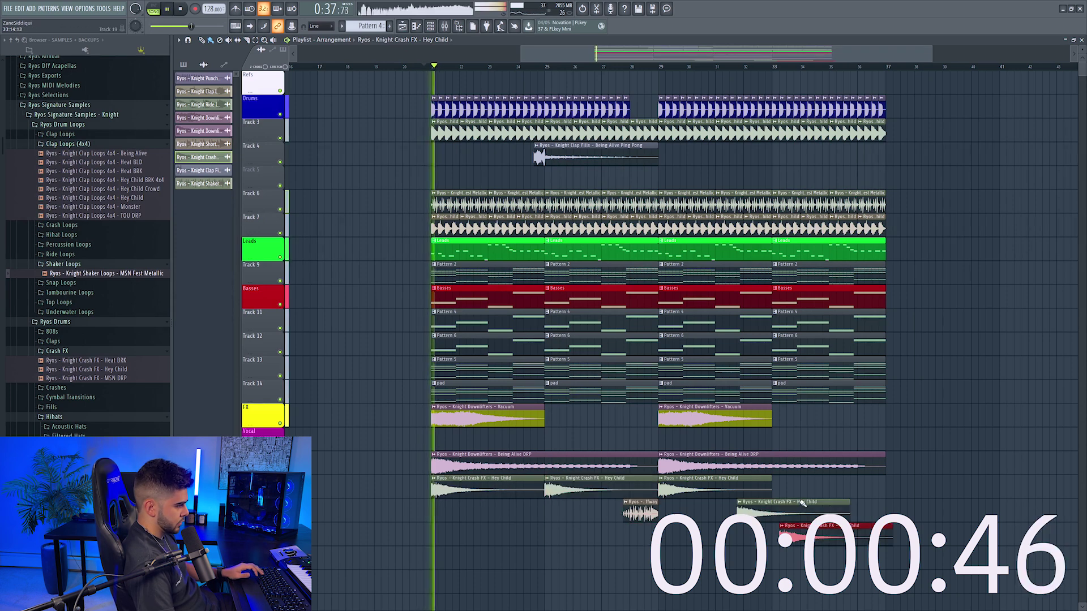
left_click_drag(783, 510, 819, 487)
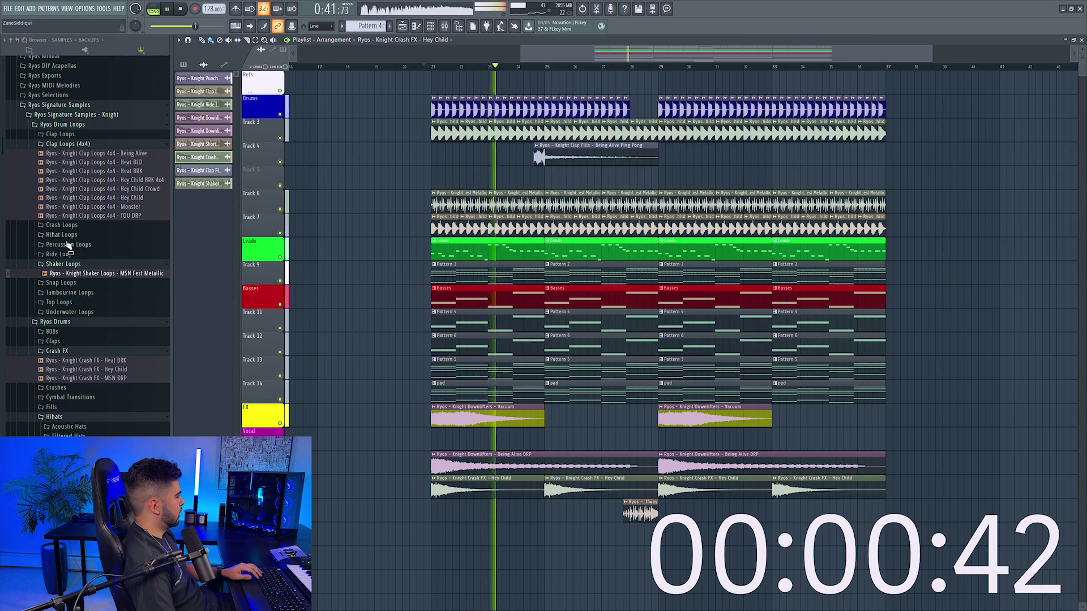
Place the Knight Clap Loops - Being Alive loop on Track 5 at bar 29 and route it to mixer track 23
left_click(71, 136)
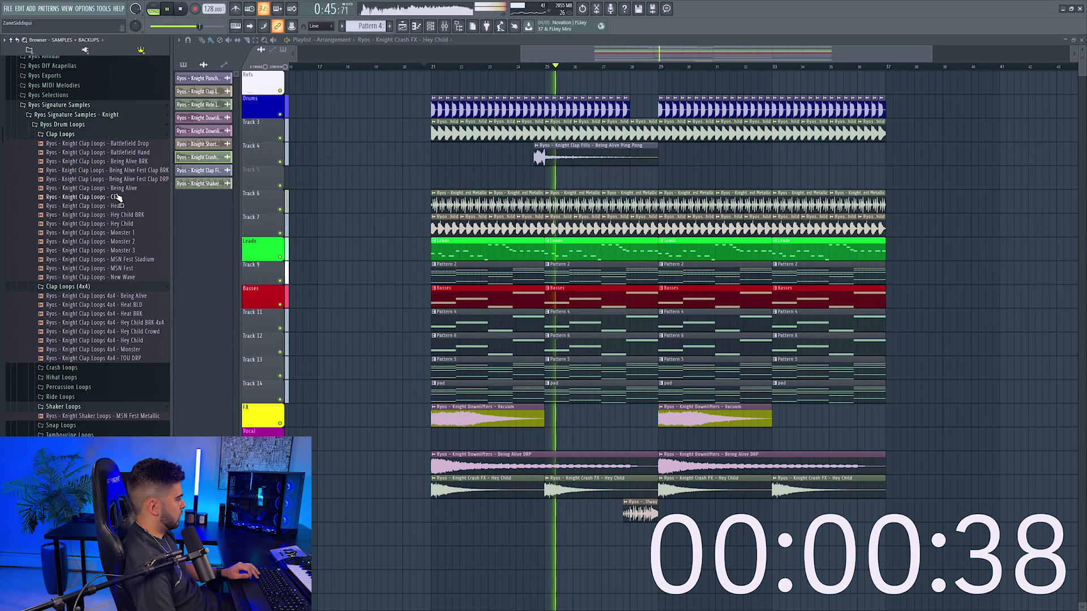
key("space")
left_click_drag(122, 188, 126, 195)
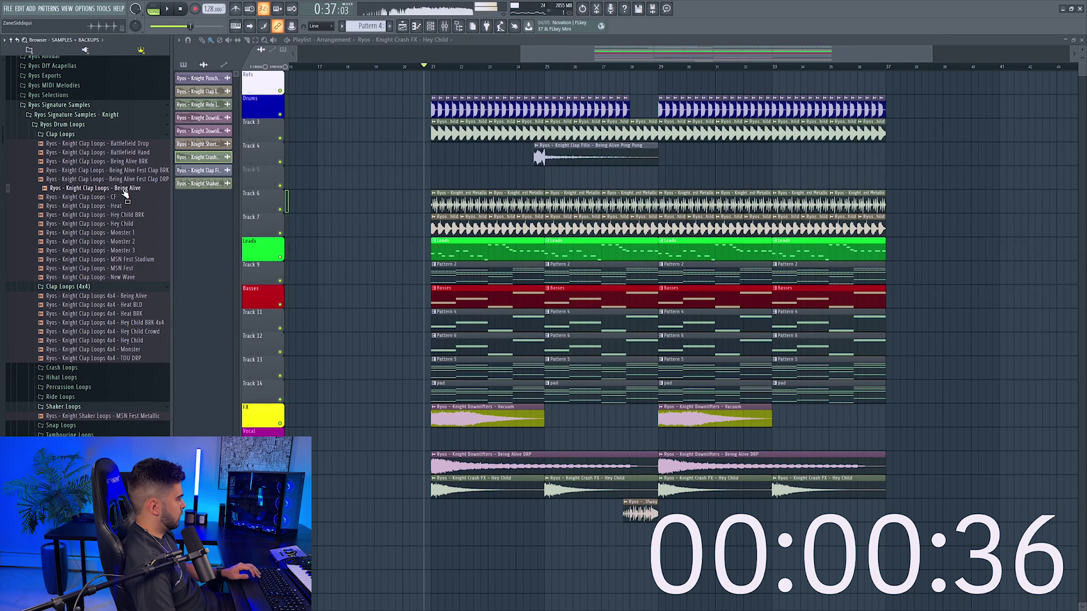
left_click_drag(589, 155, 665, 177)
double_click(685, 180)
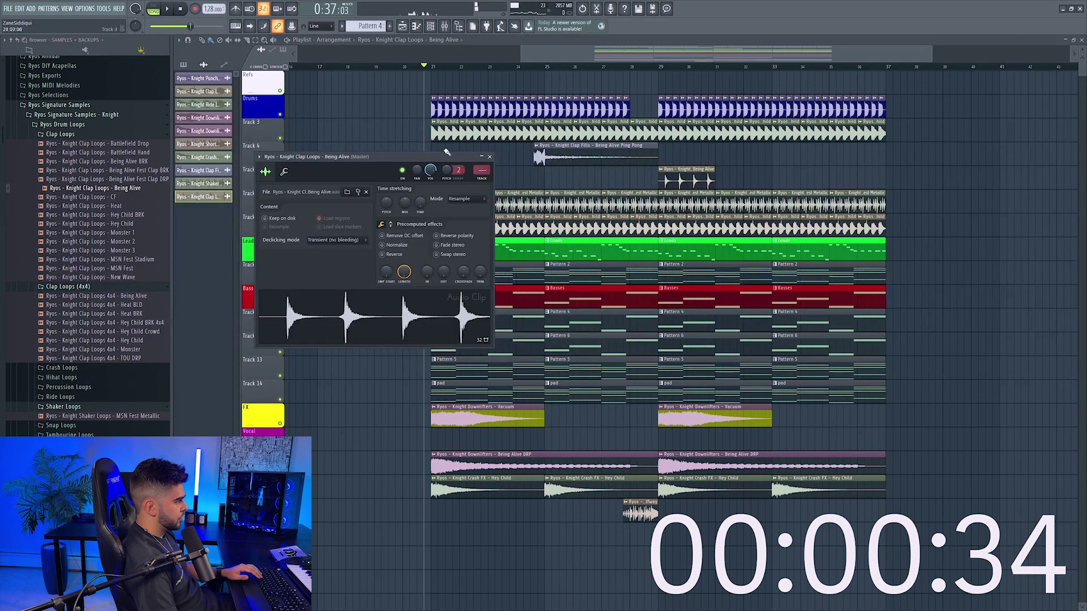
left_click(486, 184)
key("Escape")
key("space")
Repeat the Being Alive clap loop along Track 5 up to bar 37 and lower its fader on mixer track 23
left_click_drag(736, 180, 838, 176)
double_click(685, 180)
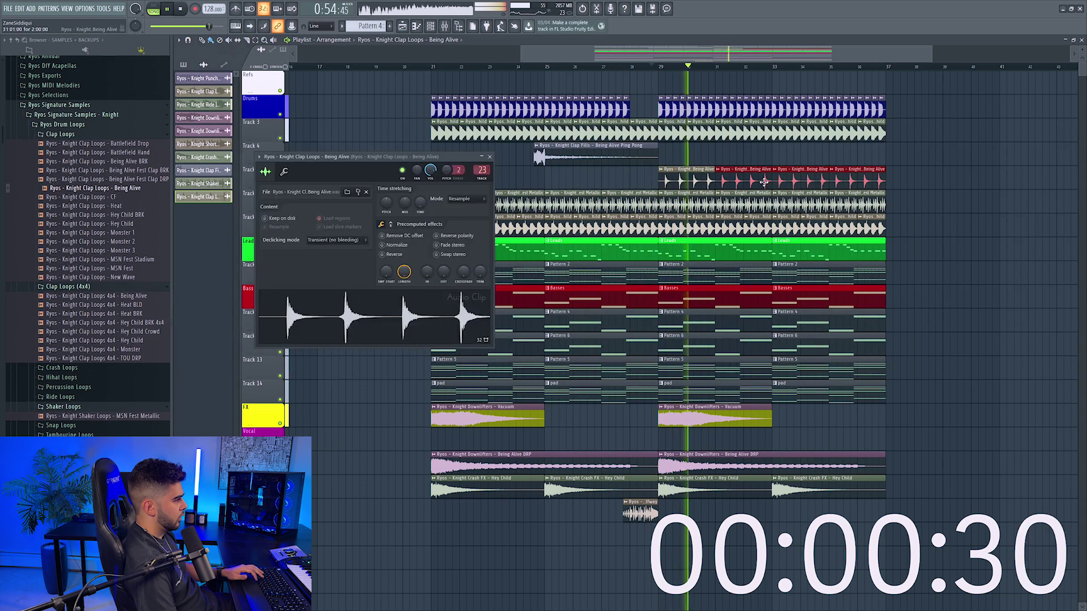
left_click(481, 170)
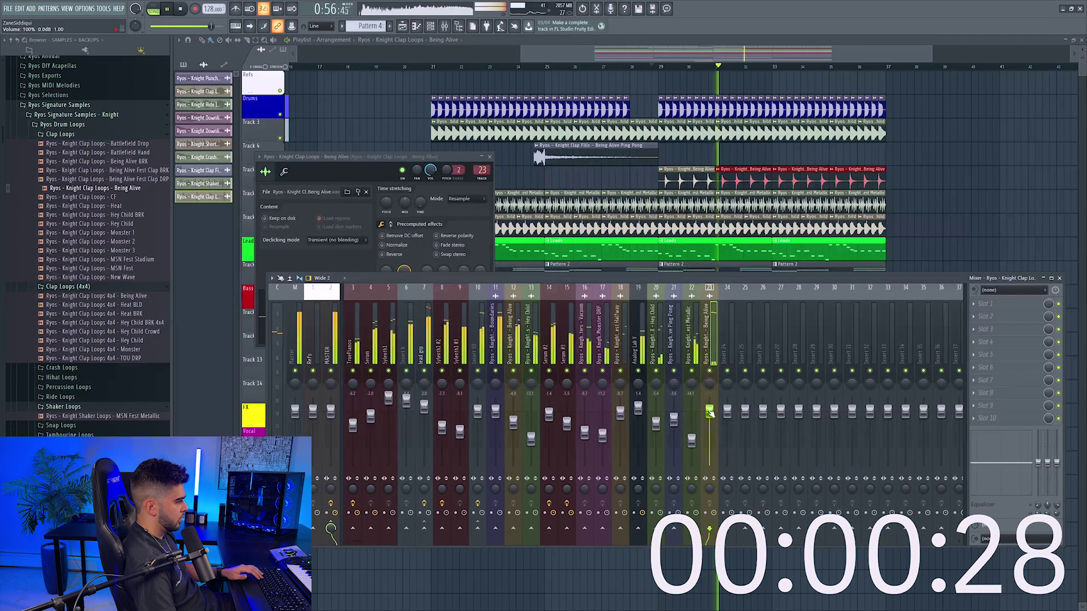
left_click_drag(710, 420, 710, 424)
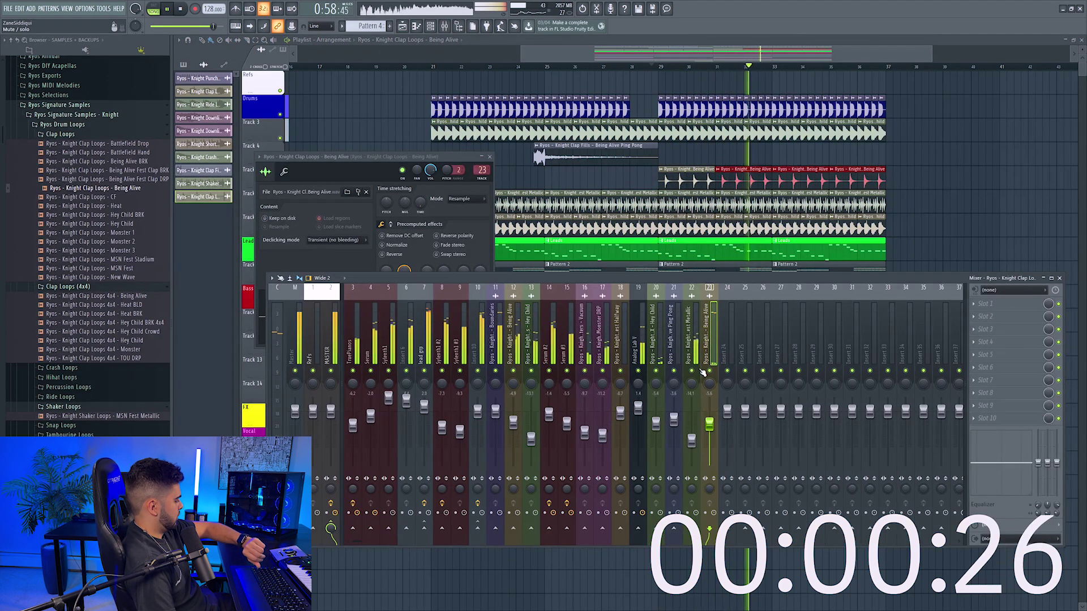
key("F12")
key("space")
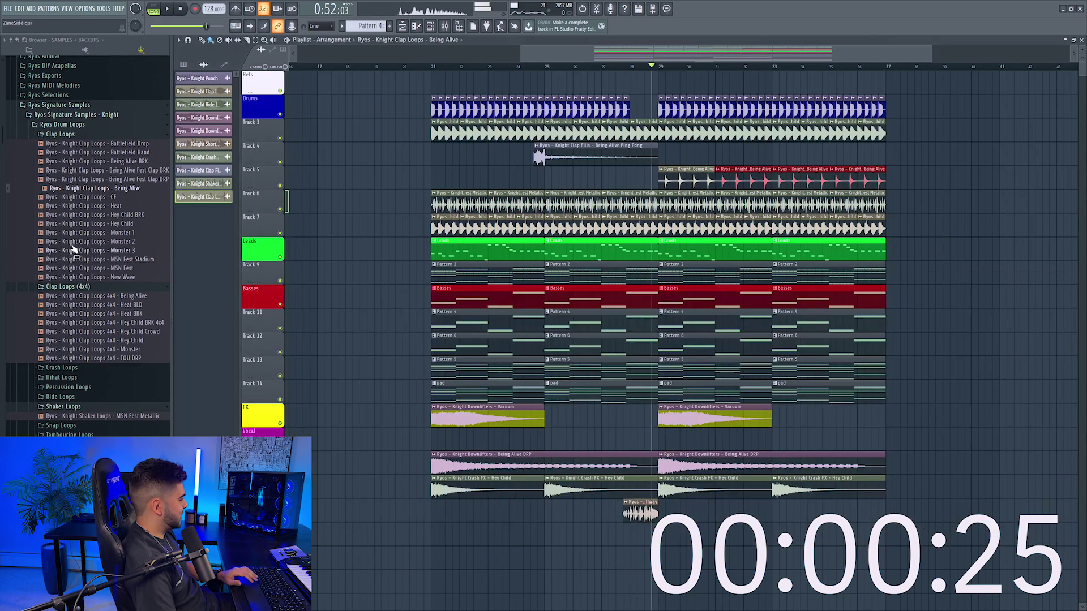
Place the Knight Hihat Loops - Battlefield loop on Track 4 at bar 29 and open its sample settings
scroll(86, 343, "down", 2)
left_click(82, 325)
left_click(87, 352)
left_click_drag(95, 344, 662, 155)
key("space")
double_click(657, 155)
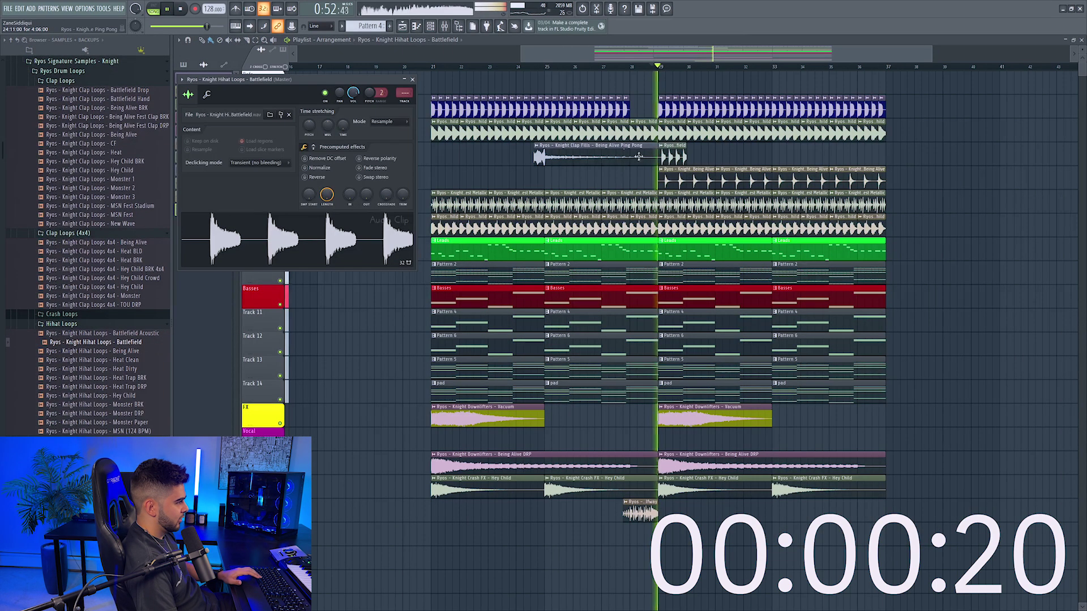
Route the Battlefield hihat loop to mixer track 24 with a lowered fader and repeat it along Track 4 up to bar 37
key("ctrl+l")
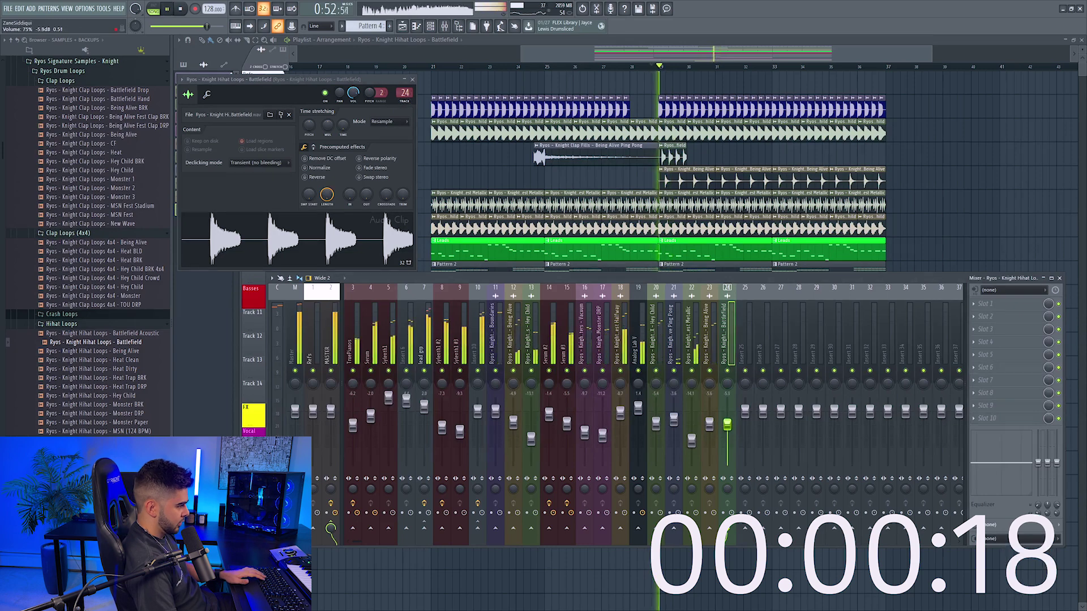
key("F5")
left_click_drag(689, 158, 874, 158)
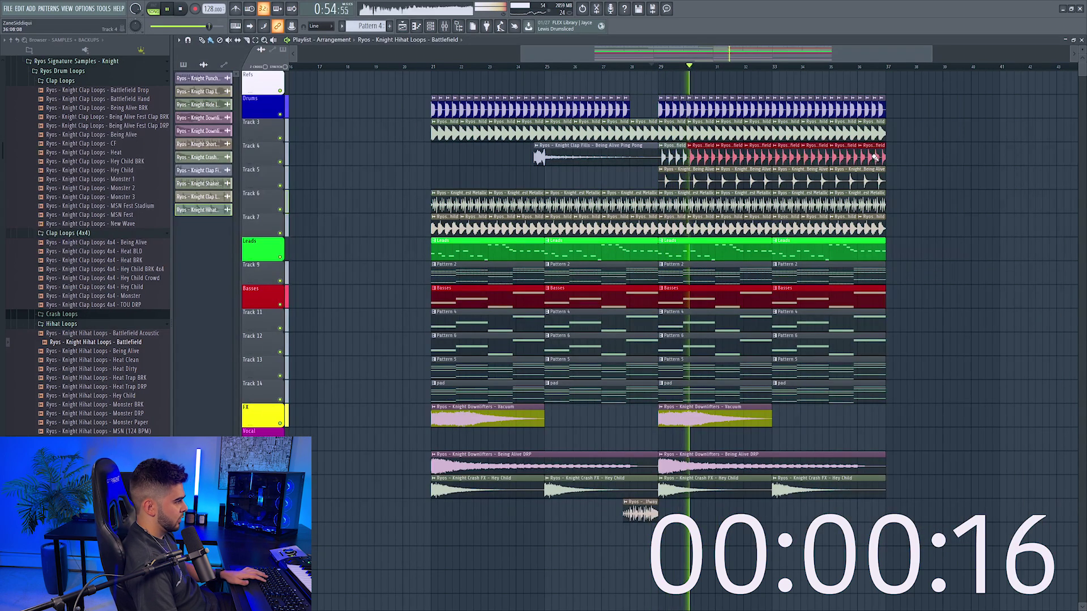
scroll(622, 166, "down", 4)
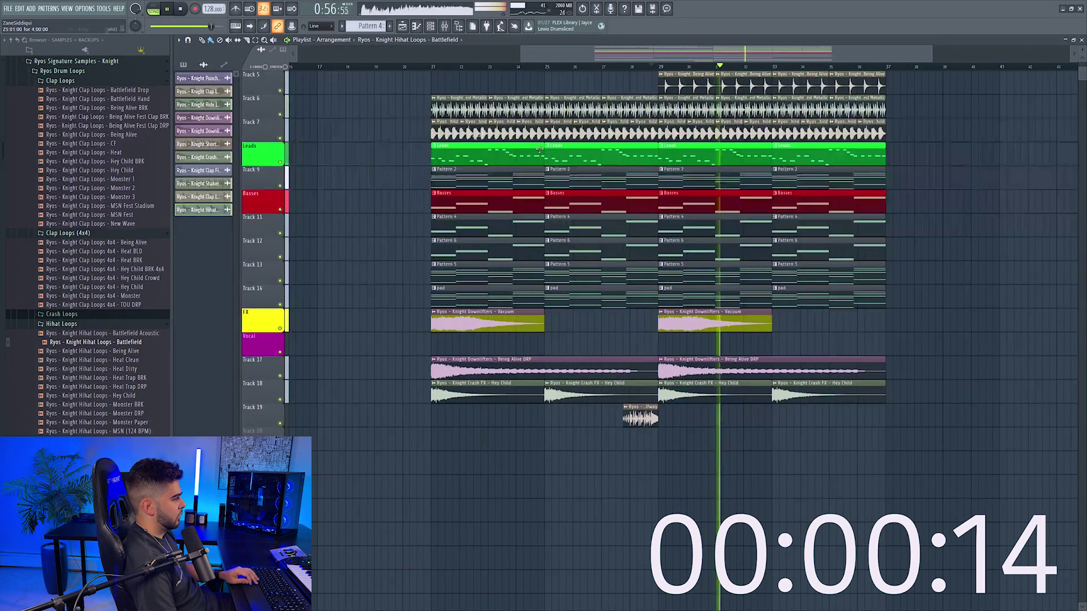
scroll(622, 166, "up", 3)
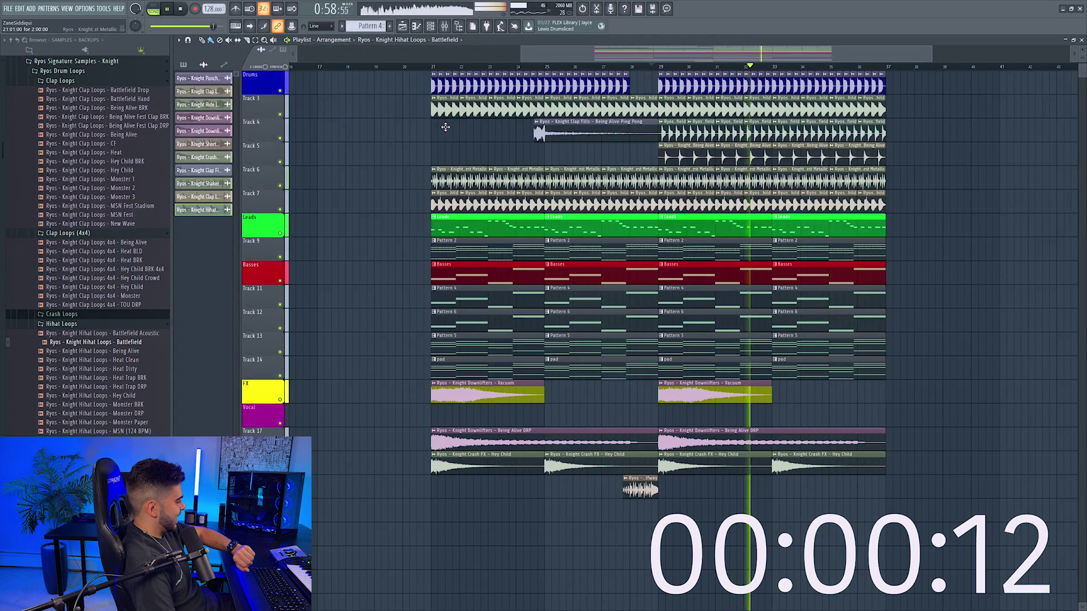
Place the Knight Atmos - Air Pluck (D#) sample from the Ryos Synths Atmos folder on Track 20 at bar 21
key("space")
scroll(124, 358, "down", 15)
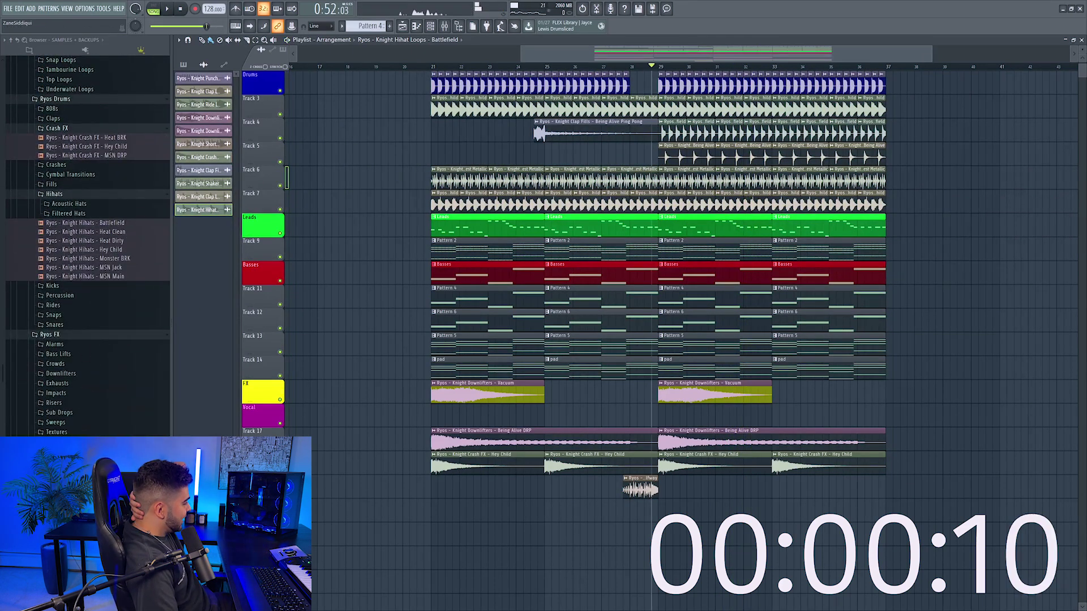
scroll(76, 358, "down", 4)
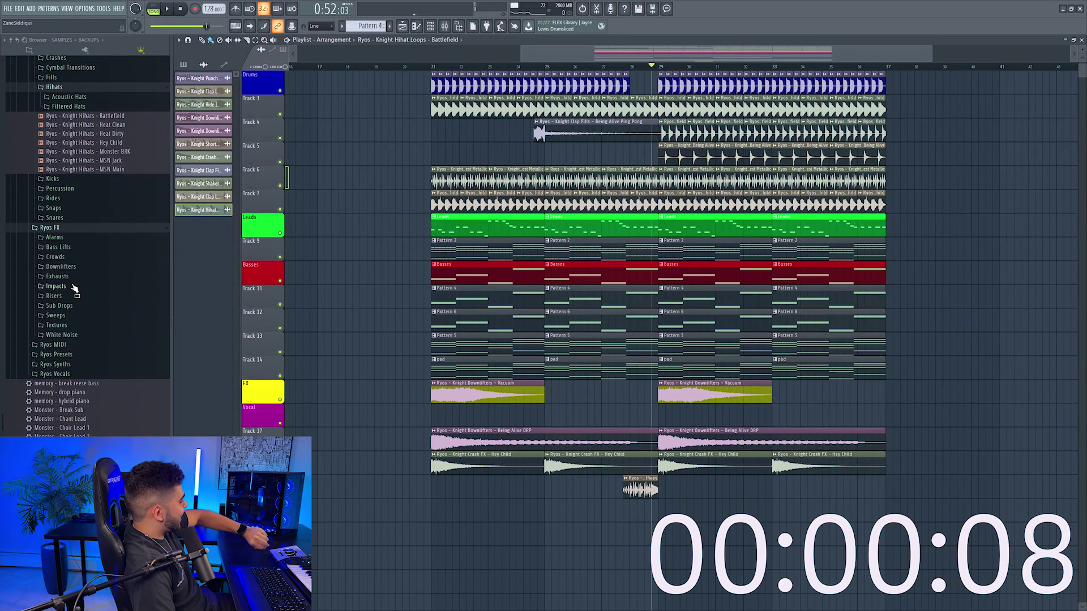
left_click(71, 355)
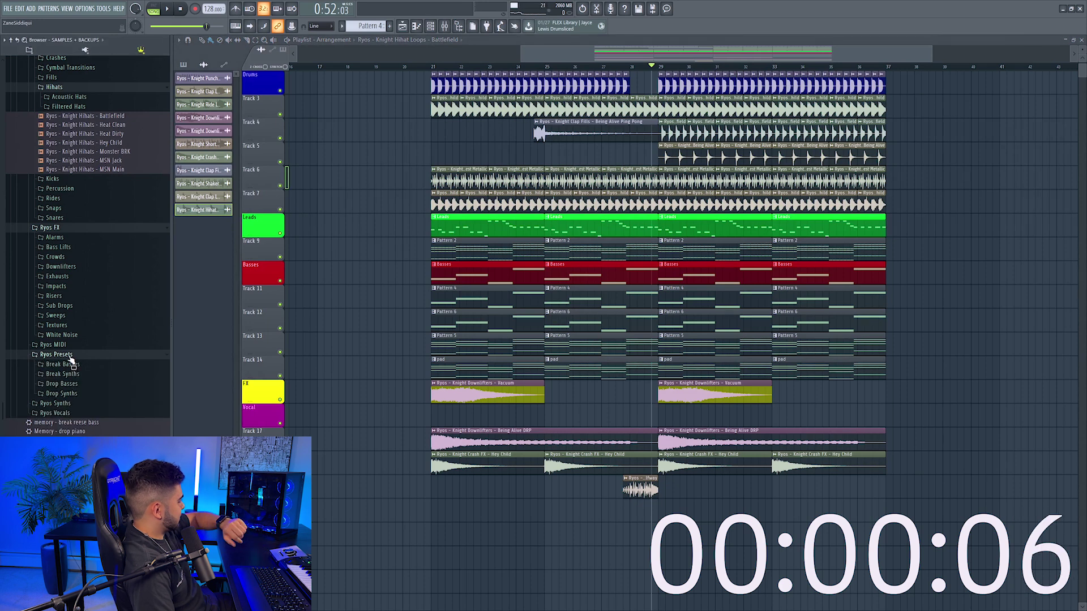
left_click(70, 356)
left_click(73, 365)
left_click(74, 376)
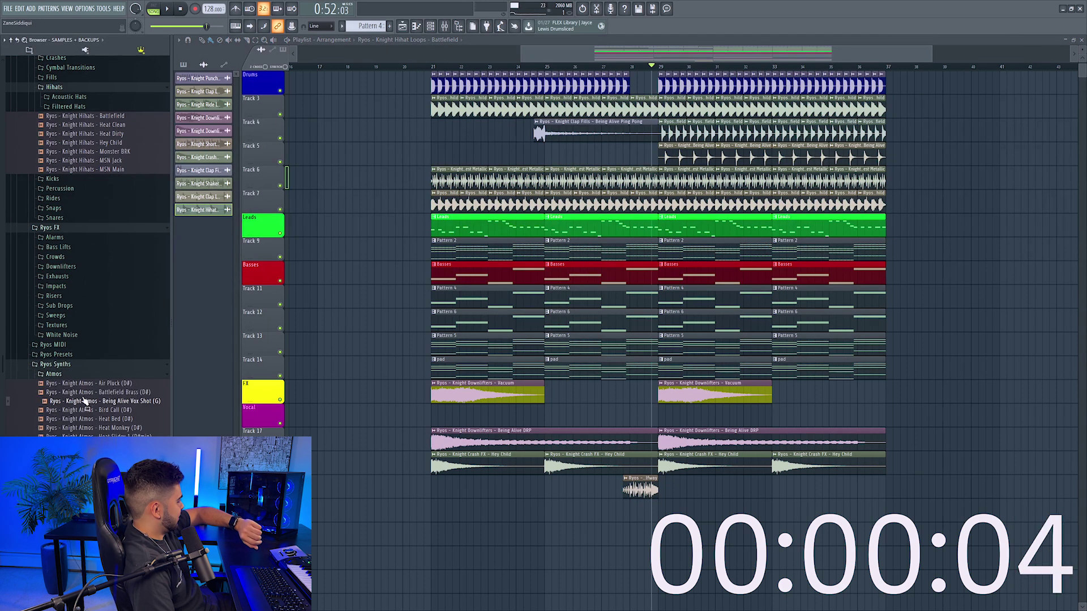
left_click_drag(90, 383, 468, 514)
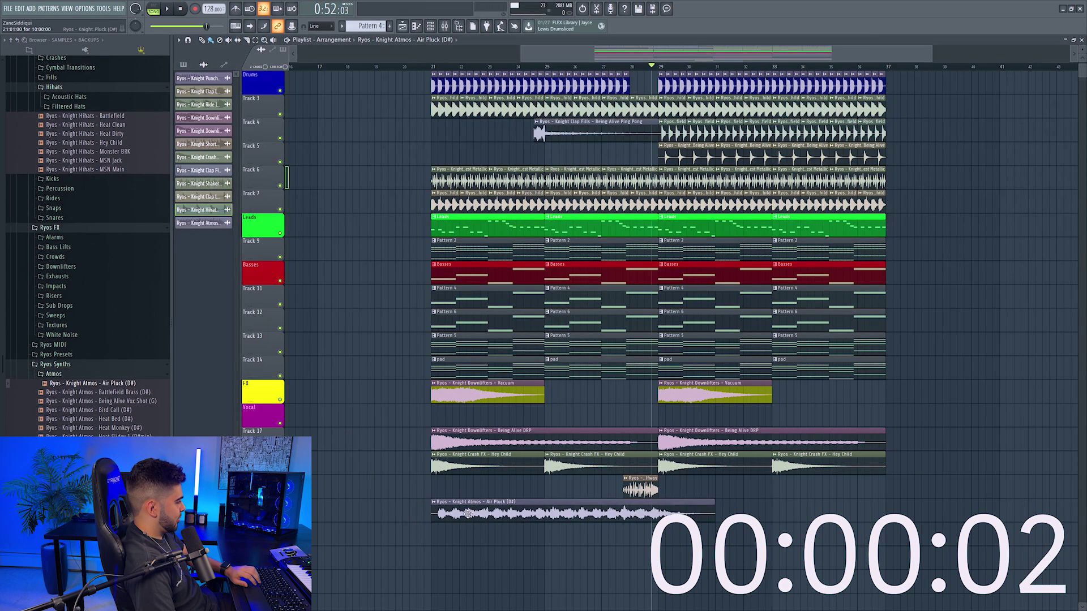
Transpose the Air Pluck sample in Auto stretch mode and route it to mixer track 25
double_click(469, 514)
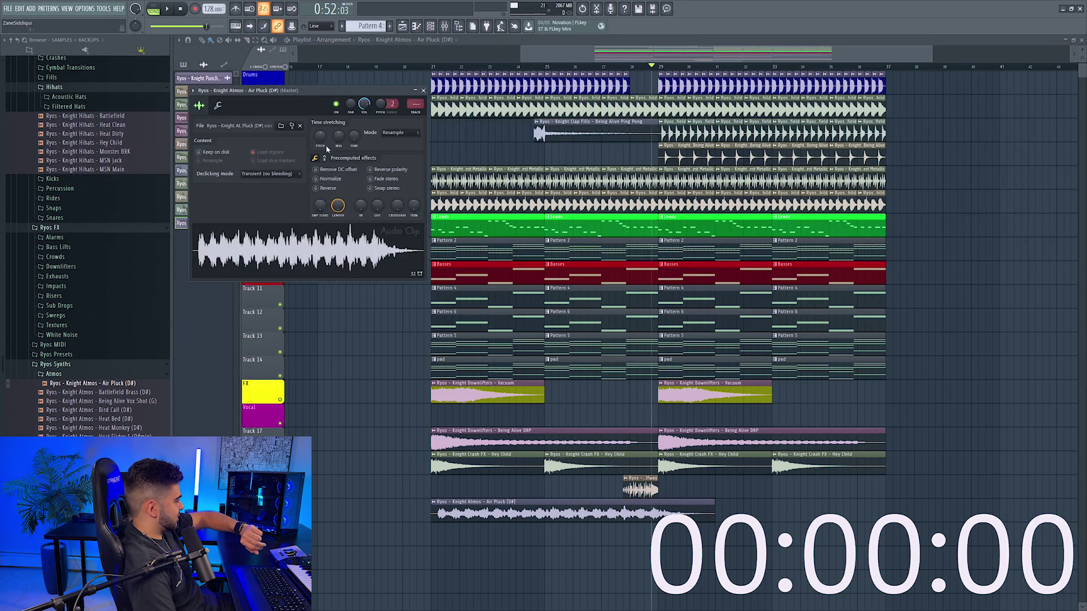
left_click_drag(320, 136, 326, 131)
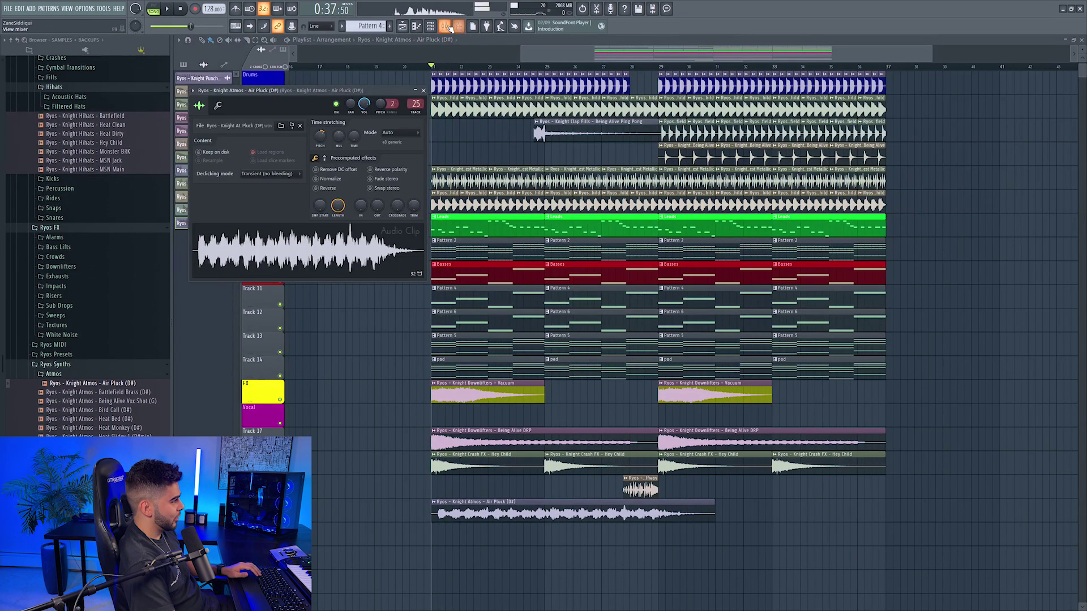
left_click(449, 26)
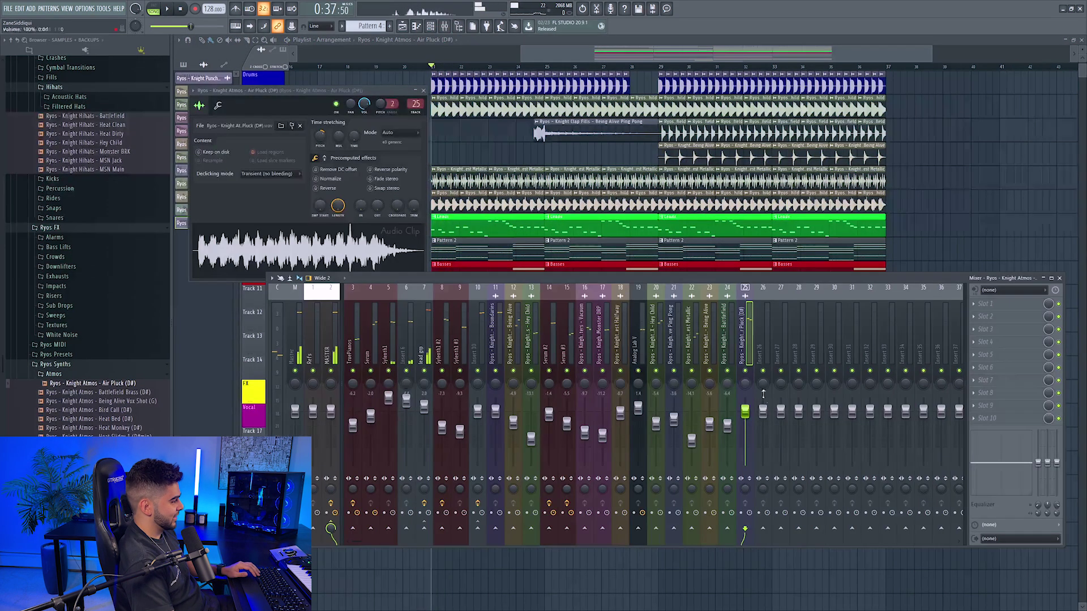
Play the drop and lower the Air Pluck fader on mixer track 25 to balance it against the other layers
key("space")
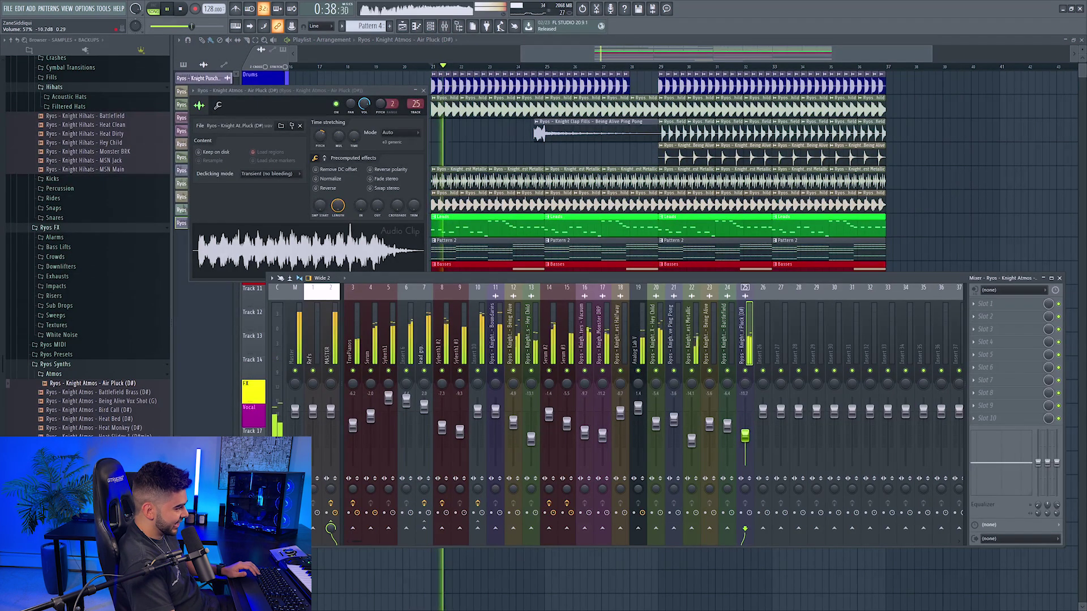
scroll(745, 432, "down", 2)
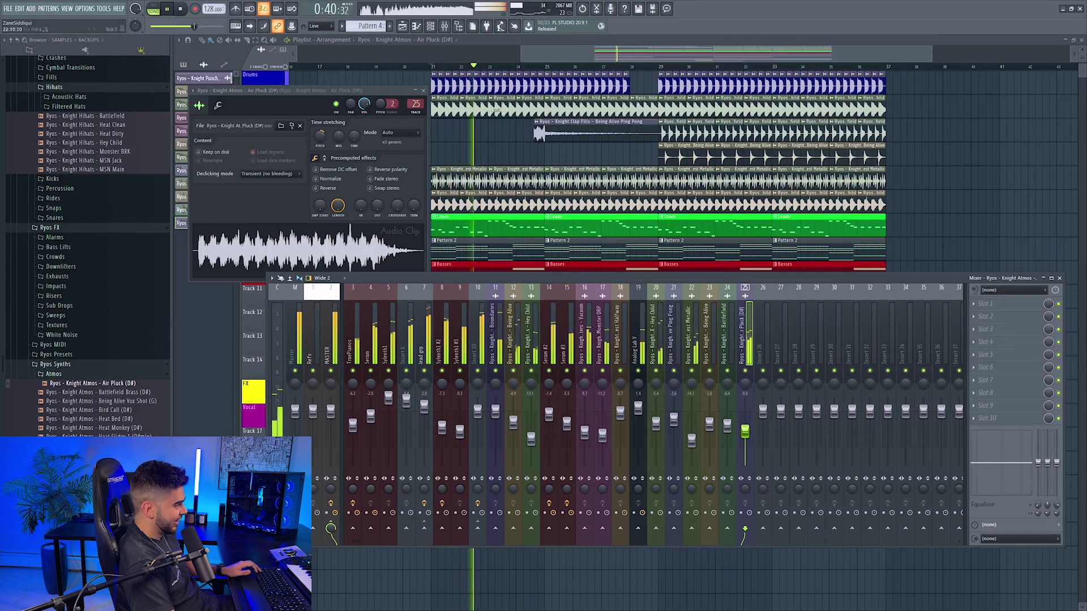
key("space")
left_click(596, 50)
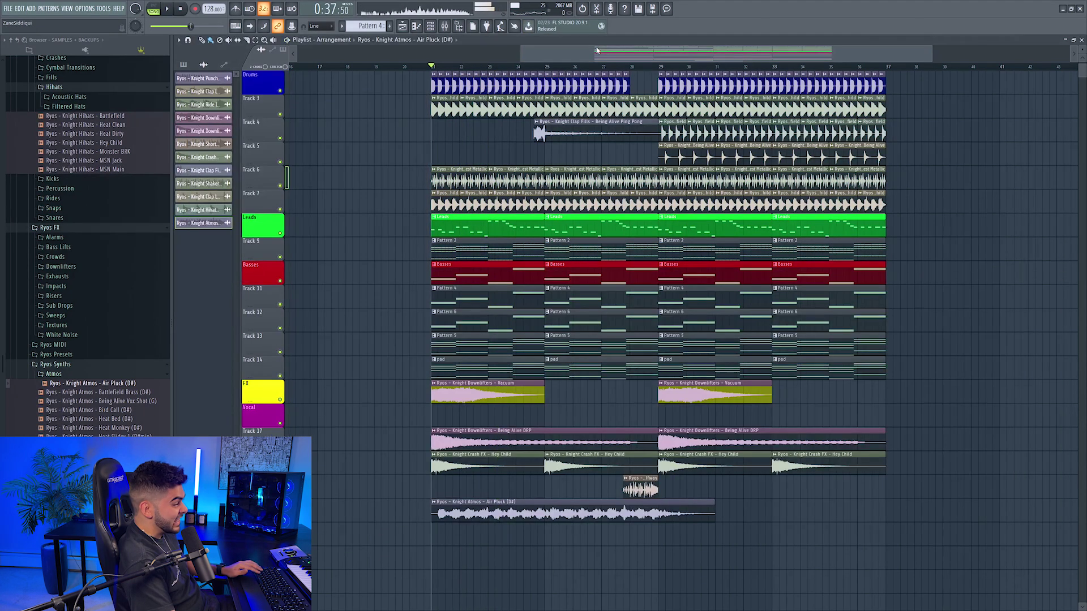
Trim the empty start of the Air Pluck clip, cut its tail at bar 29 and repeat it up to bar 37
scroll(671, 422, "down", 4)
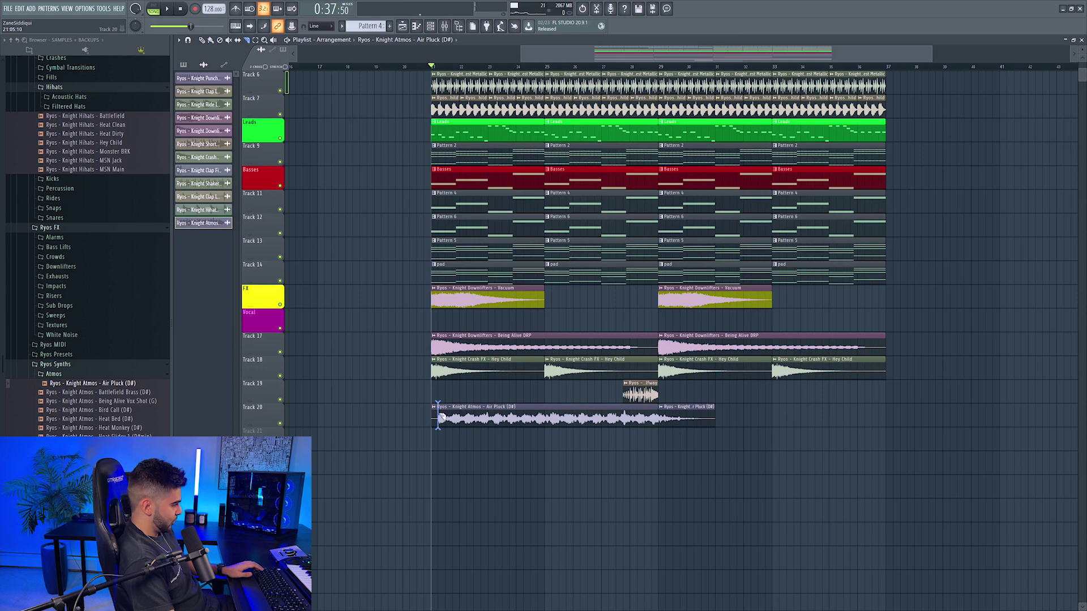
left_click_drag(438, 421, 631, 434)
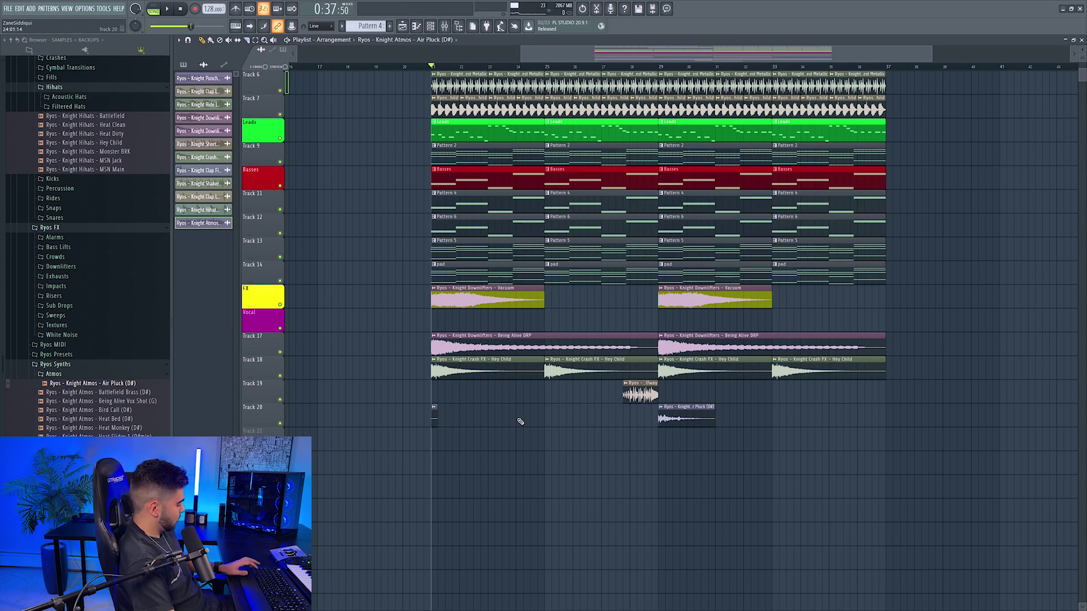
key("ctrl+z")
left_click_drag(491, 420, 724, 418)
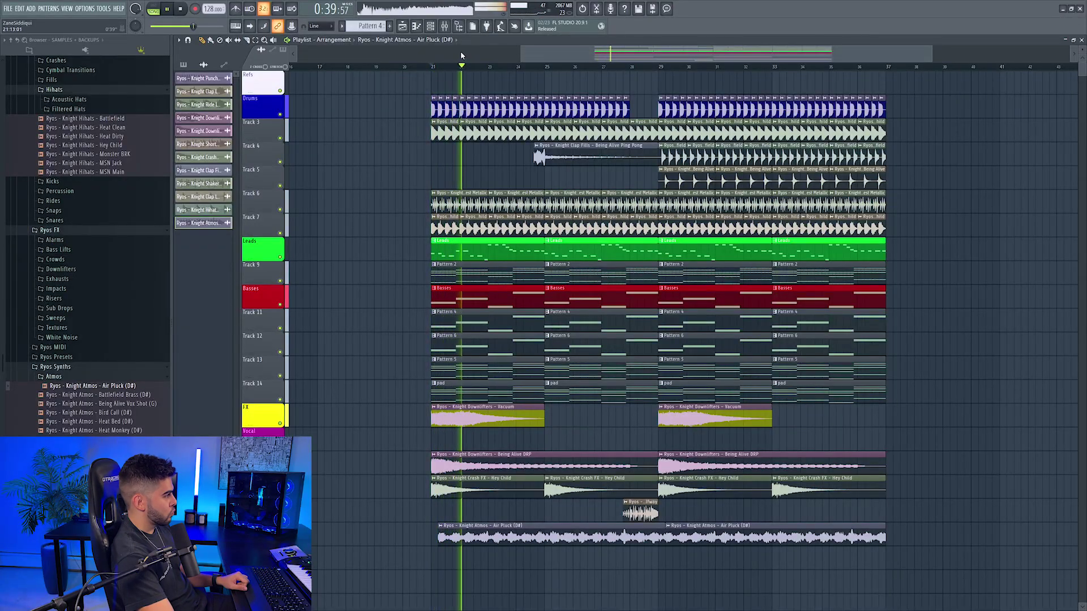
Turn the Air Pluck layer down further on mixer track 25 during playback
key("F9")
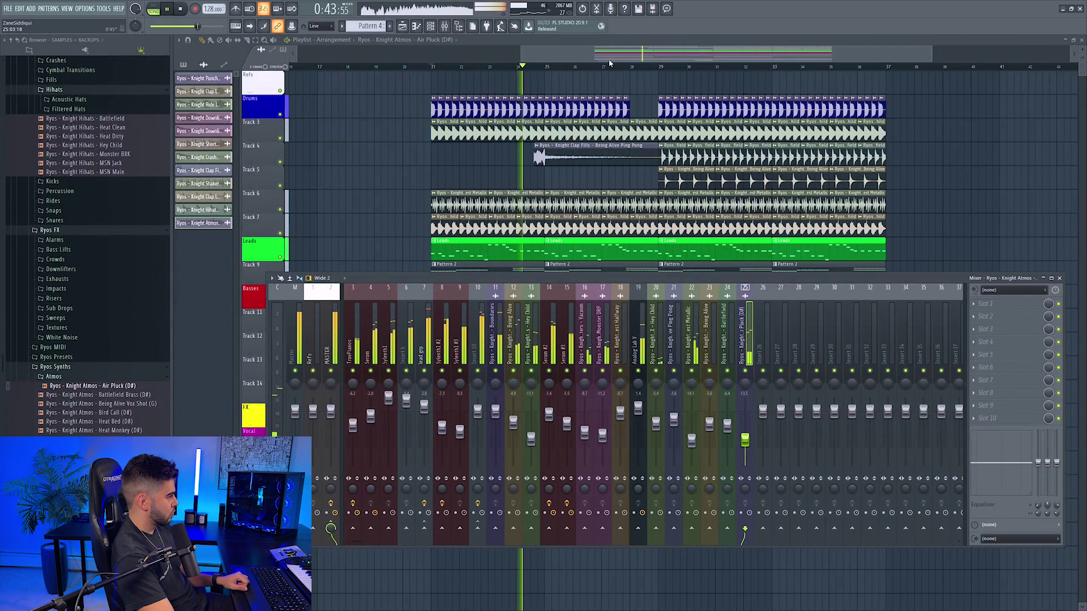
key("F9")
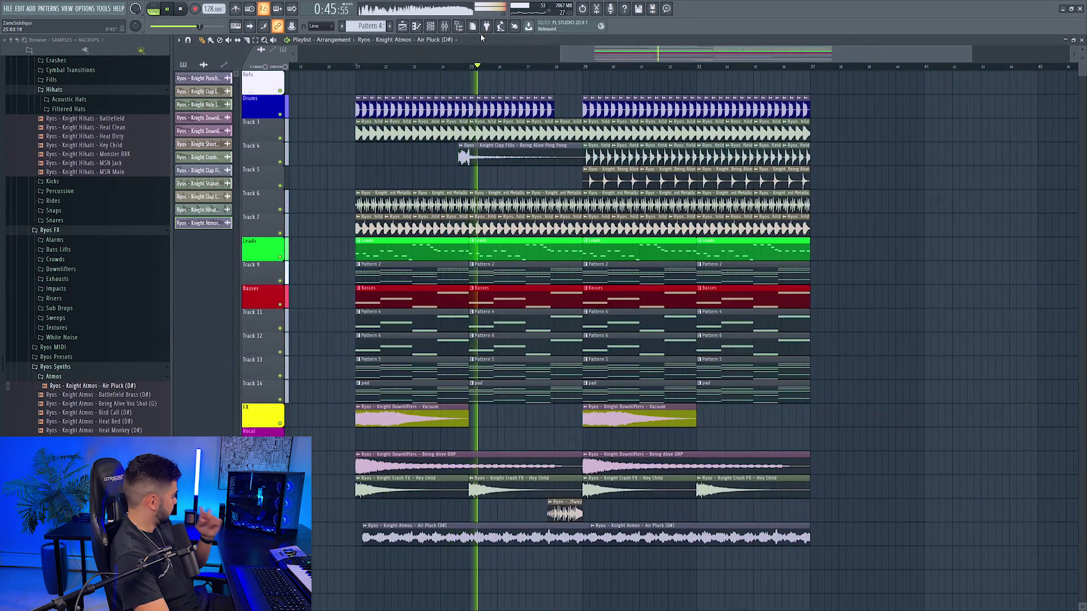